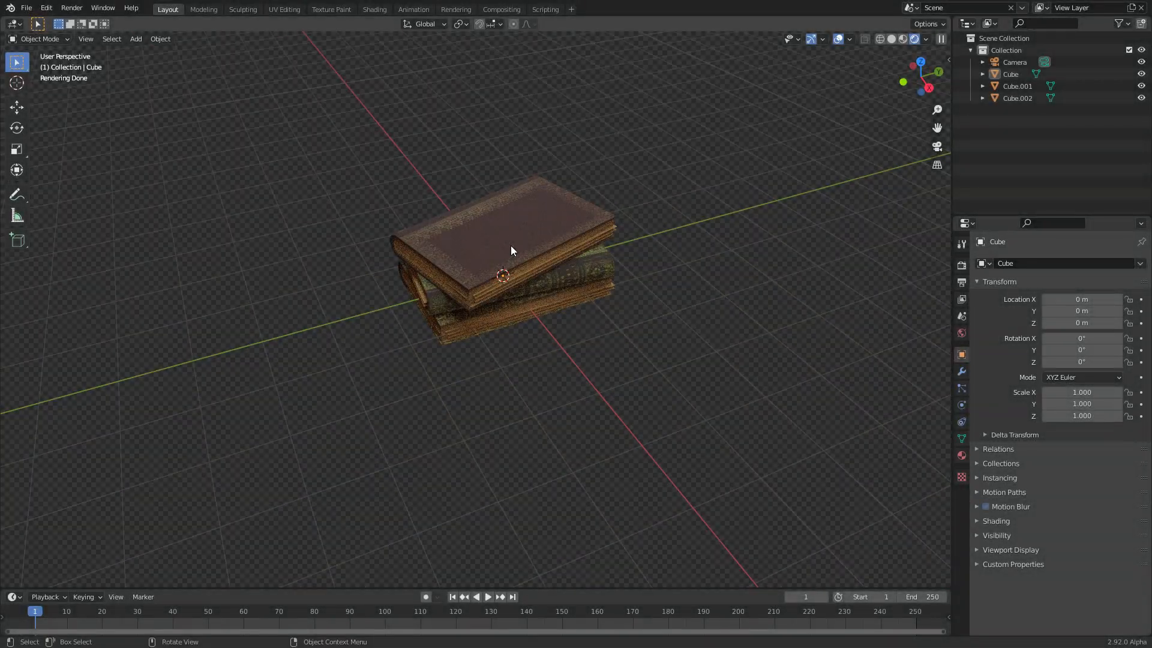
Step: Take the window out of fullscreen and switch to the Chrome image search for old book covers
scroll(510, 246, "down", 8)
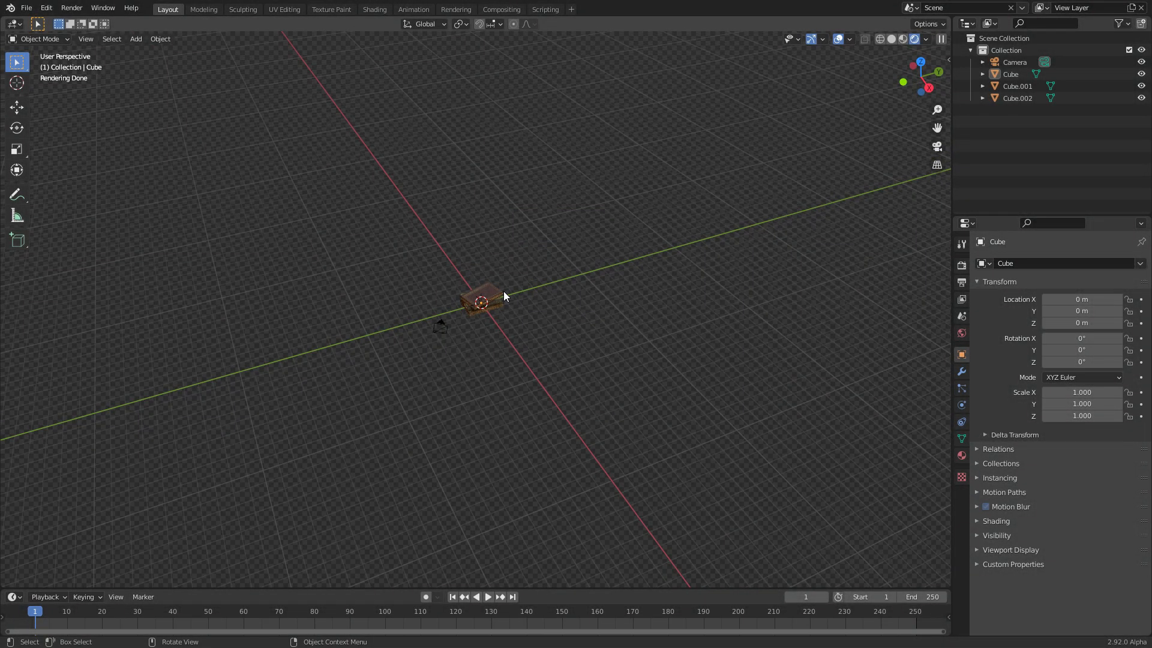
scroll(498, 281, "up", 10)
middle_click_drag(492, 282, 520, 263)
key("q")
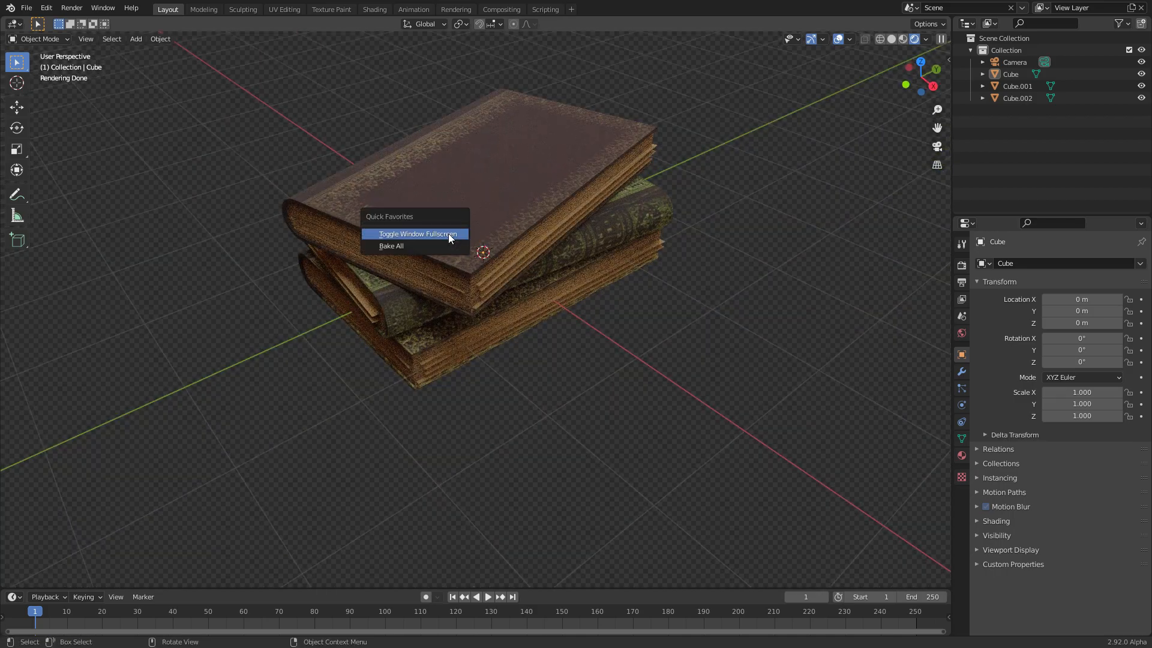
key("q")
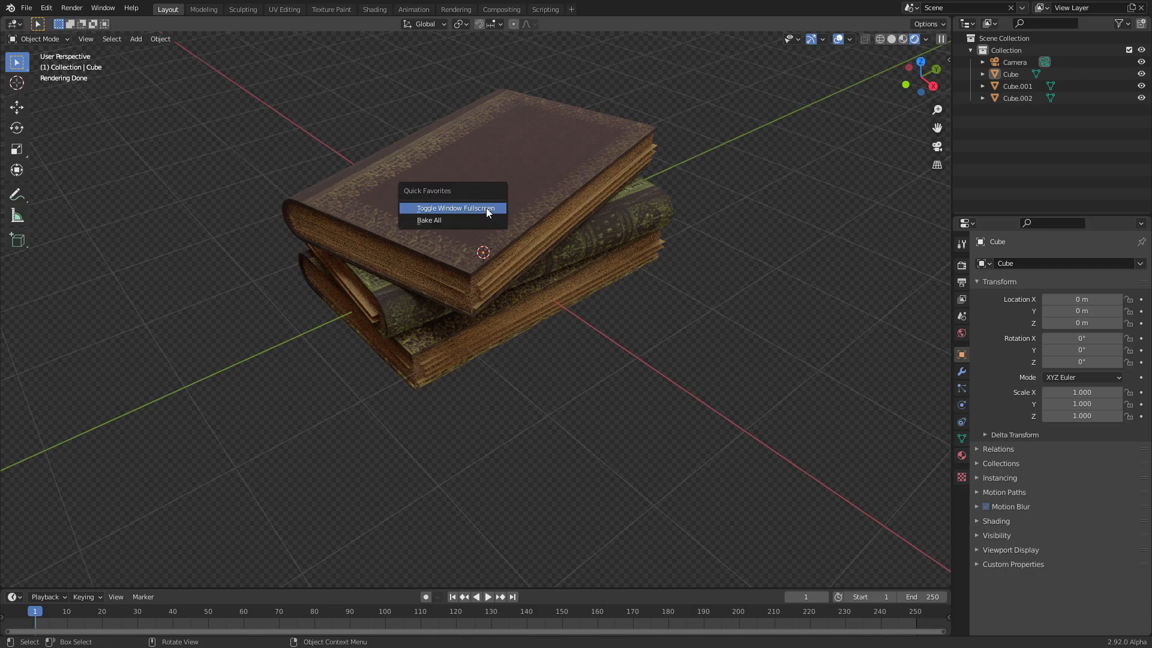
left_click(487, 210)
left_click(318, 641)
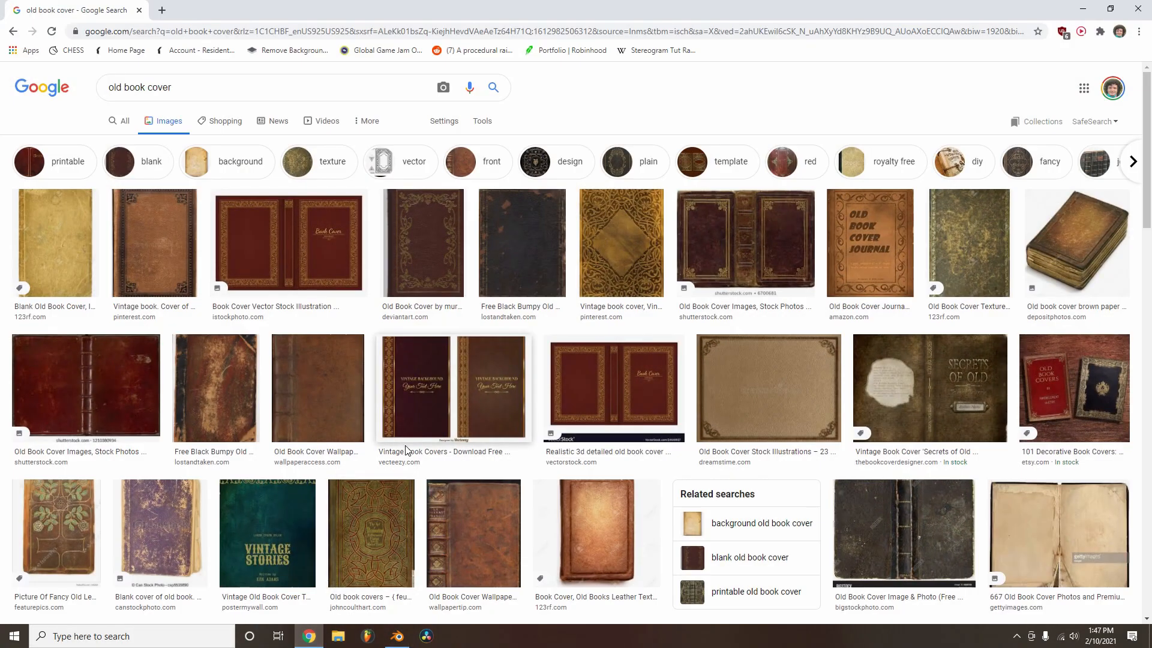
Step: Examine the old book cover results and preview the dark red full-cover Shutterstock image
left_click(190, 93)
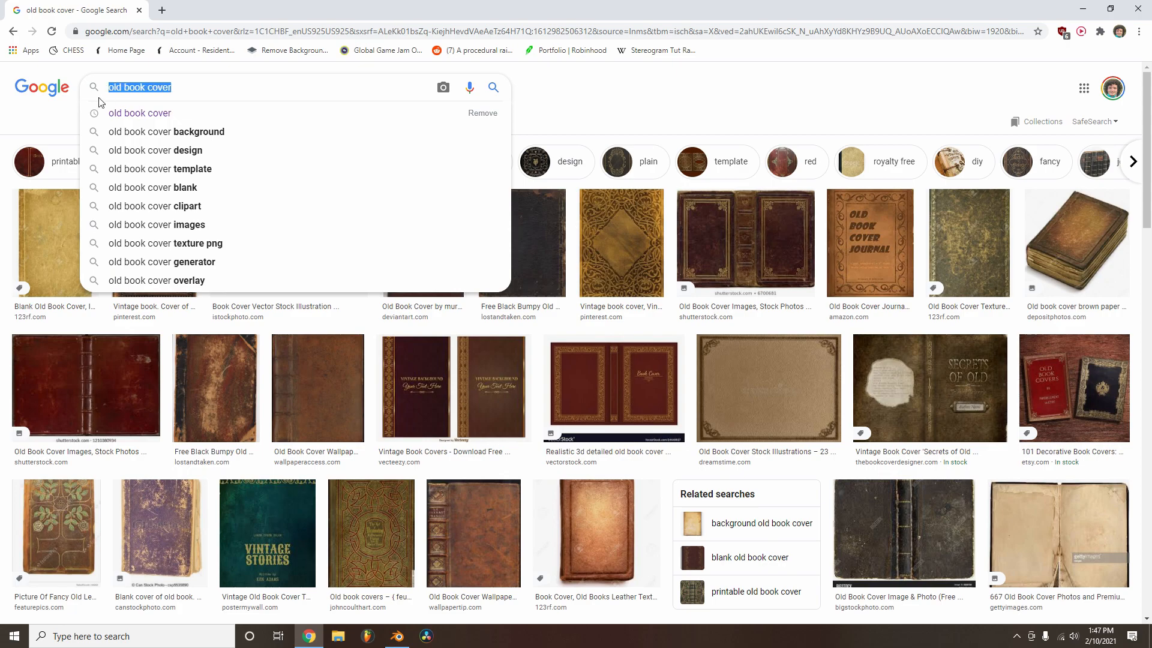
left_click(182, 87)
left_click(653, 92)
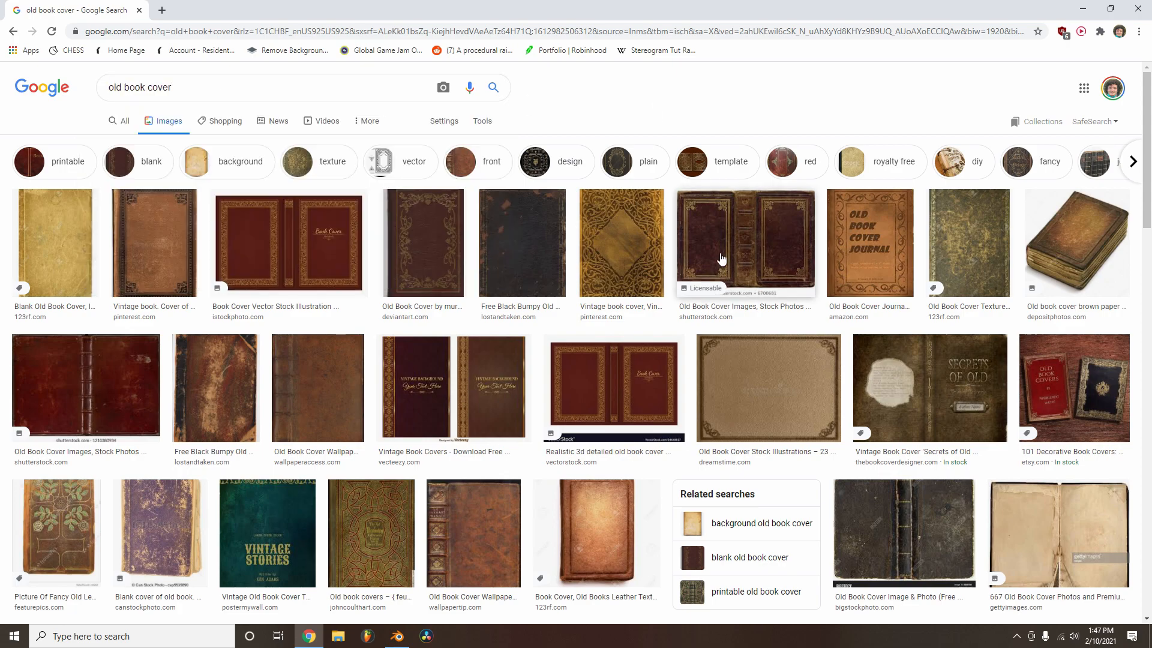
left_click(701, 228)
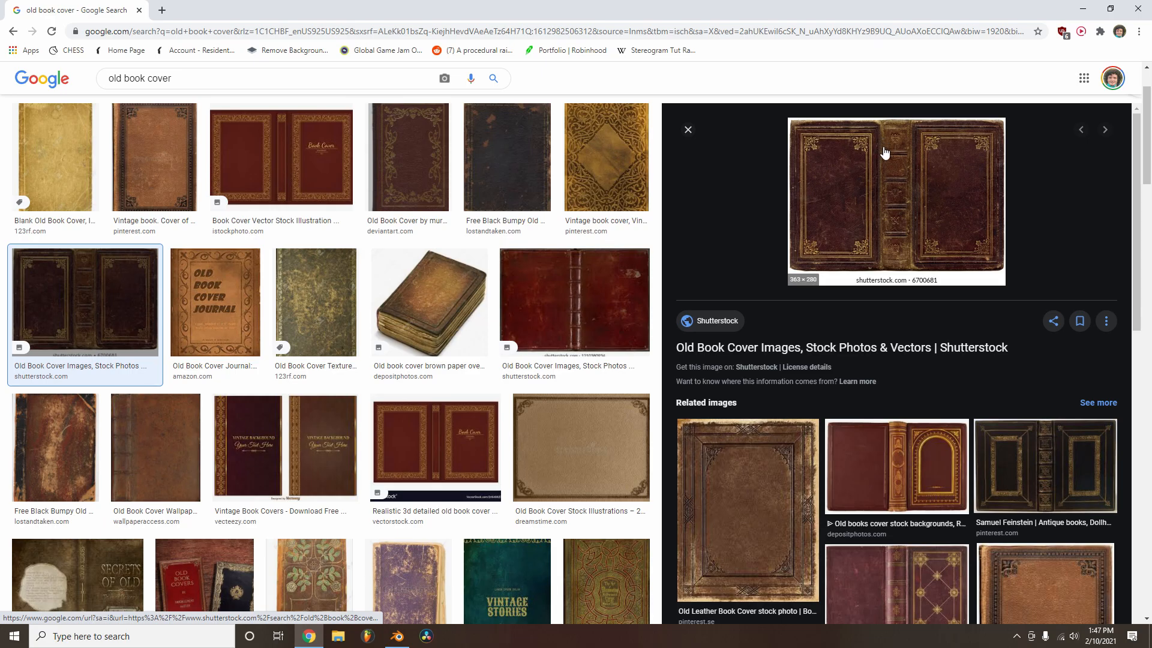
left_click(689, 130)
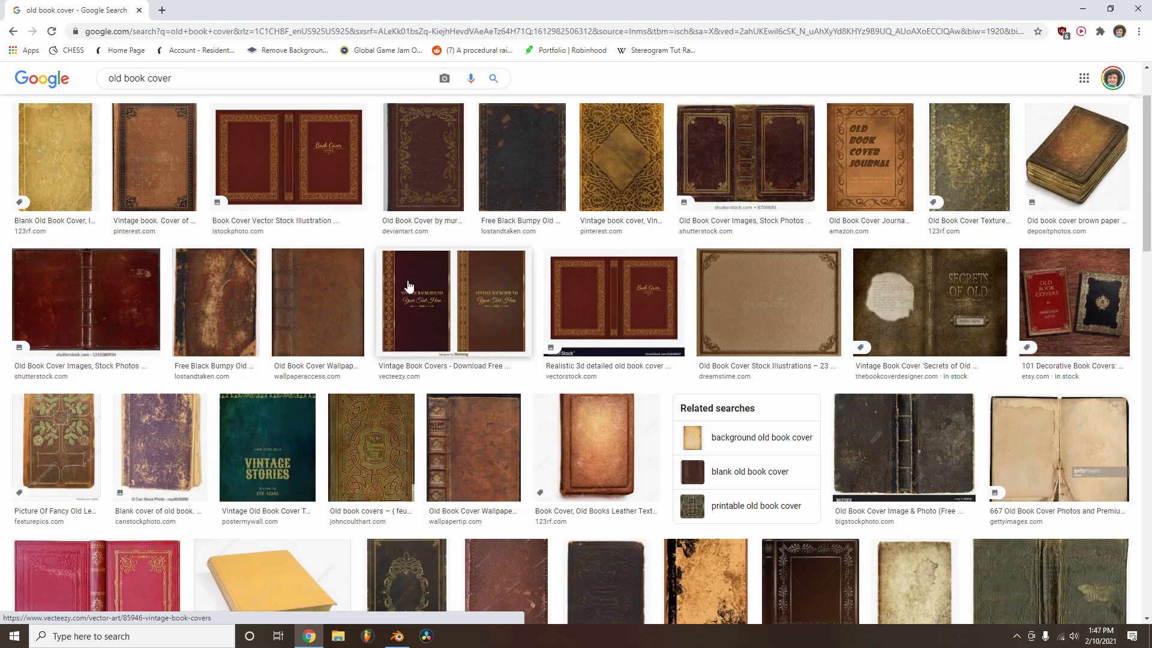
scroll(451, 371, "up", 2)
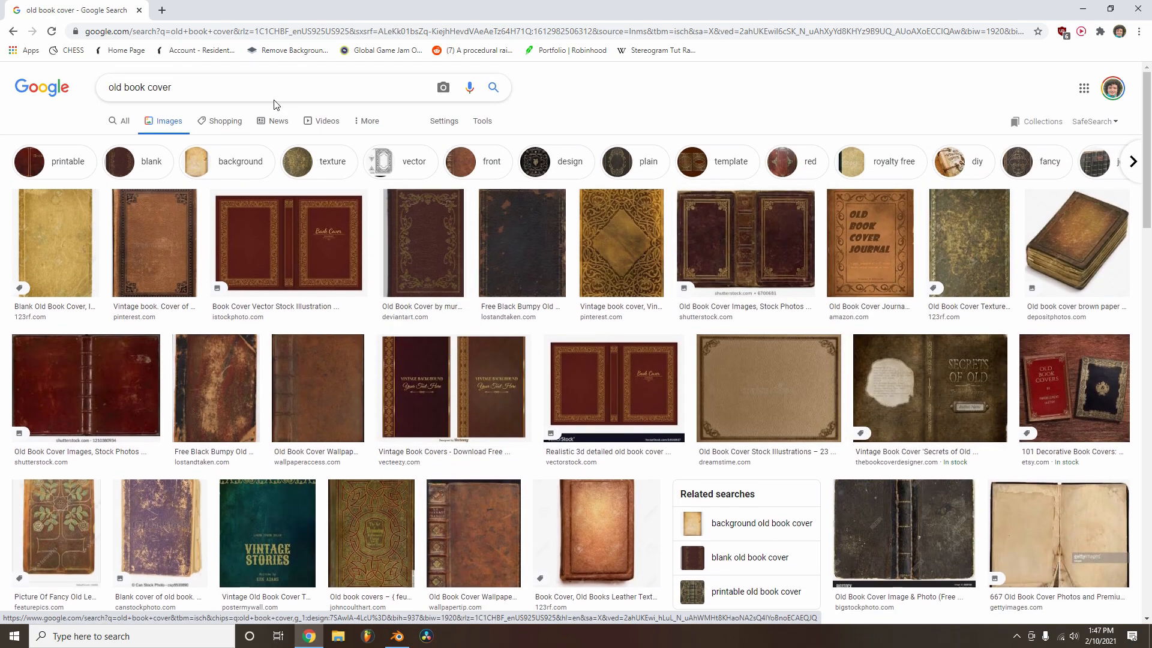
Step: Search Google Images for "old book" and preview the antique brown book PNG from PNGEgg
left_click(93, 90)
key("End")
key("BackSpace")
key("BackSpace")
key("BackSpace")
key("BackSpace")
key("BackSpace")
key("BackSpace")
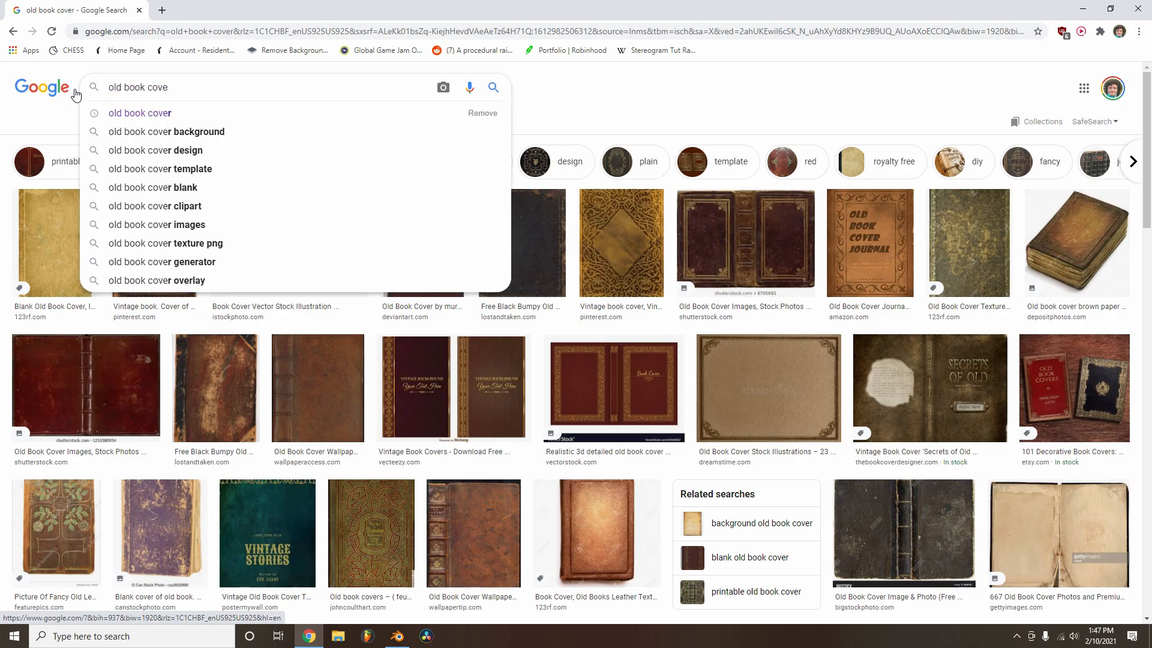
key("Return")
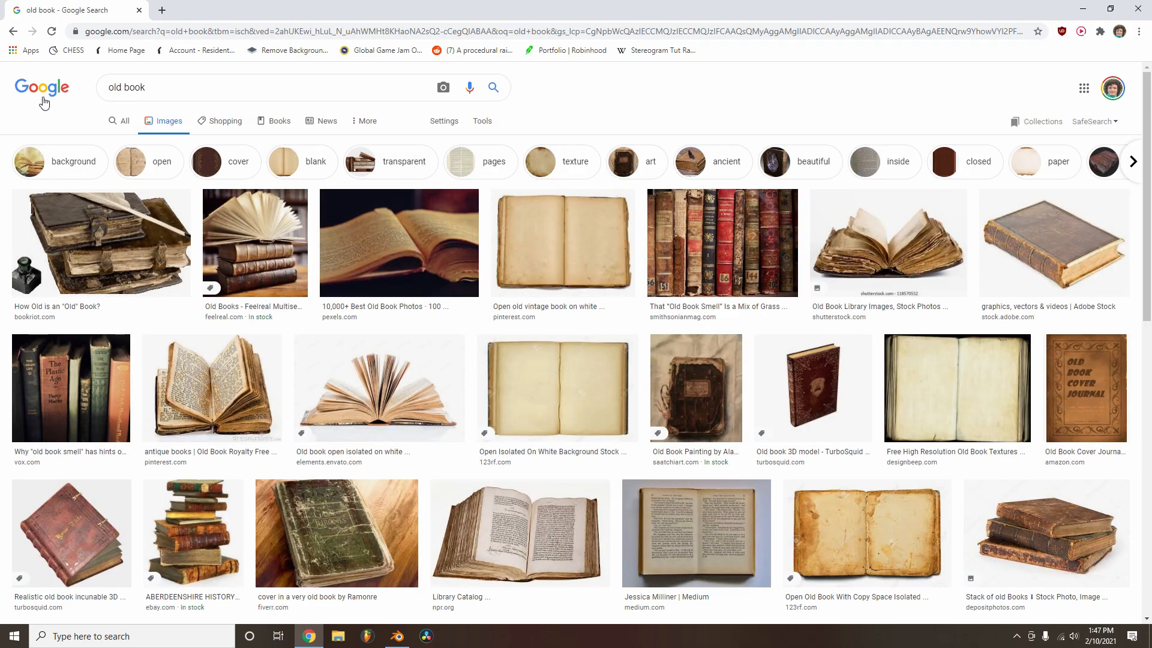
scroll(375, 396, "down", 5)
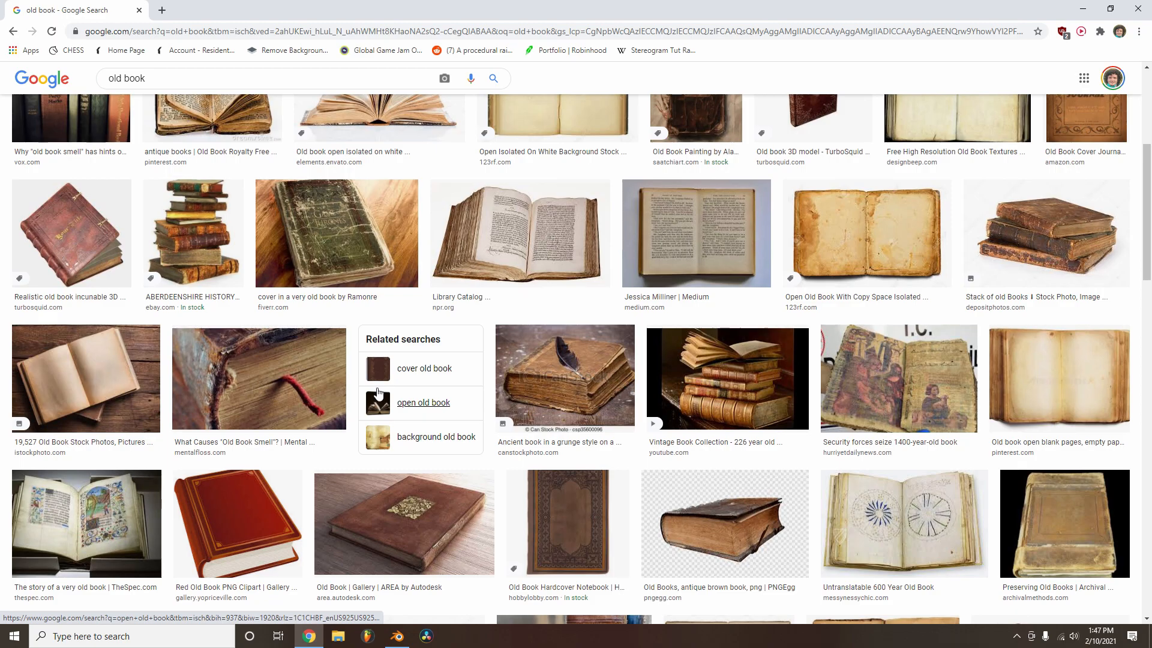
left_click(706, 539)
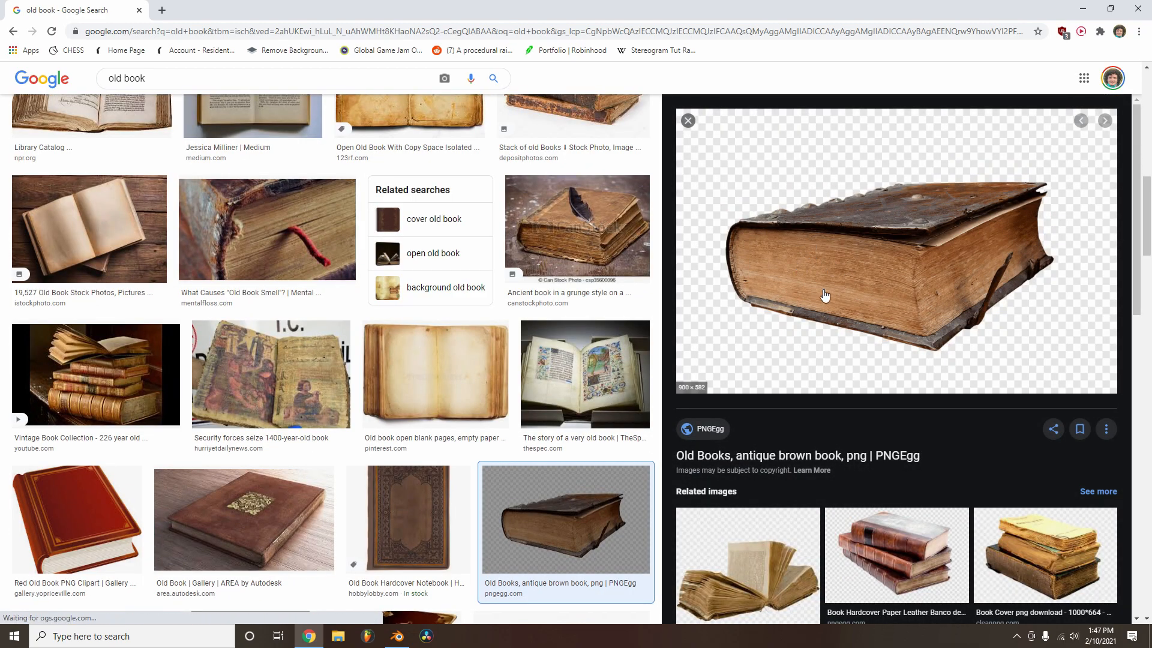
Step: Minimize the open windows and view the cover image "unnamed" and the old-book photo saved on the desktop
left_click(1083, 7)
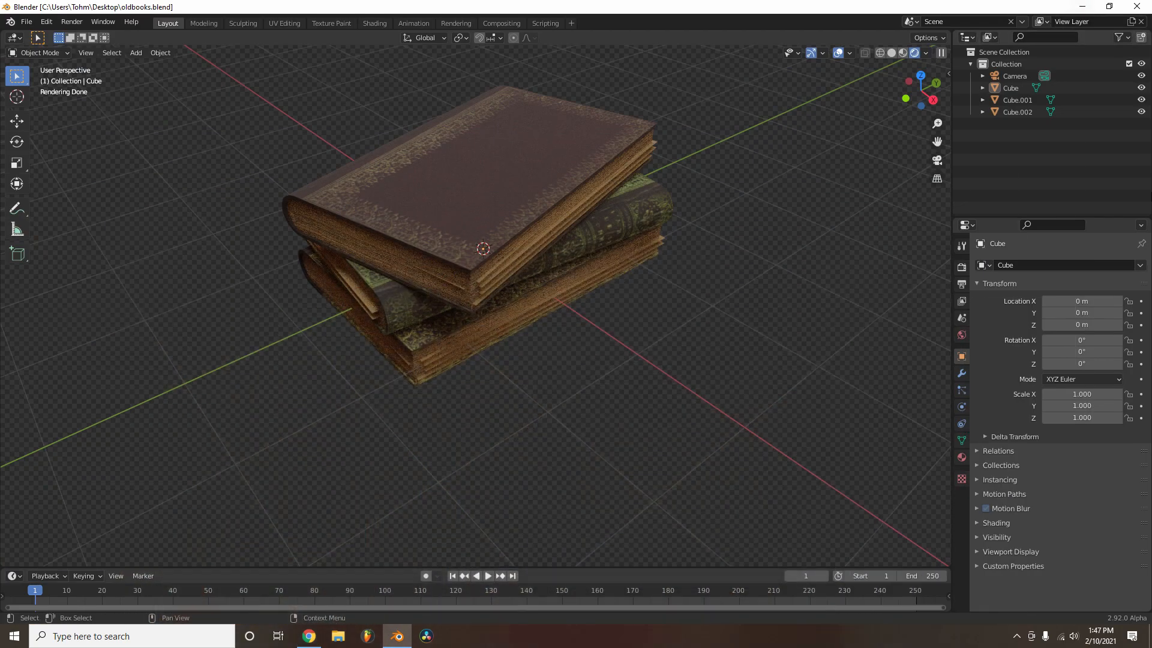
left_click(1083, 8)
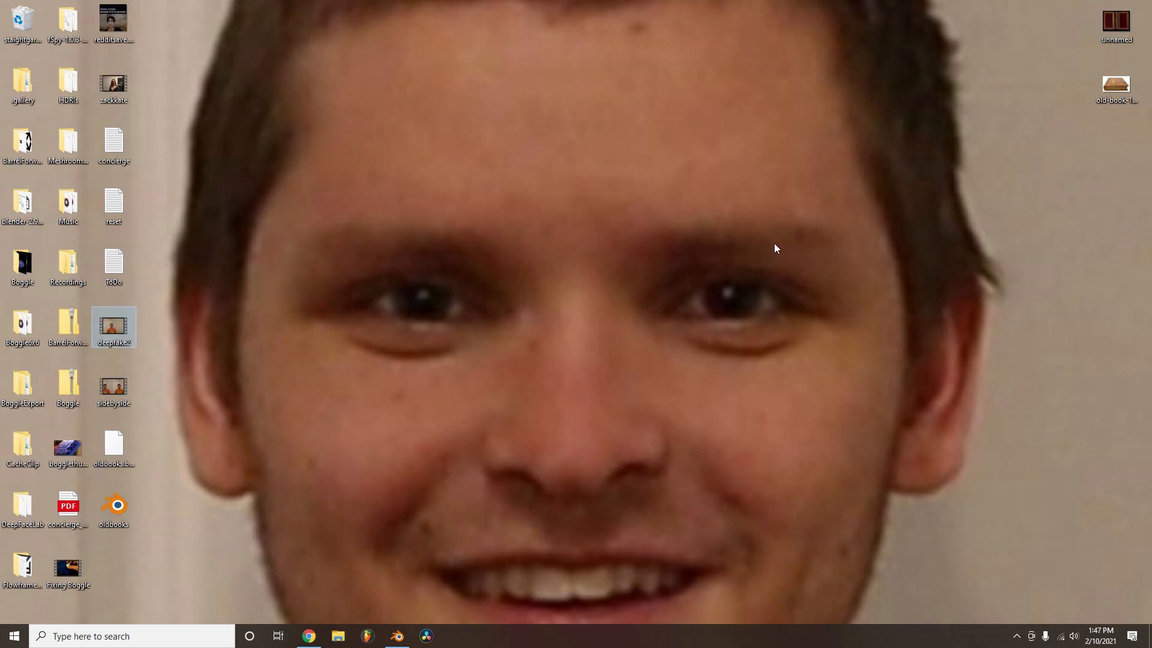
double_click(1118, 32)
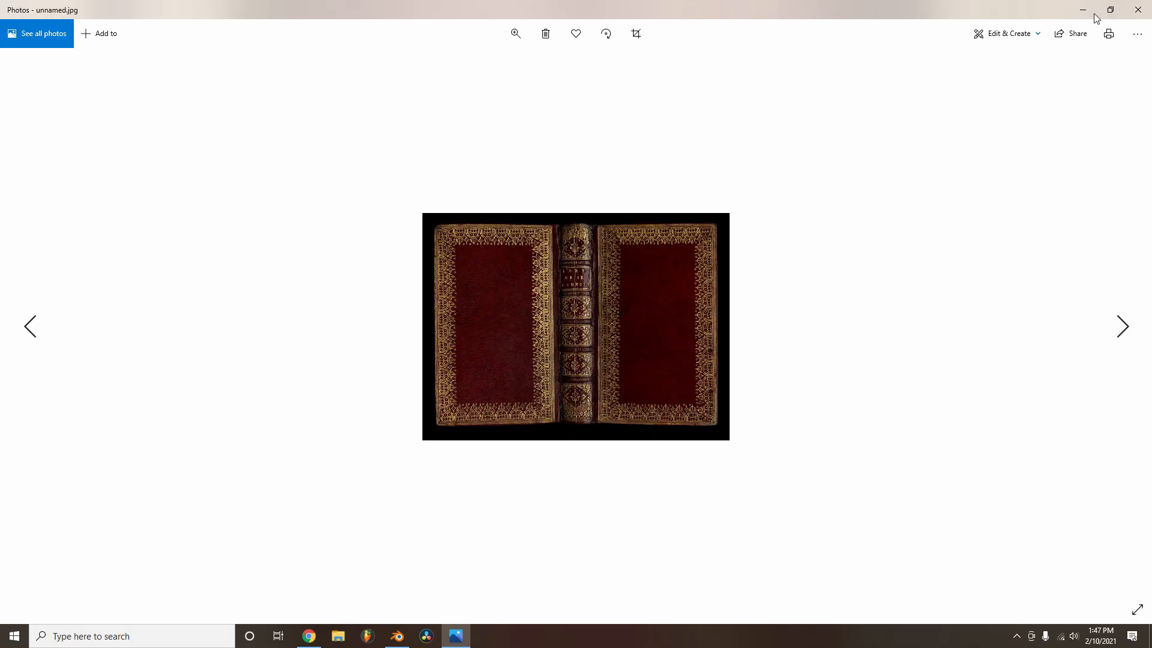
left_click(1139, 10)
double_click(1110, 77)
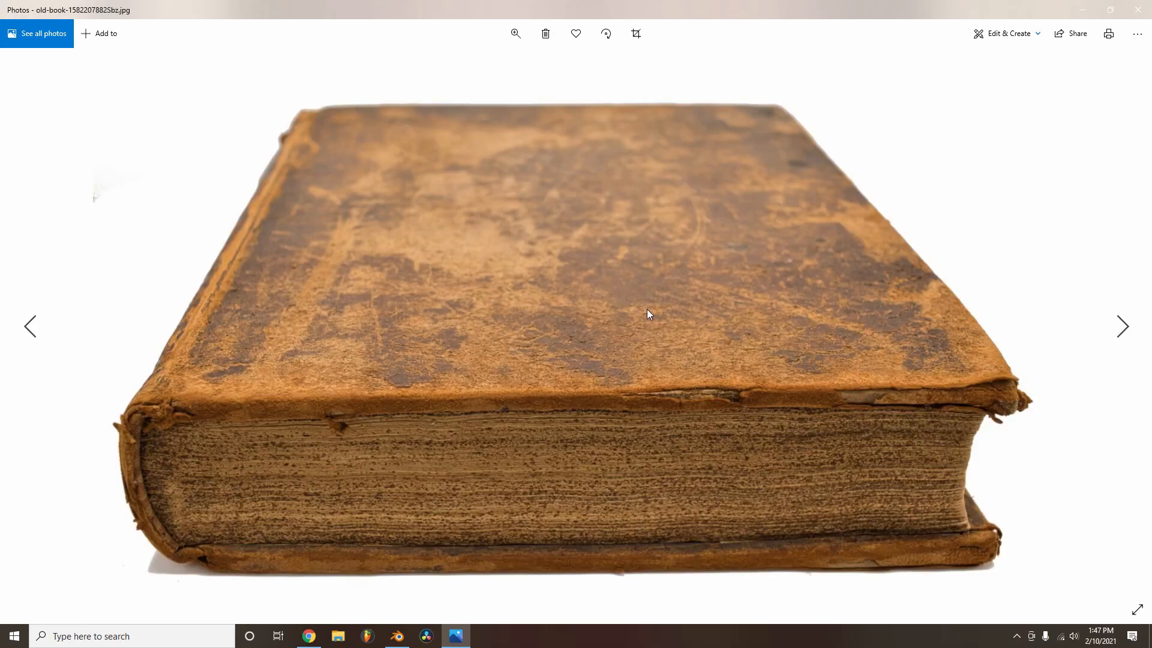
left_click(1137, 9)
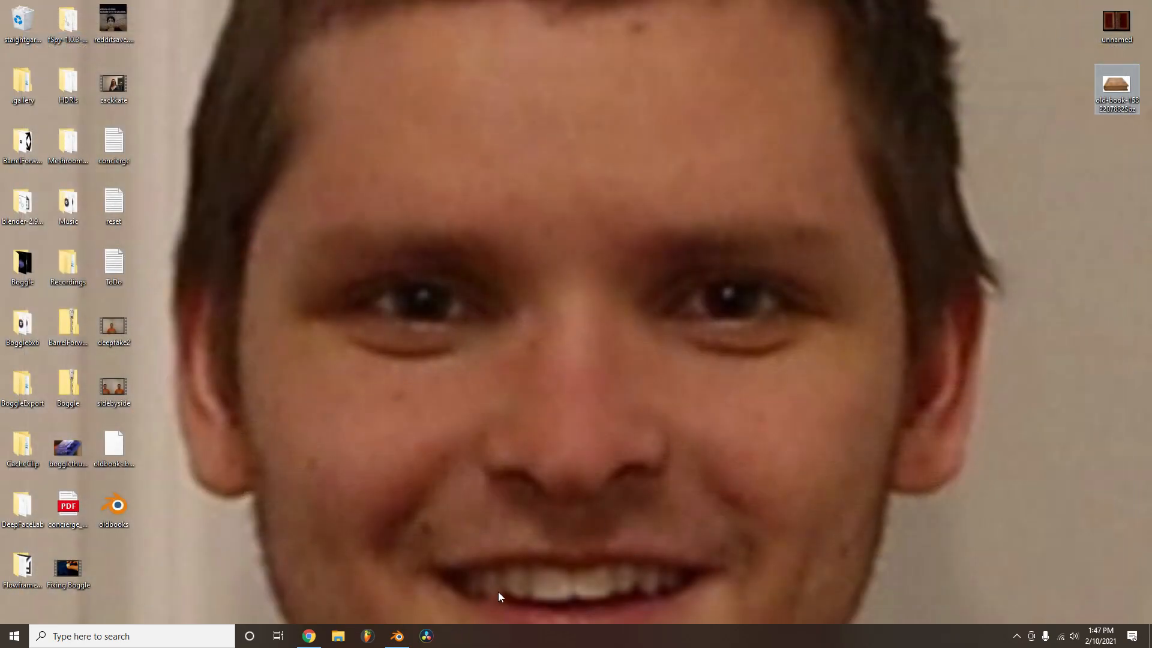
Step: Switch back to Blender, duplicate the top book twice above the stack and delete the second copy
left_click(397, 636)
middle_click_drag(447, 268, 567, 257)
left_click(457, 276)
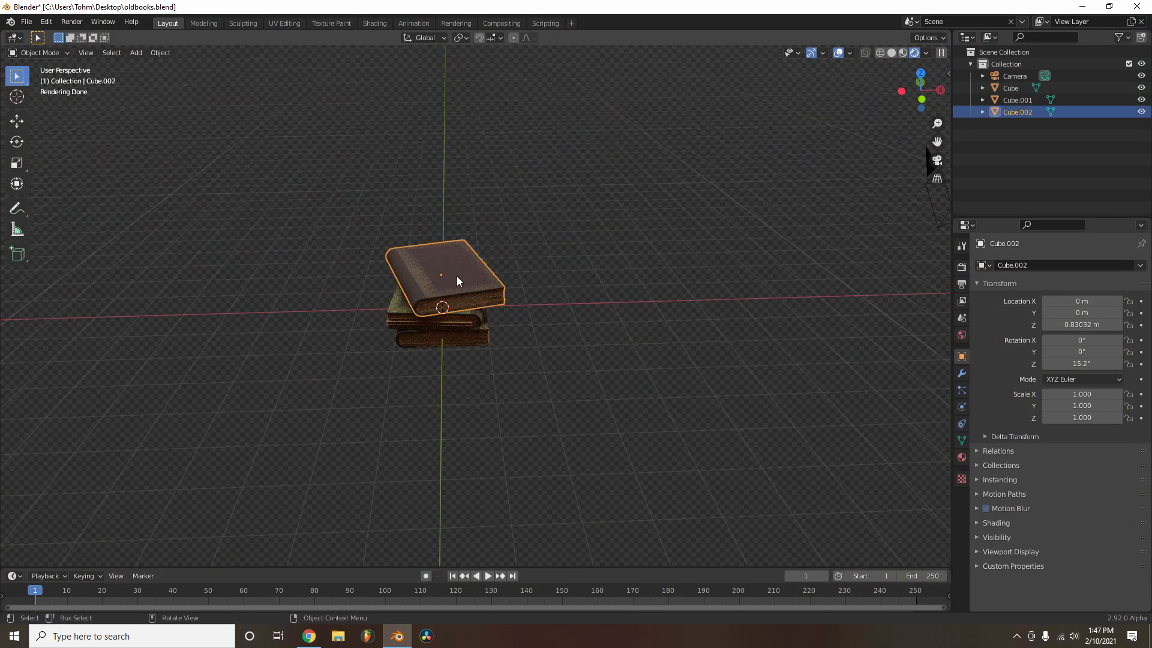
key("shift+d")
left_click(540, 240)
key("shift+d")
left_click(660, 219)
key("x")
left_click(659, 218)
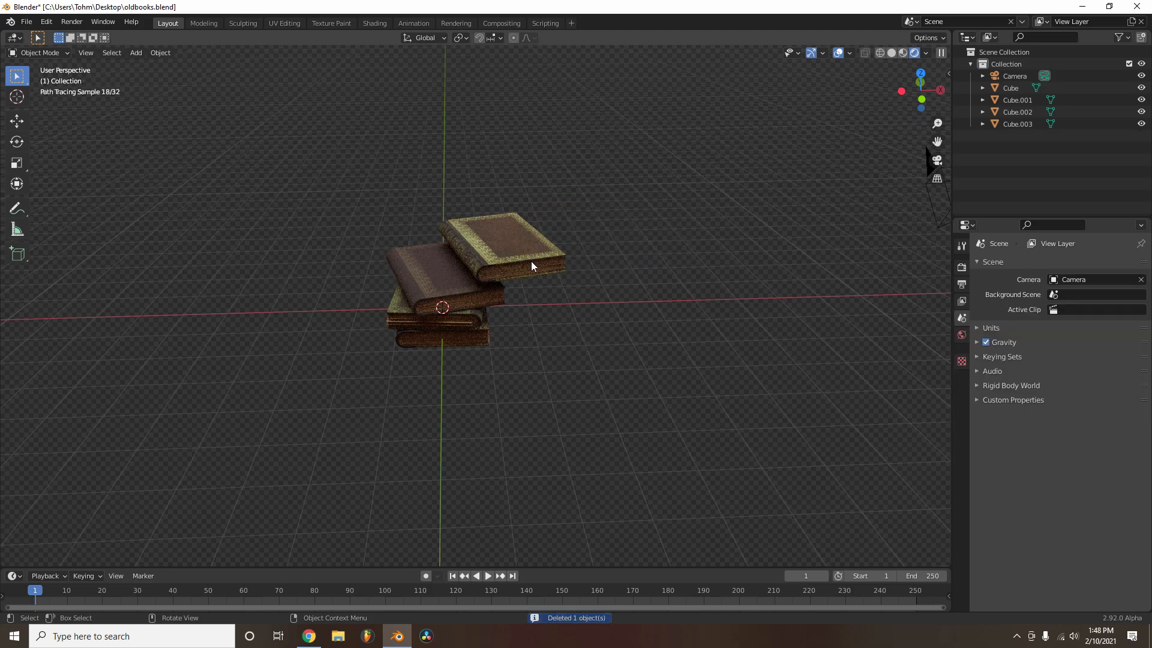
Step: Start a new General file without saving oldbooks.blend and make the window fullscreen
key("ctrl+n")
left_click(521, 258)
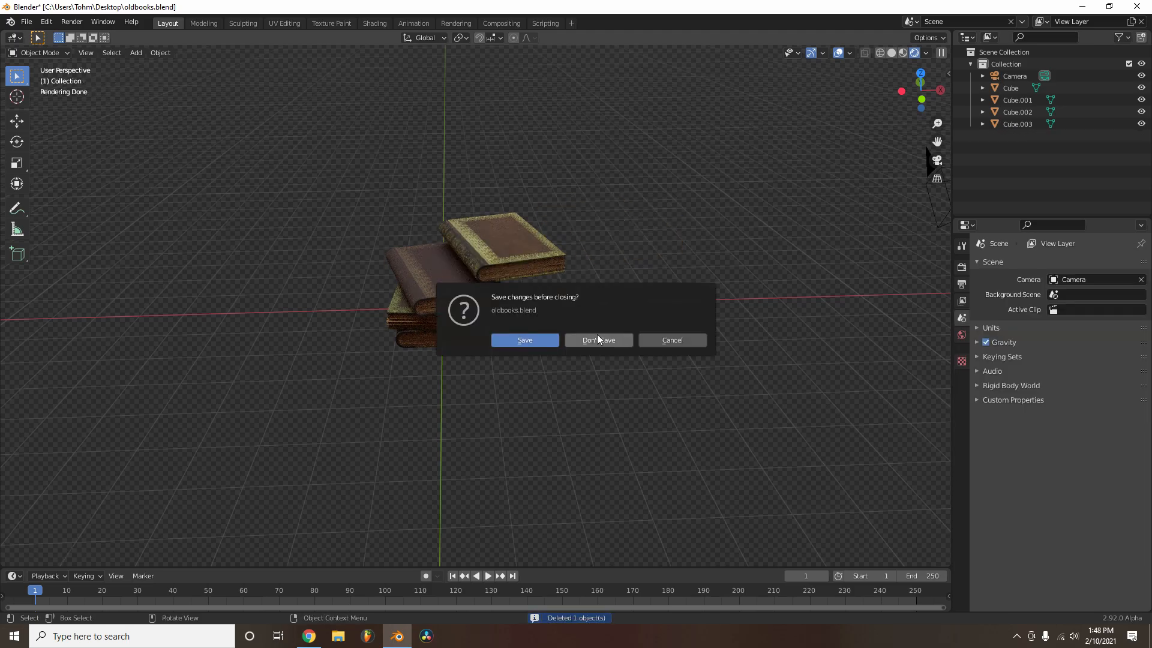
left_click(596, 335)
key("q")
left_click(412, 212)
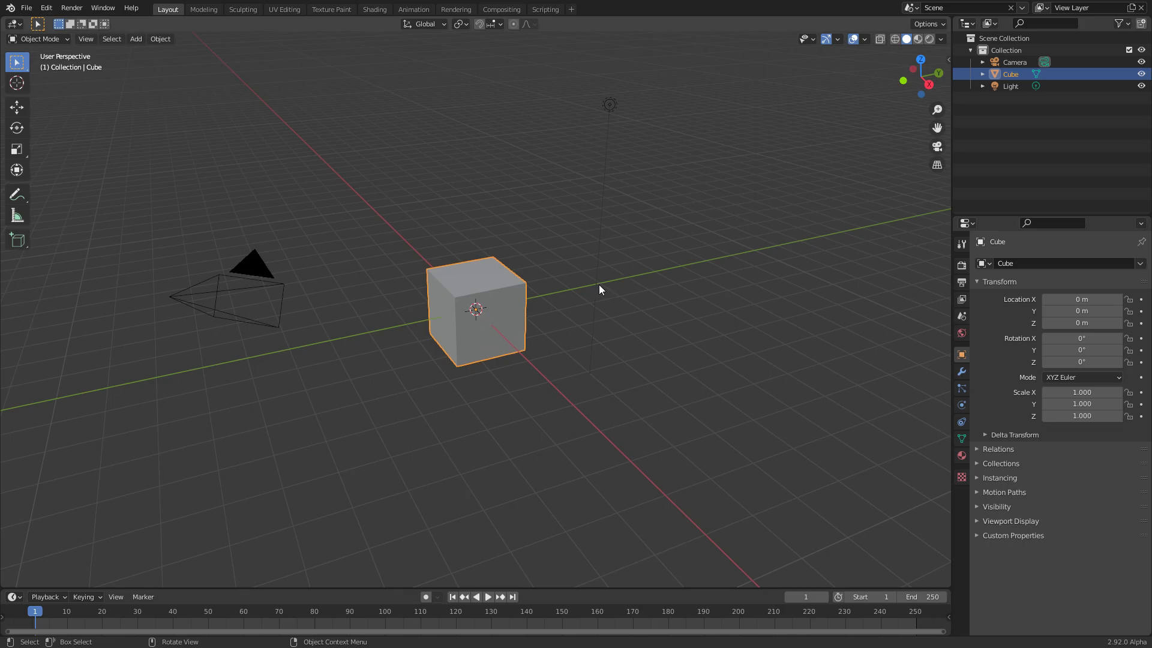
Step: Flatten the default cube's mesh along Z in Edit Mode into a thin slab
scroll(552, 287, "up", 6)
middle_click_drag(564, 290, 556, 301)
key("Tab")
middle_click_drag(594, 250, 614, 328)
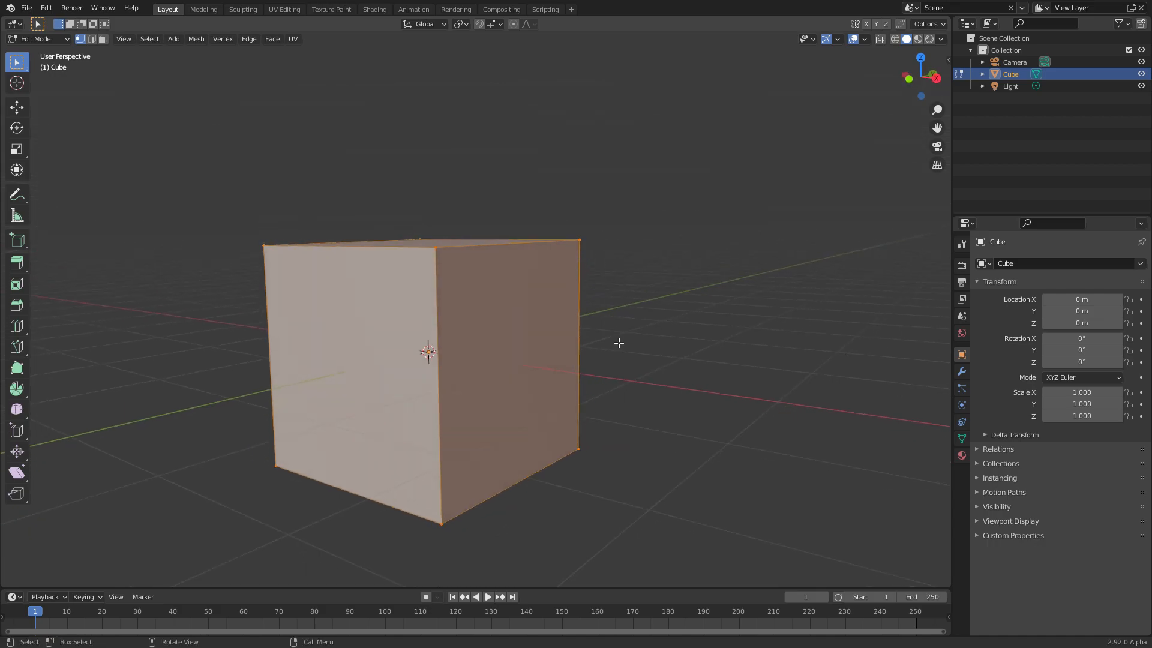
key("s")
key("z")
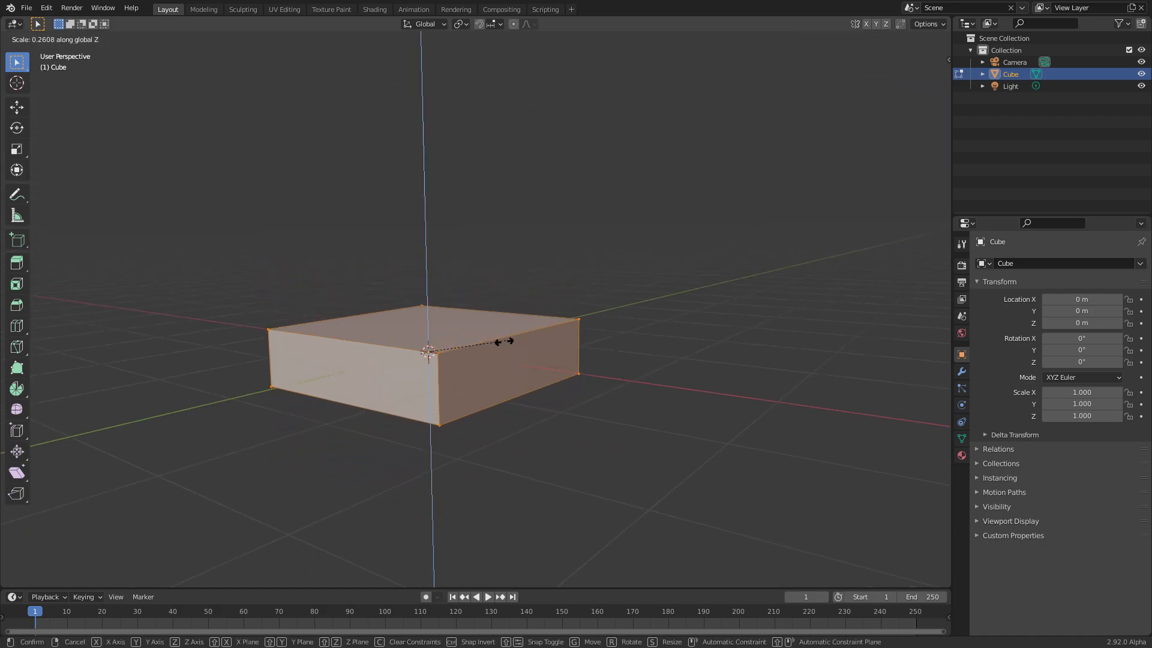
left_click(474, 346)
Step: Stretch the slab's mesh along Y to give it the elongated proportions of a book
middle_click_drag(474, 346, 543, 262)
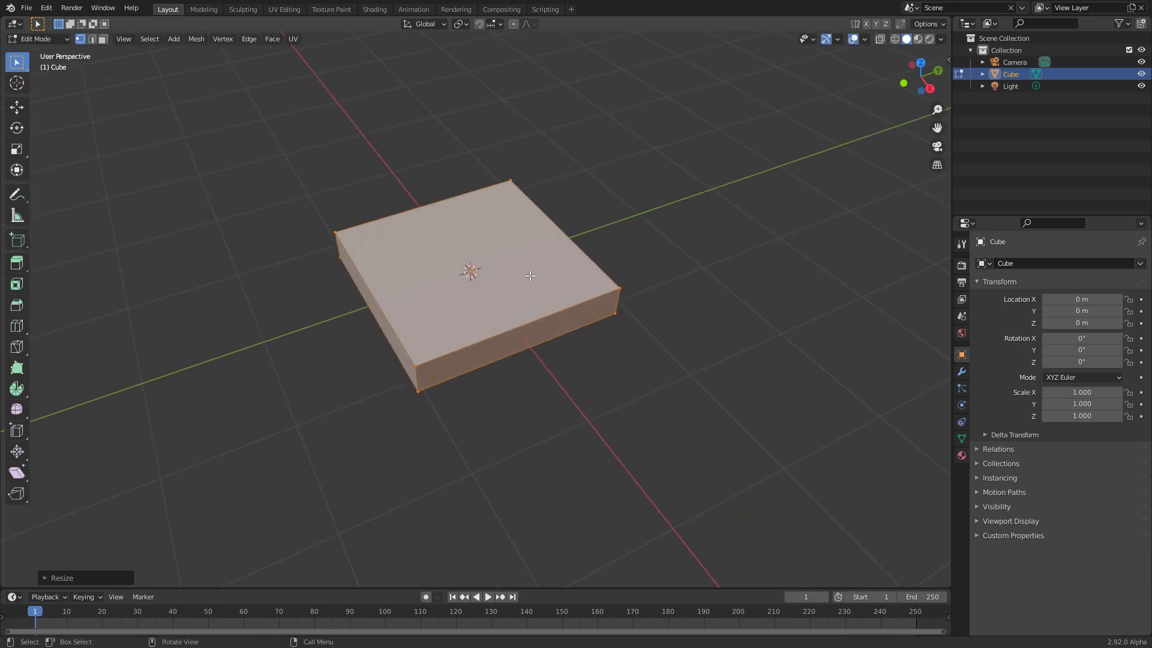
key("s")
key("y")
left_click(581, 251)
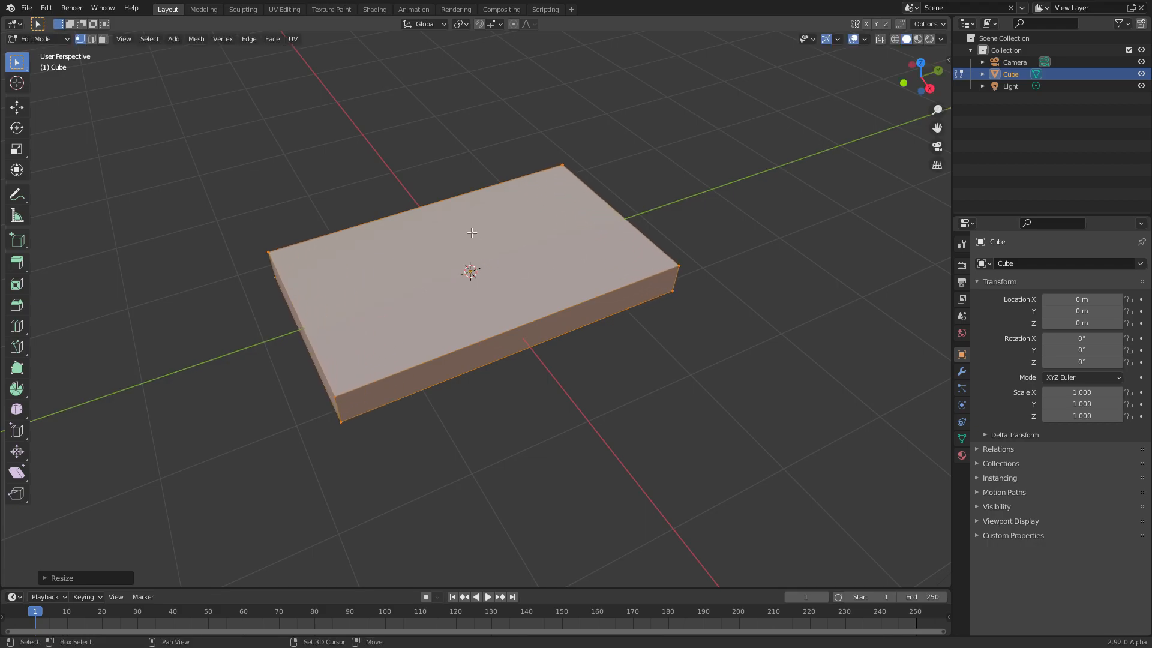
Step: Bevel the upper and lower long edges on one side with Clamp Overlap and 8 segments to form a rounded spine
middle_click_drag(472, 233, 605, 287, "shift")
middle_click_drag(450, 298, 524, 278)
key("2")
left_click(499, 293)
left_click(486, 305, "shift")
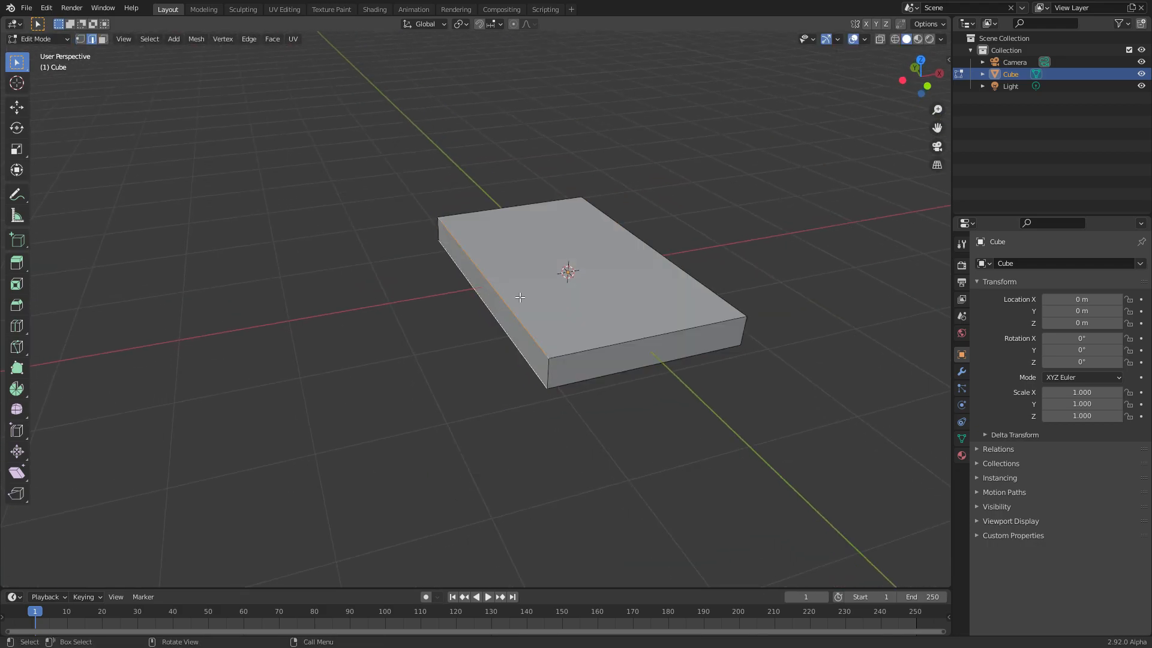
scroll(521, 301, "up", 3)
middle_click_drag(594, 288, 470, 287, "shift")
key("ctrl+b")
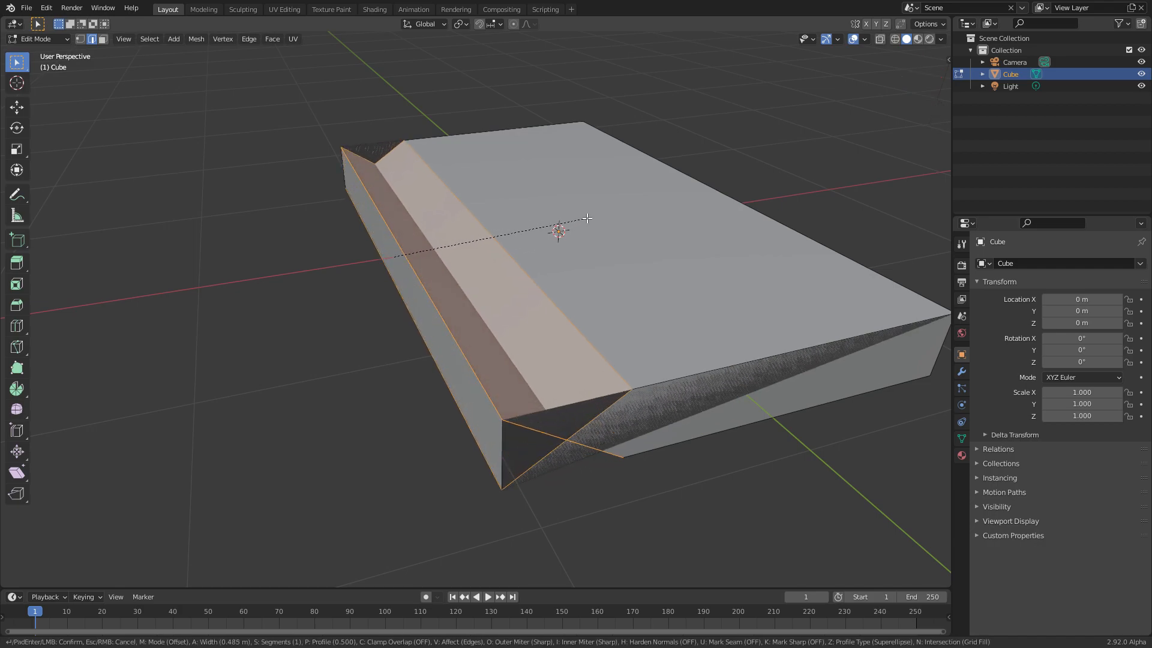
key("c")
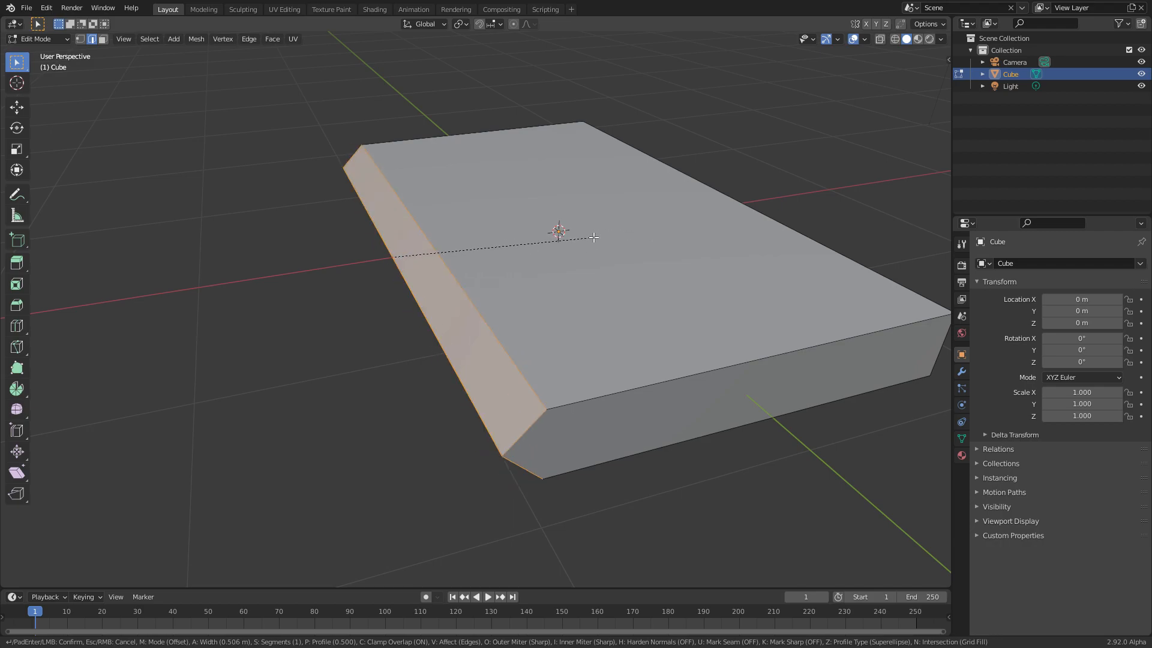
scroll(593, 237, "up", 5)
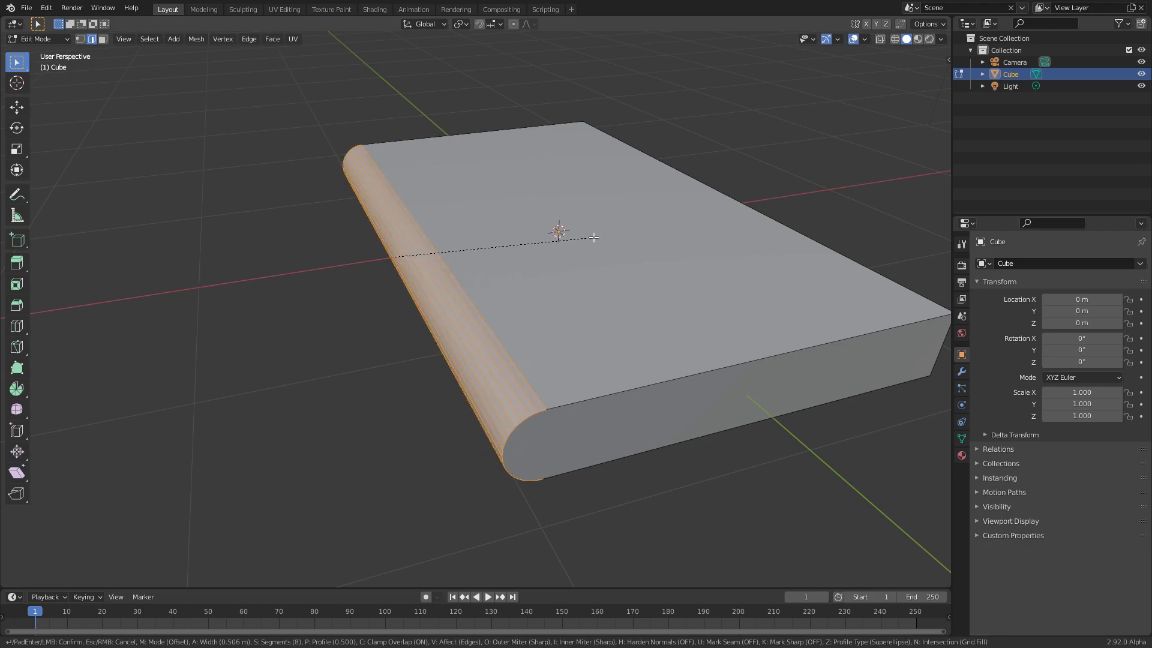
left_click(594, 237)
Step: Select the whole mesh and merge its overlapping vertices by distance
key("a")
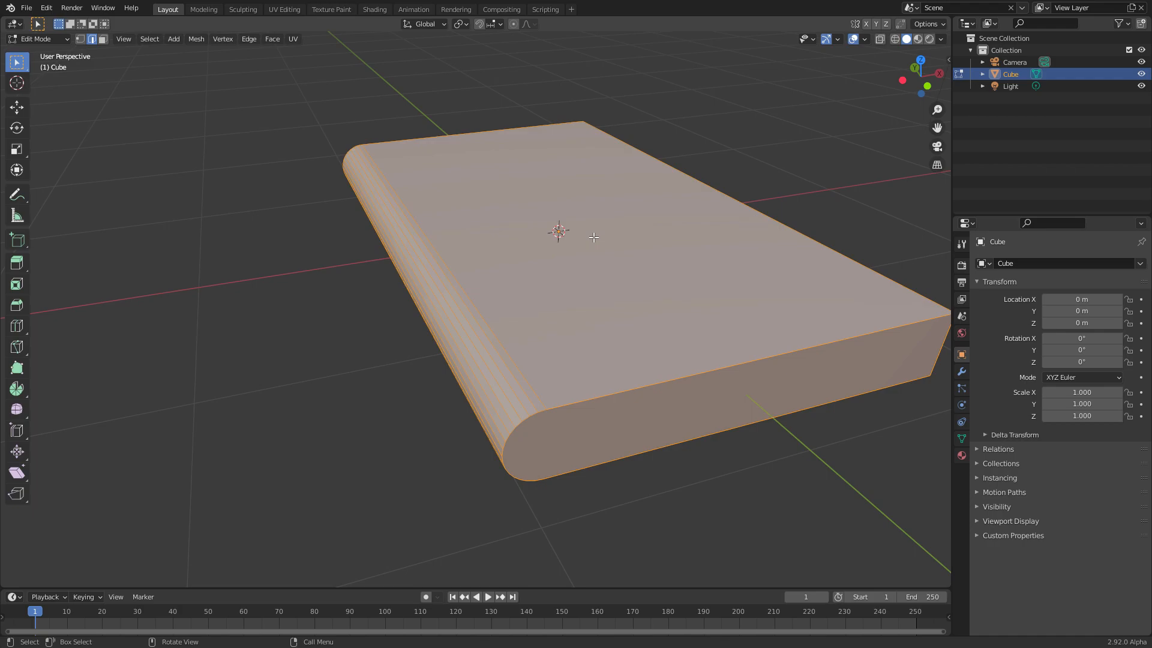
key("F3")
type("mer")
key("Return")
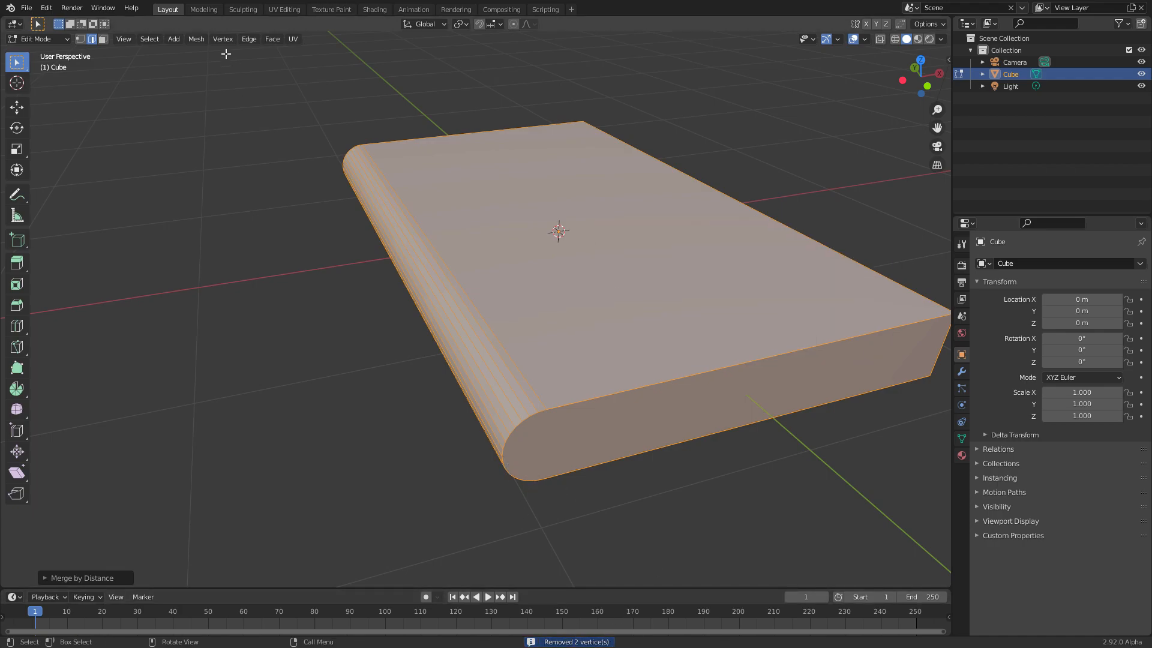
Step: Adjust the book's thickness by scaling the whole mesh along Z
key("Tab")
scroll(517, 239, "down", 5)
mouse_move(517, 238)
middle_mouse_down()
mouse_move(464, 250)
mouse_move(517, 247)
mouse_move(504, 247)
middle_mouse_up()
scroll(462, 249, "up", 3)
key("Tab")
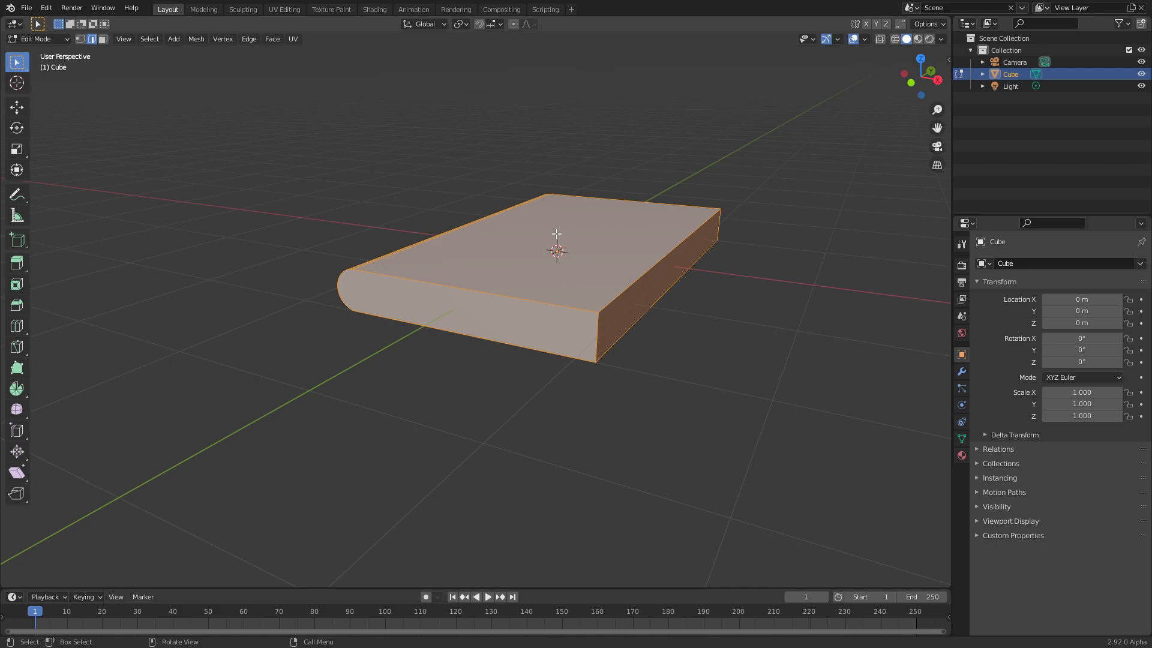
key("s")
key("z")
left_click(563, 225)
key("Tab")
middle_click_drag(559, 225, 516, 247)
Step: Inset the two end faces and the long face opposite the spine as one region by about 0.028 m
key("Tab")
key("3")
left_click(433, 346)
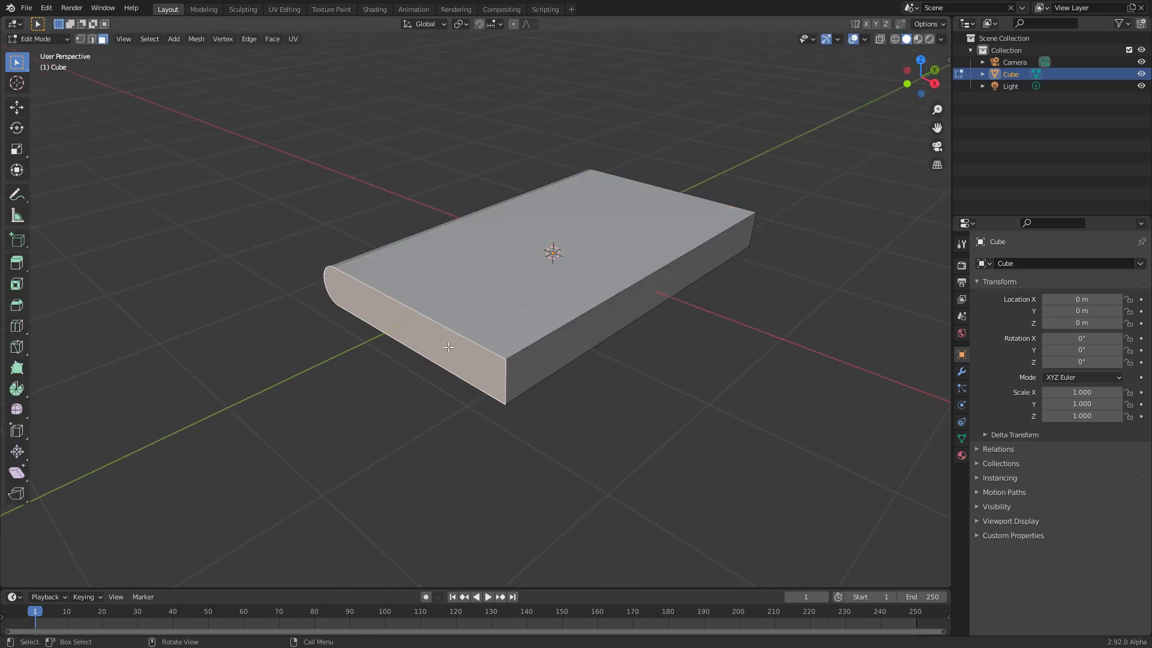
left_click(732, 242, "shift")
middle_click_drag(735, 239, 543, 249)
left_click(822, 251, "shift")
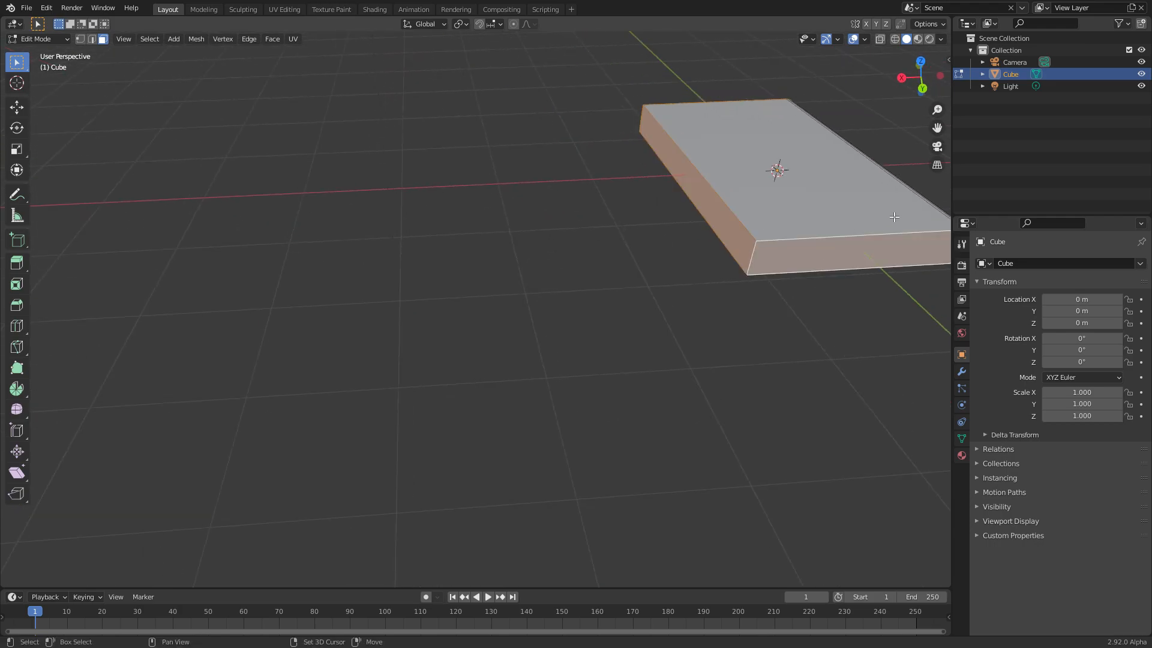
middle_click_drag(892, 218, 550, 279, "shift")
scroll(549, 279, "up", 4)
middle_click_drag(625, 237, 620, 210)
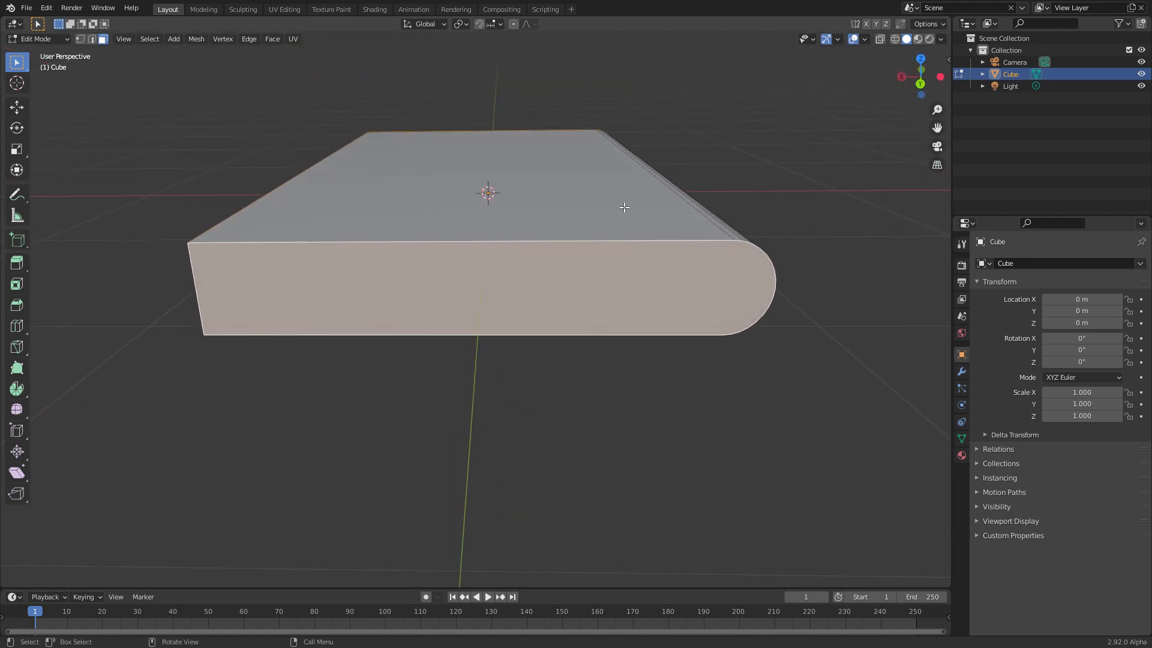
key("i")
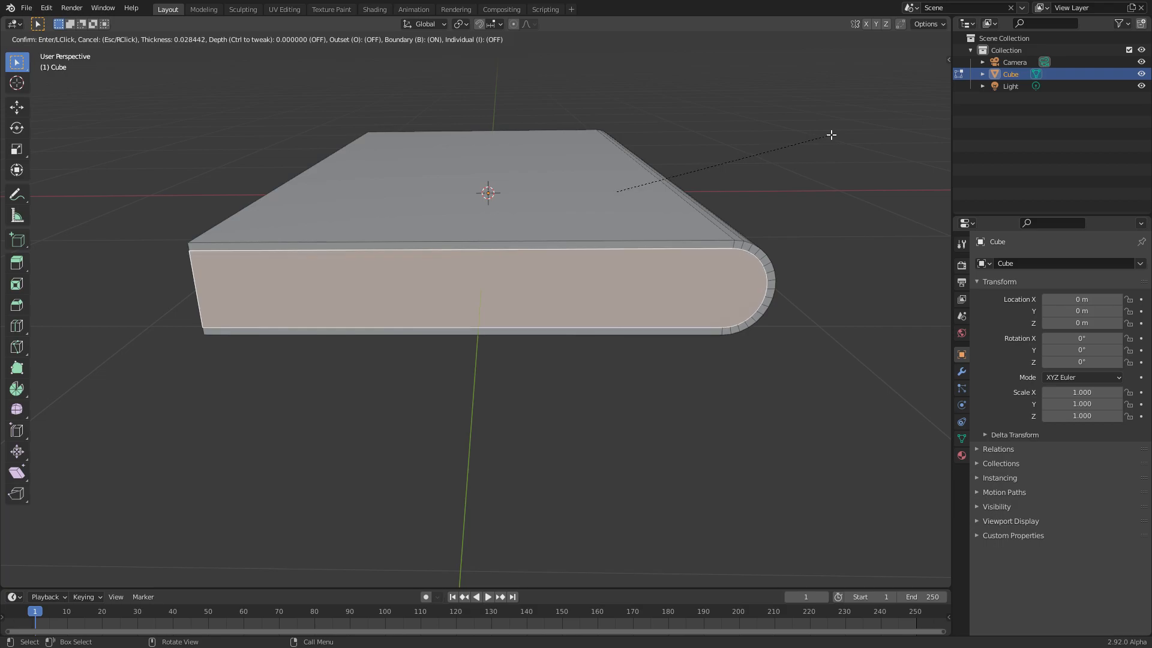
left_click(831, 135)
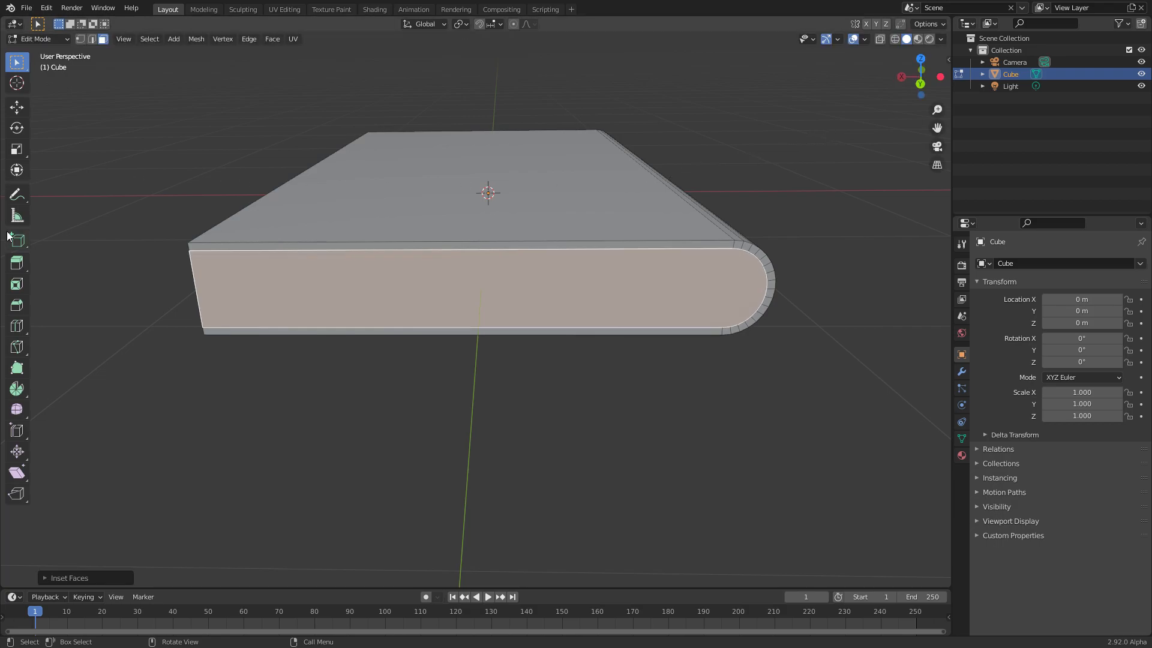
Step: Extrude the inset page faces slightly inward along their normals so the cover overhangs the page block
left_click_drag(17, 266, 66, 314)
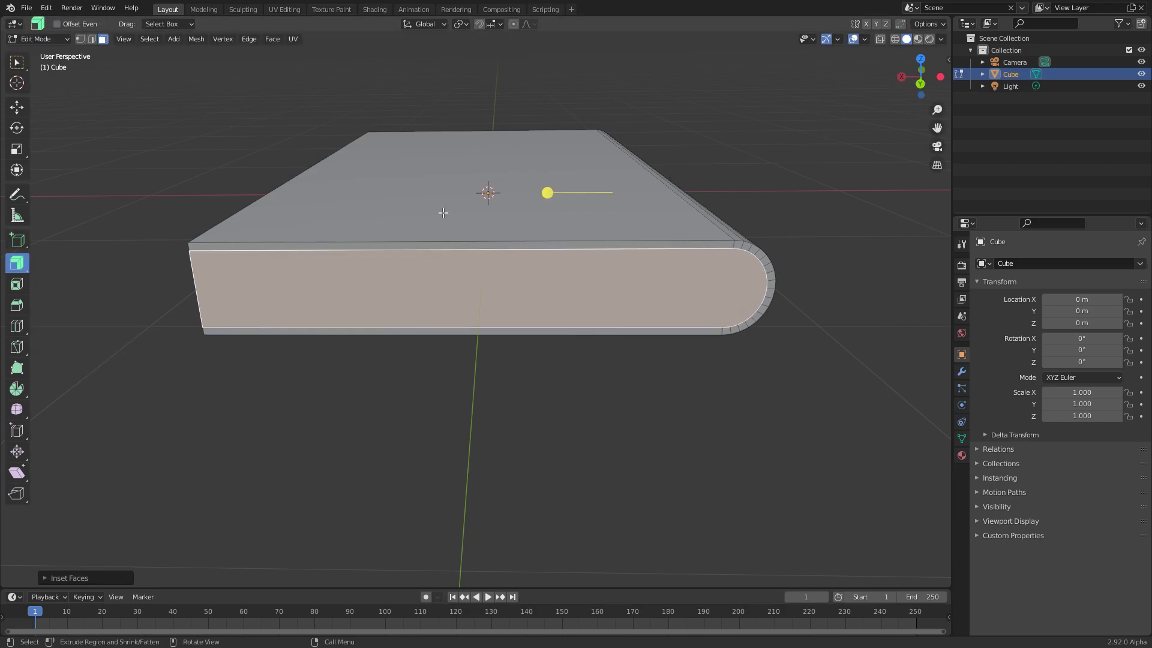
mouse_move(545, 195)
left_mouse_down()
mouse_move(542, 211)
mouse_move(549, 196)
left_mouse_up()
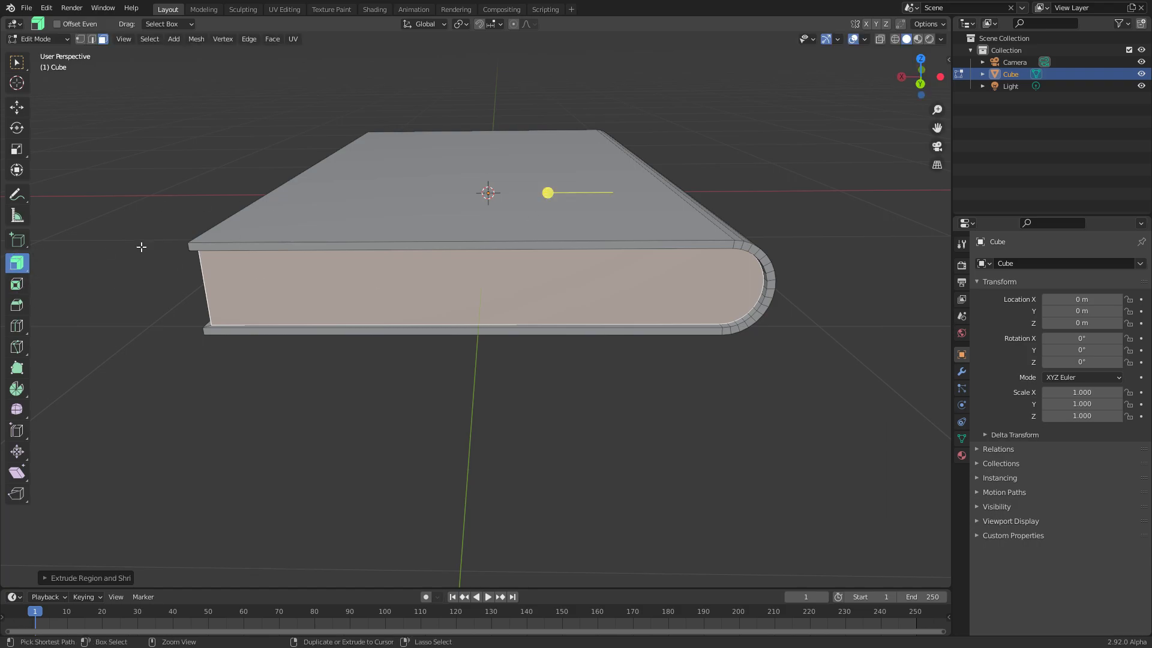
key("ctrl+z")
mouse_move(422, 216)
middle_mouse_down()
mouse_move(386, 221)
mouse_move(426, 210)
middle_mouse_up()
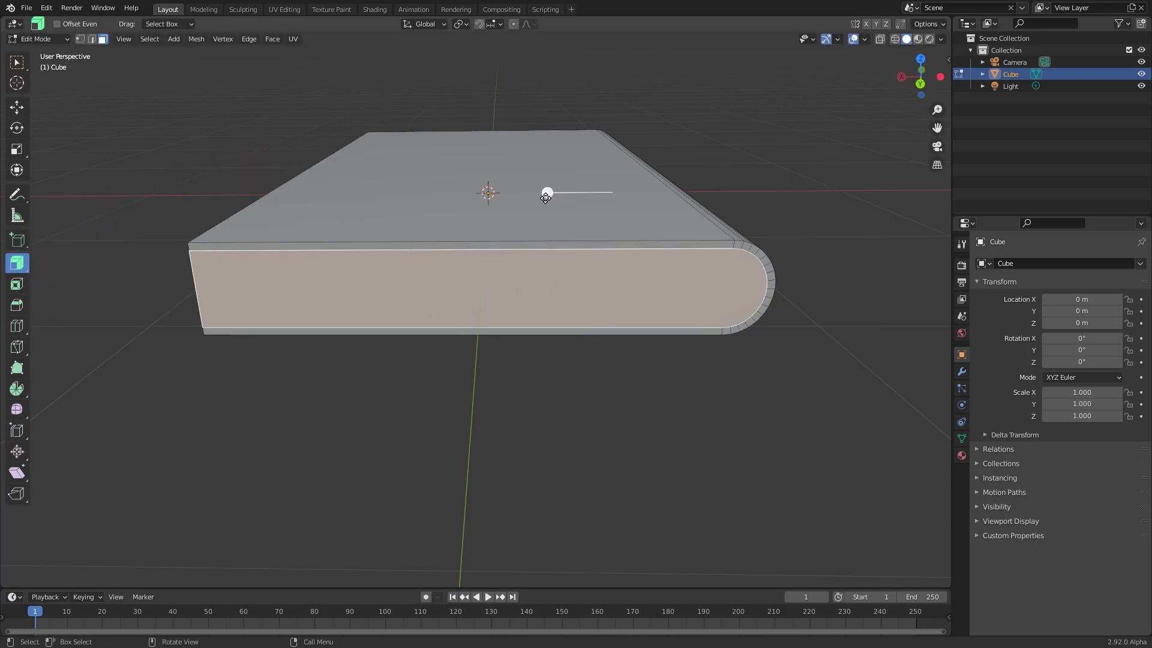
left_click_drag(550, 190, 551, 202)
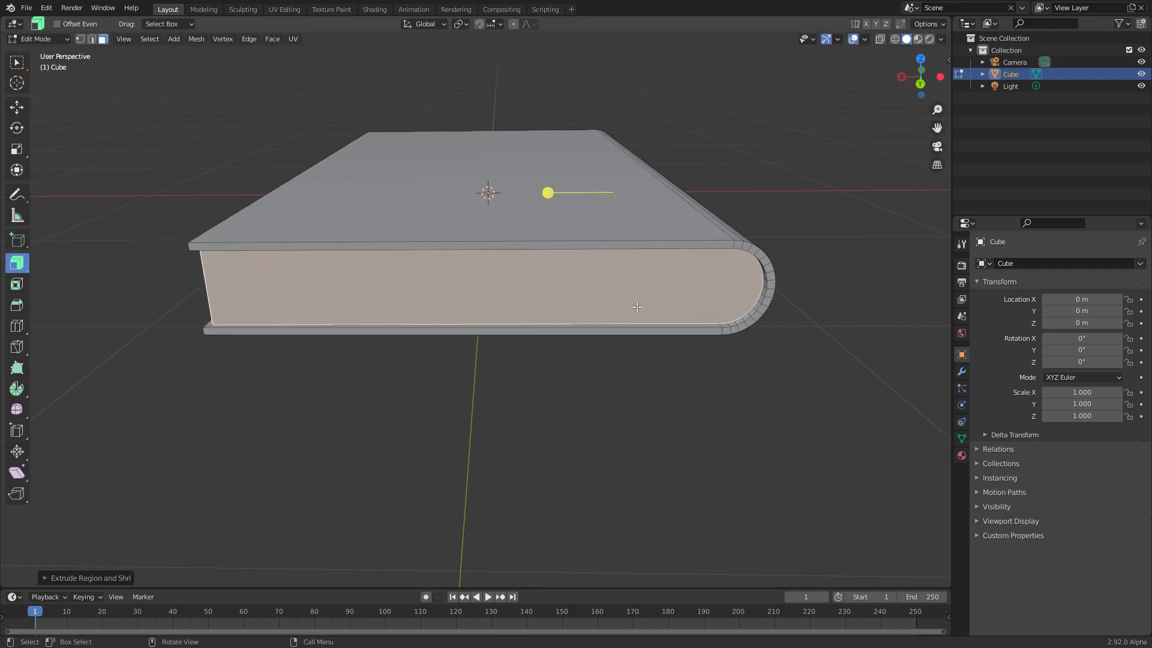
Step: Shade the book smooth in Object Mode and enable Auto Smooth at 30° for its normals
middle_click_drag(359, 229, 486, 147)
key("Tab")
scroll(430, 234, "down", 2)
middle_click_drag(369, 156, 425, 181, "shift")
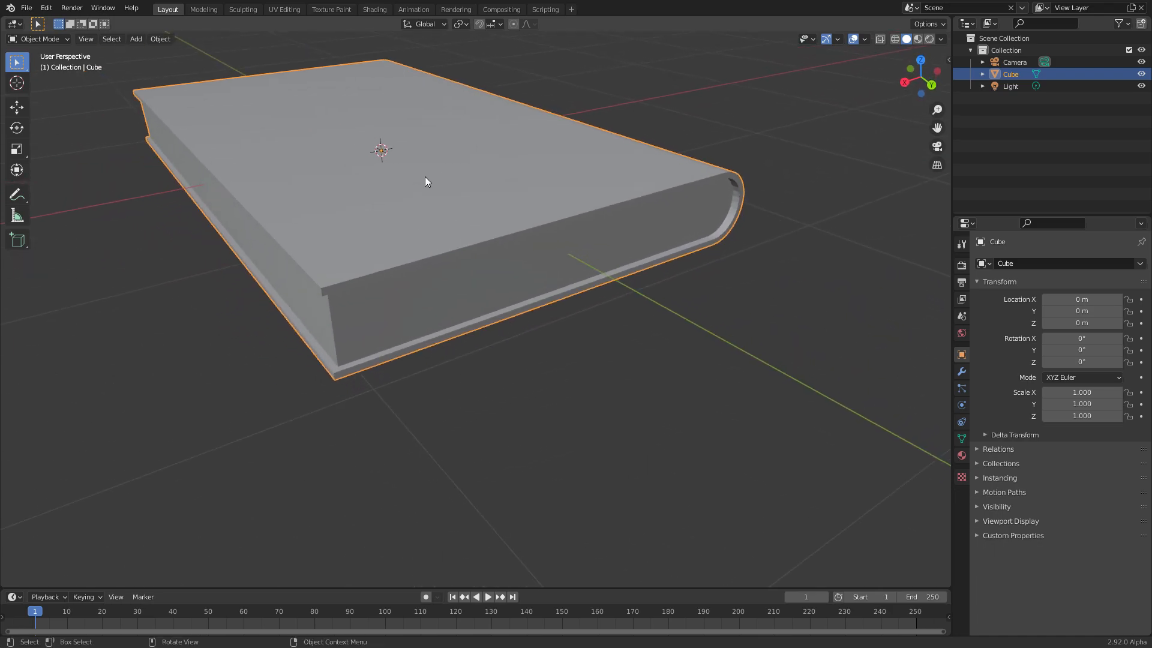
right_click(473, 149)
left_click(472, 149)
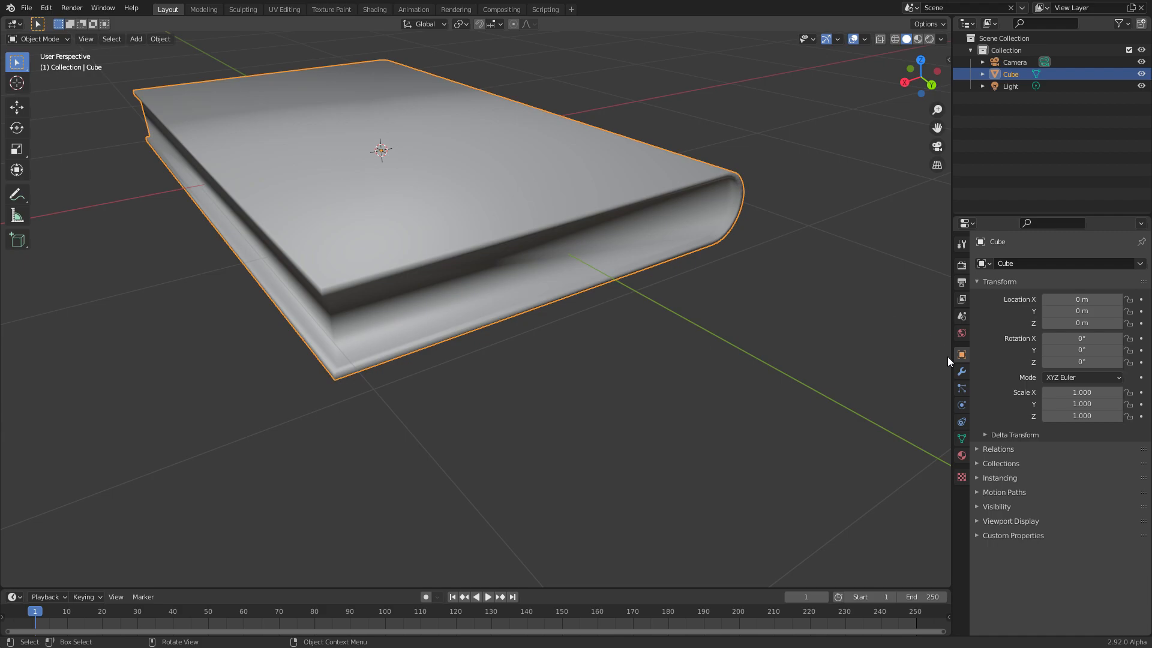
left_click(962, 439)
left_click(1010, 470)
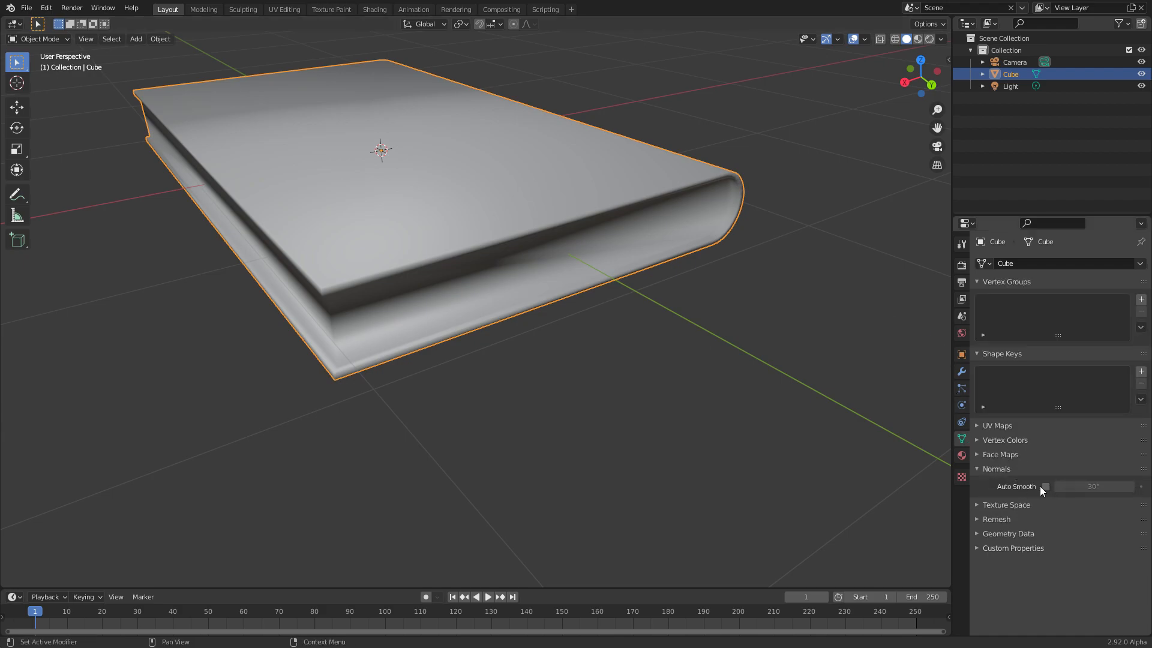
left_click(1045, 487)
Step: Examine the book's smoothed shading from the spine side and the page side, with and without the selection outline
scroll(635, 221, "down", 4)
middle_click_drag(635, 221, 304, 224)
scroll(304, 225, "up", 5)
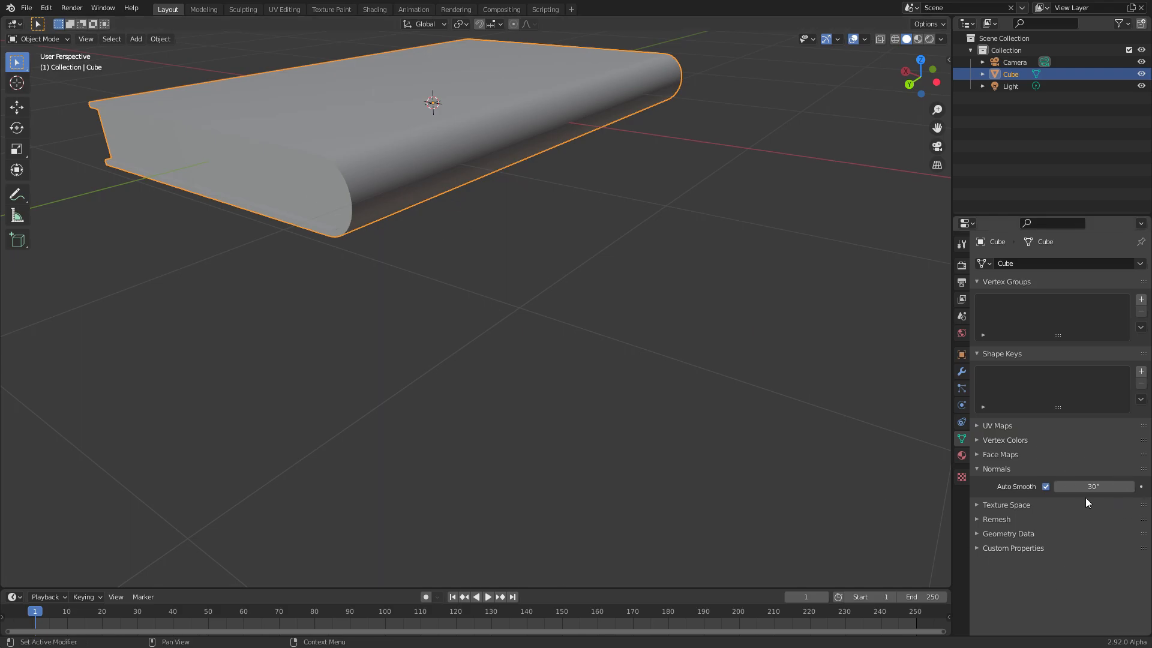
middle_click_drag(313, 158, 637, 323)
scroll(341, 175, "down", 5)
left_click(700, 272)
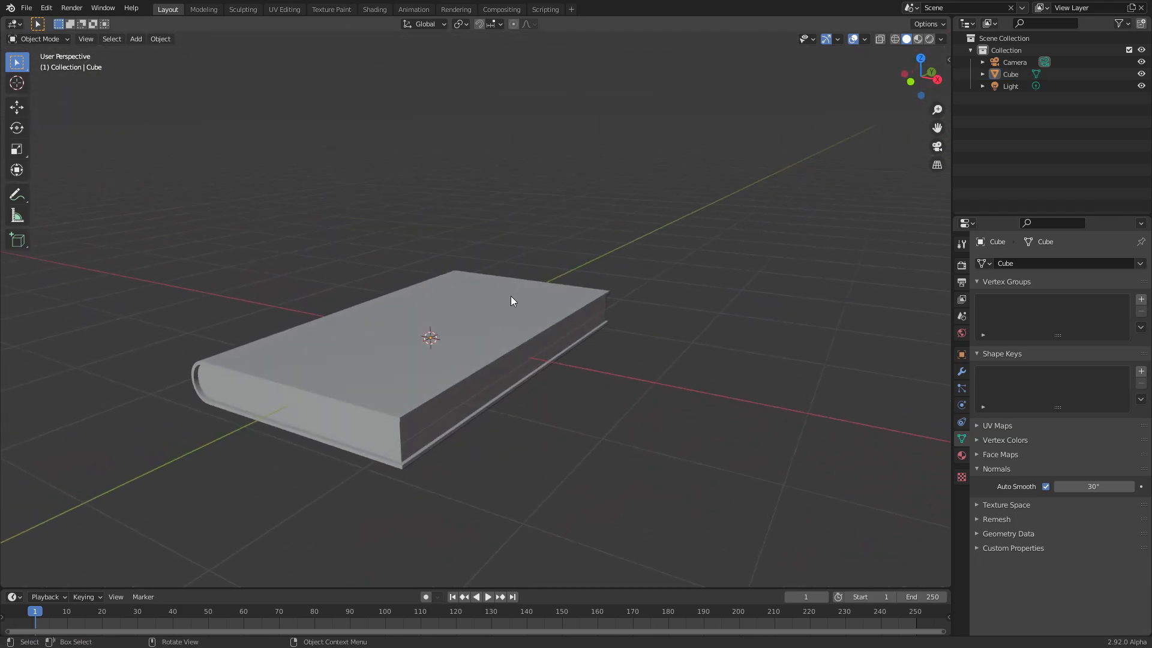
left_click(517, 319)
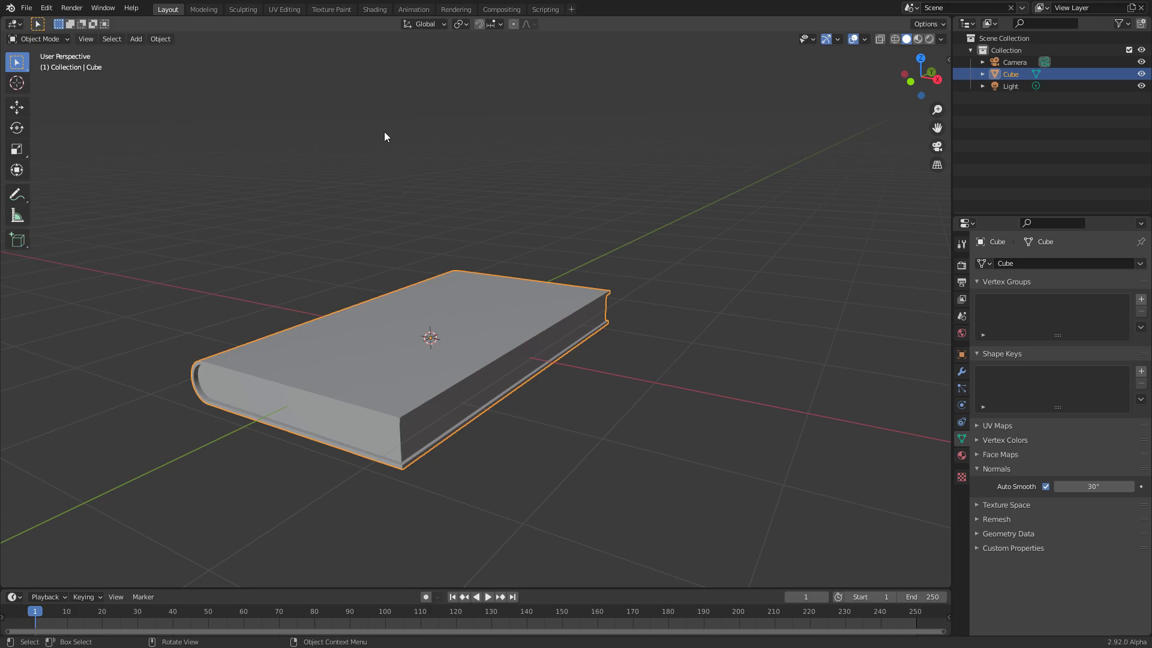
Step: In the Shading workspace, replace the material's Principled BSDF with an Image Texture node whose Color feeds the Surface output
left_click(376, 10)
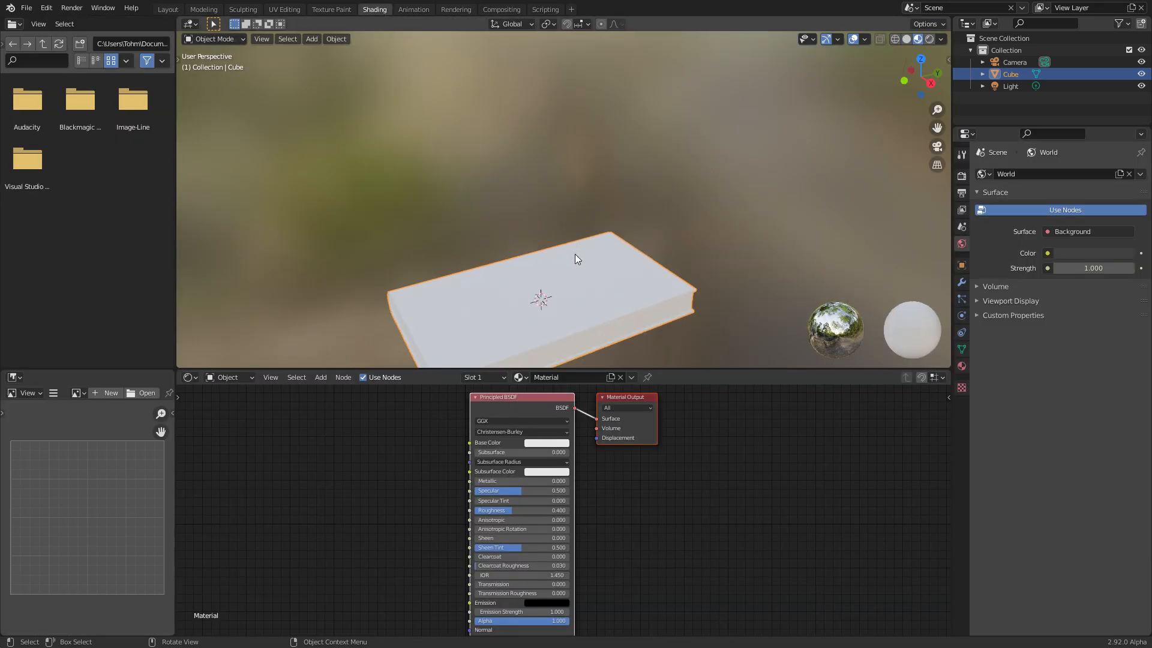
middle_click_drag(578, 266, 561, 181, "shift")
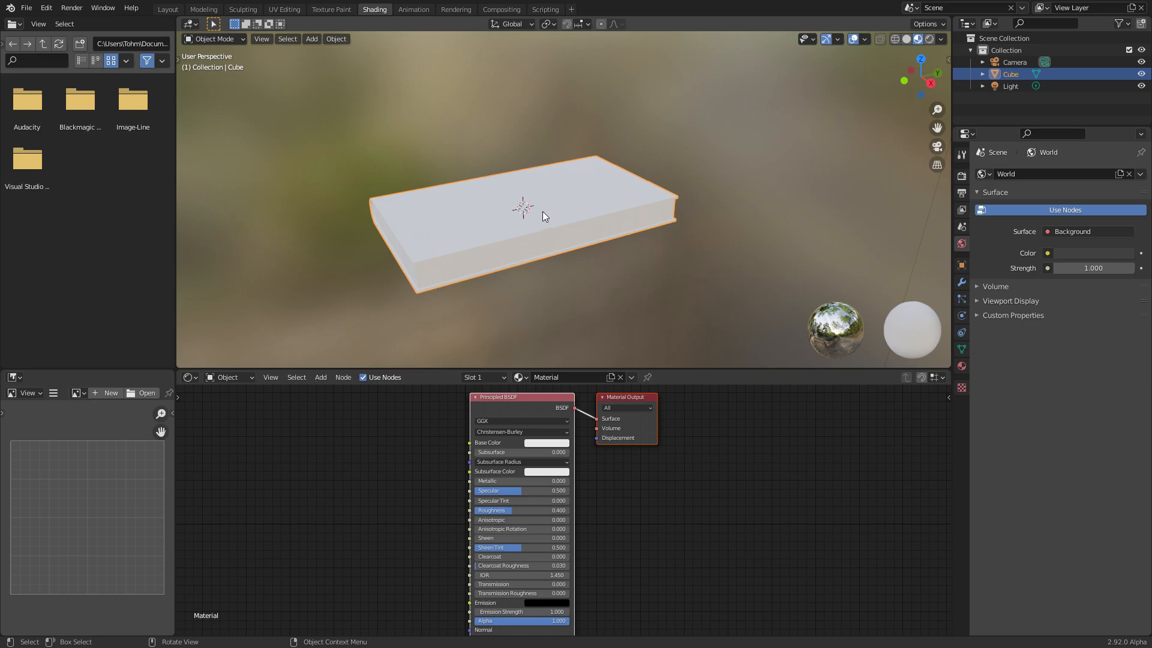
left_click_drag(416, 474, 509, 394)
key("x")
key("shift+a")
type("im")
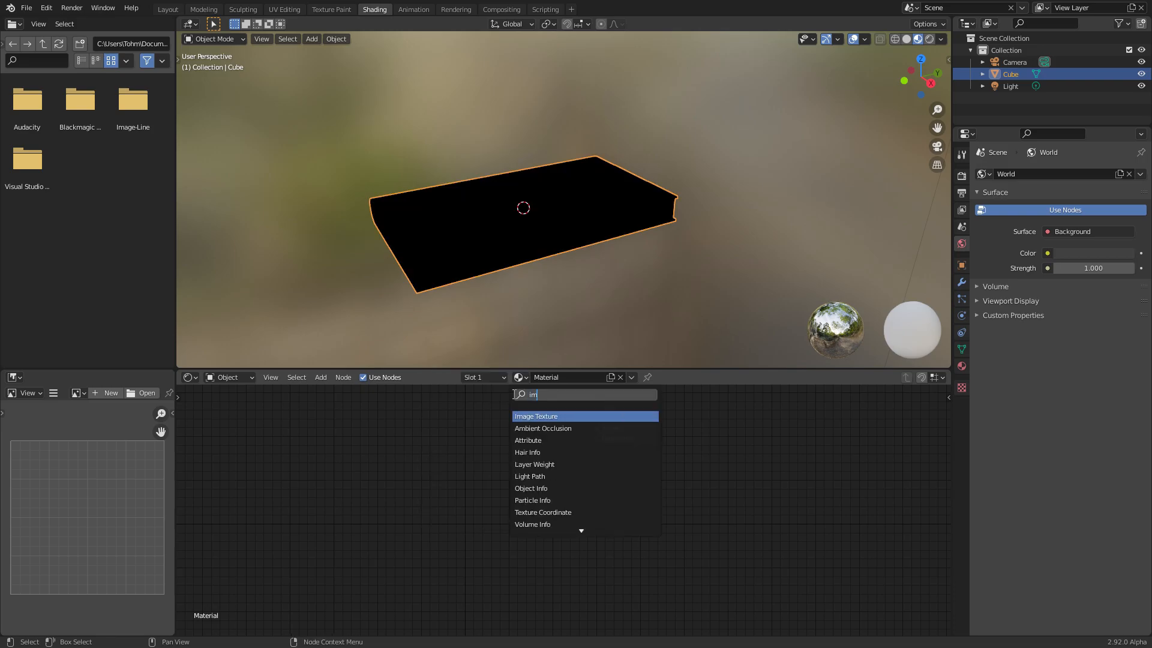
key("Return")
left_click(425, 437)
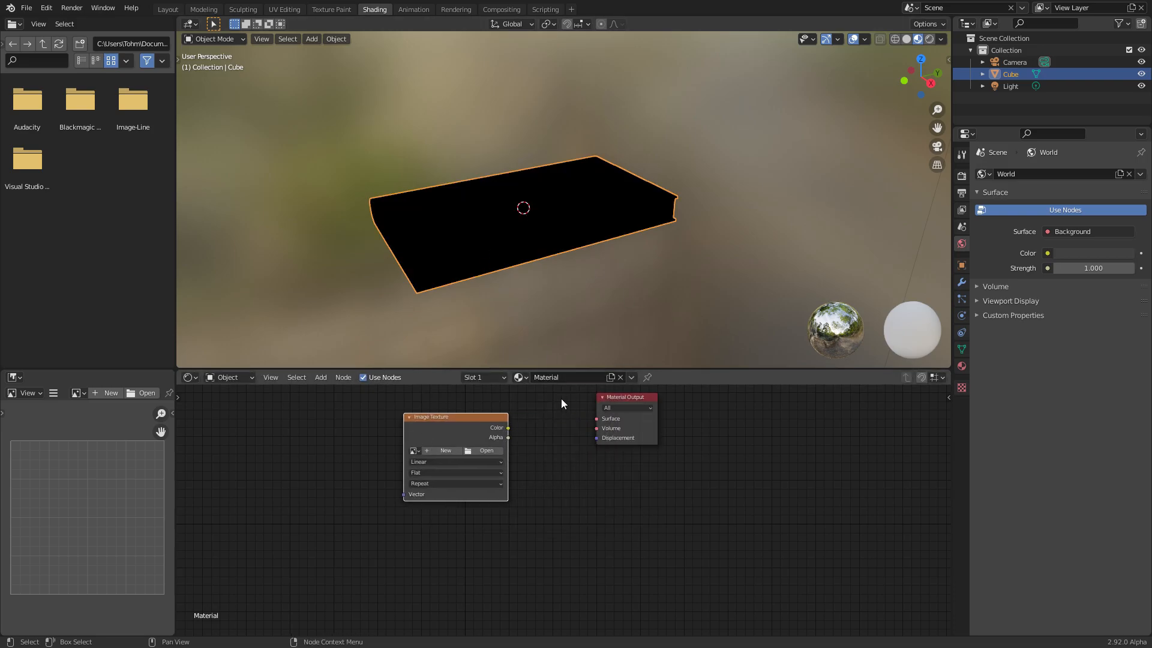
left_click_drag(509, 427, 596, 419)
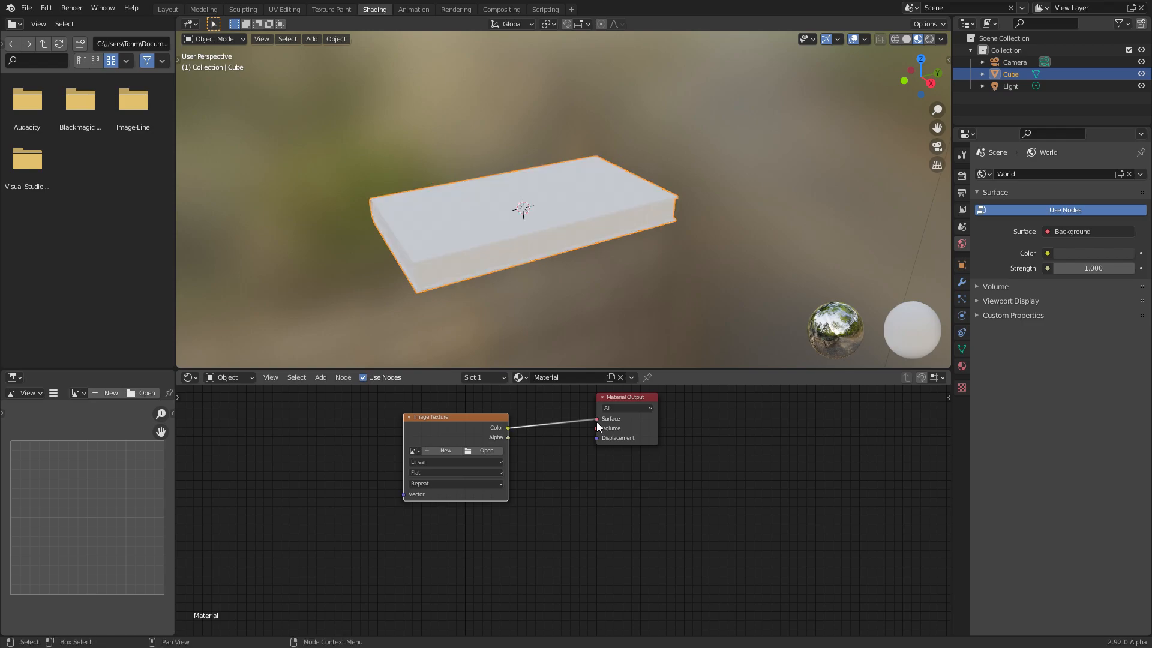
Step: Load the book cover image unnamed.jpg from the Desktop into the Image Texture node
left_click(478, 450)
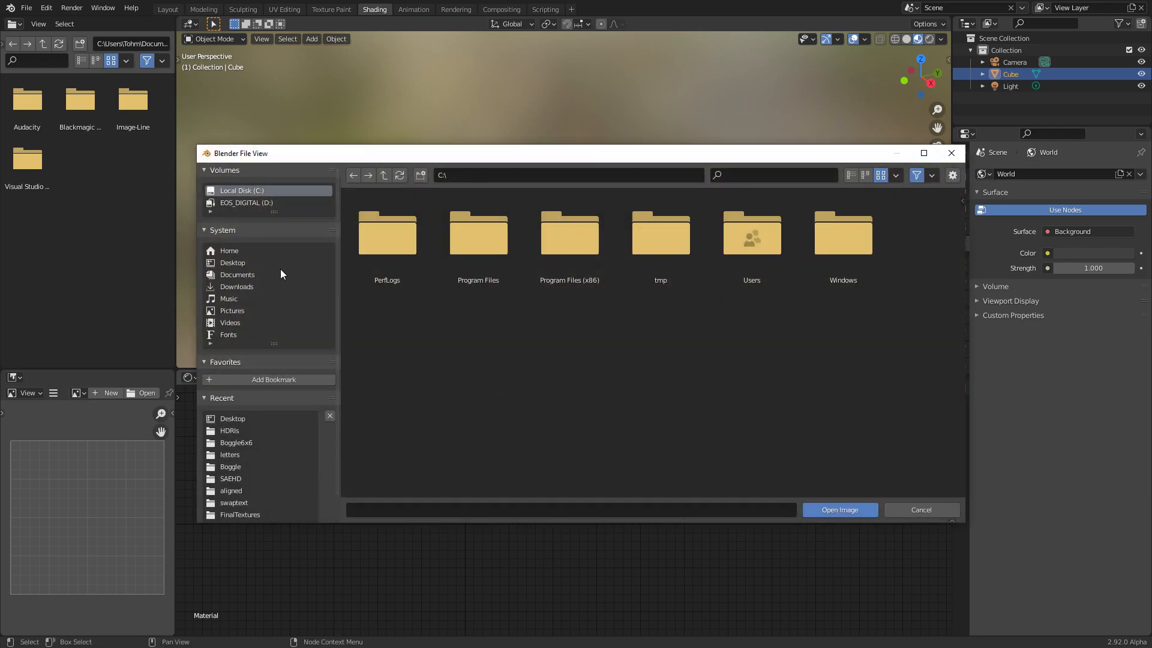
left_click(234, 262)
scroll(685, 379, "down", 3)
double_click(583, 416)
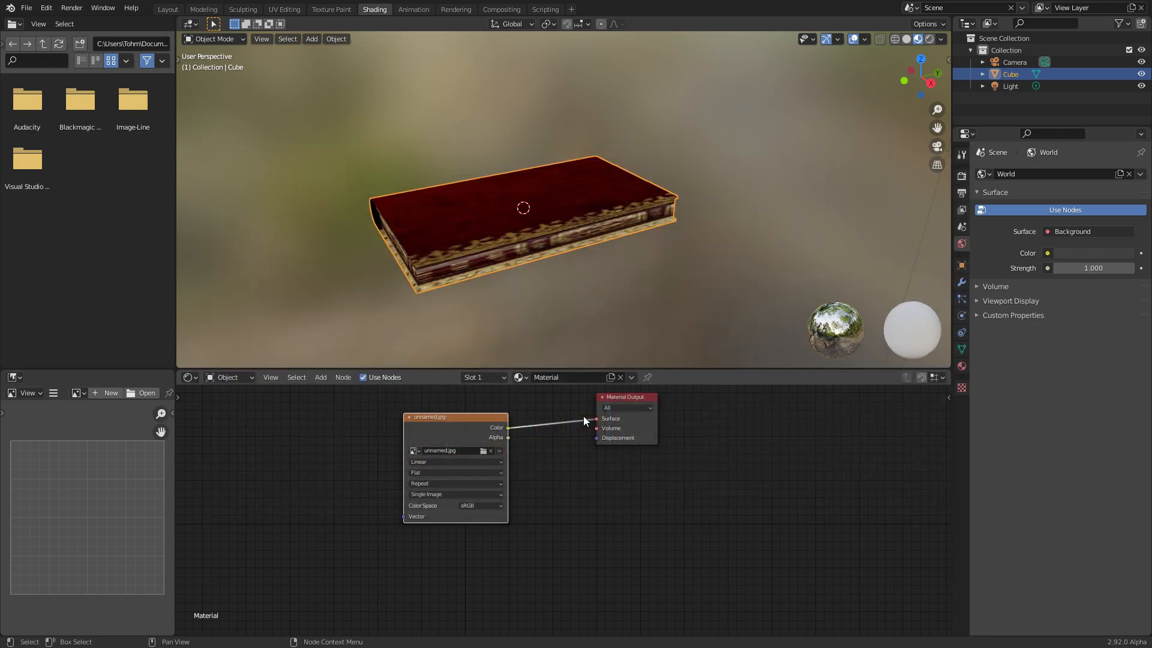
middle_click_drag(708, 142, 639, 195)
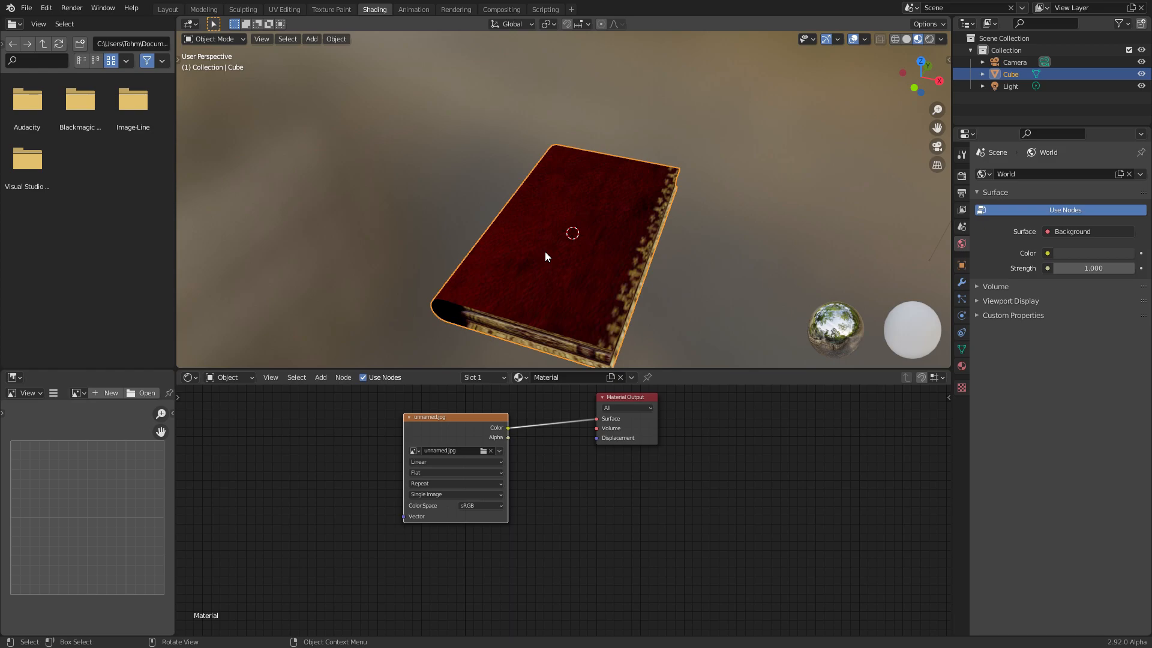
Step: Enlarge the image editor area and turn it into a UV Editor showing the whole book mesh's UV layout
left_click_drag(175, 404, 394, 405)
left_click_drag(316, 370, 329, 264)
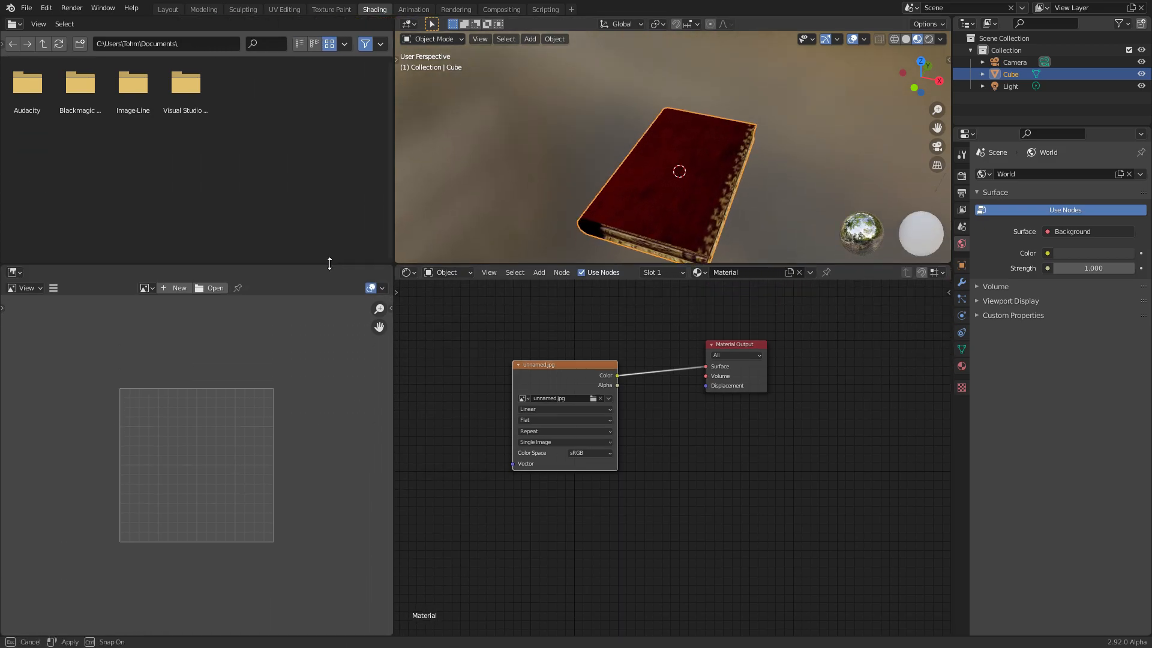
key("Tab")
middle_click_drag(697, 190, 663, 164, "shift")
key("a")
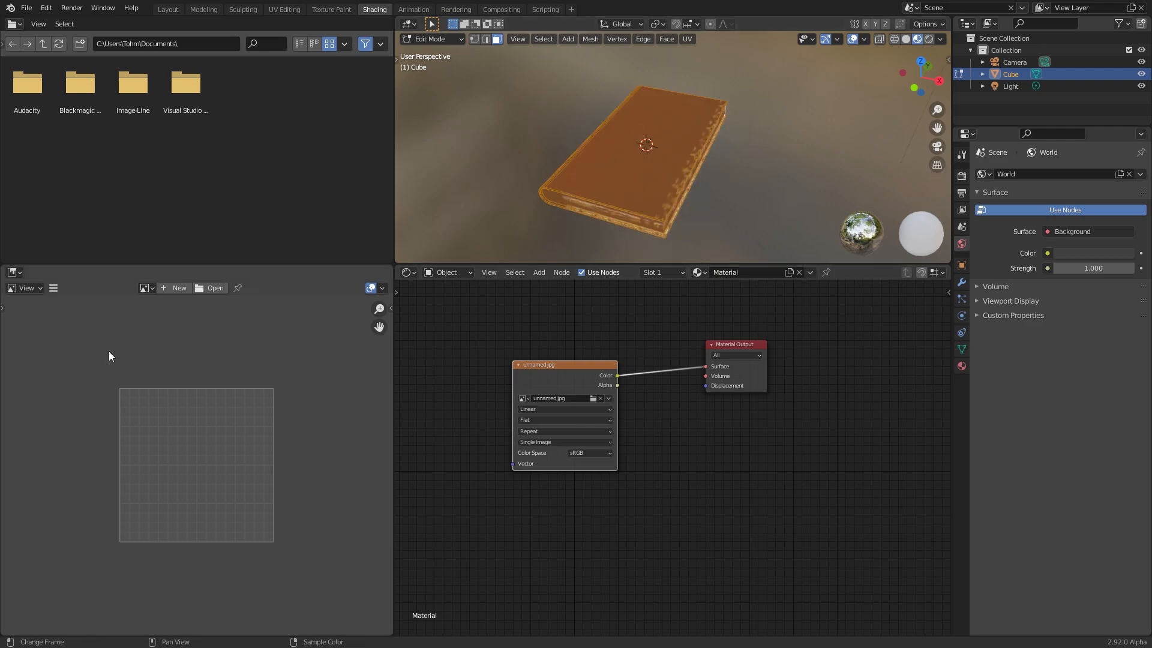
left_click(18, 272)
left_click(26, 329)
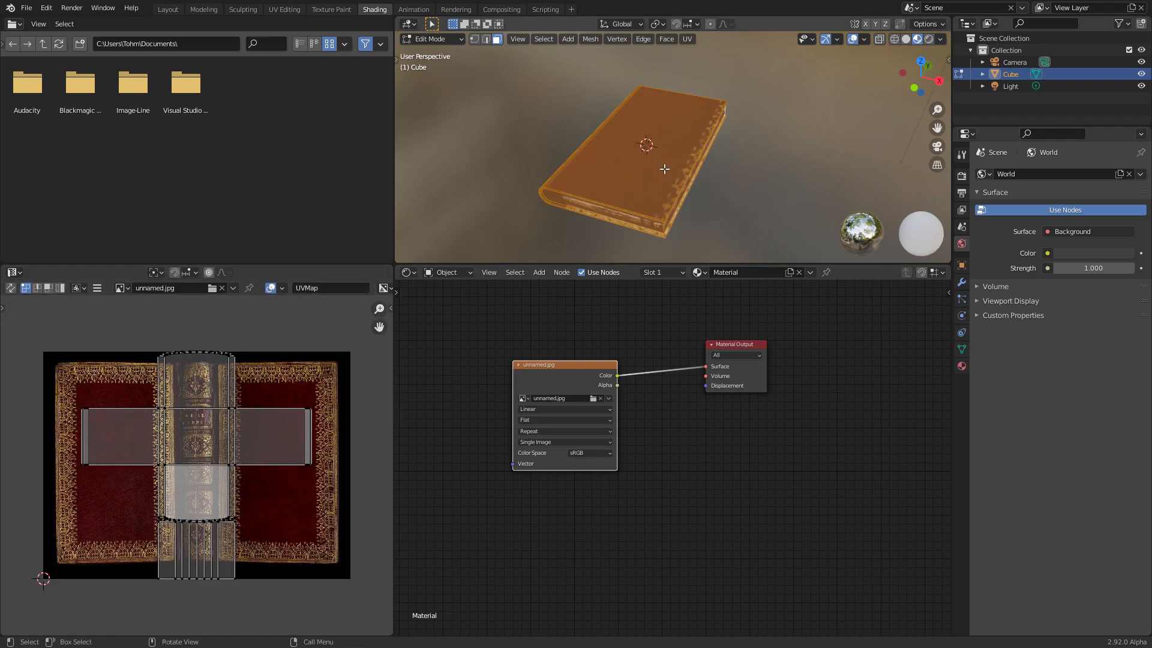
Step: Move the whole UV layout off the cover image into the empty space to its left
scroll(252, 435, "down", 3)
key("a")
key("g")
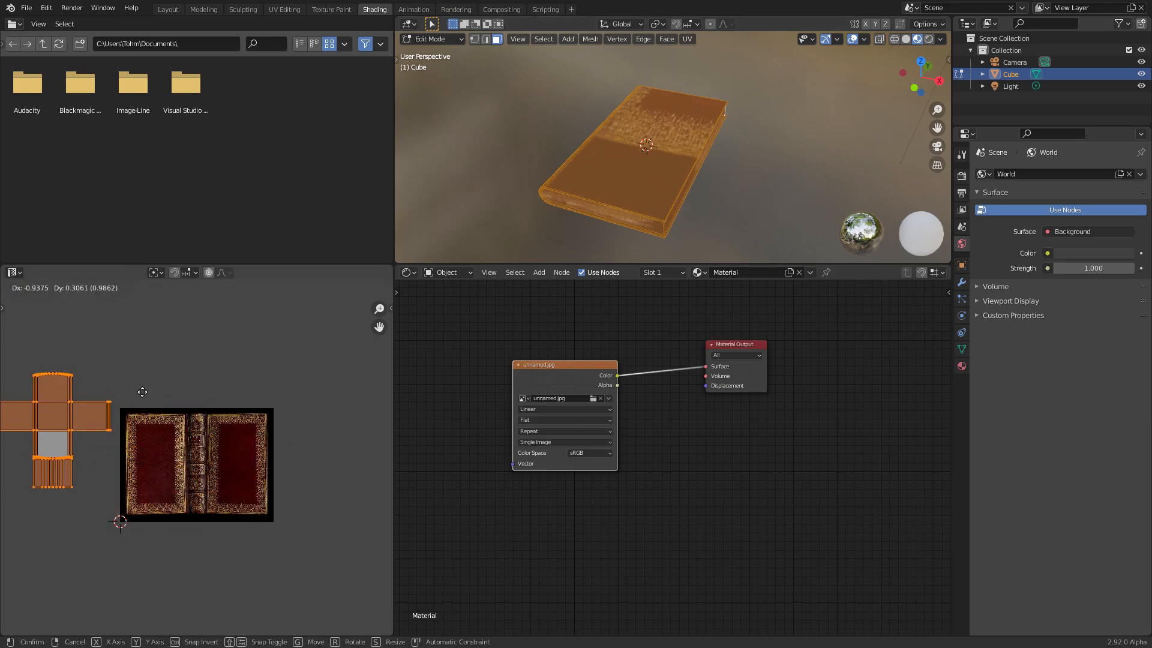
left_click(138, 392)
Step: Select the book's upper cover face, all rounded spine faces and the lower cover face
scroll(716, 170, "up", 1)
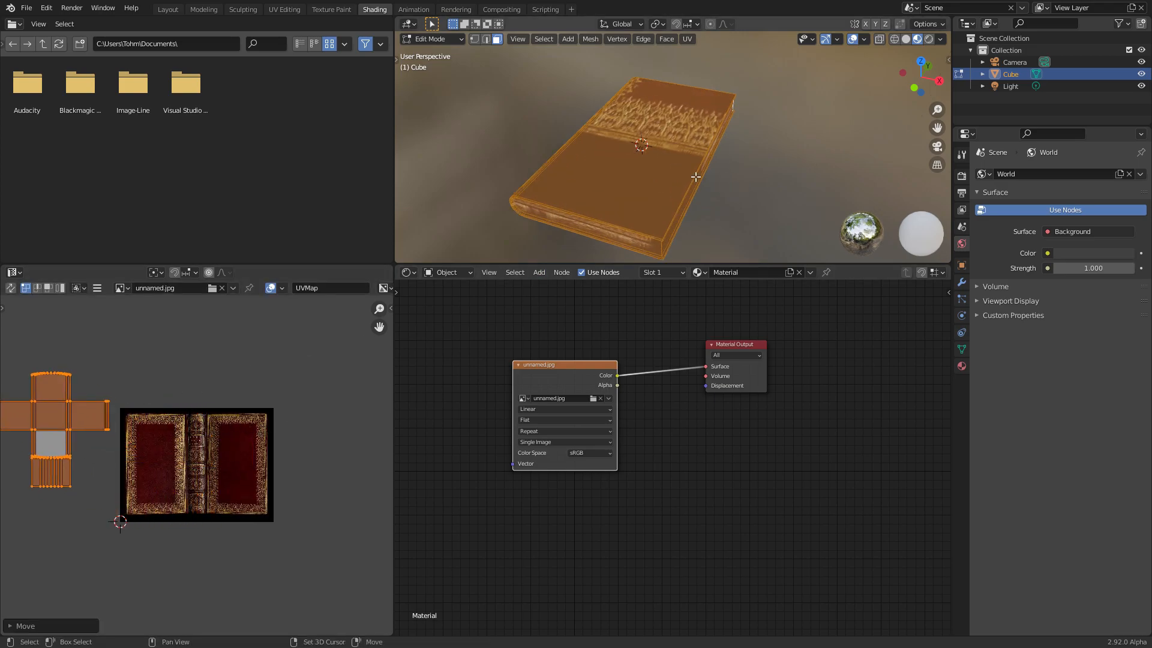
middle_click_drag(695, 176, 708, 133, "shift")
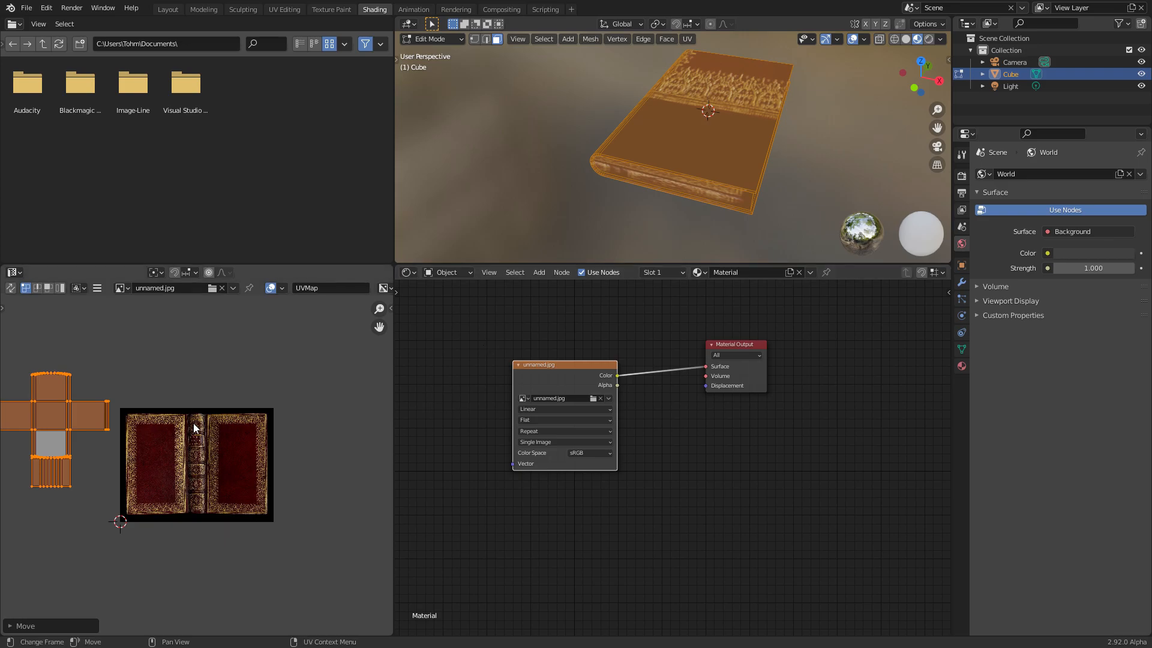
key("Home")
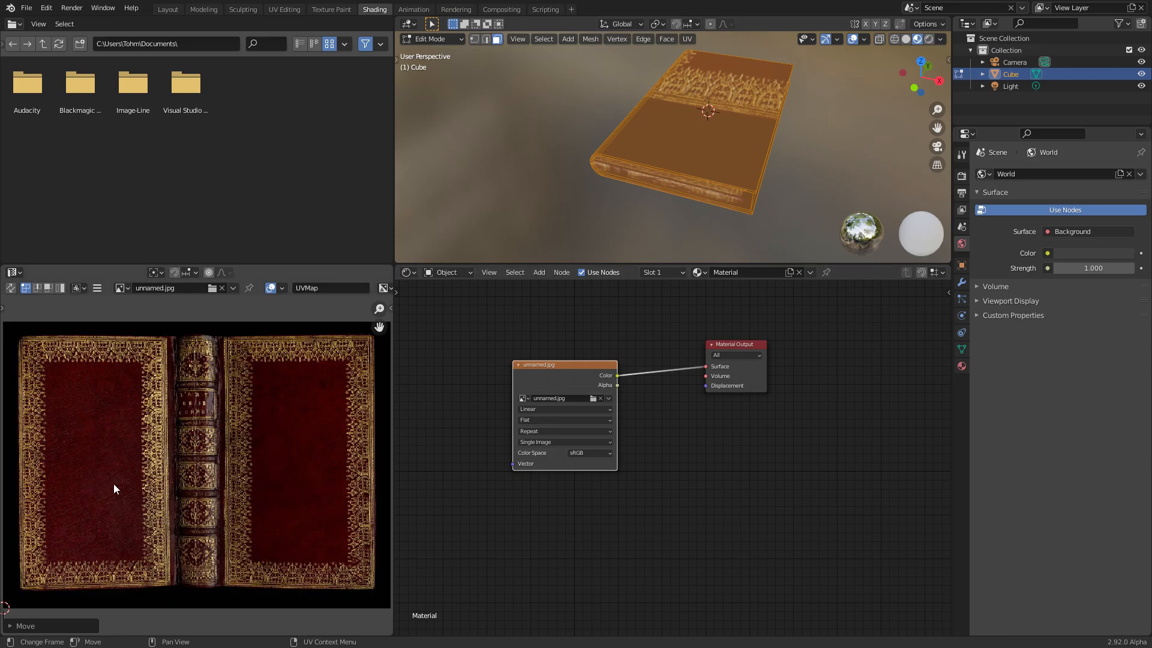
left_click(693, 127)
middle_click_drag(692, 128, 668, 175)
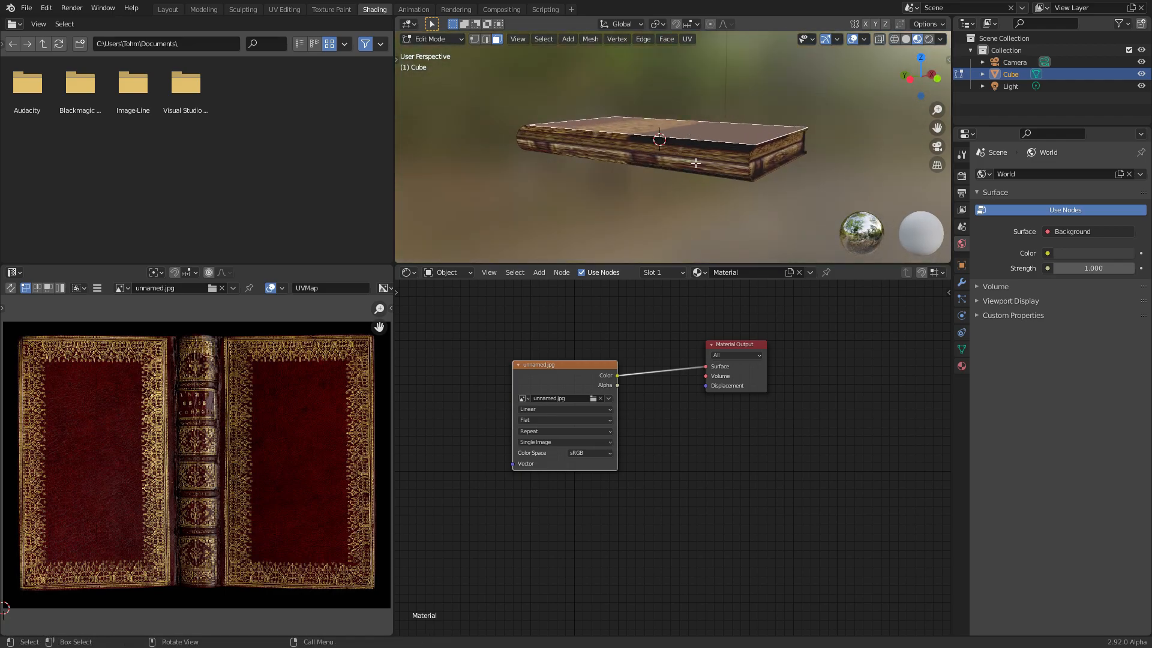
left_click(690, 166, "ctrl")
middle_click_drag(690, 165, 707, 204)
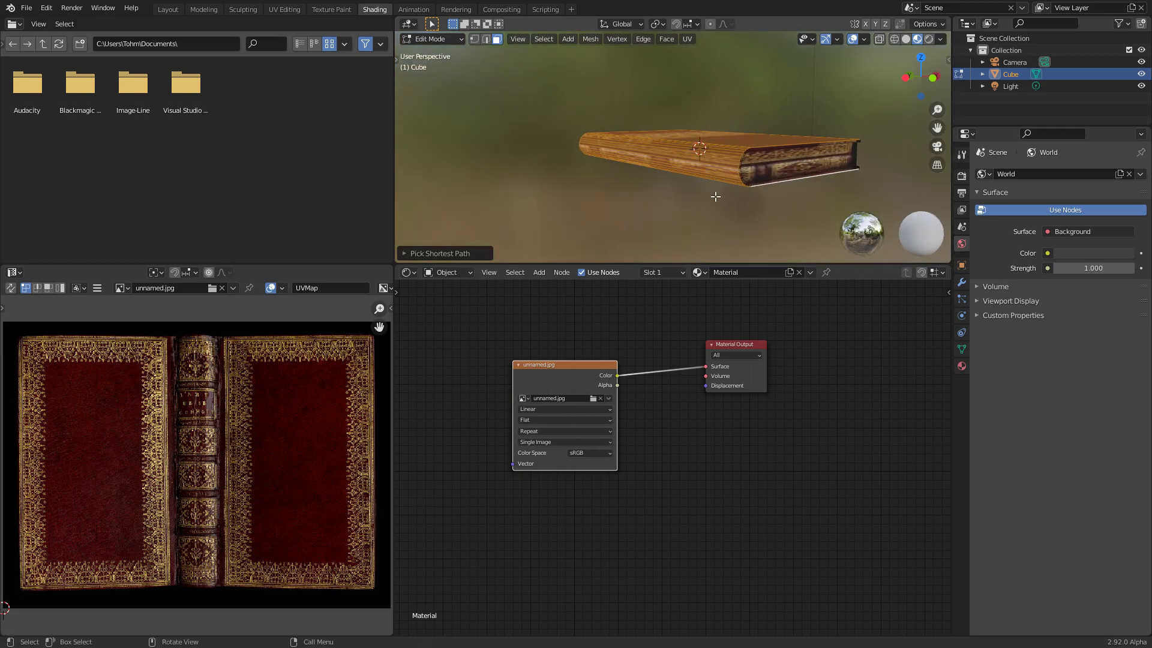
Step: Sync the UV Editor's selection with the mesh and unwrap the selected cover and spine faces
left_click(10, 288)
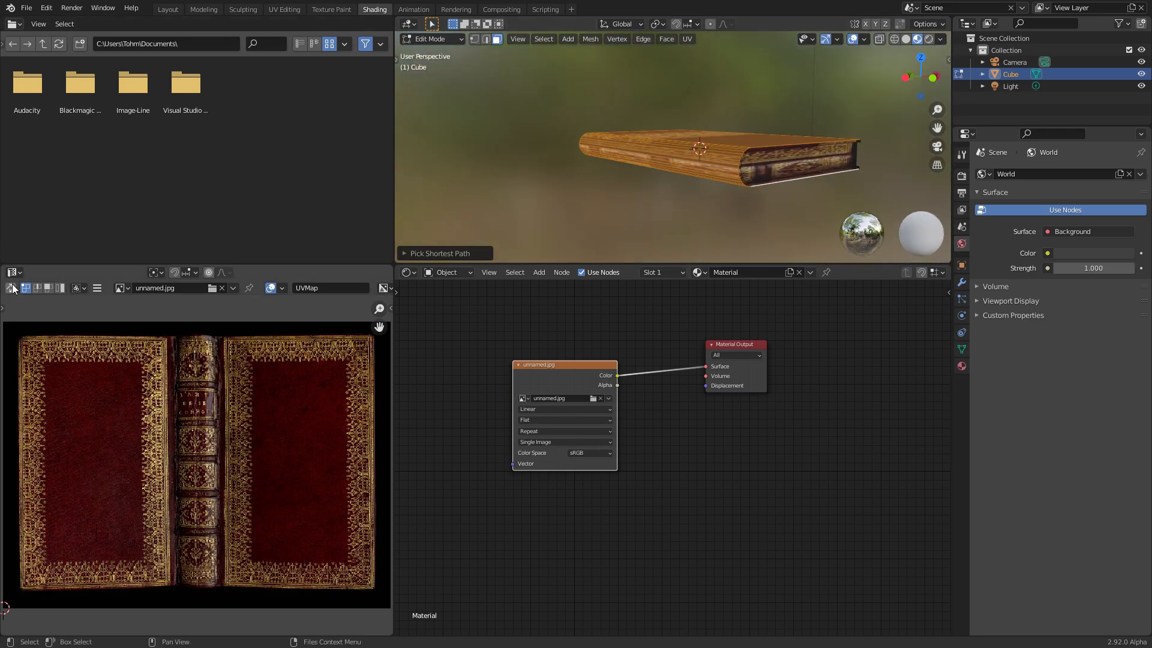
scroll(286, 428, "down", 8)
scroll(122, 447, "up", 2)
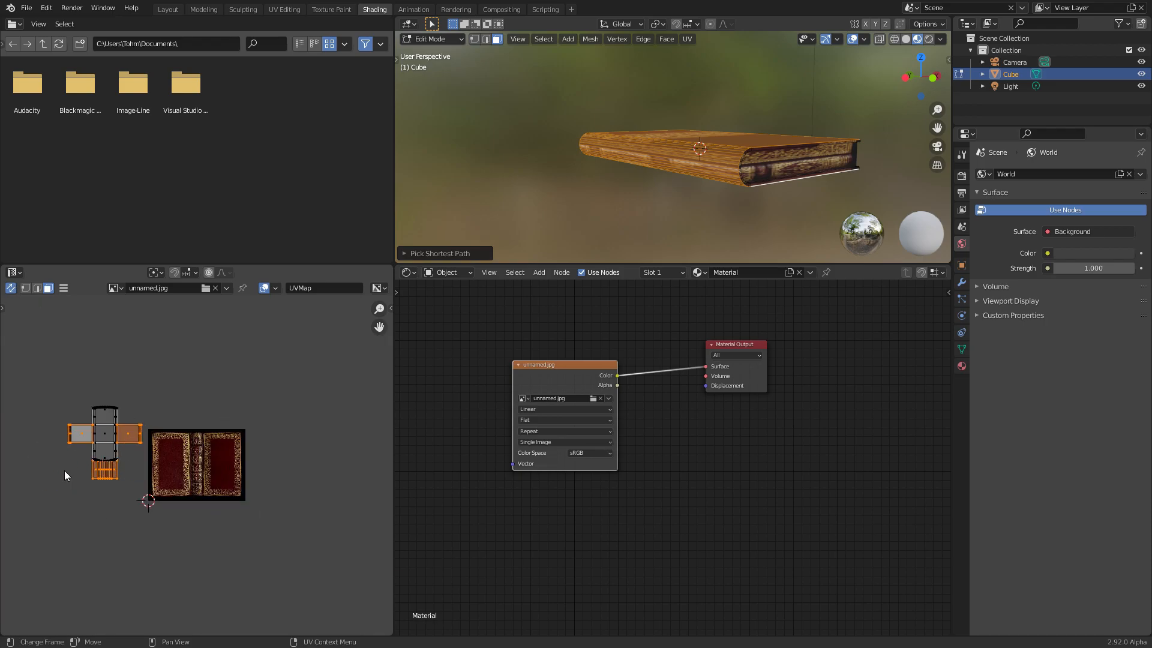
scroll(725, 155, "up", 1)
key("u")
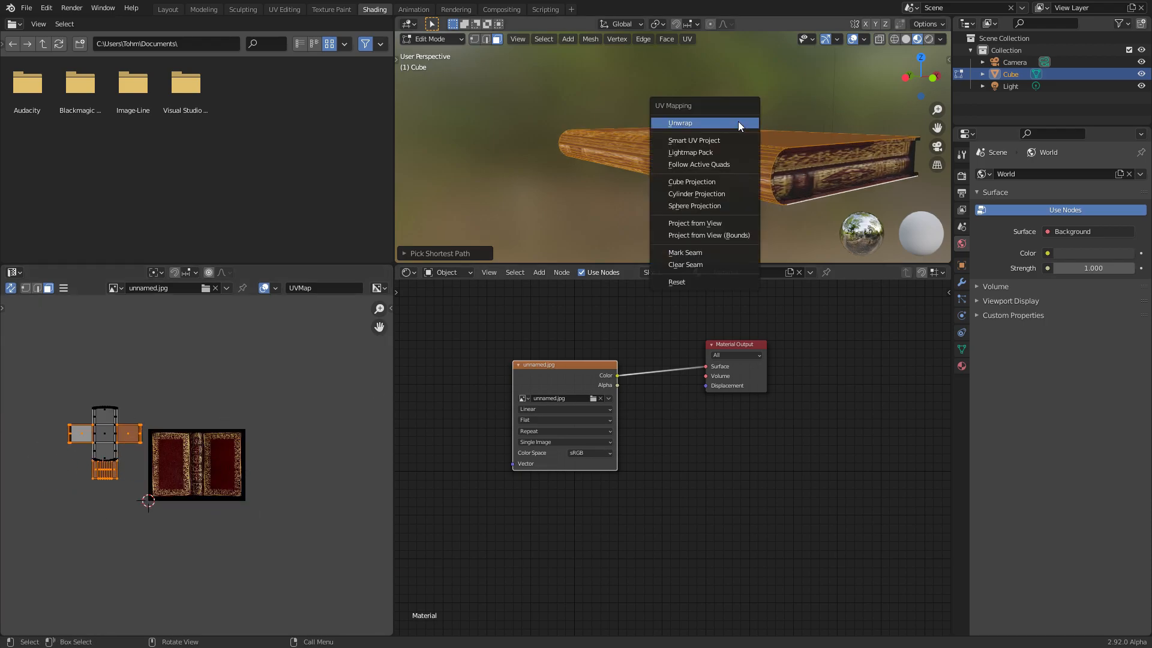
key("Escape")
key("u")
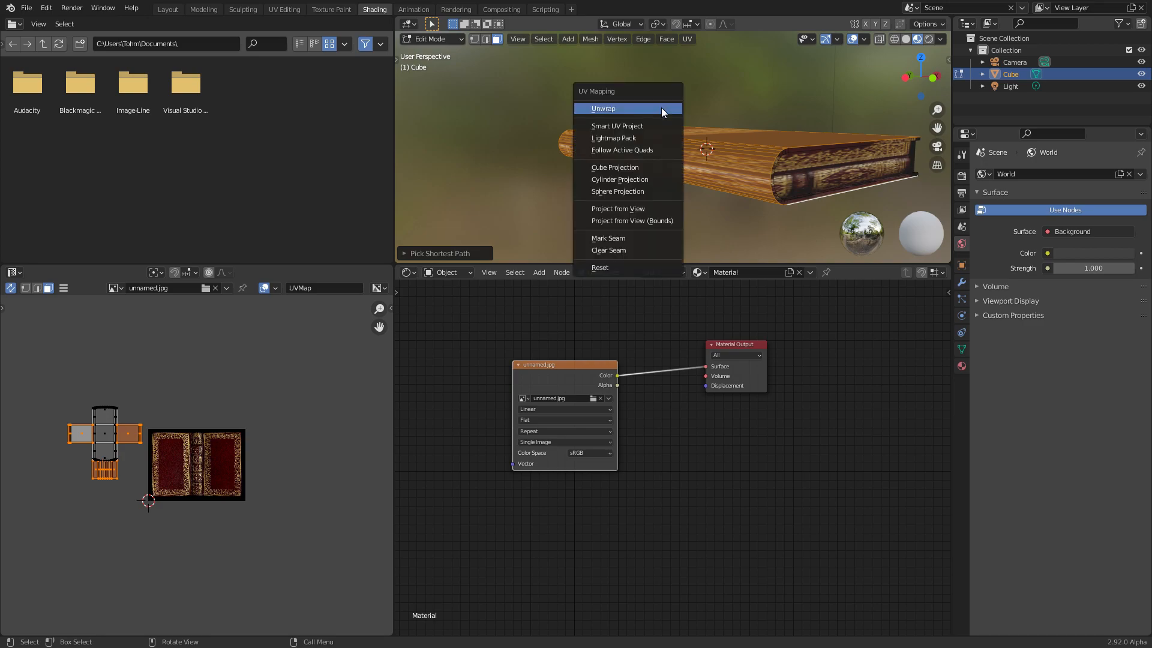
left_click(661, 106)
Step: Scale down and move the unwrapped cover island so its outline roughly matches the book in the cover image
key("Home")
key("s")
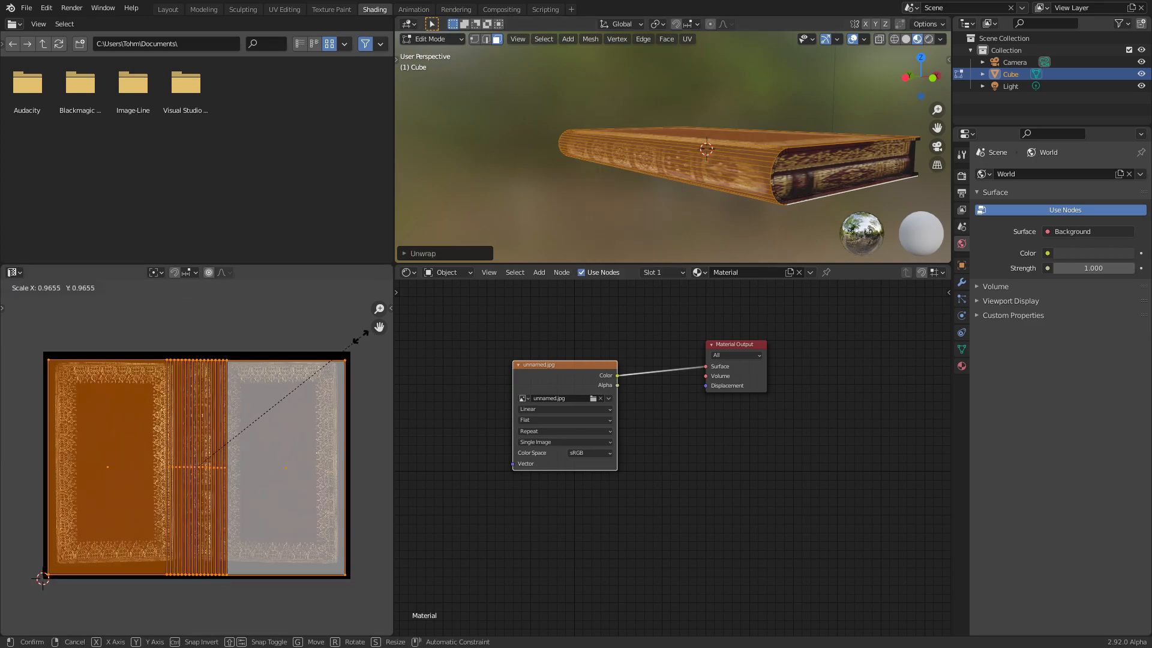
left_click(348, 339)
key("s")
key("g")
left_click(369, 304)
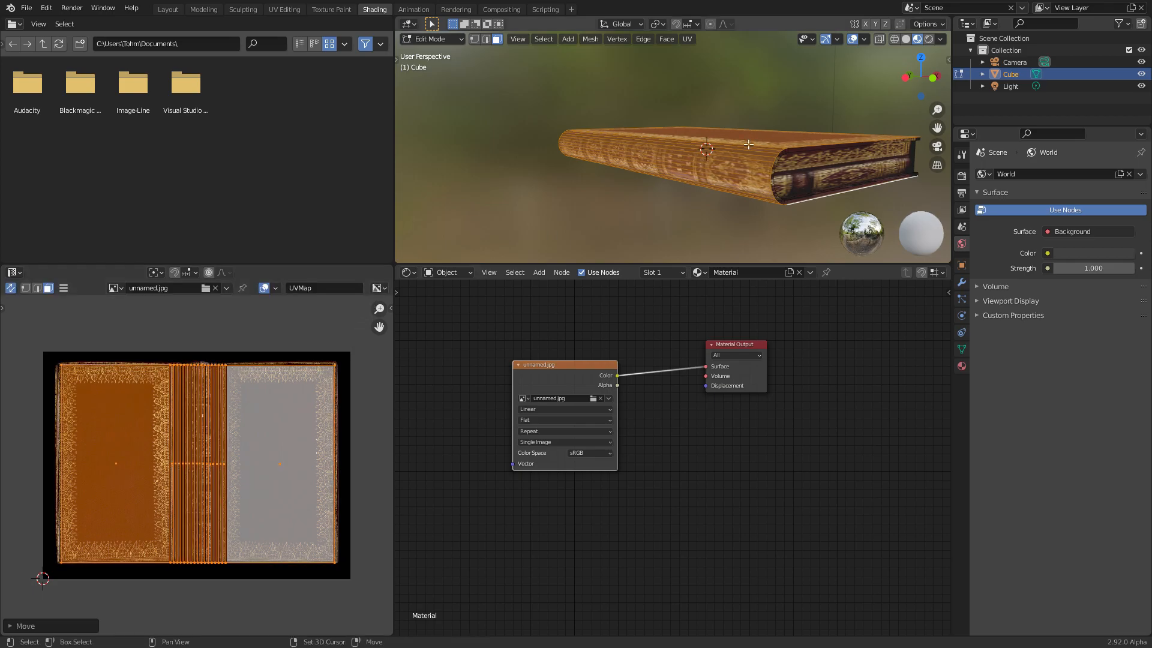
Step: Fine-tune the cover island's size and position so its borders line up with the cover image's edges
scroll(774, 135, "up", 2)
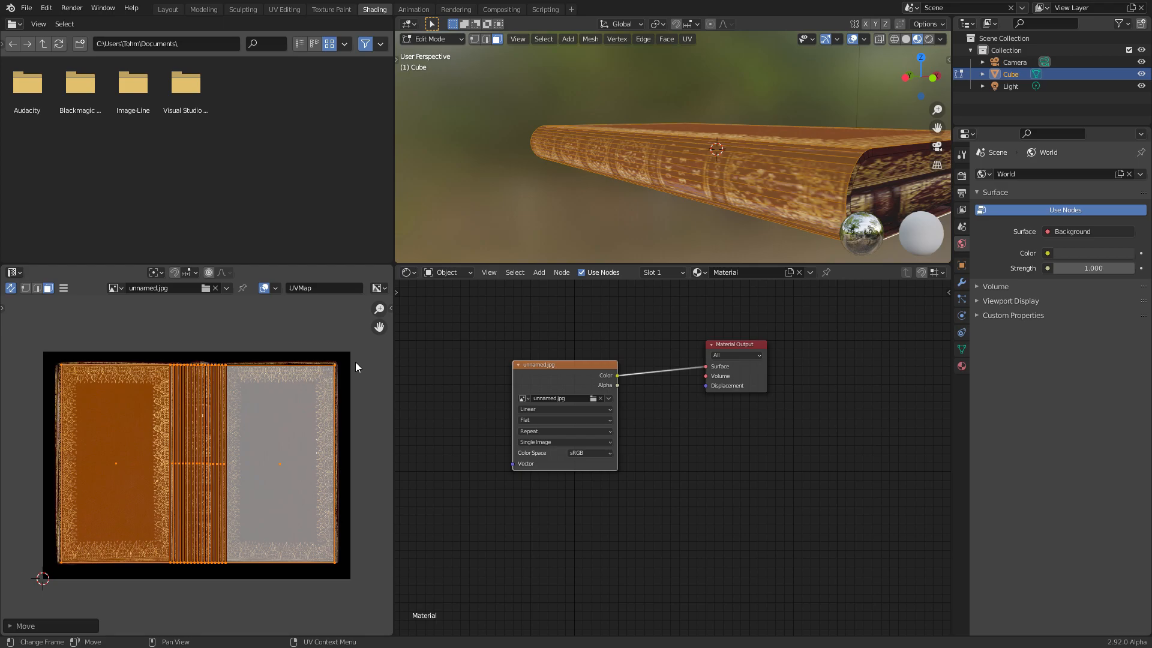
key("s")
left_click(312, 387)
scroll(312, 384, "up", 2)
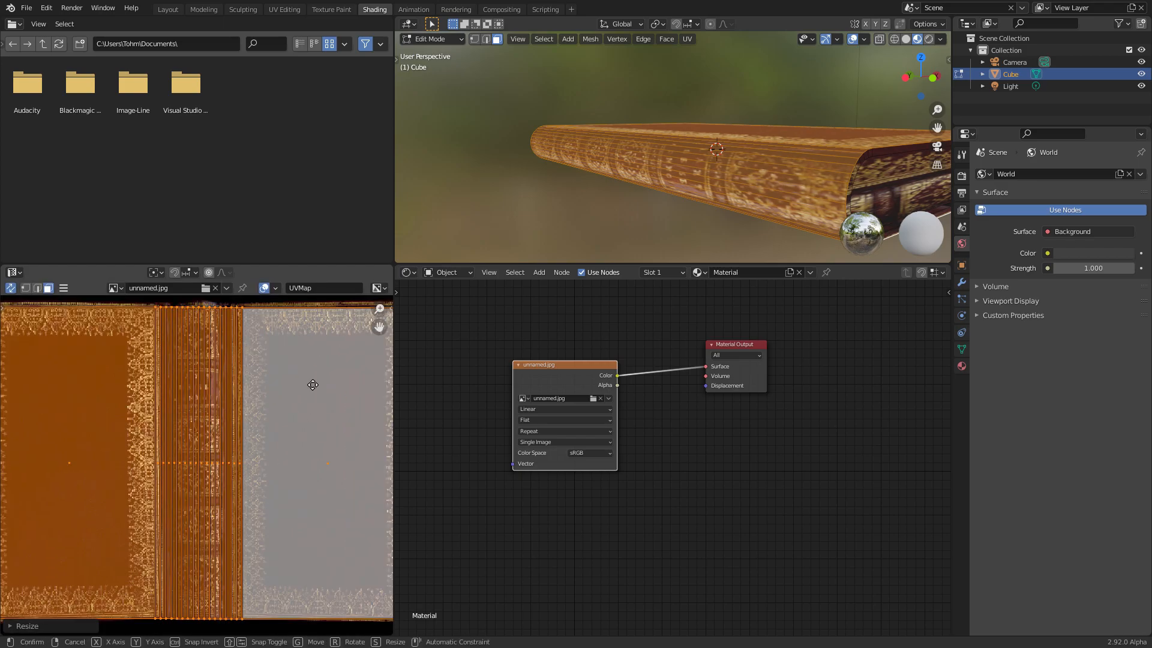
key("g")
left_click(315, 367)
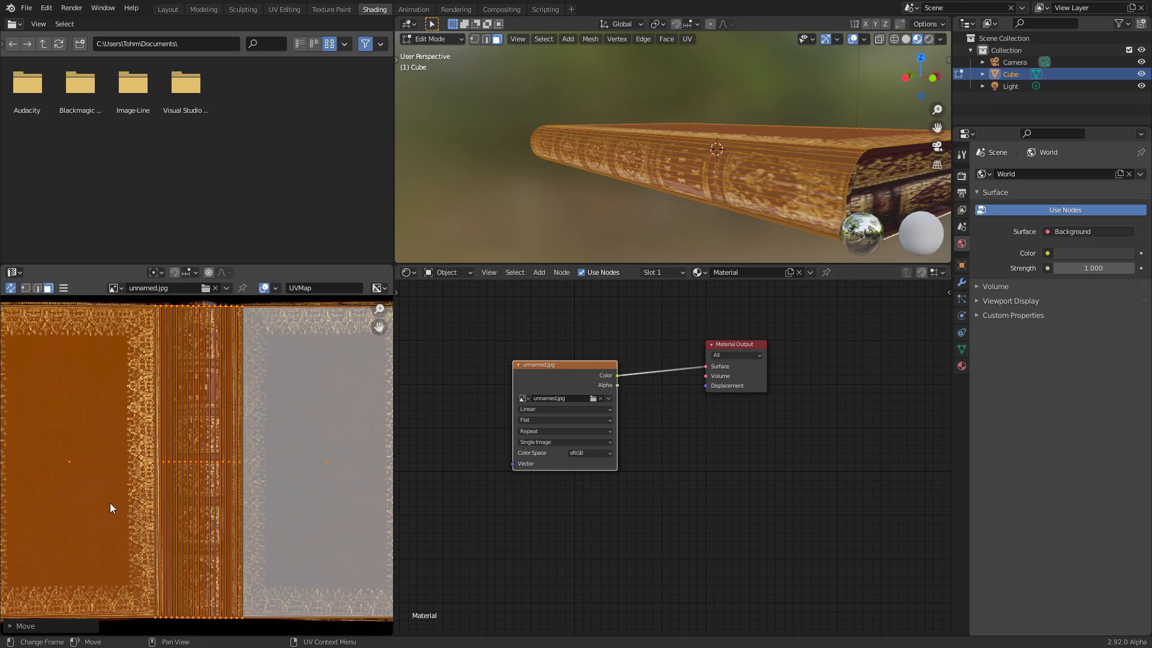
key("g")
left_click(149, 466)
key("ctrl+z")
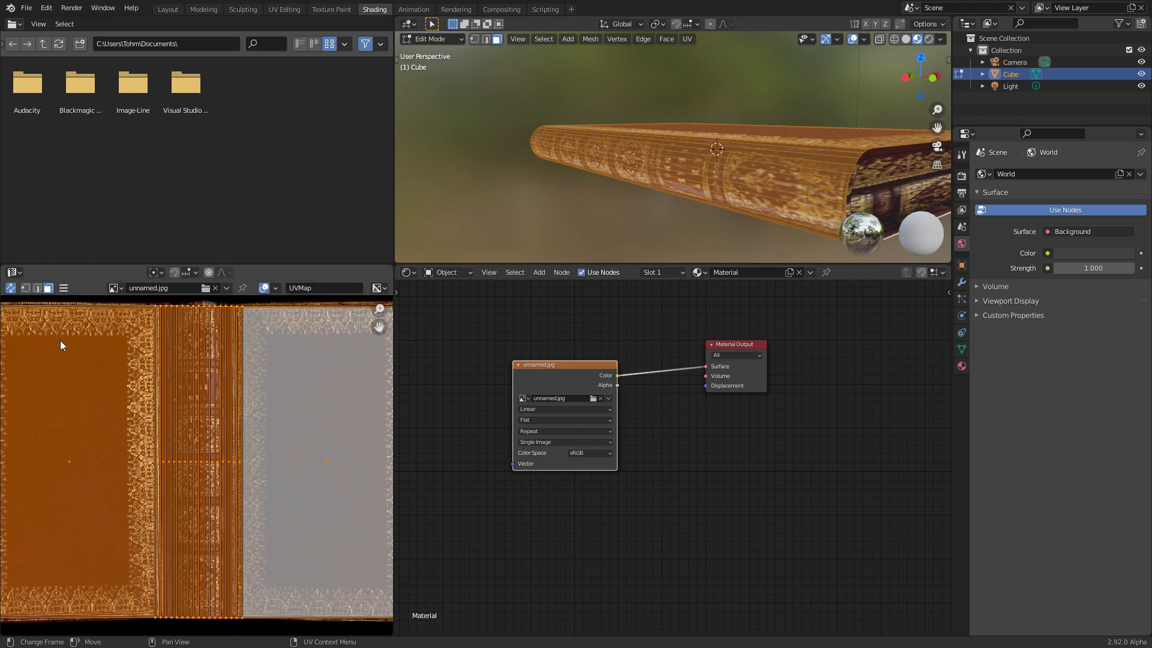
Step: Select only the spine faces in the UV layout and scale them along X to about 0.82 to fit the pictured spine
scroll(103, 391, "down", 5)
left_click(186, 336)
scroll(195, 476, "up", 4)
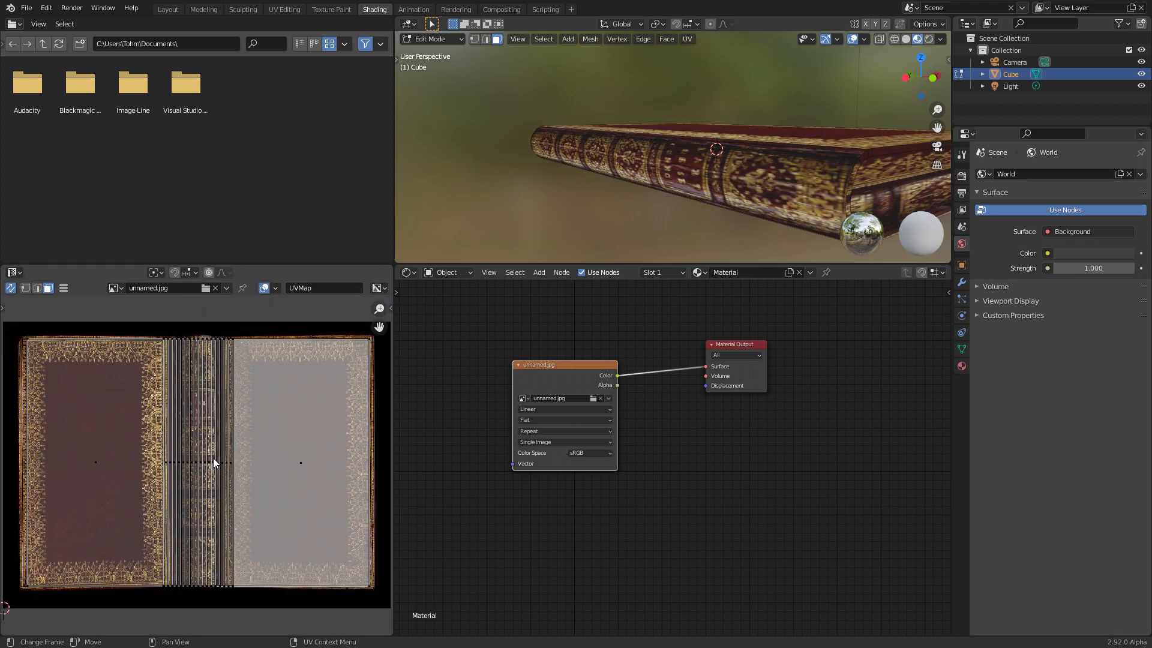
scroll(226, 444, "up", 1)
key("b")
left_click_drag(127, 492, 319, 409)
scroll(333, 410, "up", 1)
key("s")
key("x")
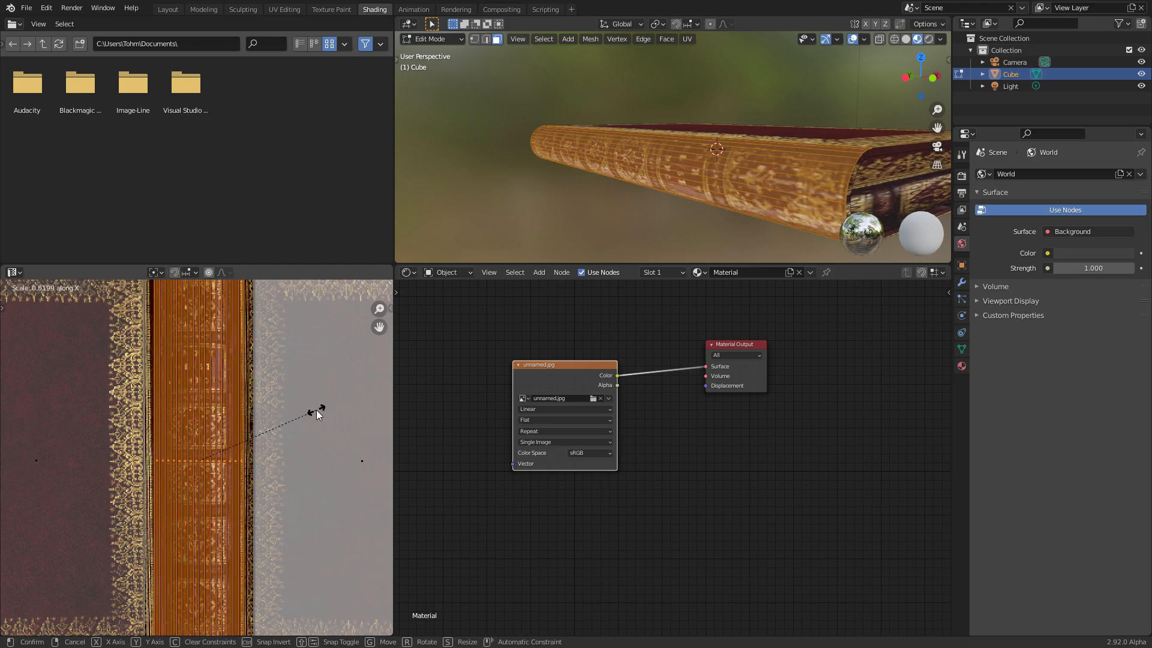
left_click(317, 410)
Step: Examine the textured cover, spine and page edges of the book from several angles in Object Mode
key("Tab")
middle_click_drag(765, 172, 716, 142)
middle_click_drag(635, 105, 501, 140)
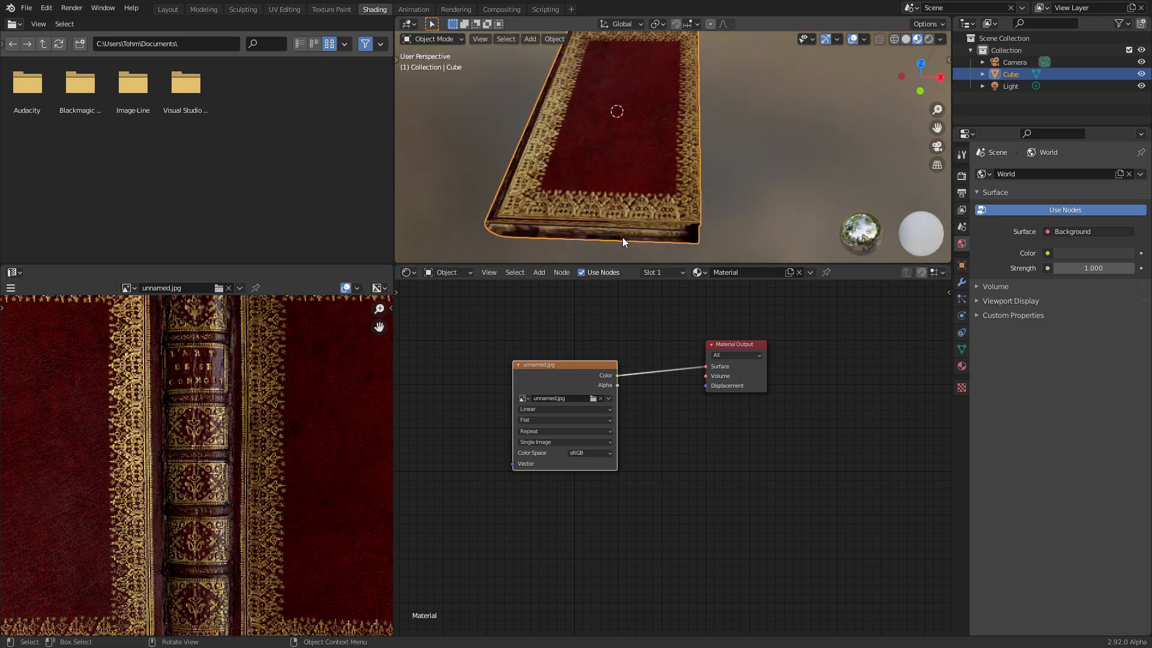
scroll(650, 197, "down", 3)
middle_click_drag(624, 143, 676, 158)
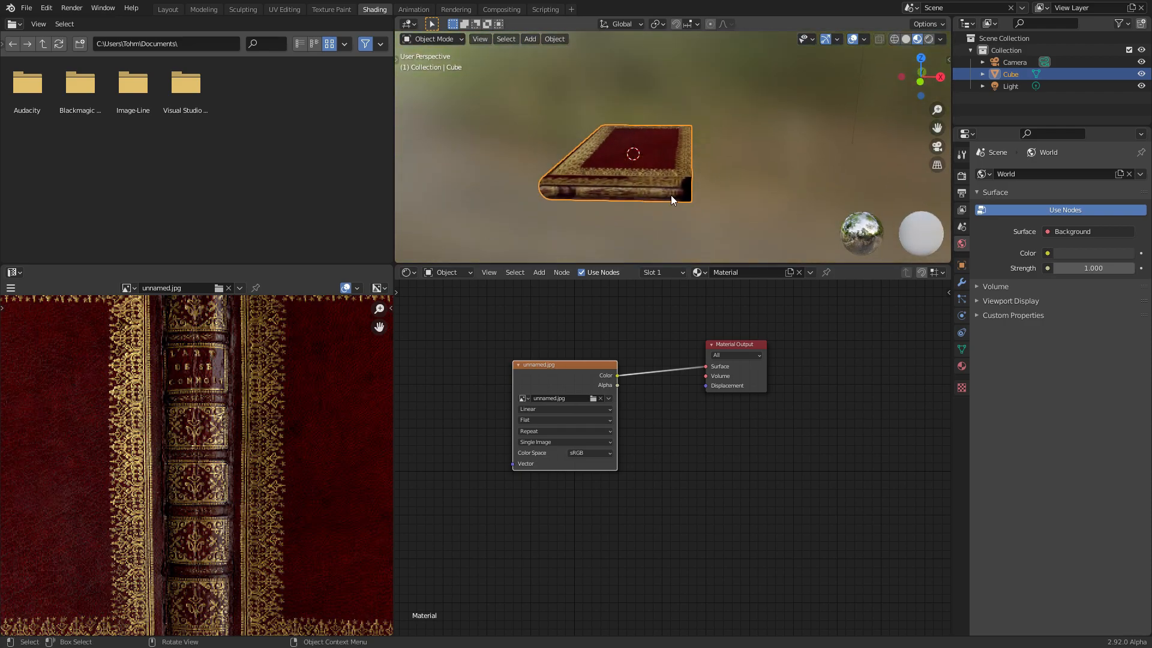
scroll(629, 157, "up", 2)
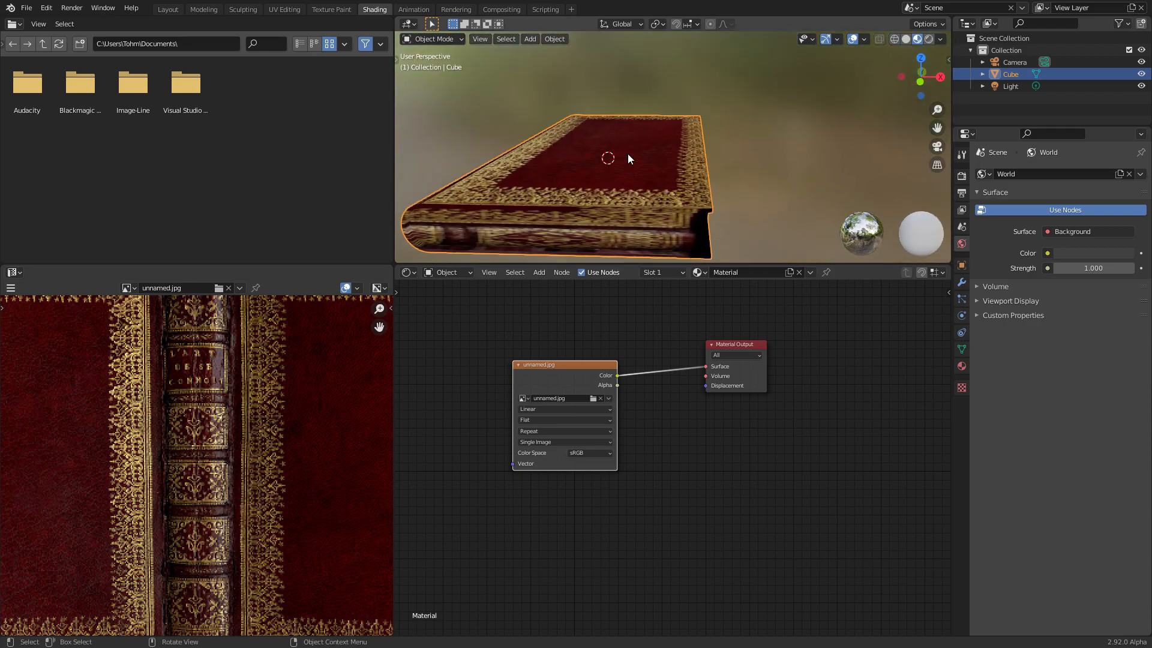
scroll(640, 160, "up", 1)
Step: Select the loops of thin rim faces running around the edges of the covers and spine
key("Tab")
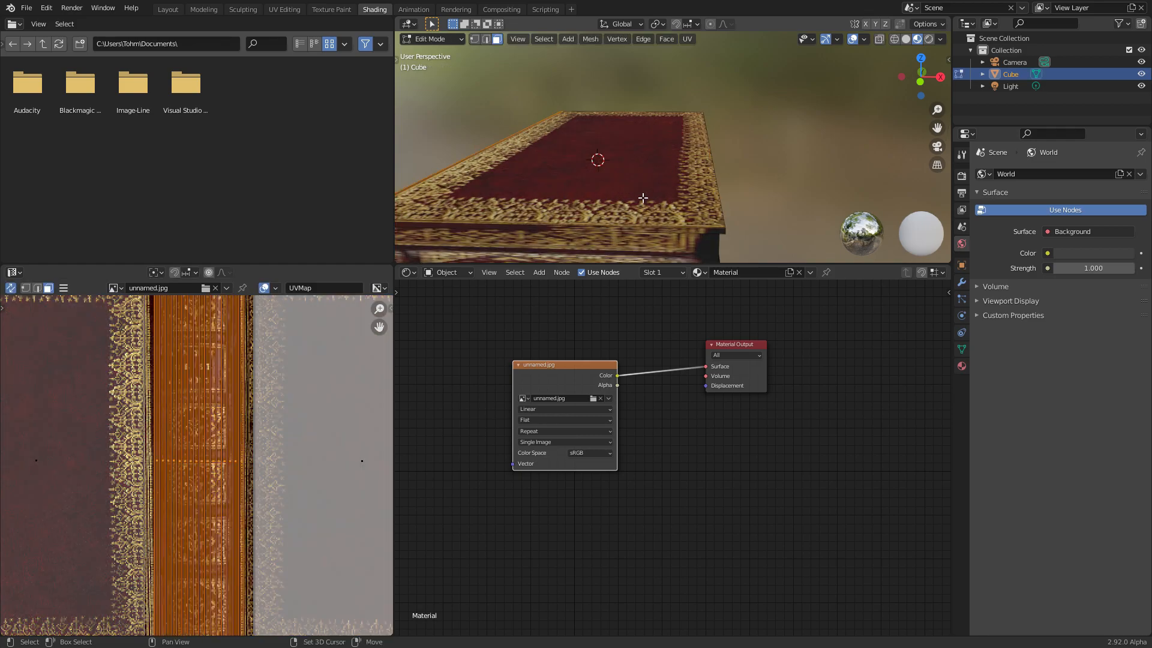
middle_click_drag(641, 160, 716, 125)
scroll(716, 126, "up", 2)
left_click(787, 100, "alt")
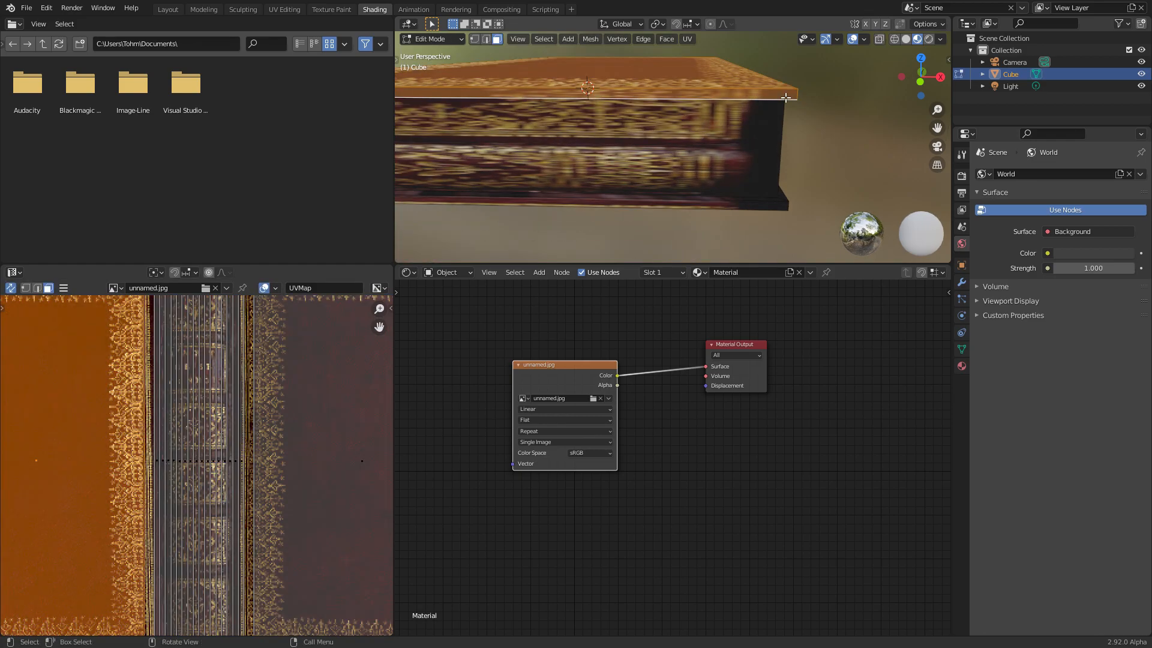
middle_click_drag(787, 100, 463, 117)
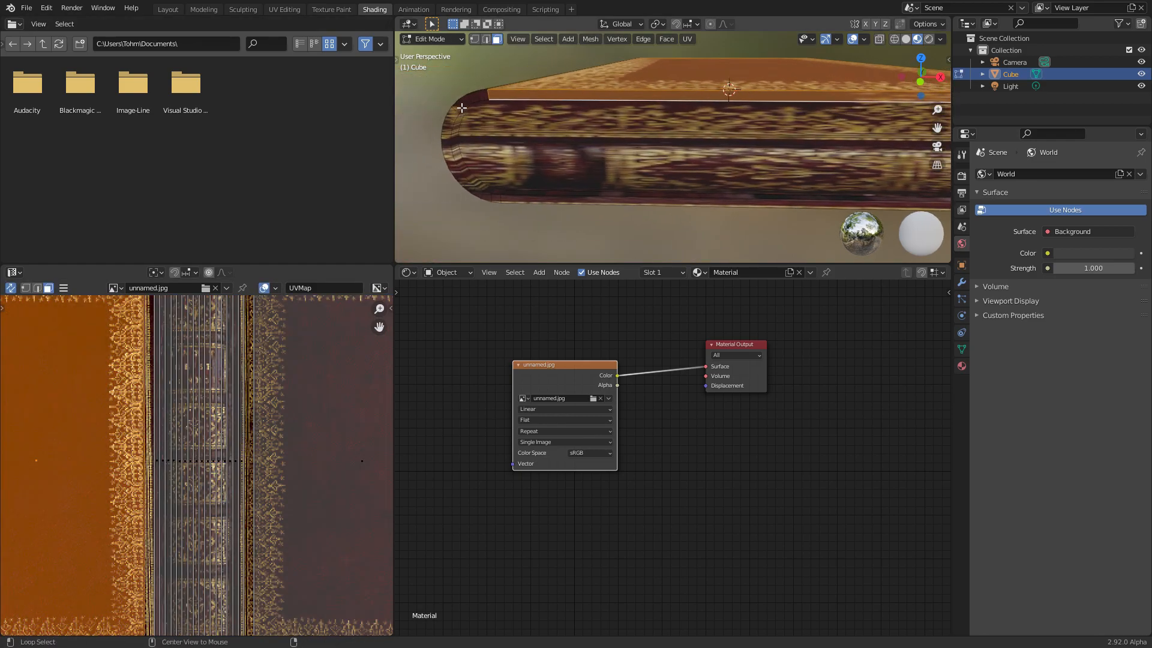
left_click(459, 106, "alt")
left_click(464, 106, "alt")
scroll(464, 106, "down", 4)
middle_click_drag(768, 114, 442, 117)
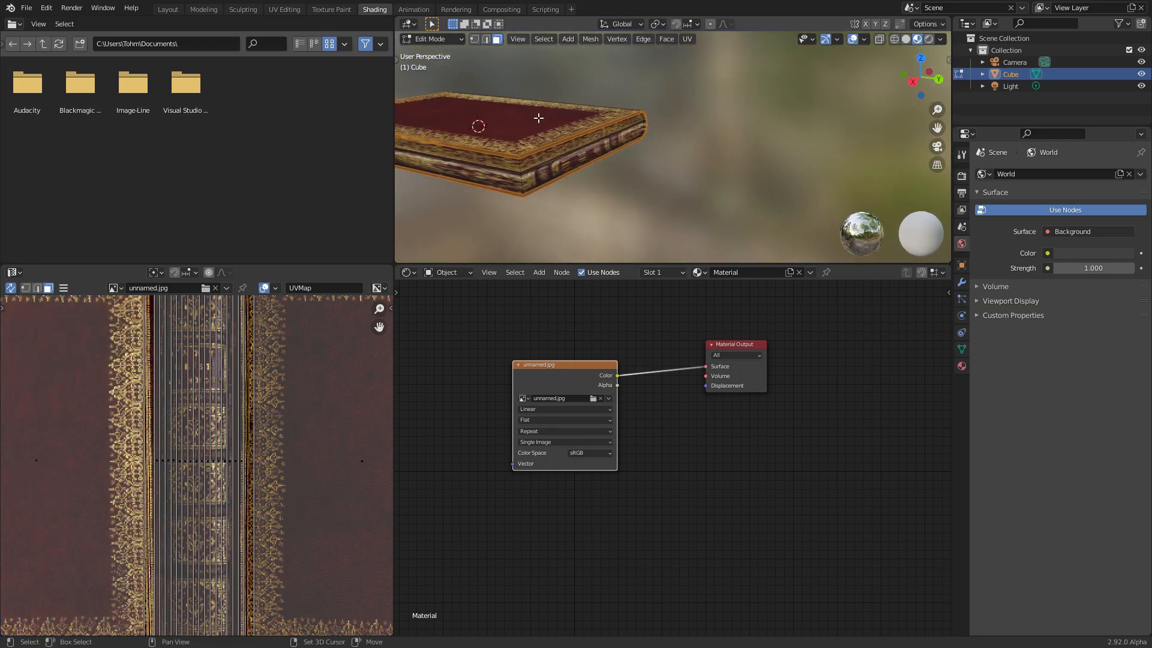
middle_click_drag(533, 113, 682, 127)
Step: Unwrap the selected rim faces with Smart UV Project using the default options
key("u")
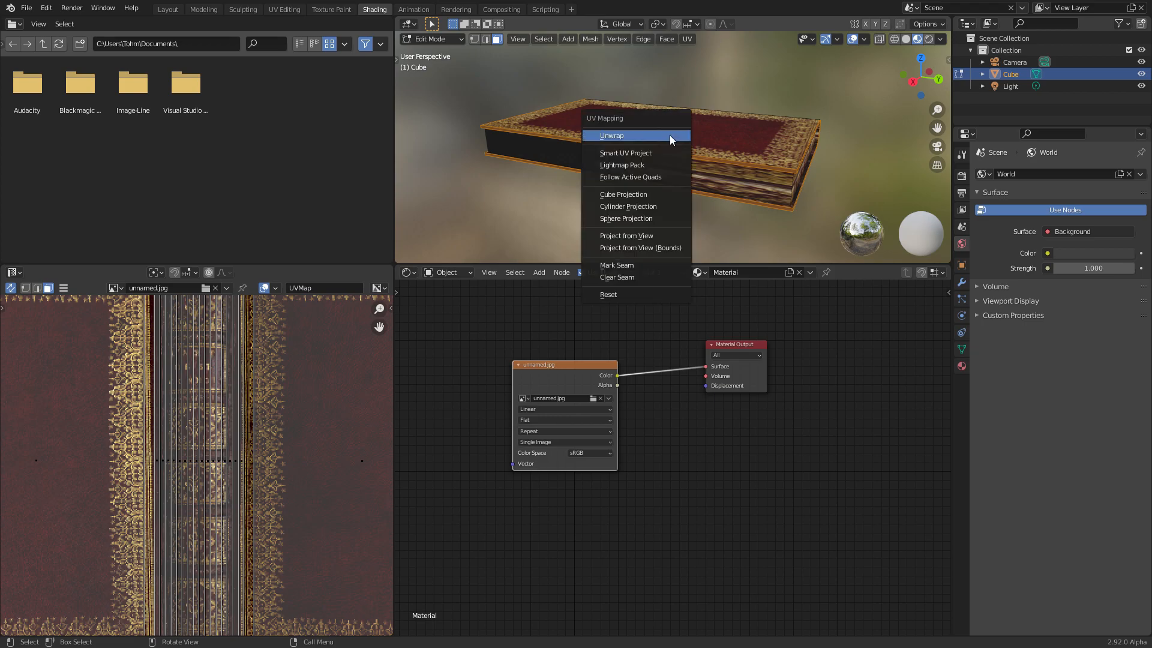
left_click(624, 153)
left_click(636, 246)
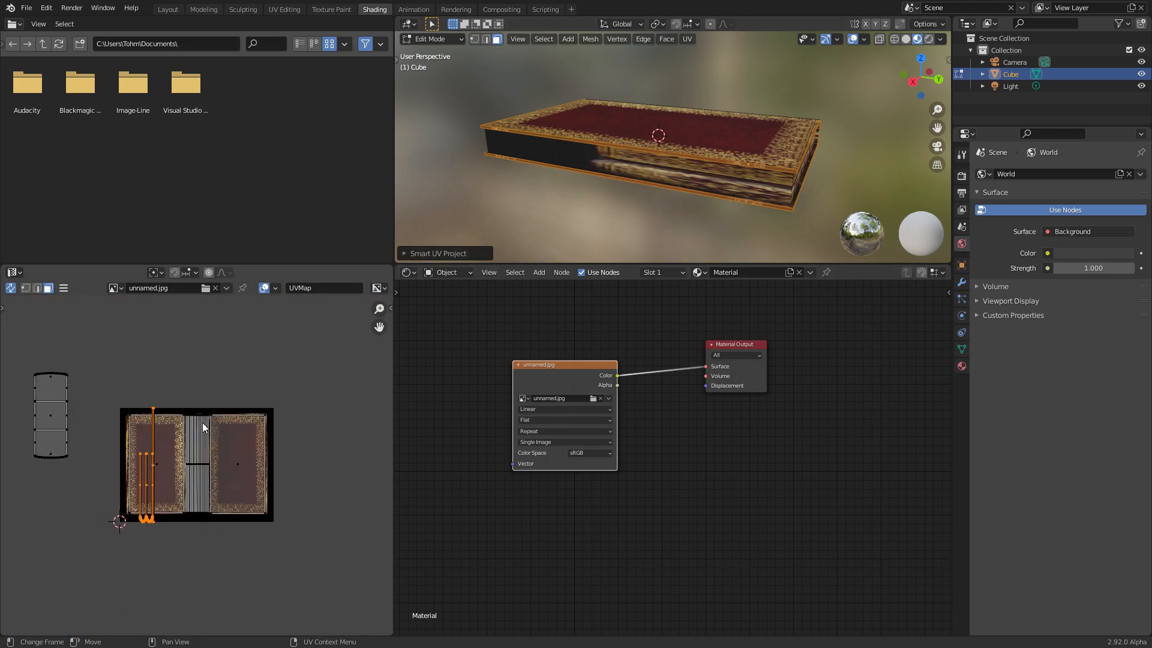
Step: Scale down the rim UV islands so they lie entirely within the plain red leather area of the cover image
scroll(234, 437, "up", 4)
key("s")
left_click(185, 449)
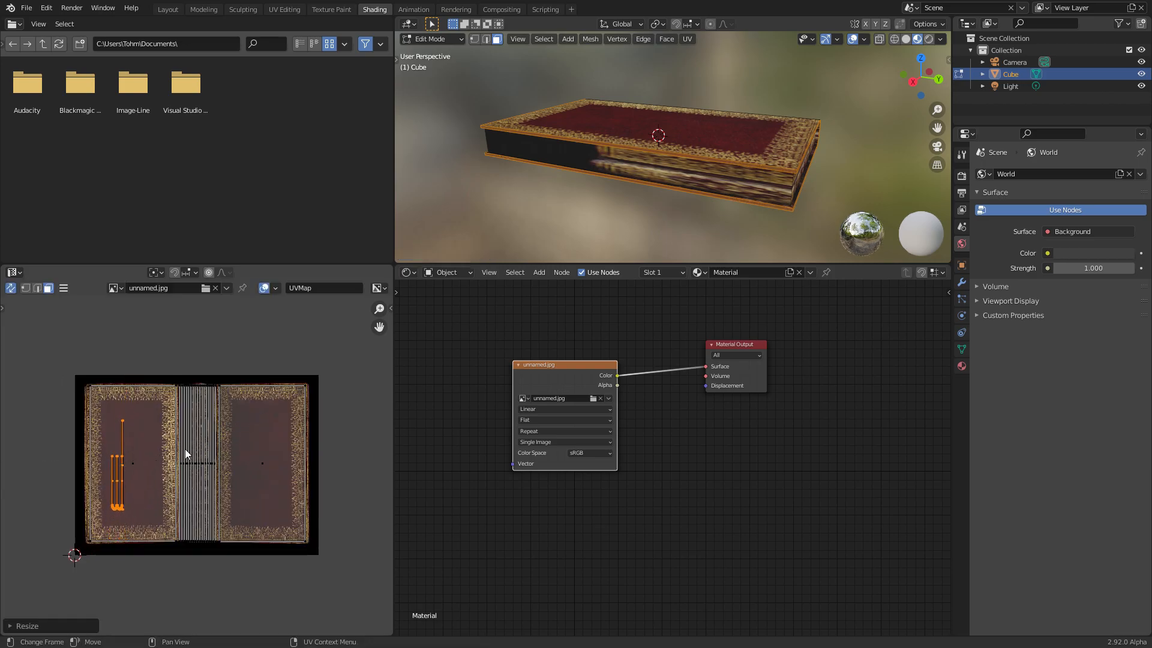
scroll(96, 438, "up", 2)
middle_click_drag(96, 433, 268, 404)
scroll(204, 418, "up", 3)
key("s")
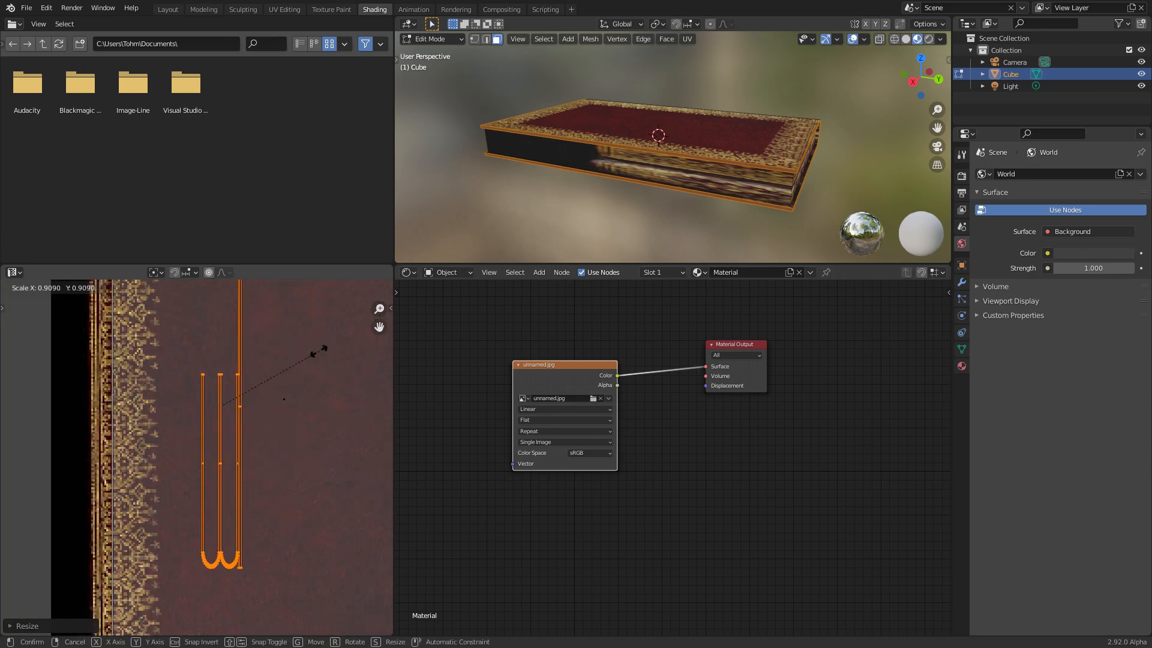
left_click(321, 351)
Step: Rename the book's existing material to COVER
key("Tab")
middle_click_drag(679, 150, 751, 135)
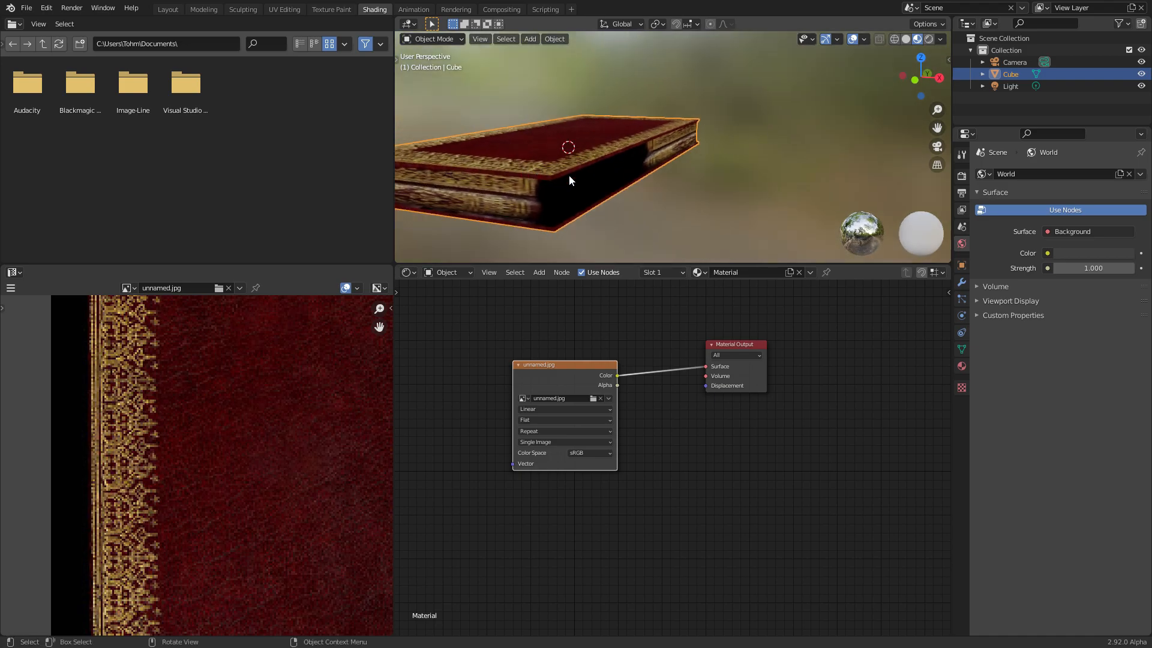
middle_click_drag(588, 173, 747, 111, "shift")
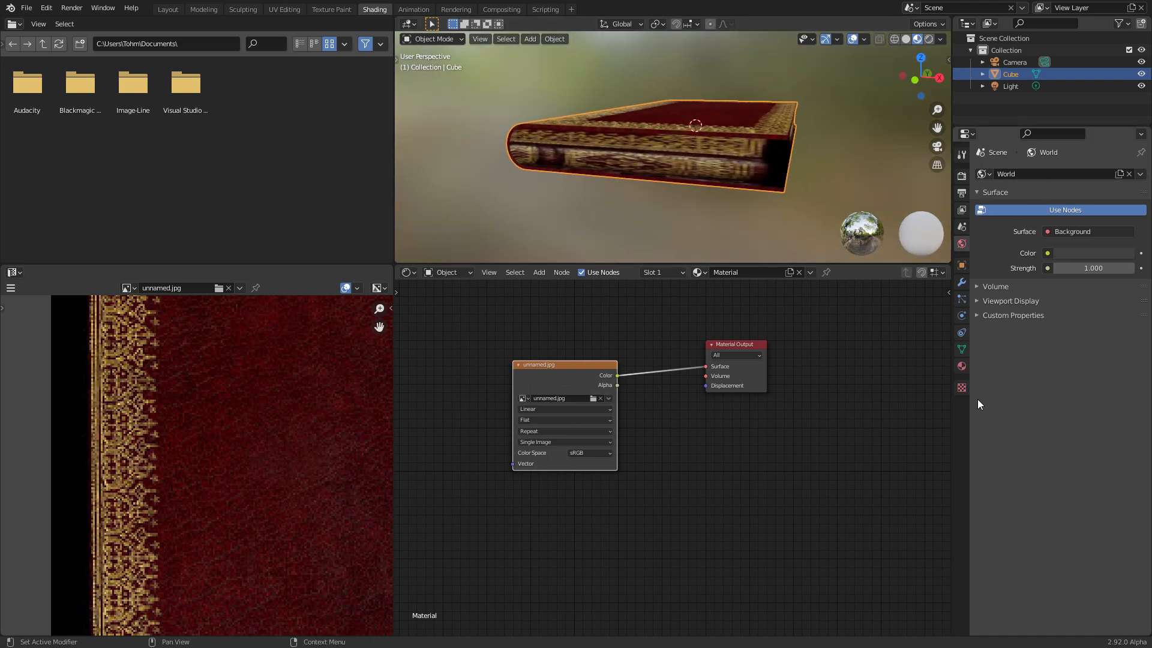
left_click(961, 366)
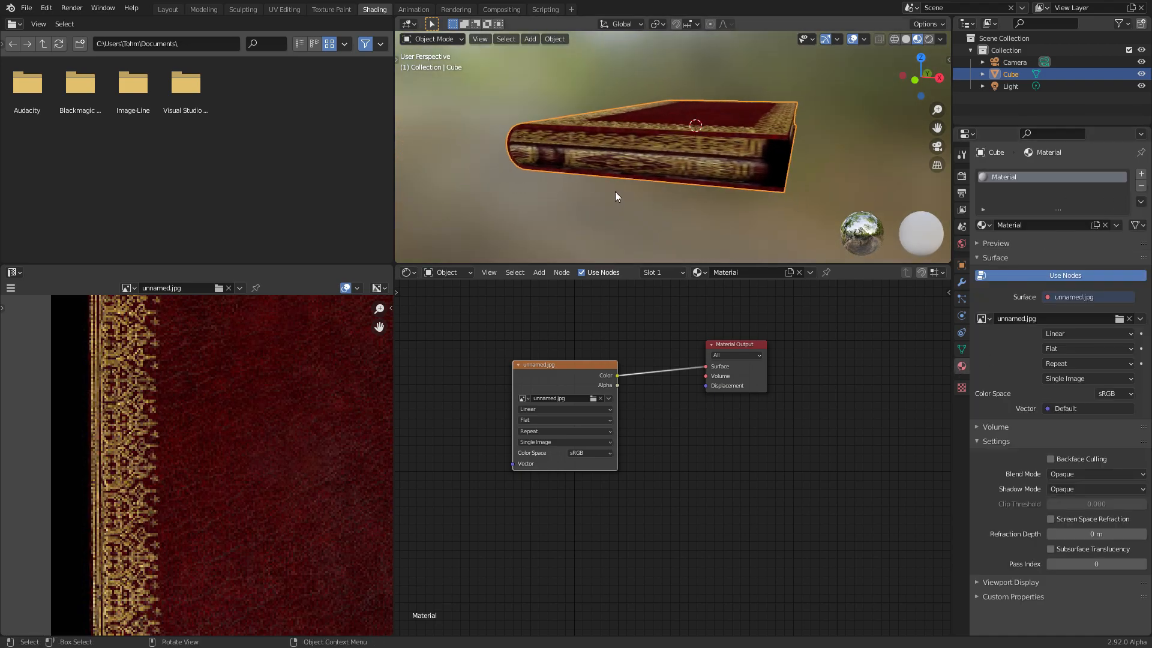
middle_click_drag(603, 99, 609, 138)
type("COVER")
key("Return")
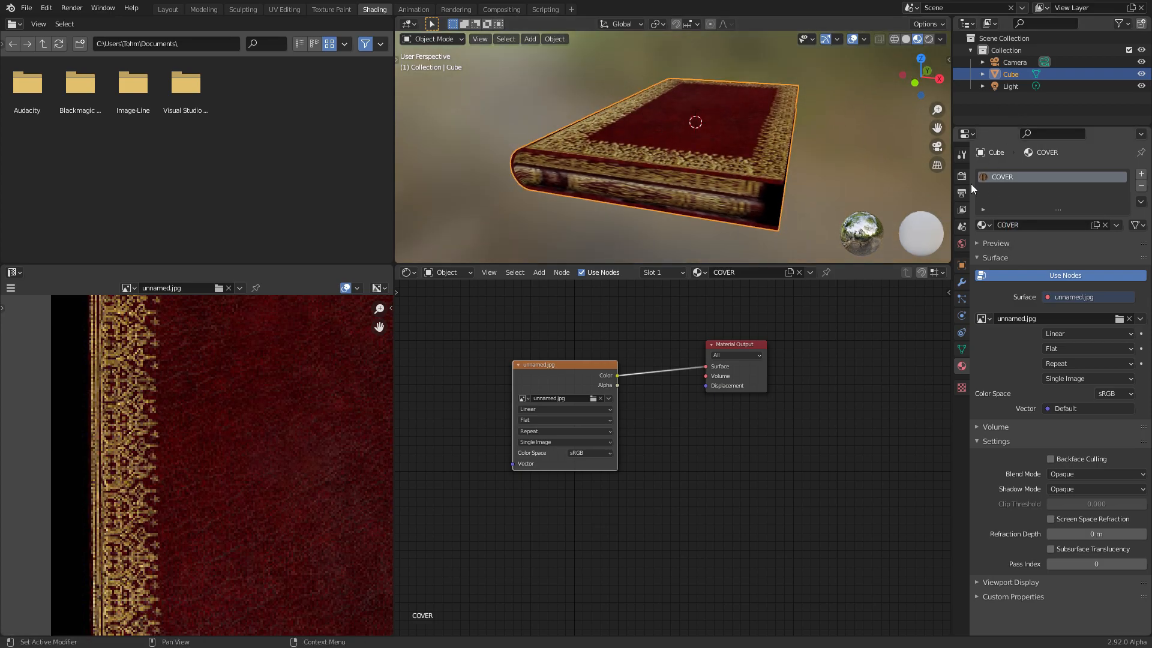
Step: Add a second material slot with a new material named PAPER!!!!
left_click(1141, 175)
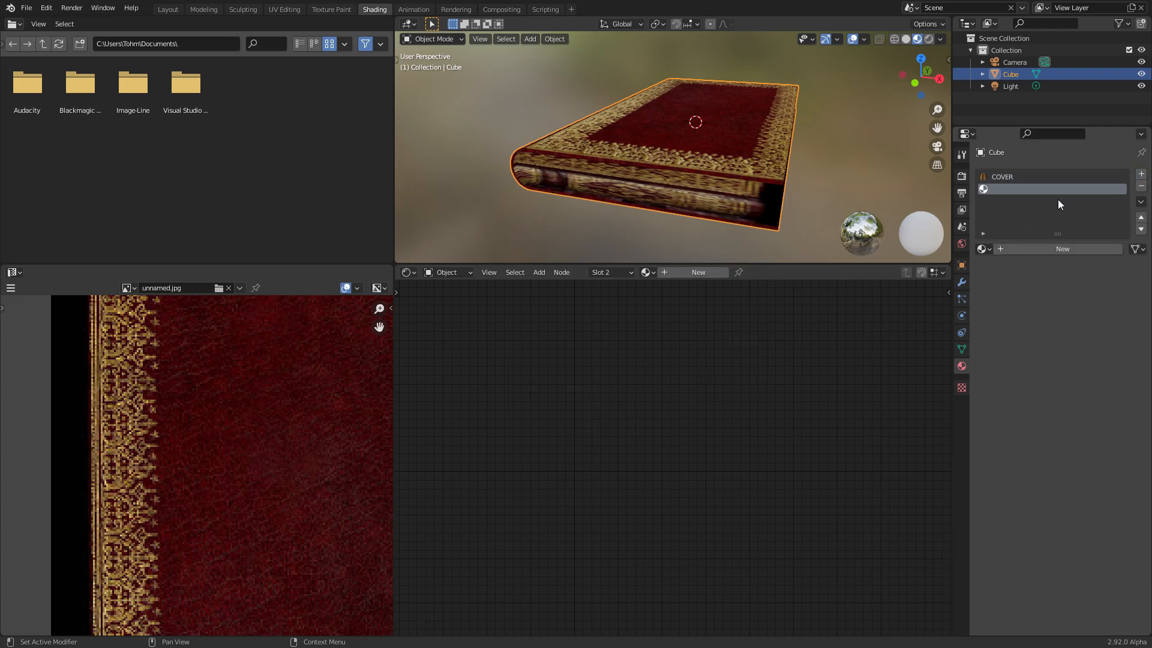
left_click(1023, 251)
double_click(1035, 249)
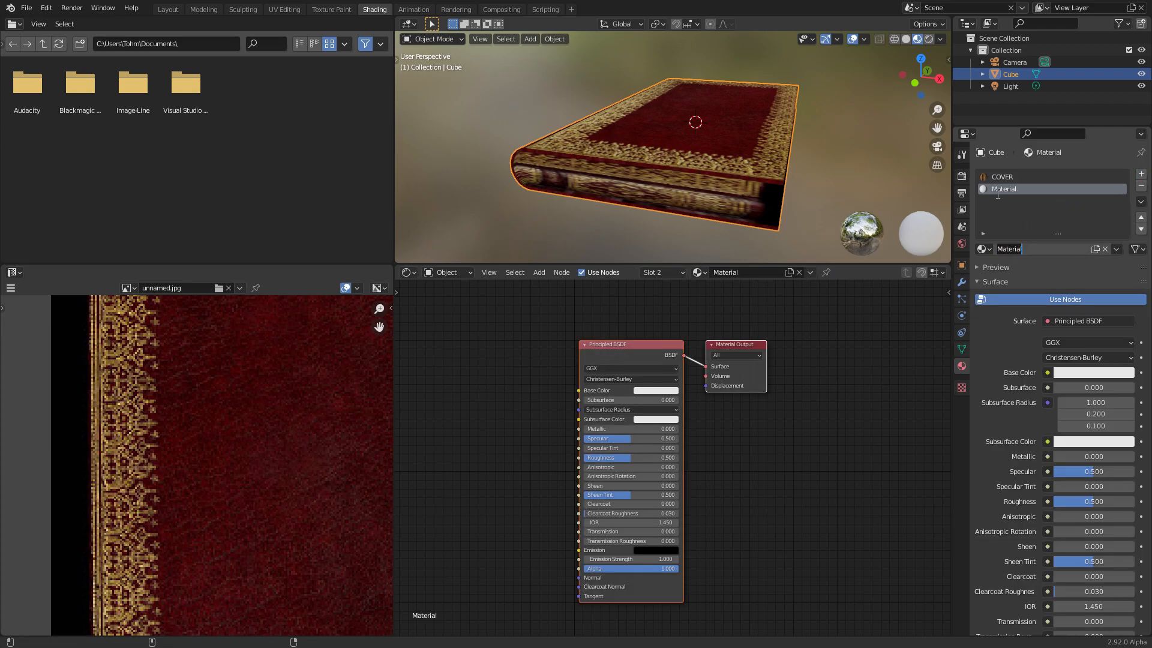
type("PAPER!!!!")
key("Return")
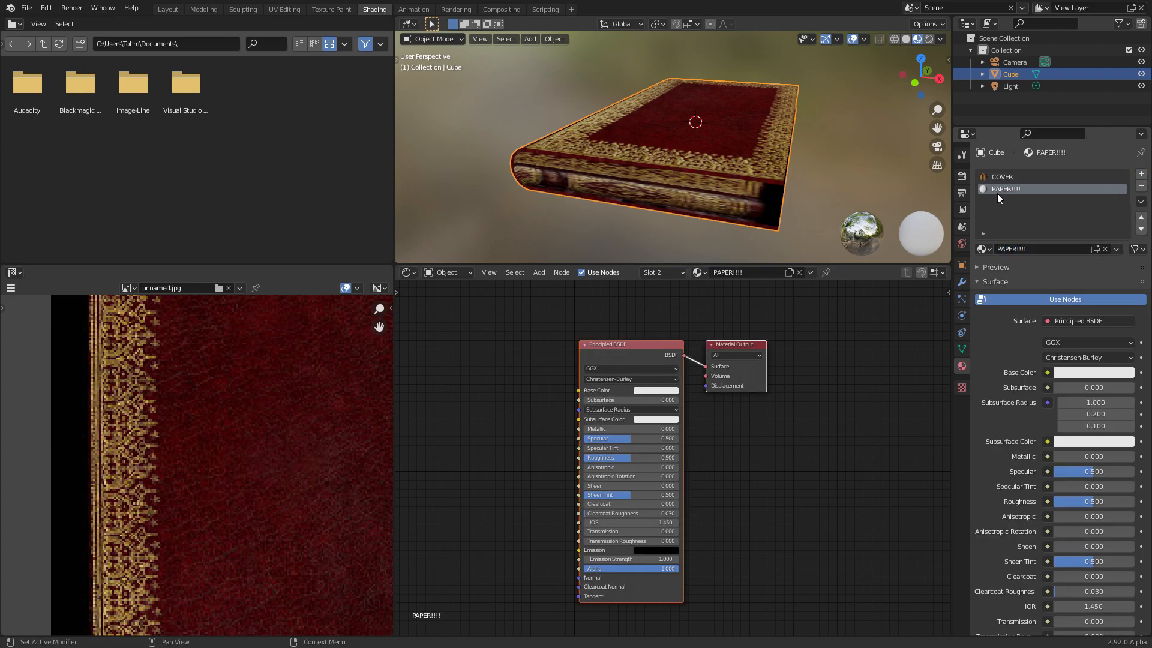
Step: Select the recessed page faces on all open sides of the book and assign the PAPER!!!! material to them
key("Tab")
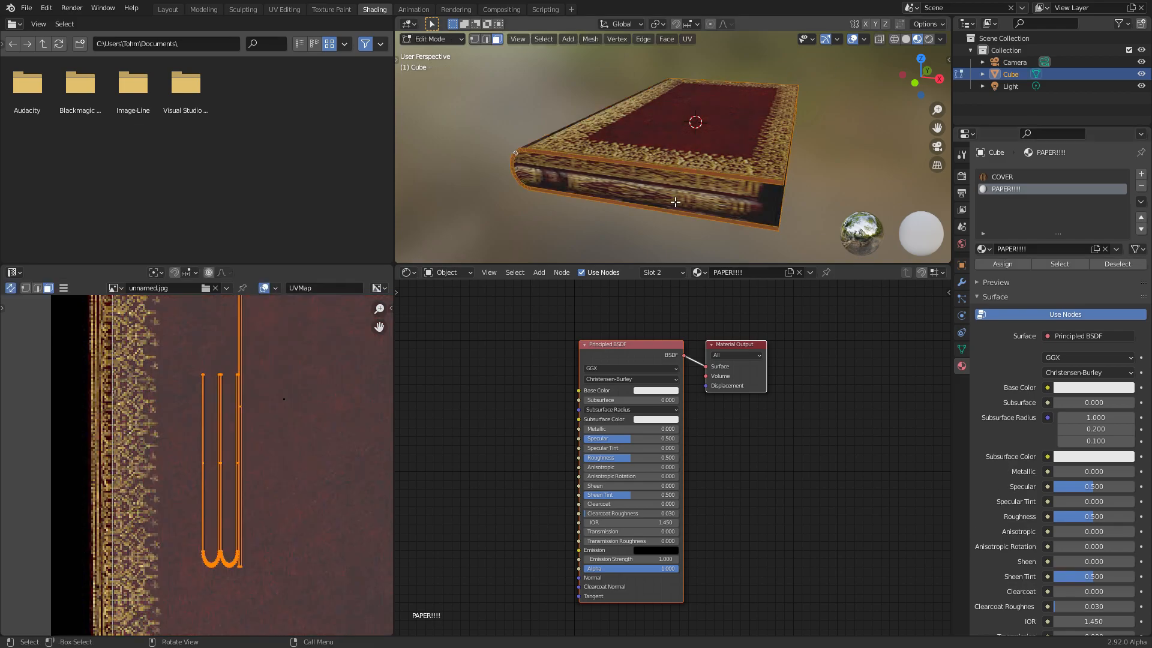
left_click(677, 199)
middle_click_drag(677, 198, 656, 149)
middle_click_drag(831, 150, 936, 180)
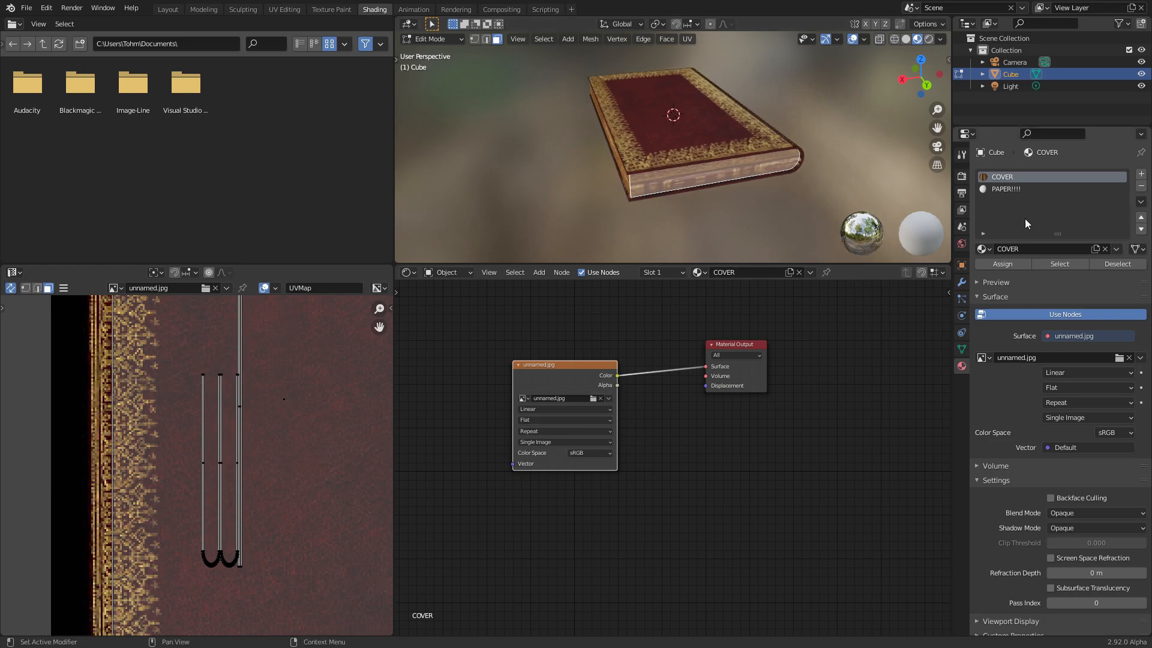
left_click(1007, 191)
left_click(1010, 266)
key("Tab")
middle_click_drag(757, 157, 740, 184)
middle_click_drag(586, 239, 713, 346)
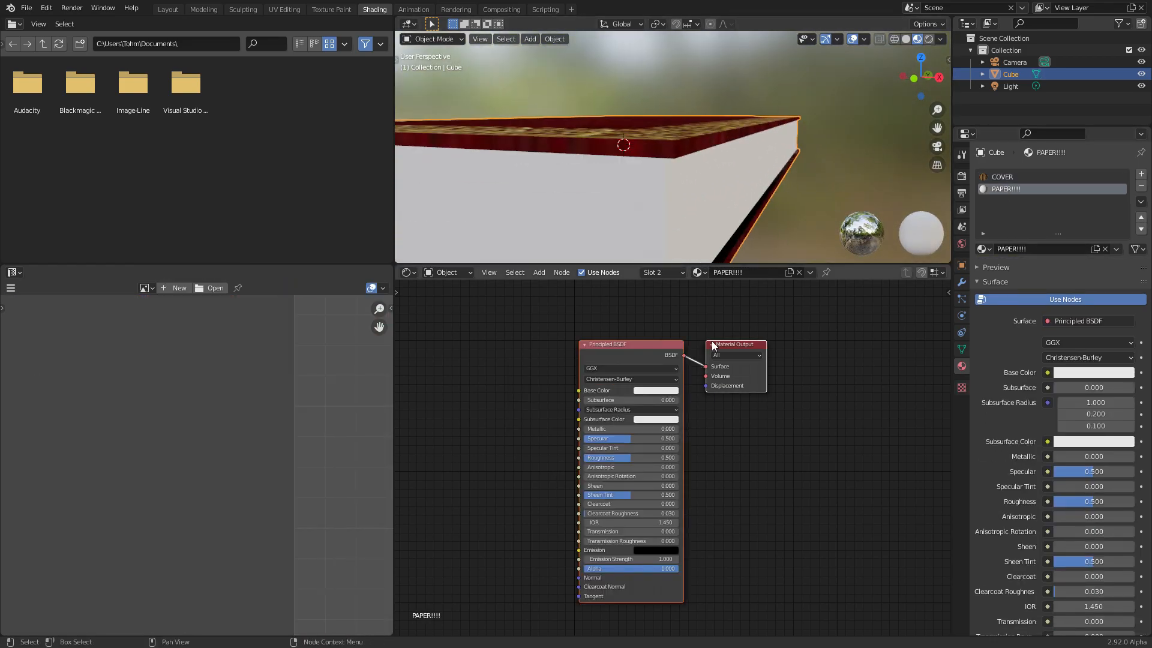
left_click(647, 390)
left_click_drag(670, 282, 661, 279)
key("ctrl+z")
scroll(765, 111, "down", 2)
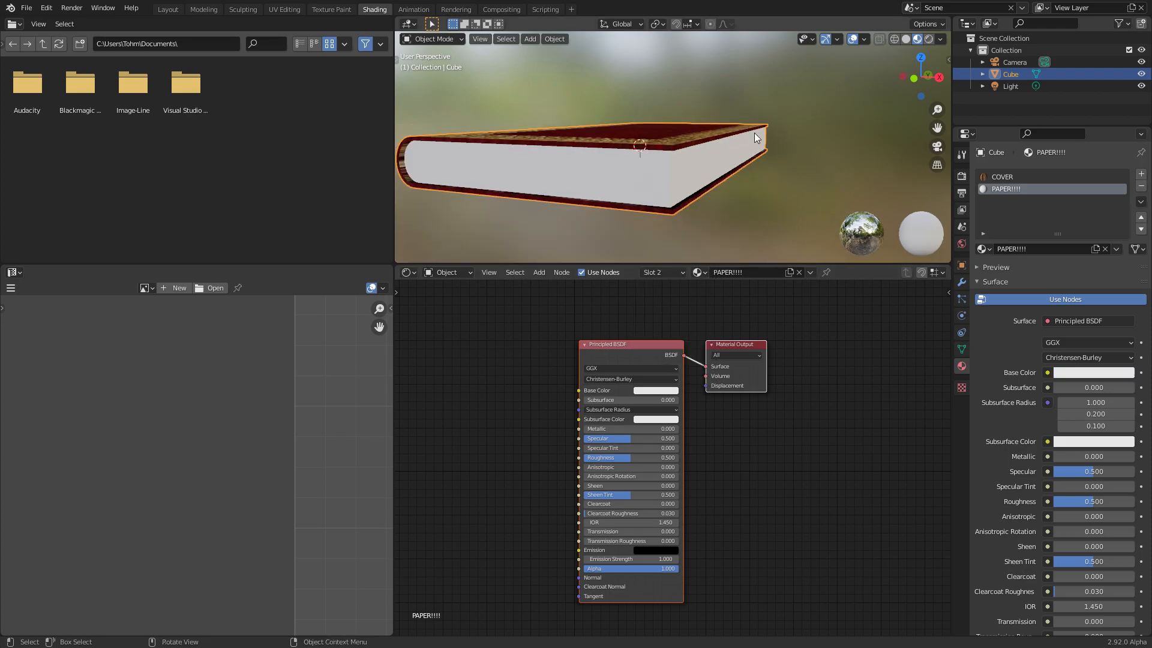
Step: Replace the PAPER!!!! material's Principled BSDF with an Image Texture node and connect its Color to the Material Output's Surface
left_click_drag(543, 387, 618, 337)
key("Delete")
key("shift+a")
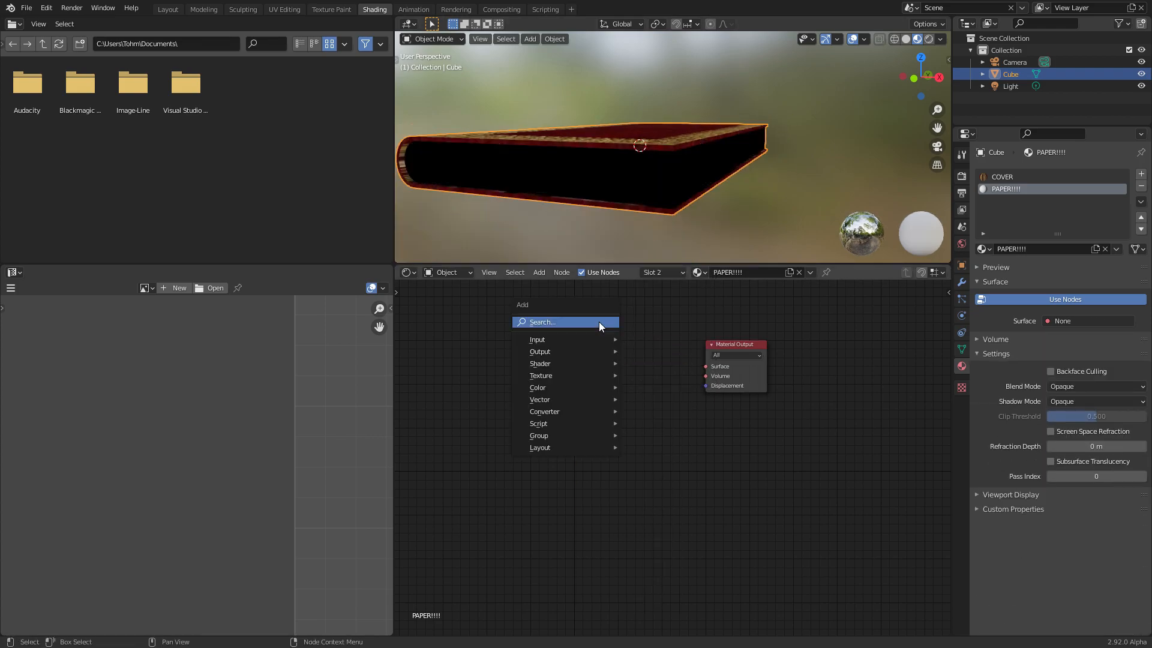
left_click(599, 322)
type("image")
key("Return")
left_click(579, 351)
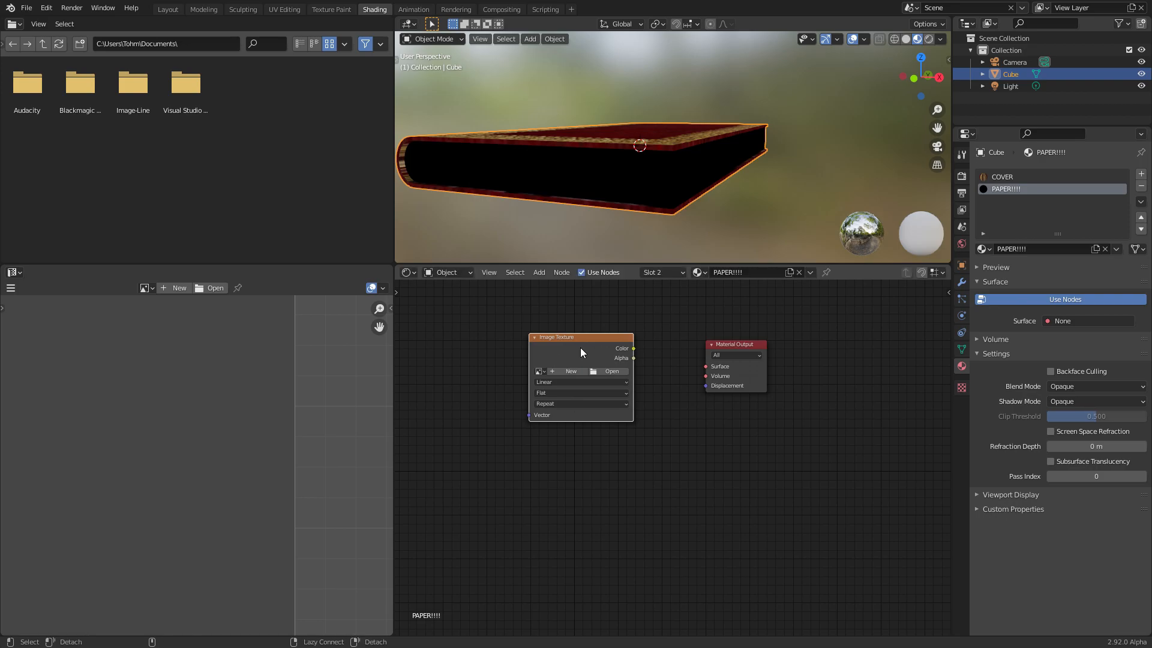
left_click_drag(633, 348, 705, 366)
left_click(611, 370)
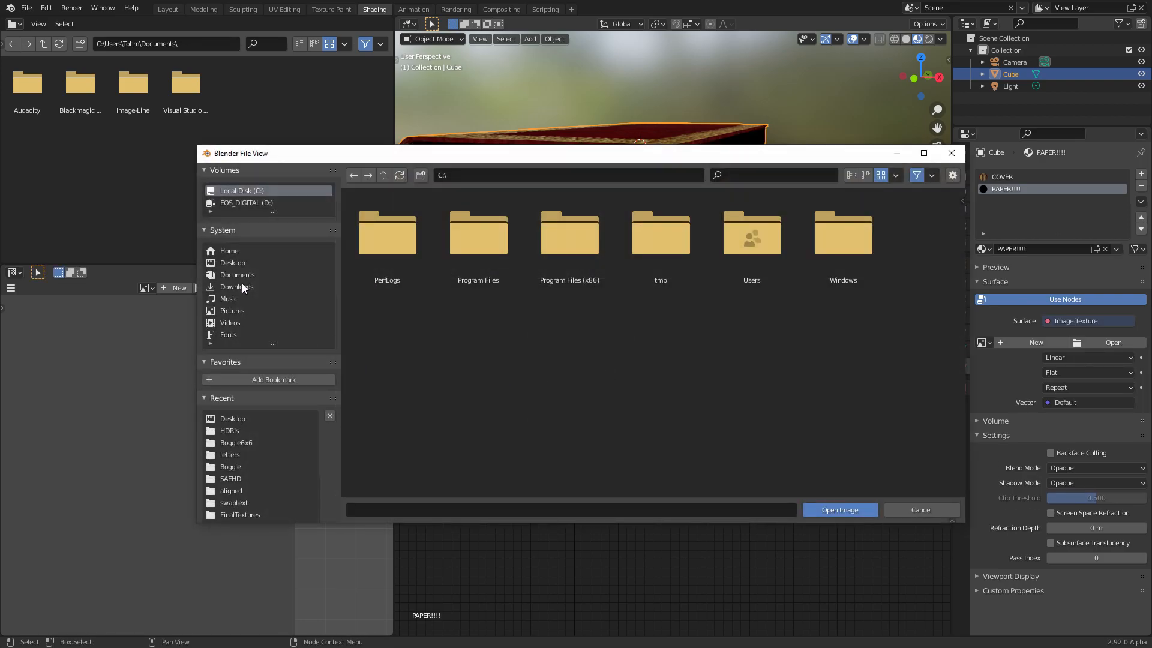
left_click(243, 262)
scroll(534, 275, "down", 3)
left_click(817, 332)
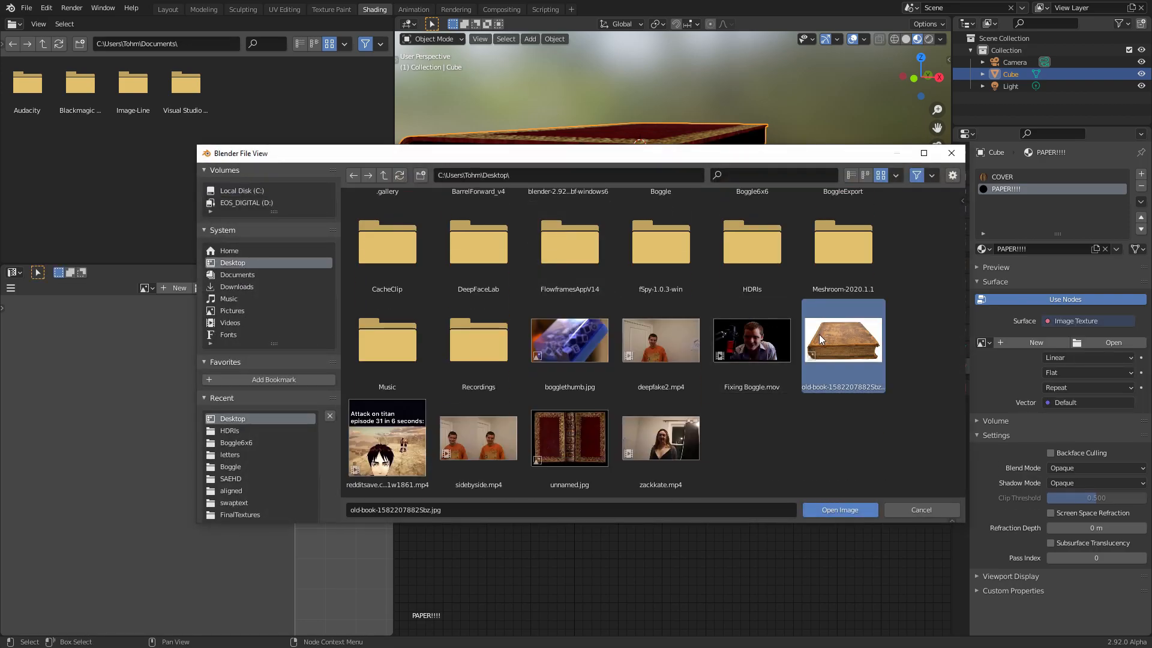
double_click(820, 336)
middle_click_drag(614, 169, 813, 177)
key("Tab")
Step: Try to unwrap the currently selected faces over the old-book image
key("u")
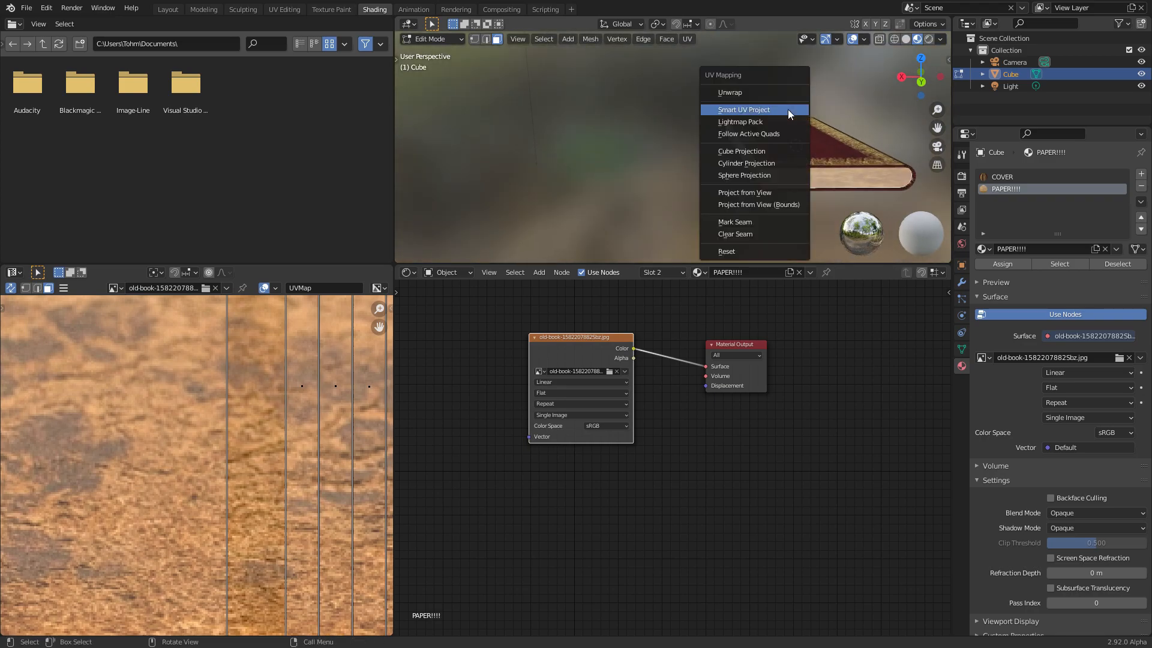
left_click(762, 95)
scroll(239, 395, "down", 5)
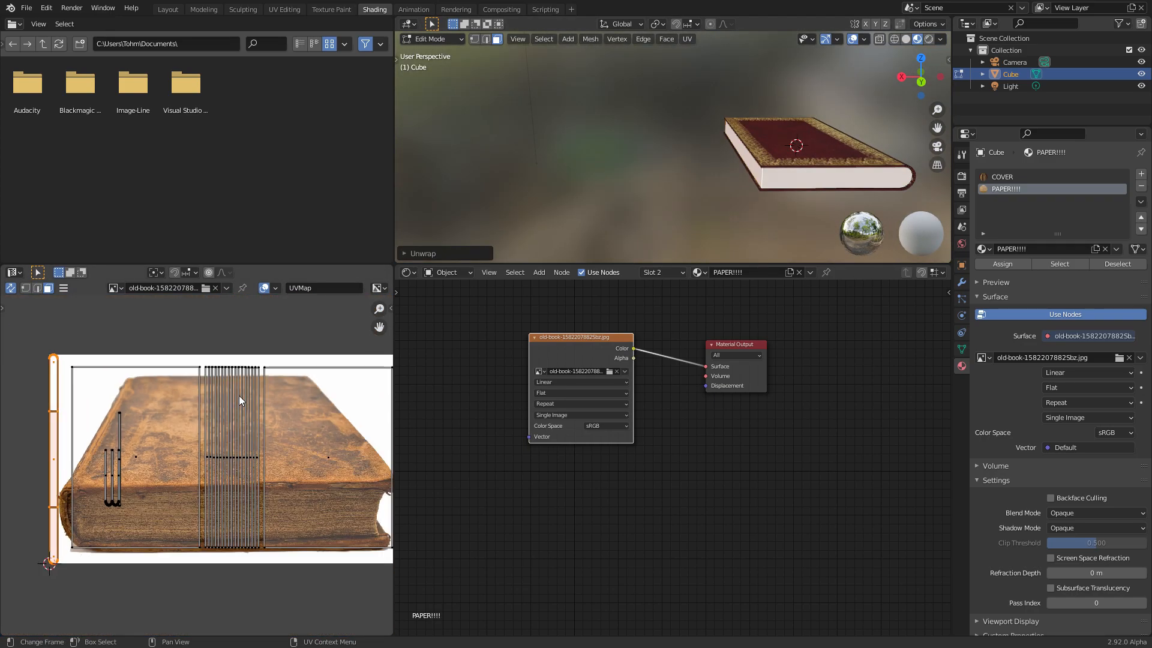
key("ctrl+z")
Step: Select and unwrap the page face with the rounded spine edge at one end of the book
scroll(812, 169, "up", 2)
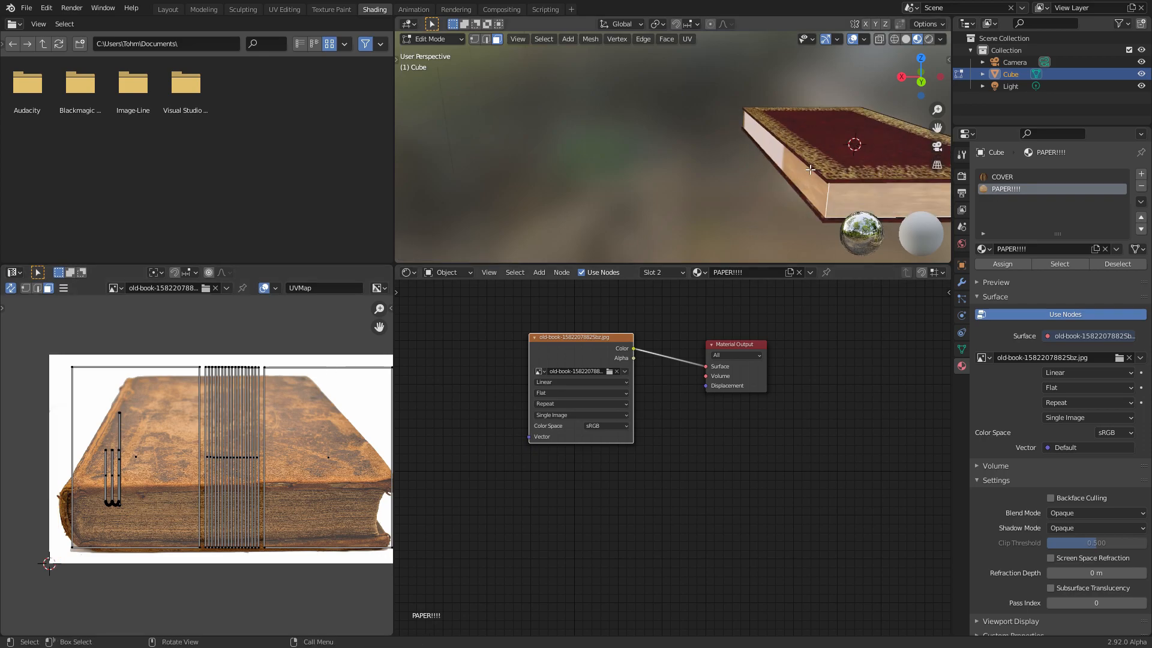
middle_click_drag(745, 170, 735, 180)
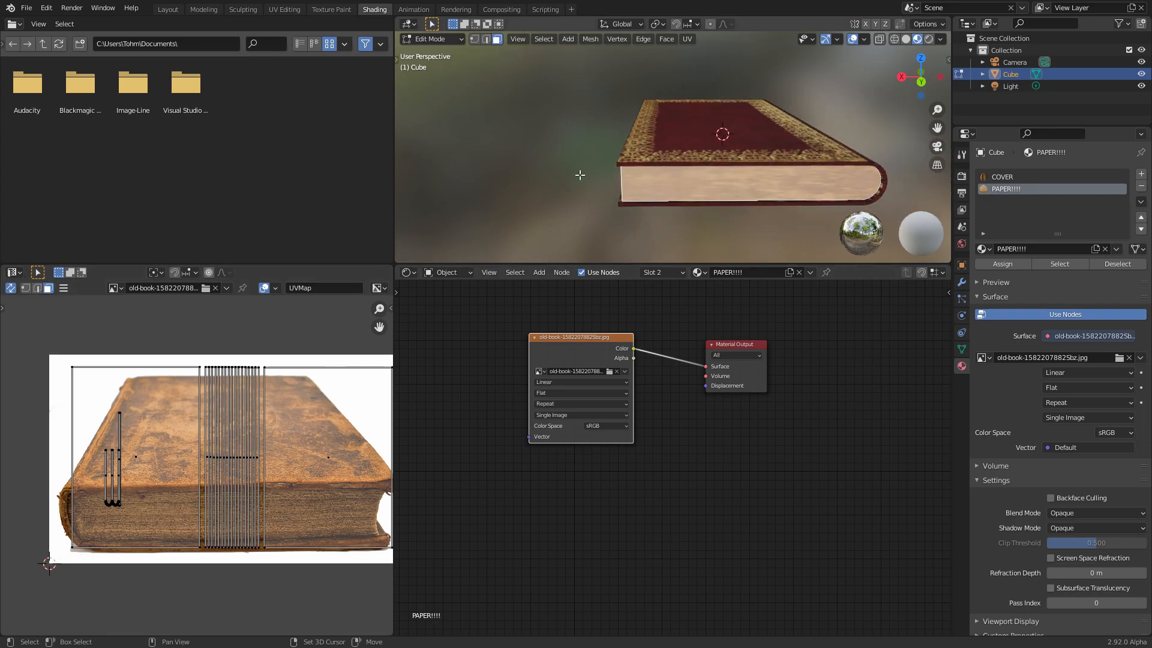
key("u")
left_click(736, 180)
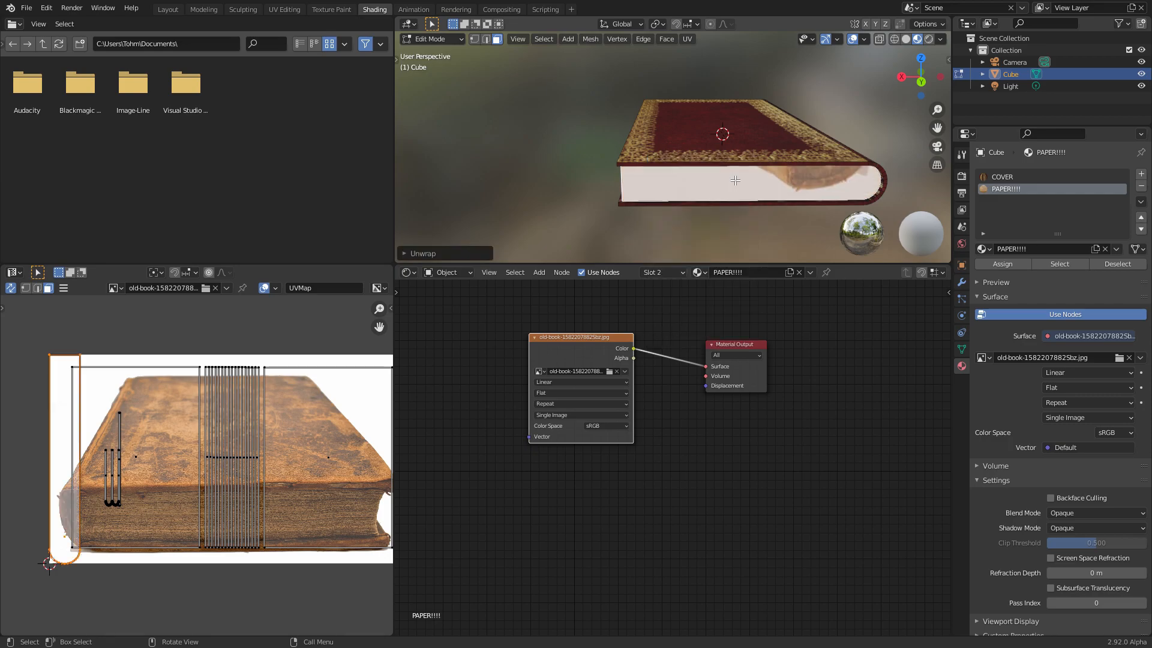
Step: Rotate the unwrapped island to horizontal, then move and scale it to fit within the page edges in the old-book photo
key("r")
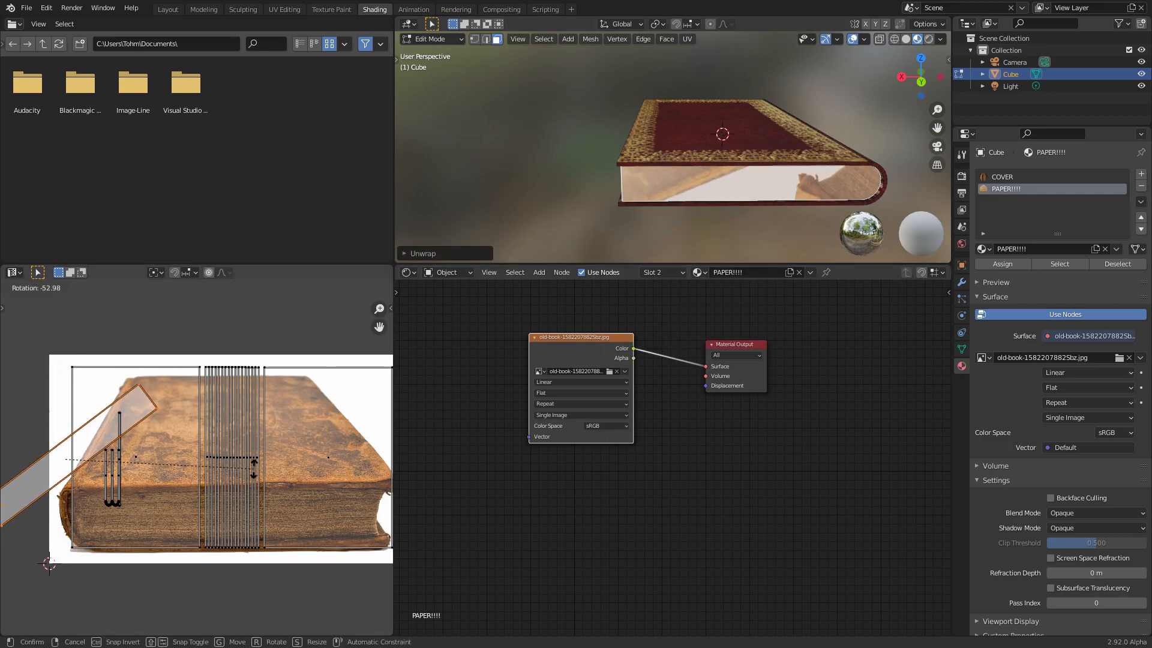
left_click(186, 450)
key("g")
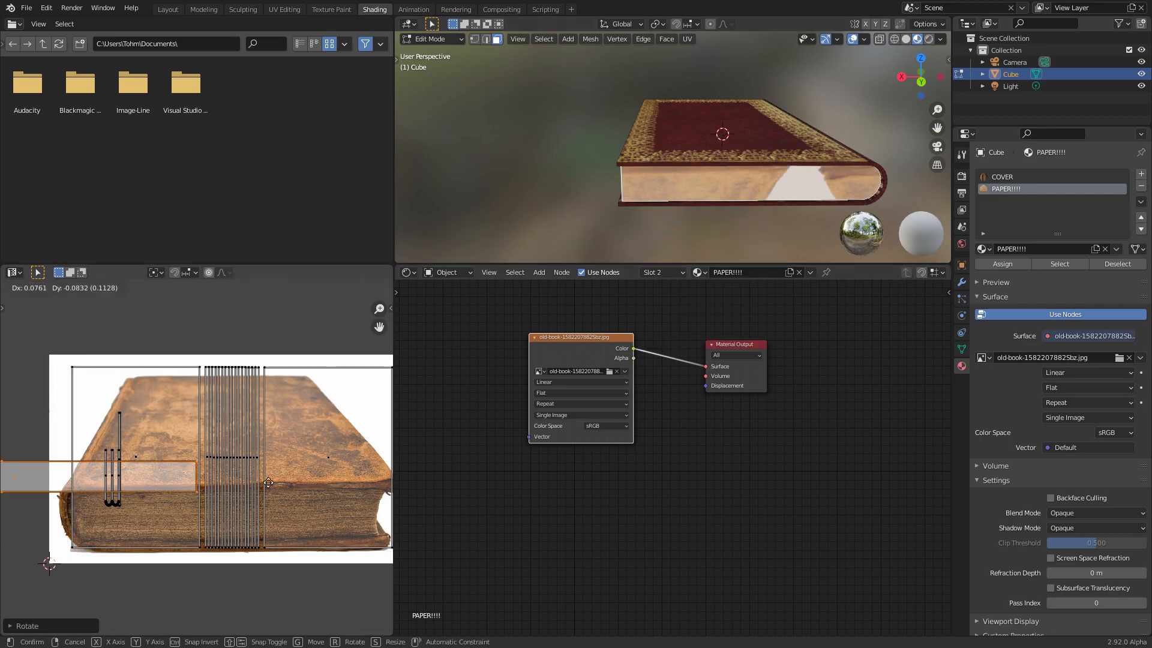
left_click(352, 501)
key("s")
left_click(368, 505)
Step: Select and unwrap the page face at the opposite end of the book
middle_click_drag(755, 176, 827, 148)
scroll(827, 149, "down", 3)
middle_click_drag(588, 168, 804, 126, "shift")
middle_click_drag(671, 162, 612, 203)
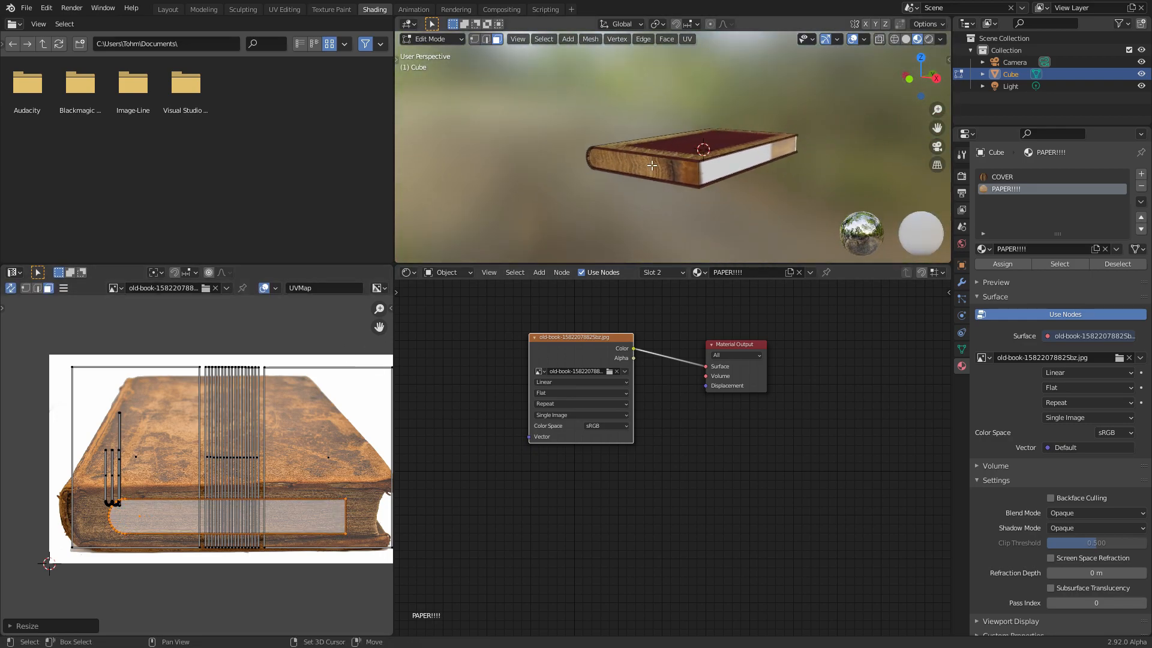
left_click(648, 174)
scroll(649, 175, "up", 2)
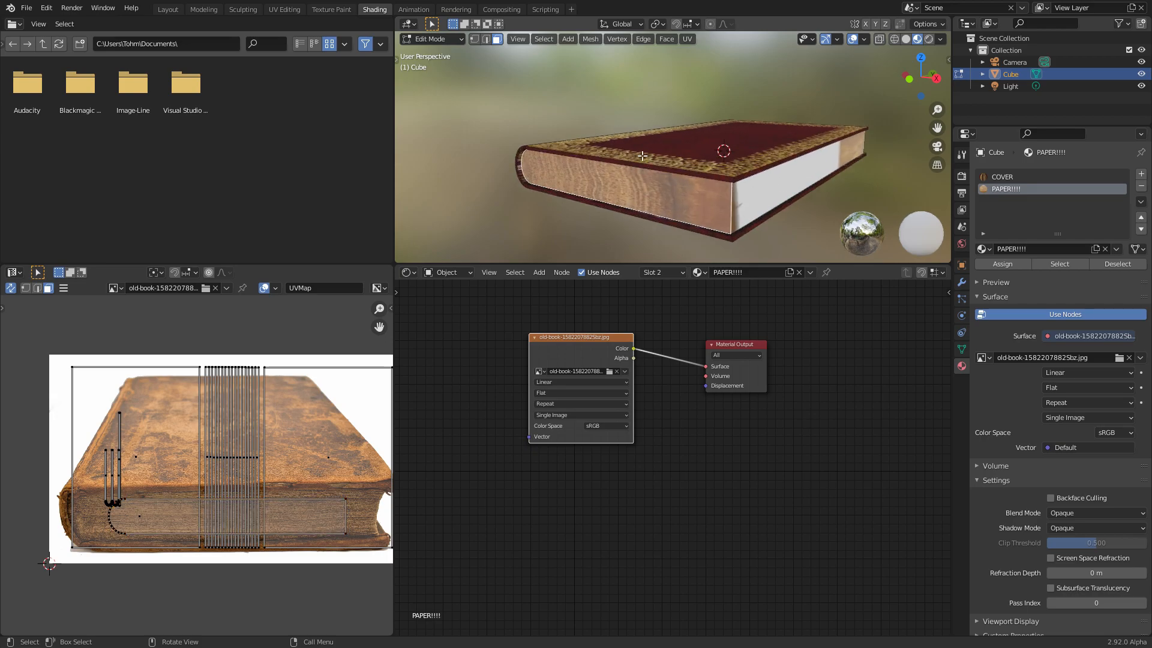
key("u")
left_click(642, 153)
Step: Rotate that end face's UV island by -90°, then scale and move it over the page edges in the photo
type("r")
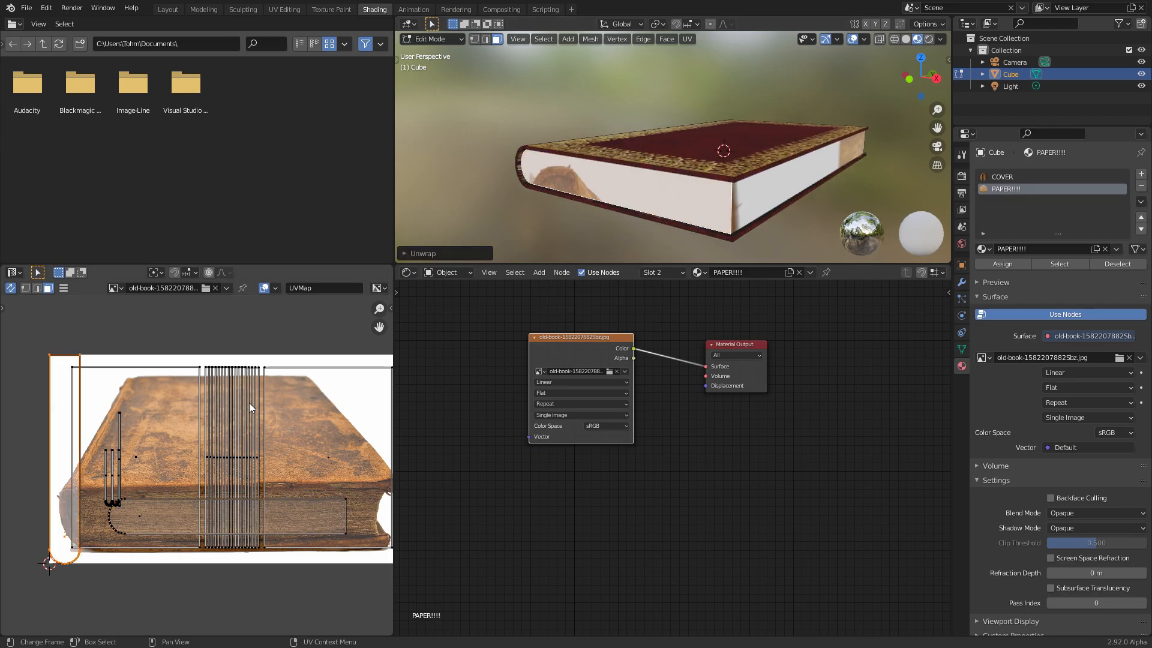
type("-90")
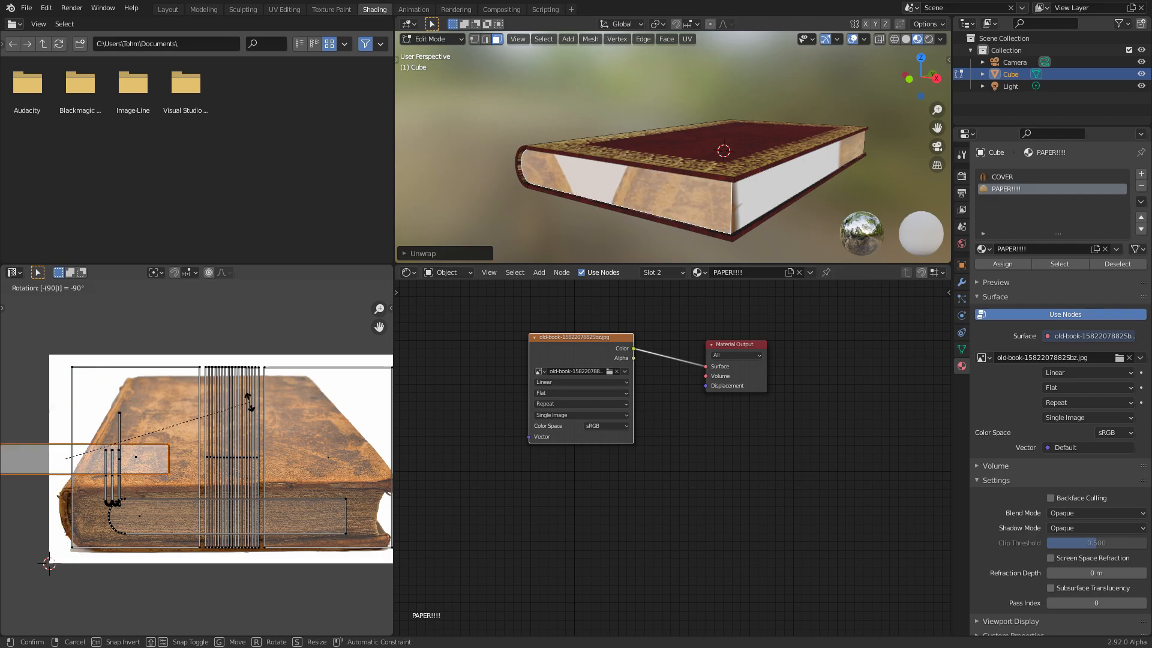
key("Return")
key("g")
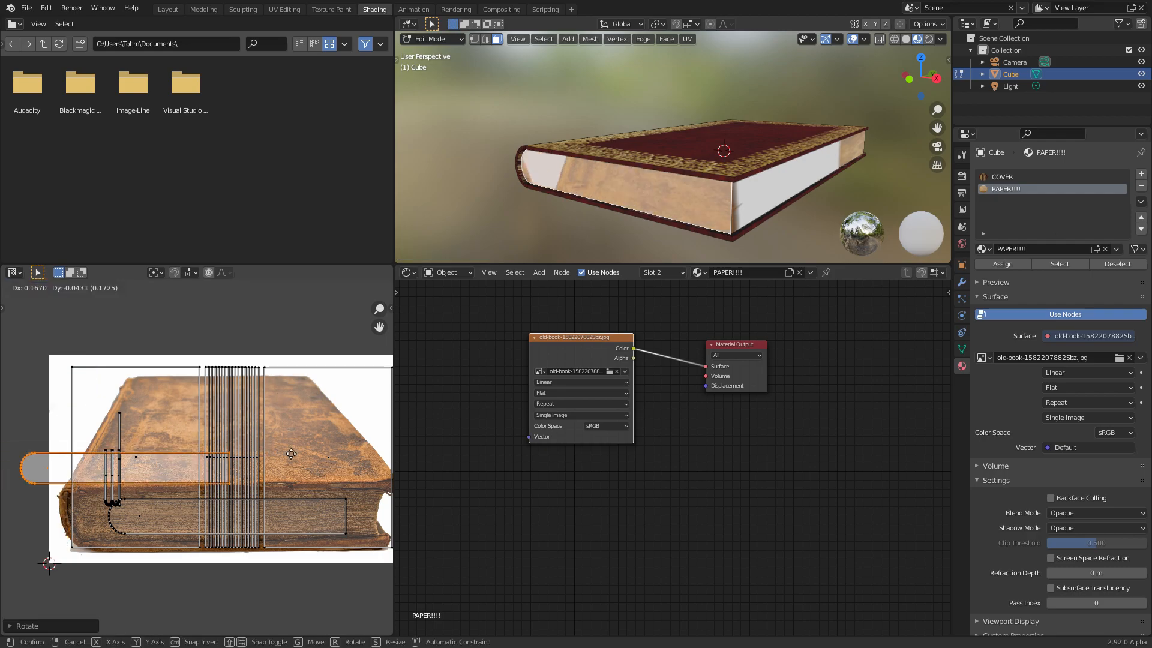
left_click(351, 489)
key("s")
left_click(354, 488)
key("g")
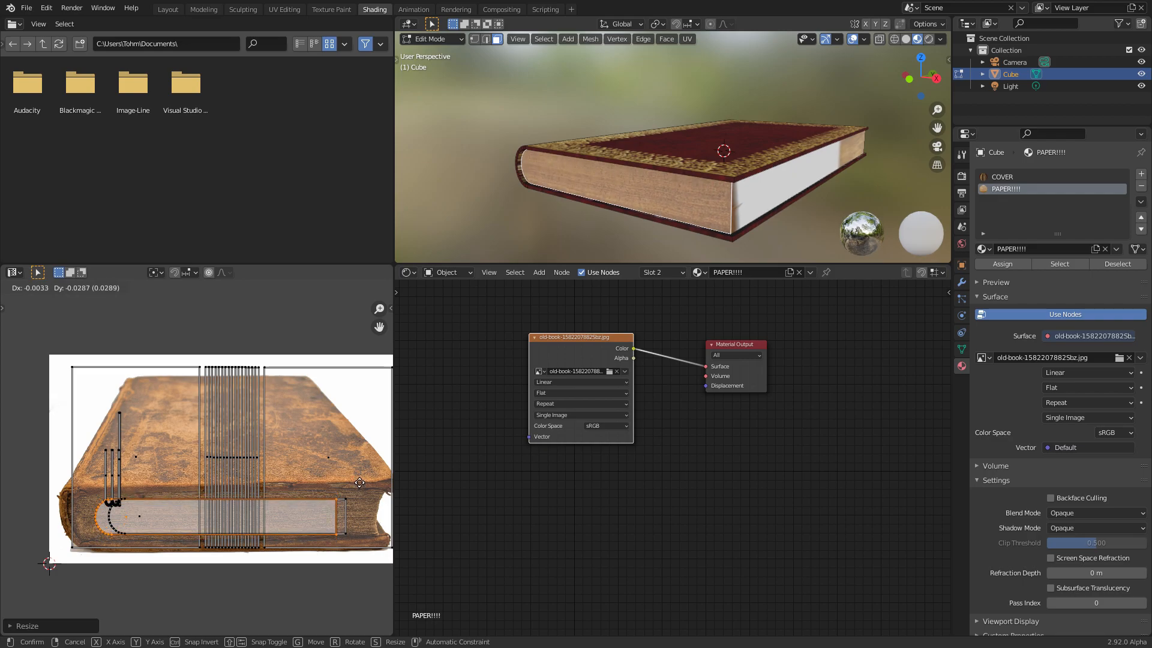
left_click(361, 483)
Step: Select and unwrap the long fore-edge page face opposite the spine
key("Tab")
mouse_move(717, 182)
middle_mouse_down()
mouse_move(732, 167)
mouse_move(890, 160)
mouse_move(711, 176)
middle_mouse_up()
key("Tab")
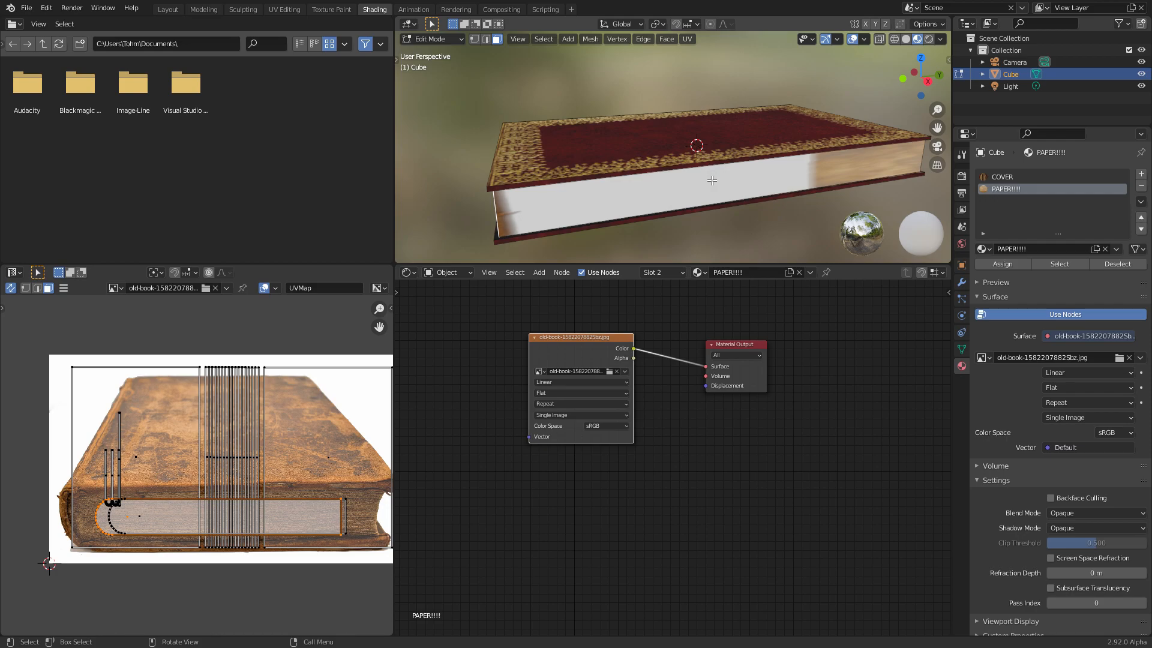
left_click(711, 180)
key("u")
left_click(710, 183)
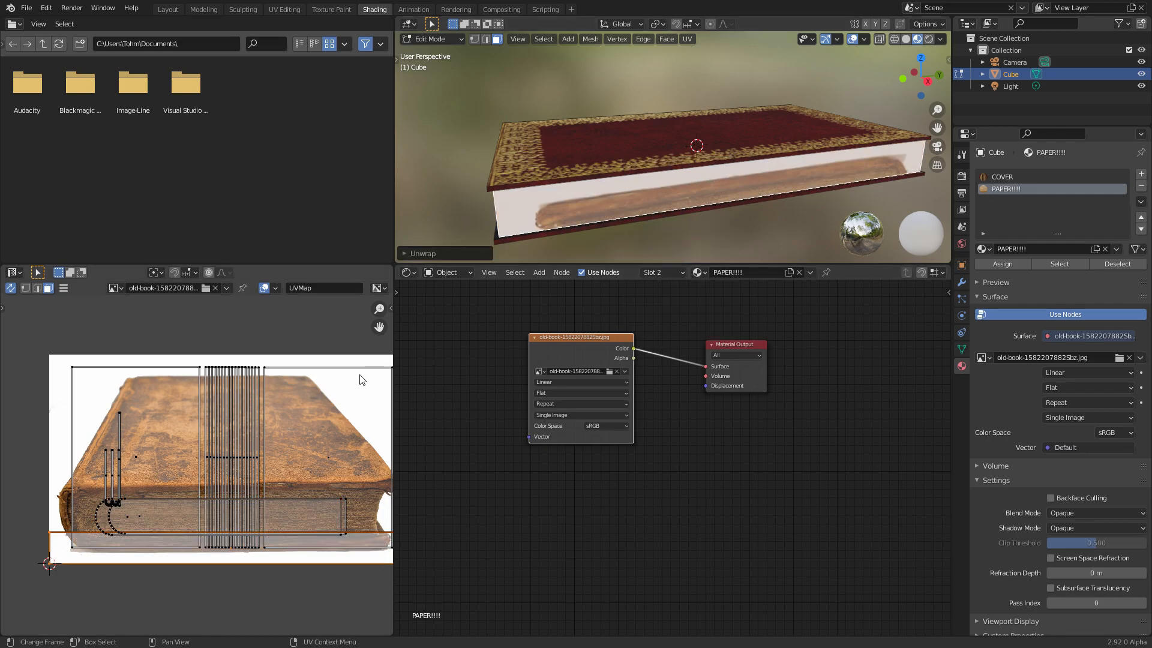
Step: Scale down the fore-edge UV island and move it onto the page edges in the photo
key("s")
left_click(323, 449)
key("g")
left_click(329, 414)
key("s")
left_click(328, 414)
Step: Select the whole book mesh and scale it up slightly along the global Z axis to thicken it
key("Tab")
middle_click_drag(653, 107, 804, 87)
scroll(503, 119, "down", 1)
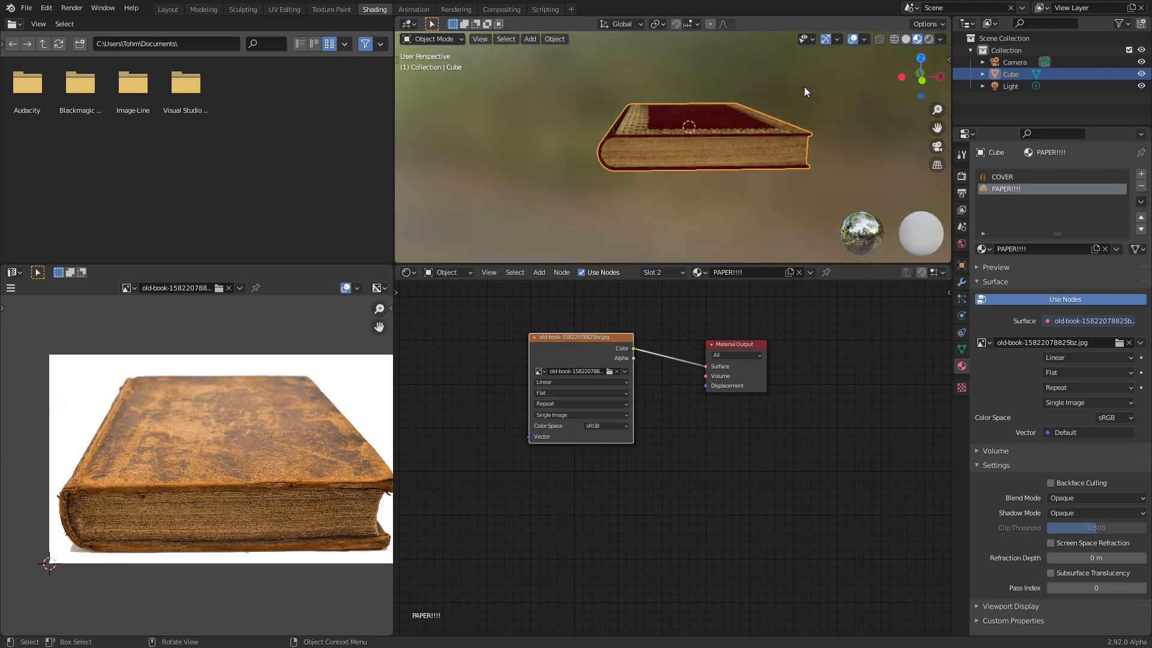
key("Tab")
key("a")
key("s")
key("z")
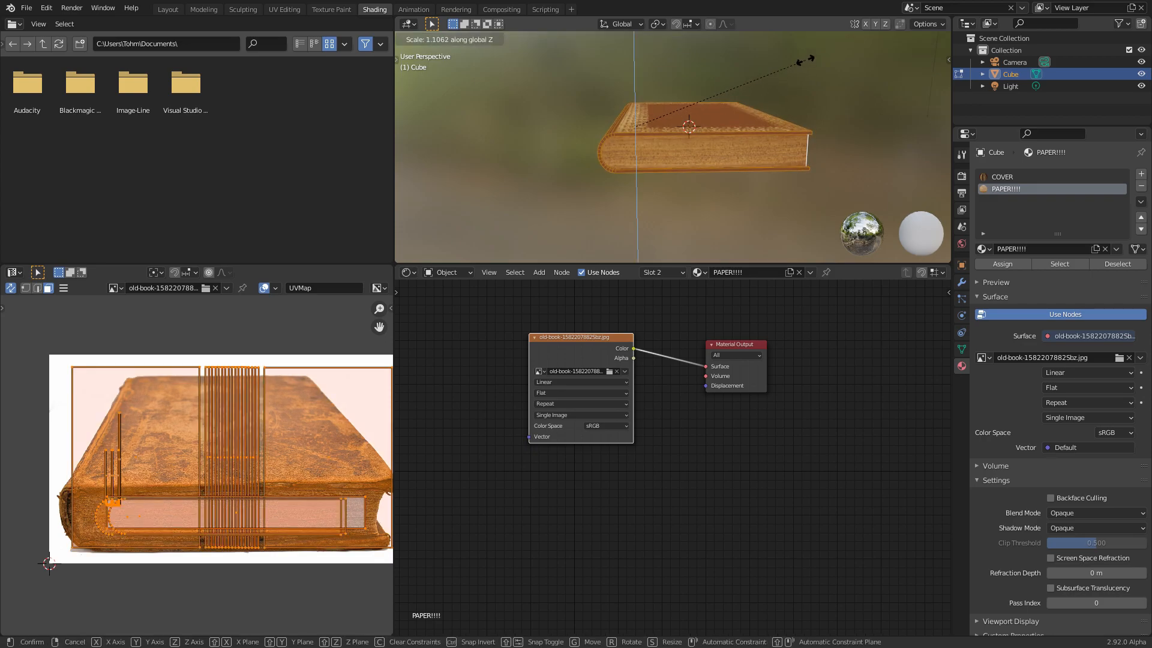
left_click(809, 54)
Step: Try to make the book much thicker by scaling it about 2.6 times along the global Z axis
key("Tab")
middle_click_drag(696, 104, 741, 120)
key("Tab")
key("s")
key("z")
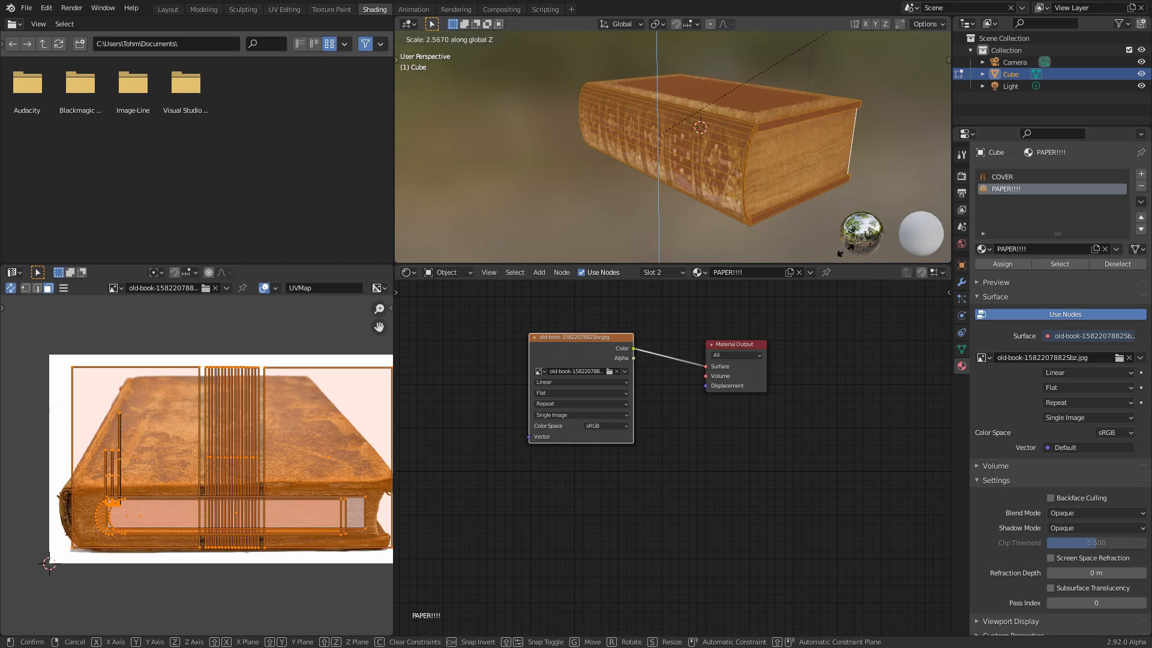
left_click(844, 252)
key("ctrl+z")
Step: Return to Object Mode and save the file on the Desktop as oldbookavaiableonpatreon.blend
middle_click_drag(720, 147, 580, 148)
key("Tab")
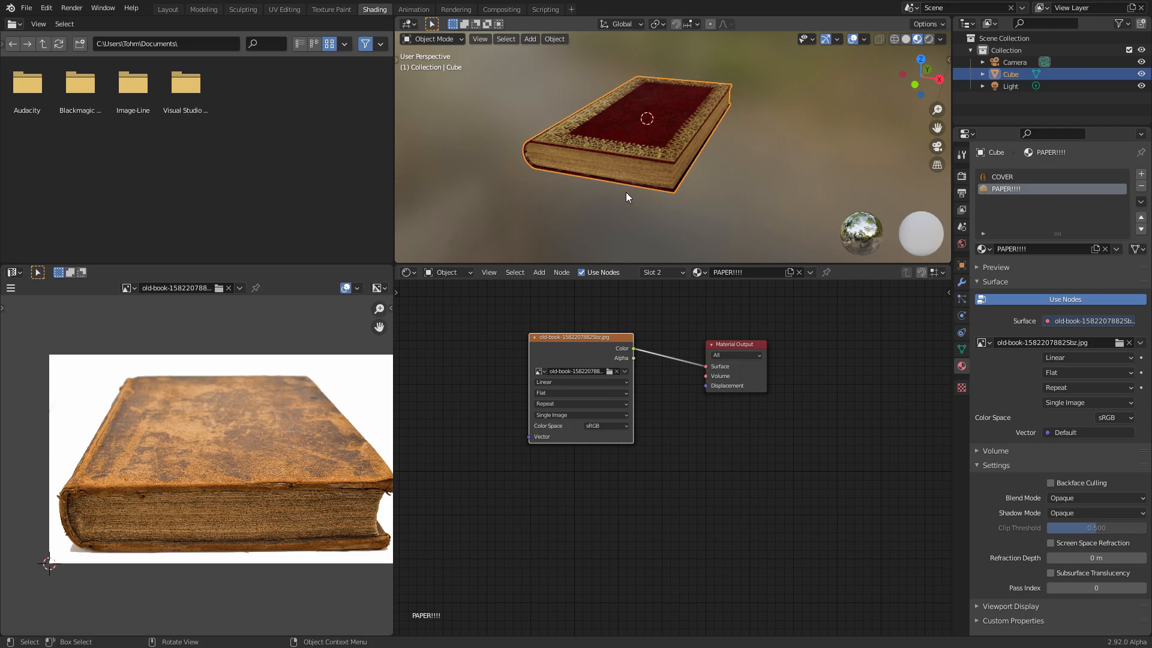
key("ctrl+s")
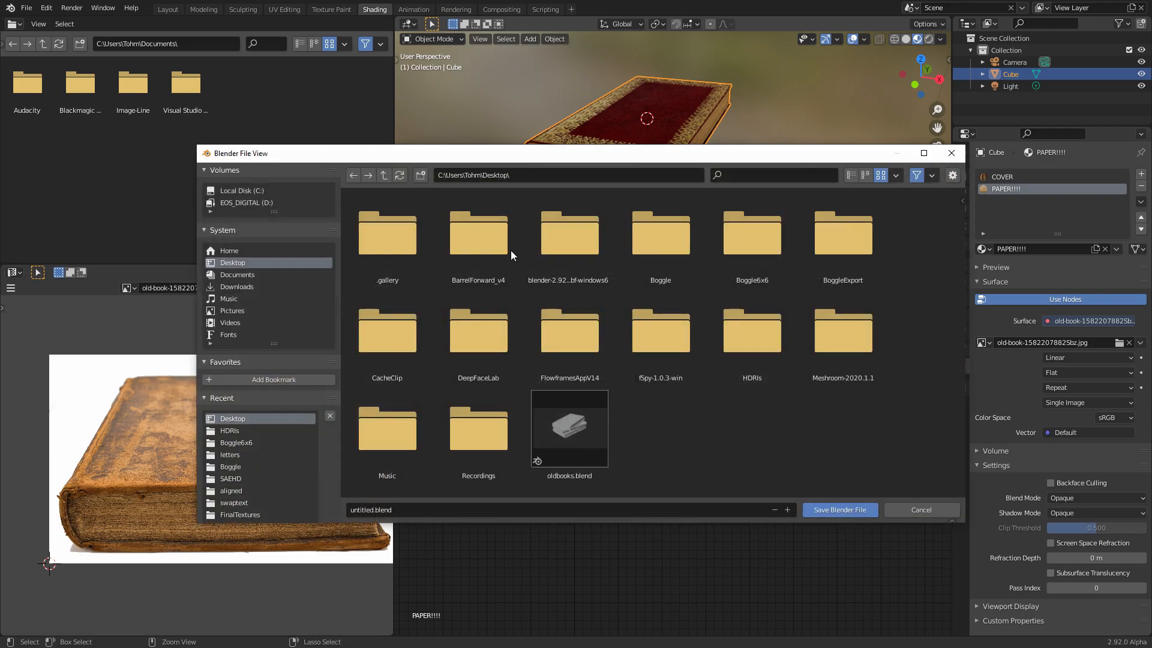
double_click(360, 509)
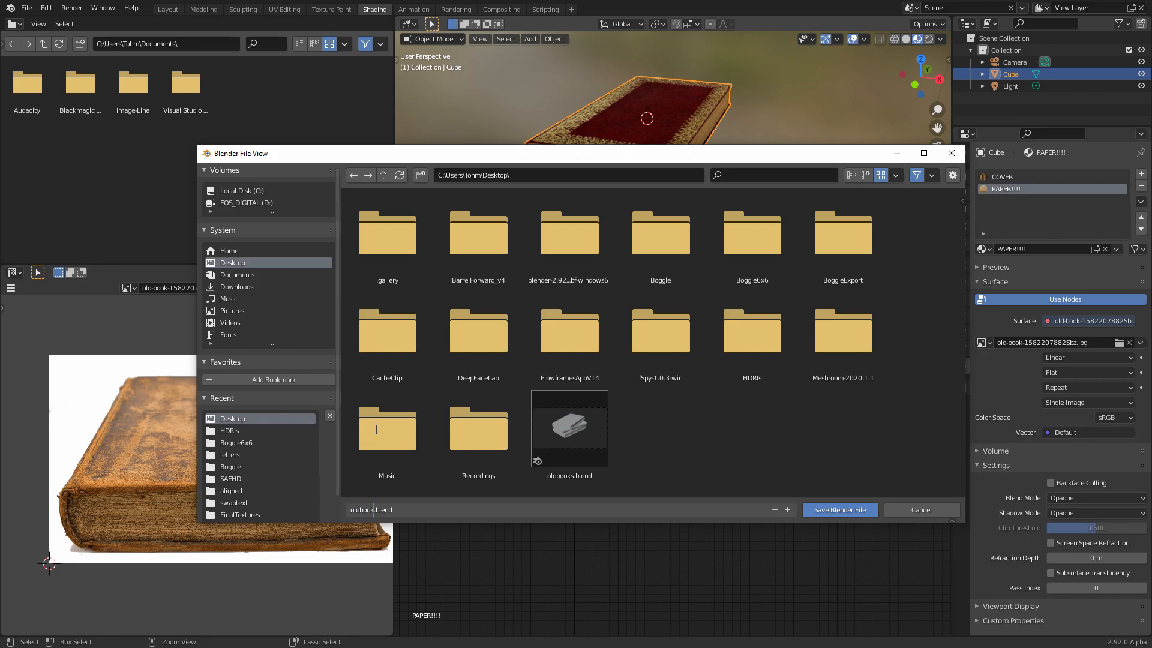
type("oldbookavaiableonpatreon")
key("Return")
Step: Widen the 3D viewport by narrowing the file browser and image editor beside it
middle_click_drag(677, 128, 733, 162)
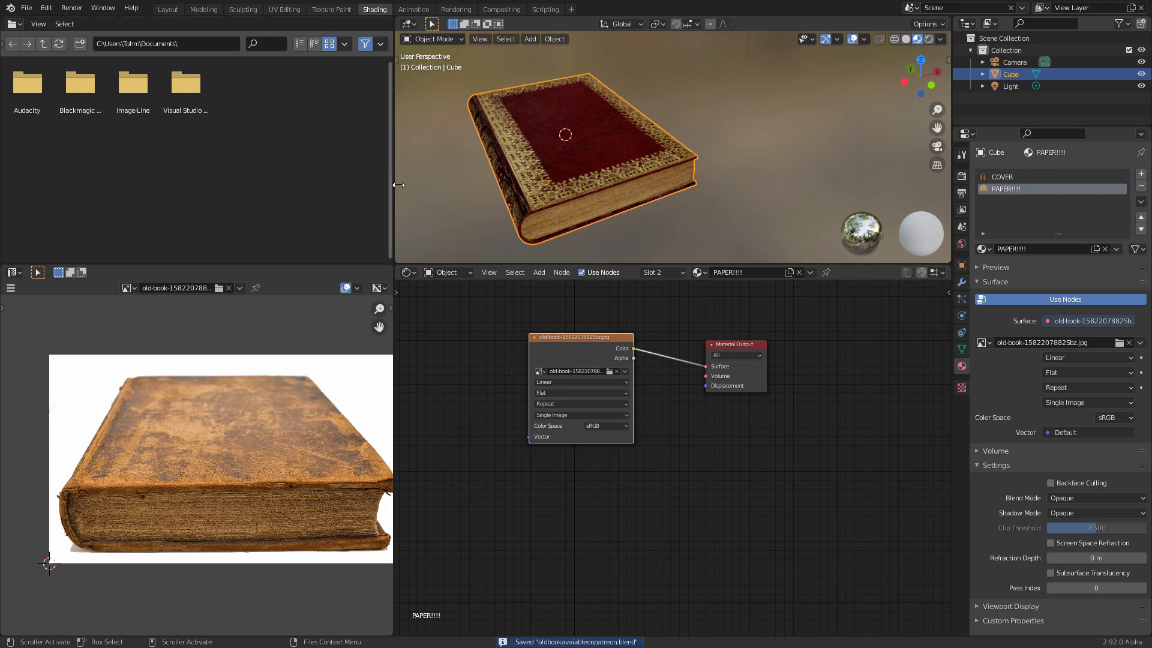
left_click_drag(396, 185, 294, 184)
mouse_move(576, 144)
middle_mouse_down()
mouse_move(604, 125)
mouse_move(642, 125)
mouse_move(650, 110)
mouse_move(636, 129)
mouse_move(504, 149)
mouse_move(470, 135)
mouse_move(604, 132)
mouse_move(564, 140)
middle_mouse_up()
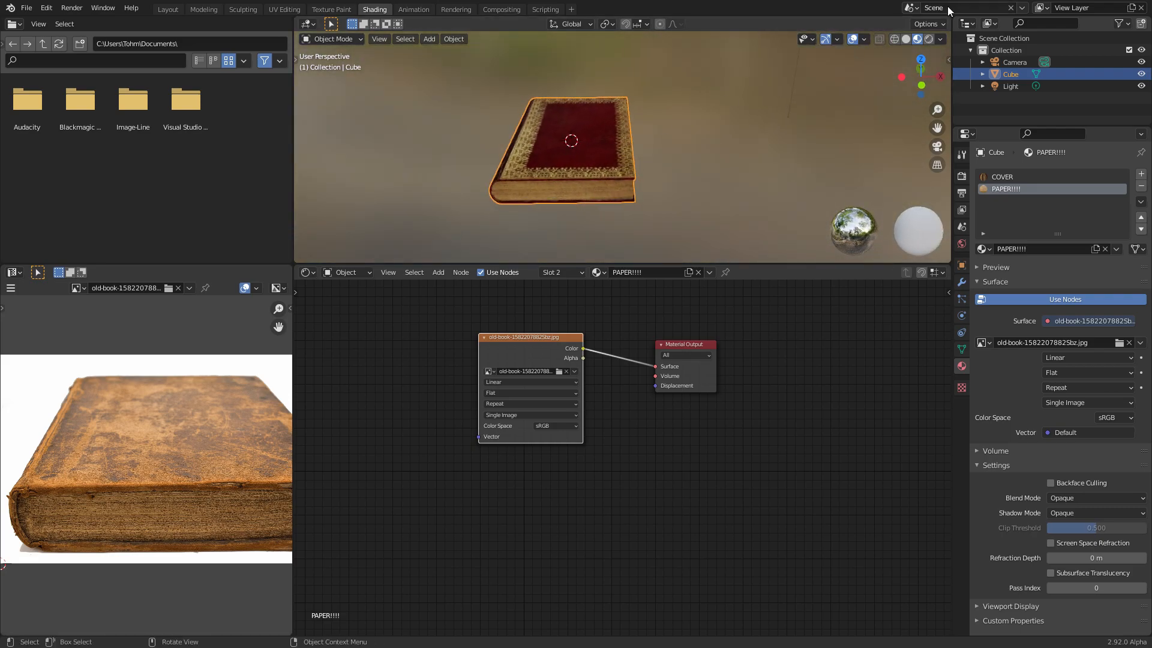
Step: Show the viewport in rendered shading and set the render engine to Cycles with GPU Compute as the device
left_click(929, 38)
left_click(961, 176)
left_click(1062, 174)
left_click(1068, 216)
left_click(1068, 204)
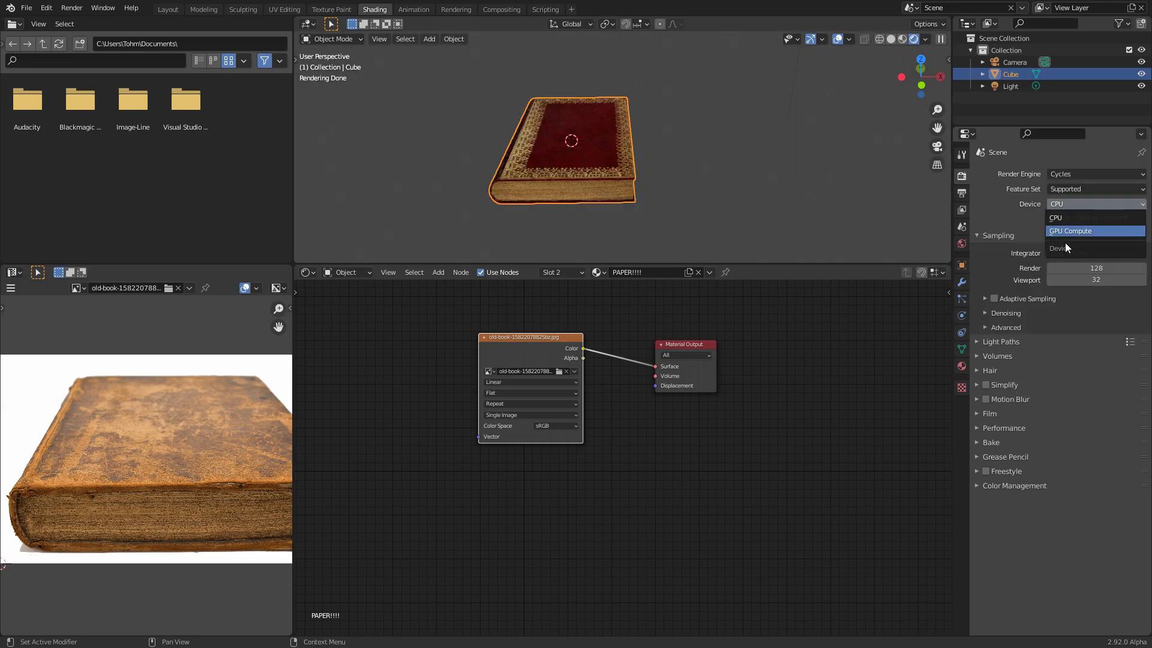
left_click(1066, 231)
Step: Give the world color an Environment Texture using leadenhall_market_2k.hdr from the HDRIs folder
left_click(963, 243)
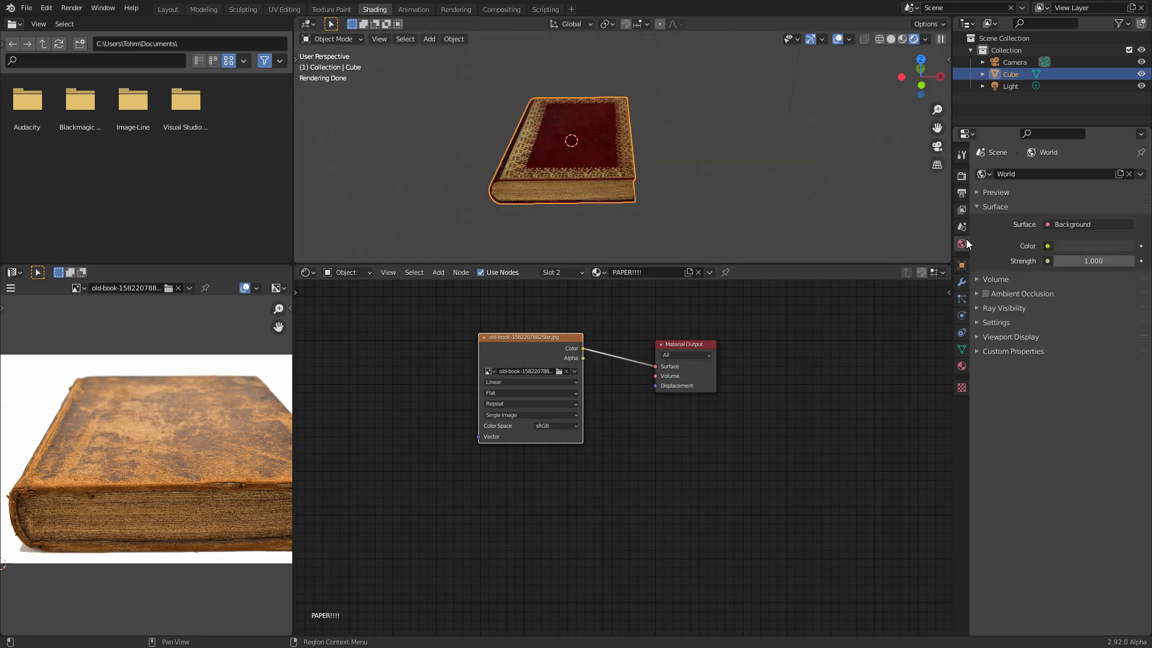
left_click(1048, 246)
left_click(855, 298)
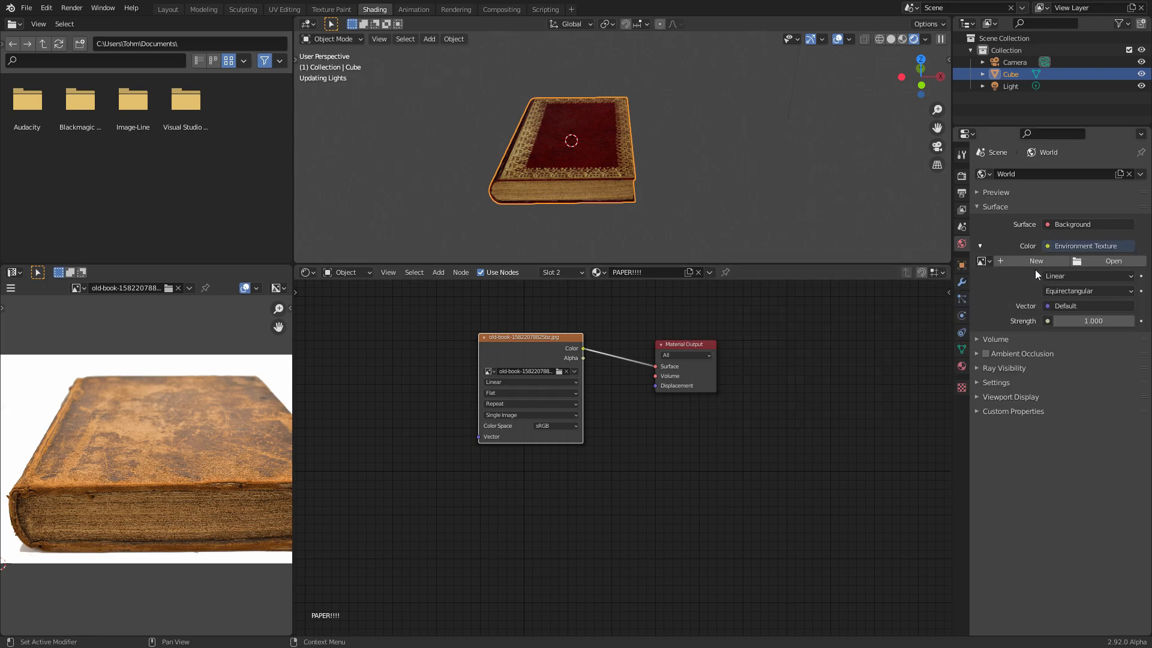
left_click(1104, 261)
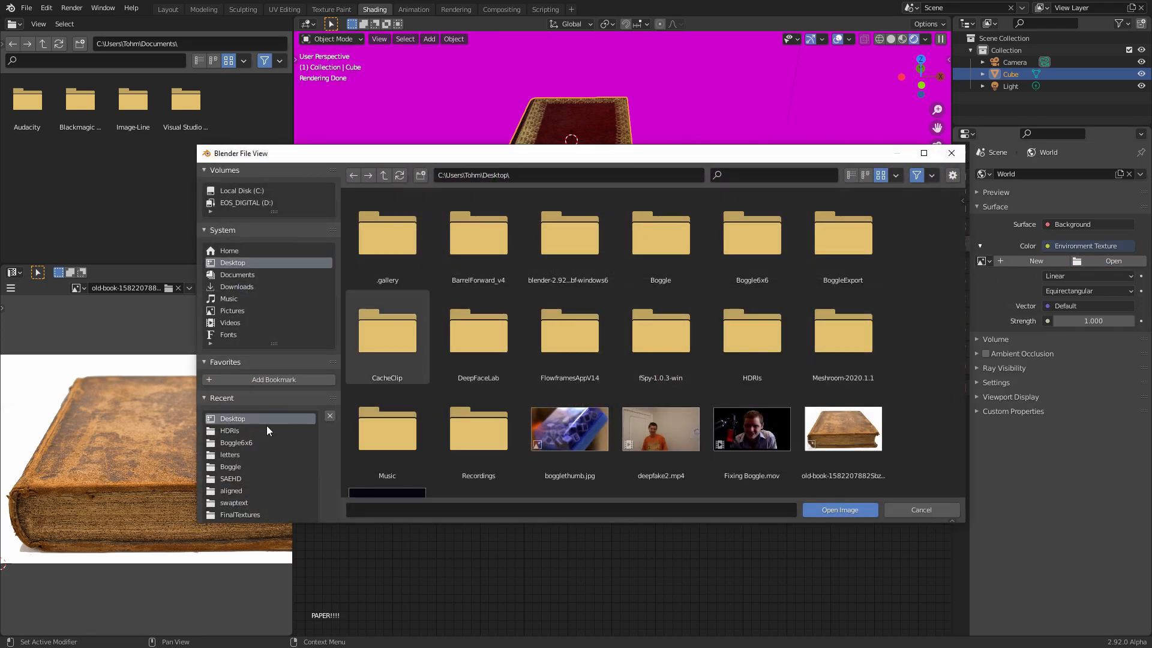
left_click(249, 428)
double_click(423, 336)
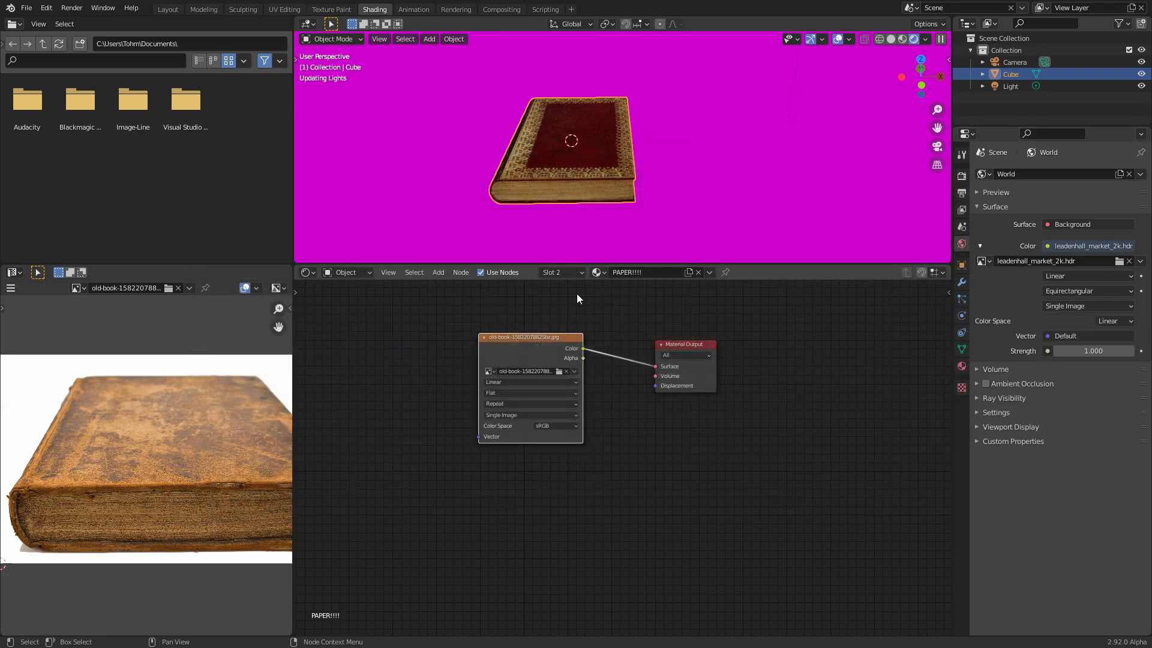
Step: Enable the Transparent film option so the HDRI background is hidden in the render
left_click(962, 175)
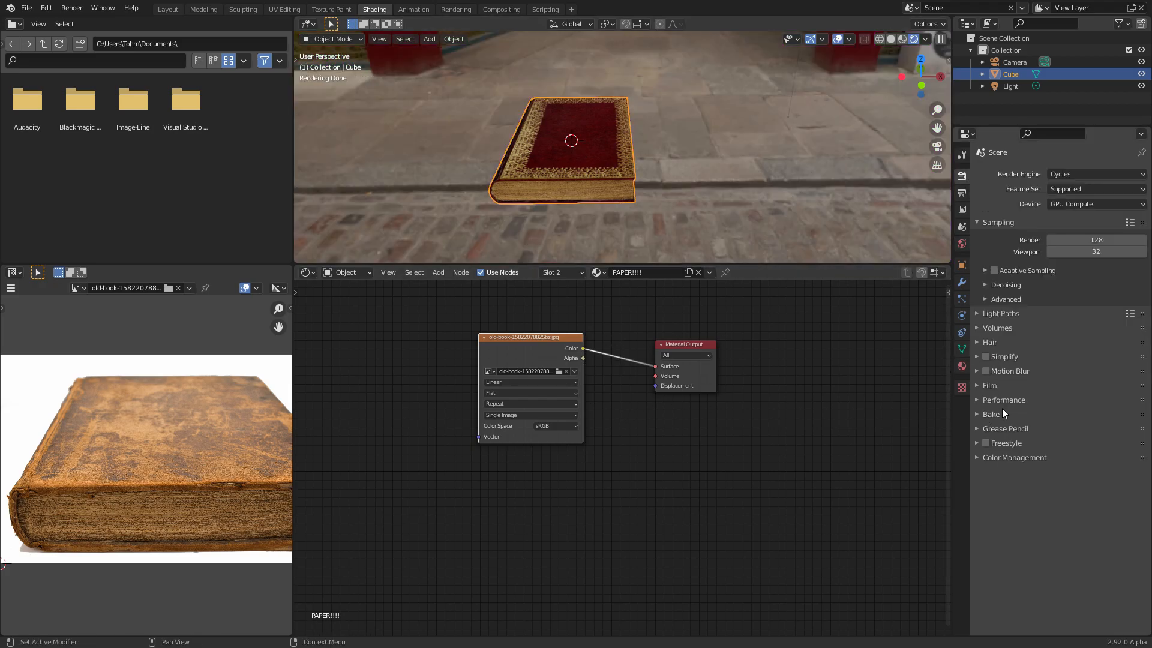
left_click(990, 385)
left_click(994, 471)
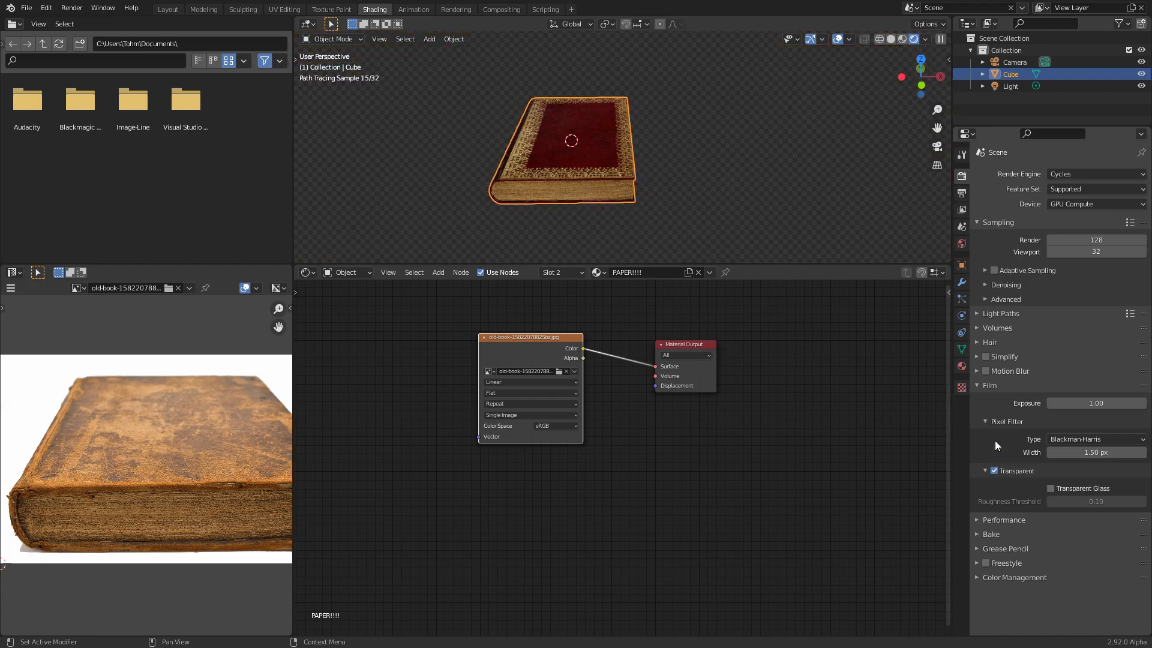
left_click(996, 389)
Step: Add a UV sphere and place it beside the book to check the HDRI lighting, and delete the sphere
key("shift+a")
mouse_move(437, 85)
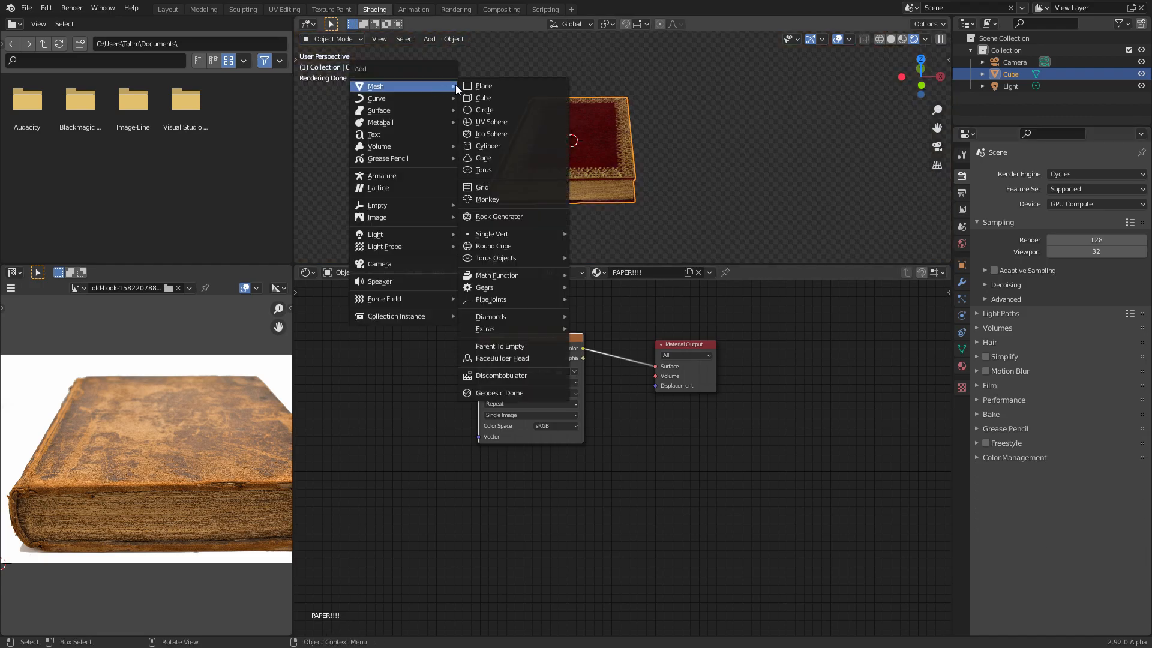
key("shift+a")
mouse_move(480, 61)
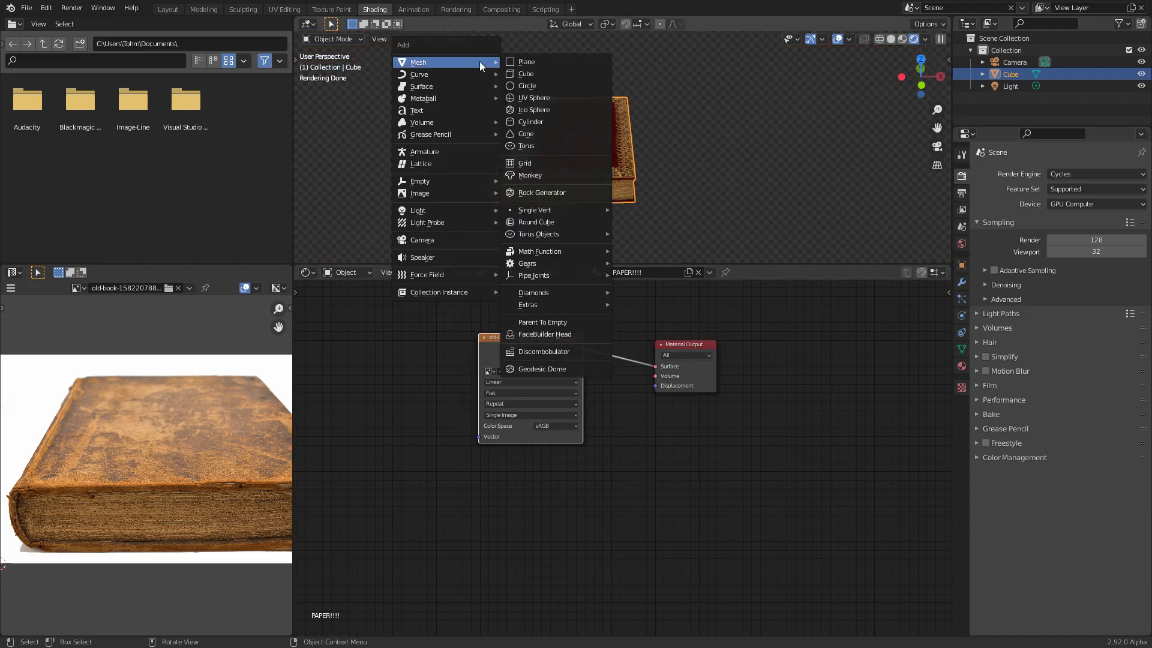
left_click(530, 98)
left_click_drag(606, 100, 452, 110)
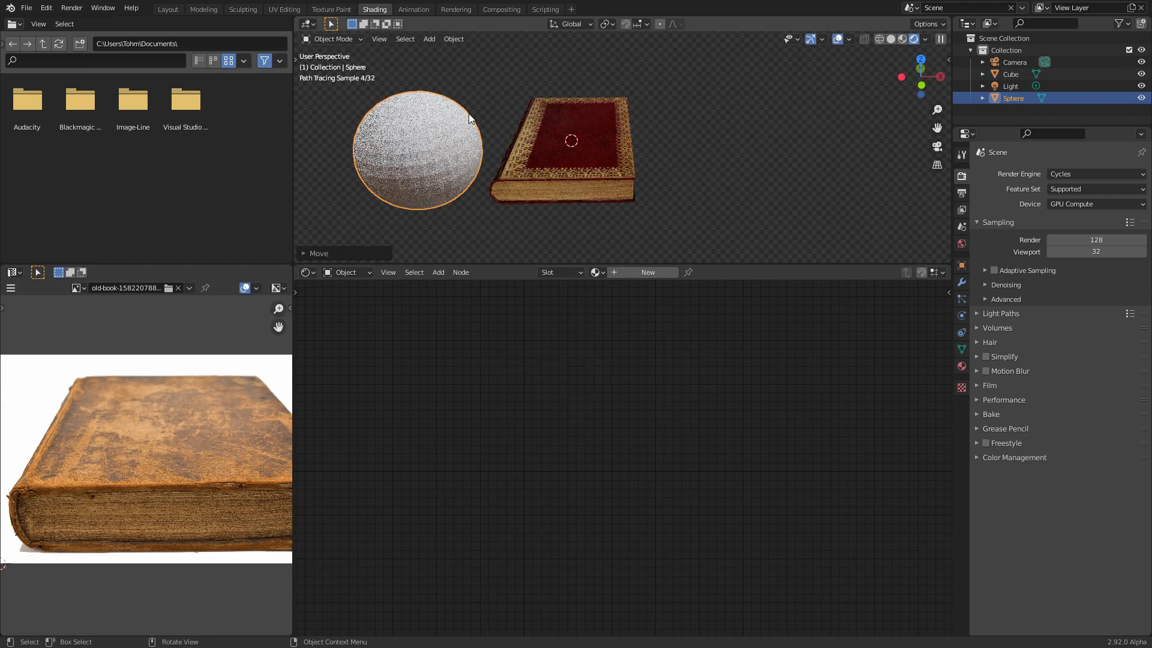
right_click(433, 132)
left_click(432, 128)
middle_click_drag(455, 121, 679, 125)
key("Delete")
mouse_move(603, 110)
middle_mouse_down()
mouse_move(552, 124)
mouse_move(590, 125)
middle_mouse_up()
Step: Insert a Principled BSDF between the image texture and the Material Output in the book's PAPER!!!! material
left_click(681, 103)
middle_click_drag(680, 105, 610, 160)
scroll(577, 395, "up", 2)
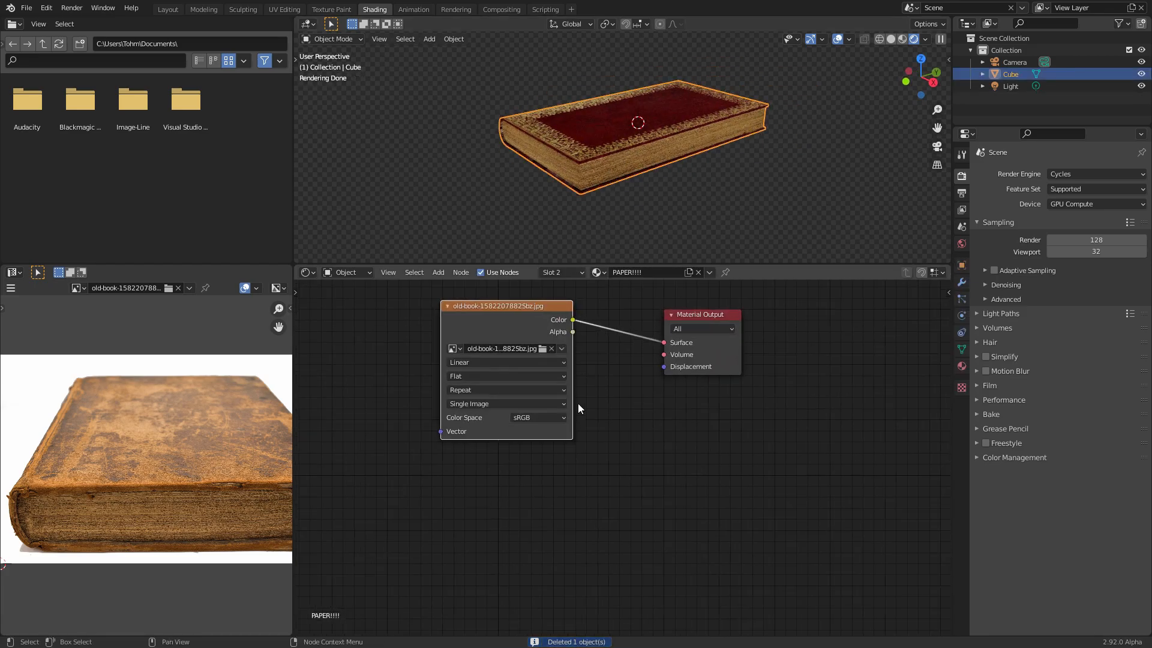
left_click_drag(488, 354, 327, 357)
key("shift+a")
left_click(492, 297)
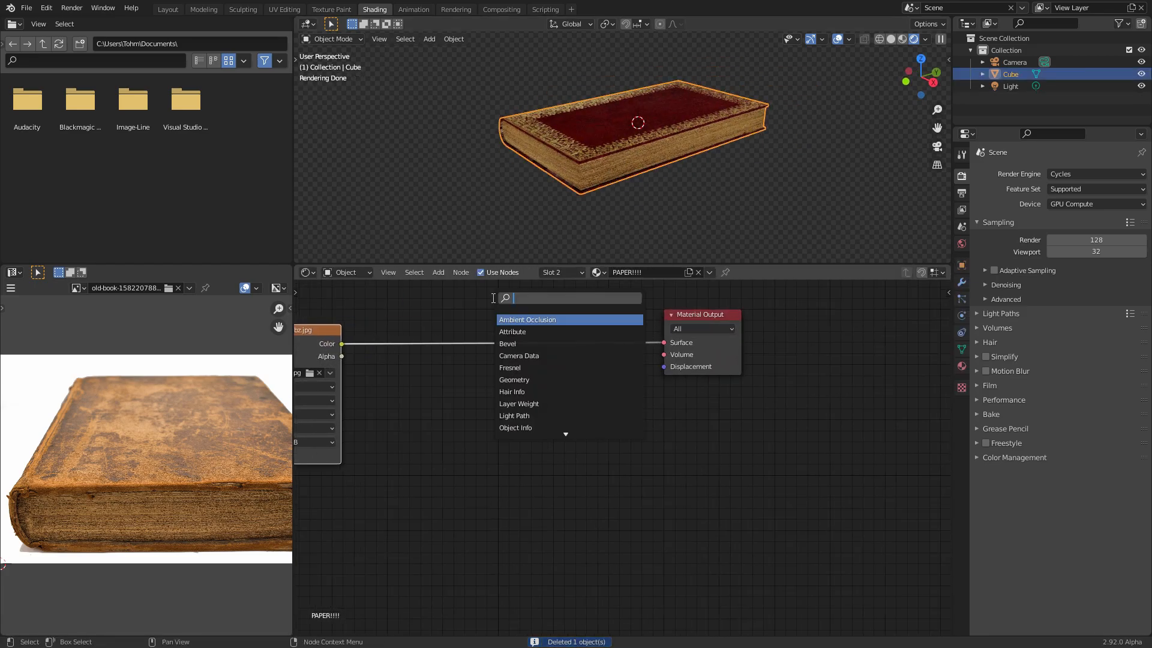
type("pr")
key("Return")
left_click(492, 297)
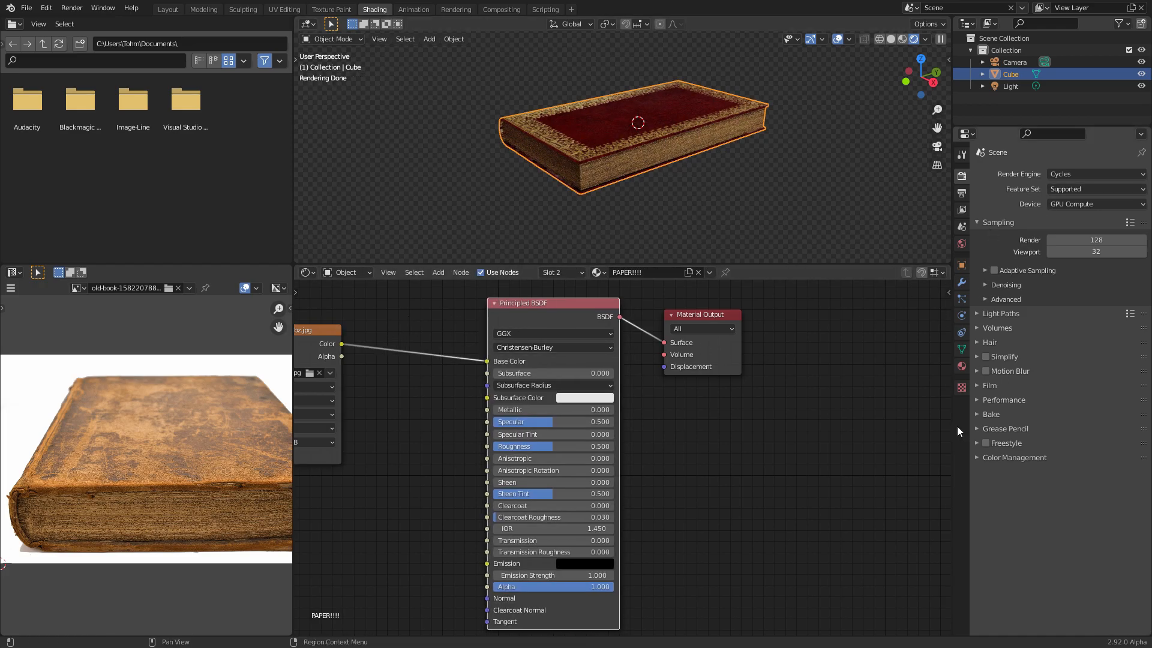
Step: Insert a Principled BSDF between unnamed.jpg and the Material Output in the COVER material
left_click(962, 366)
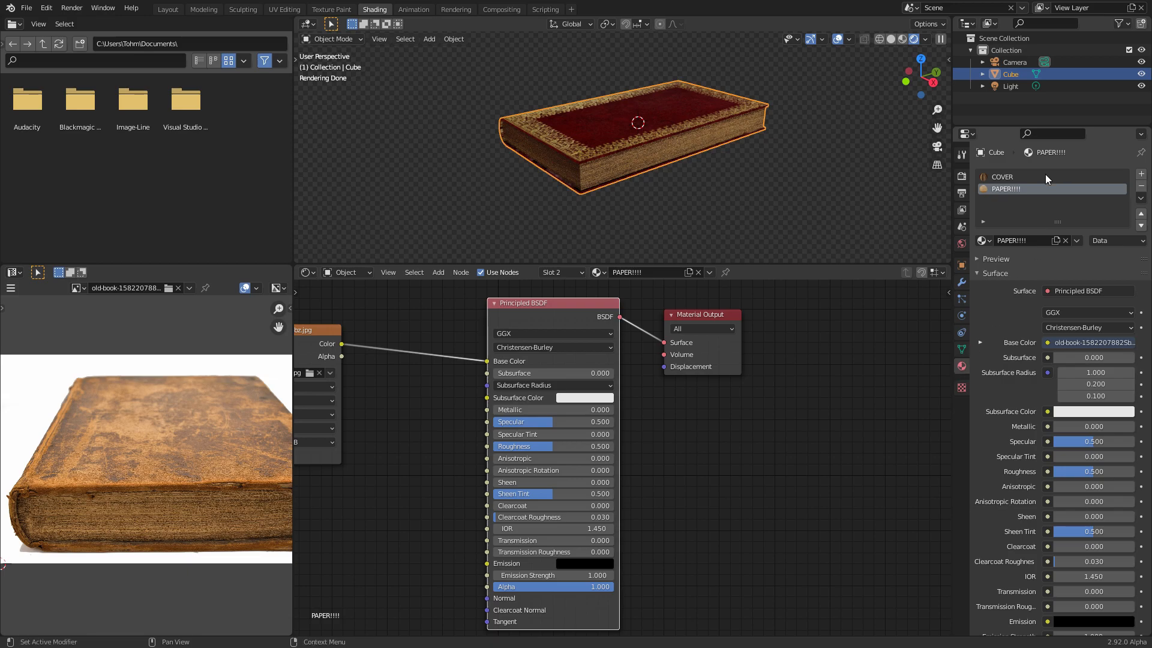
left_click(1020, 176)
key("shift+a")
type("pr")
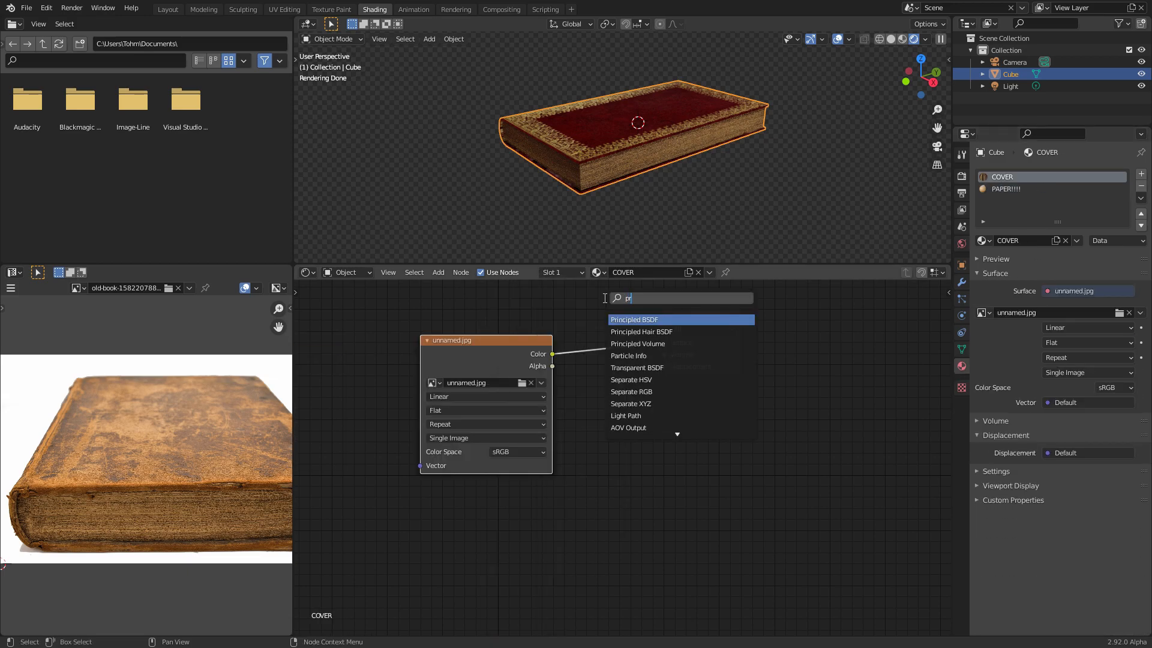
key("Return")
left_click(581, 315)
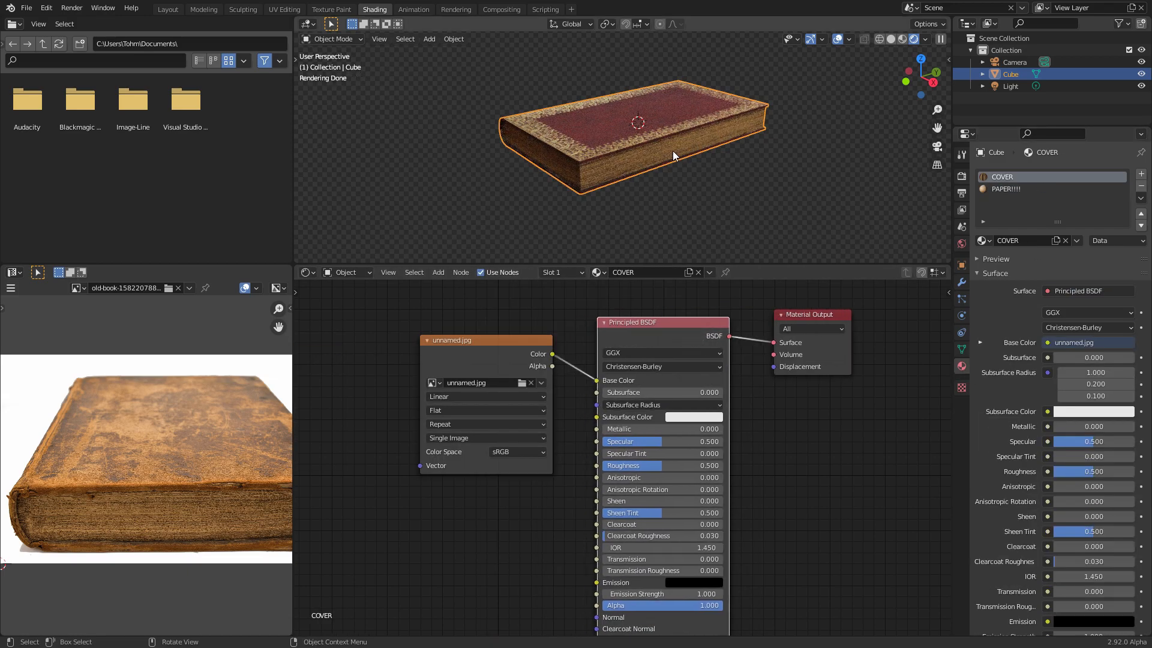
key("r")
key("r")
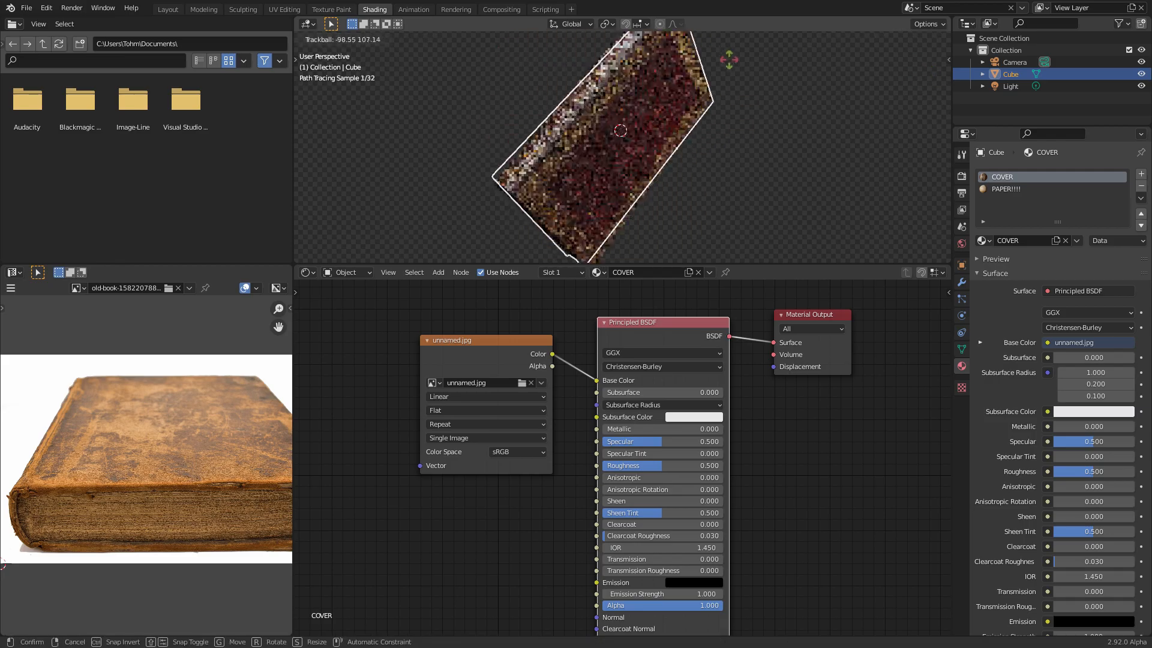
left_click(628, 215)
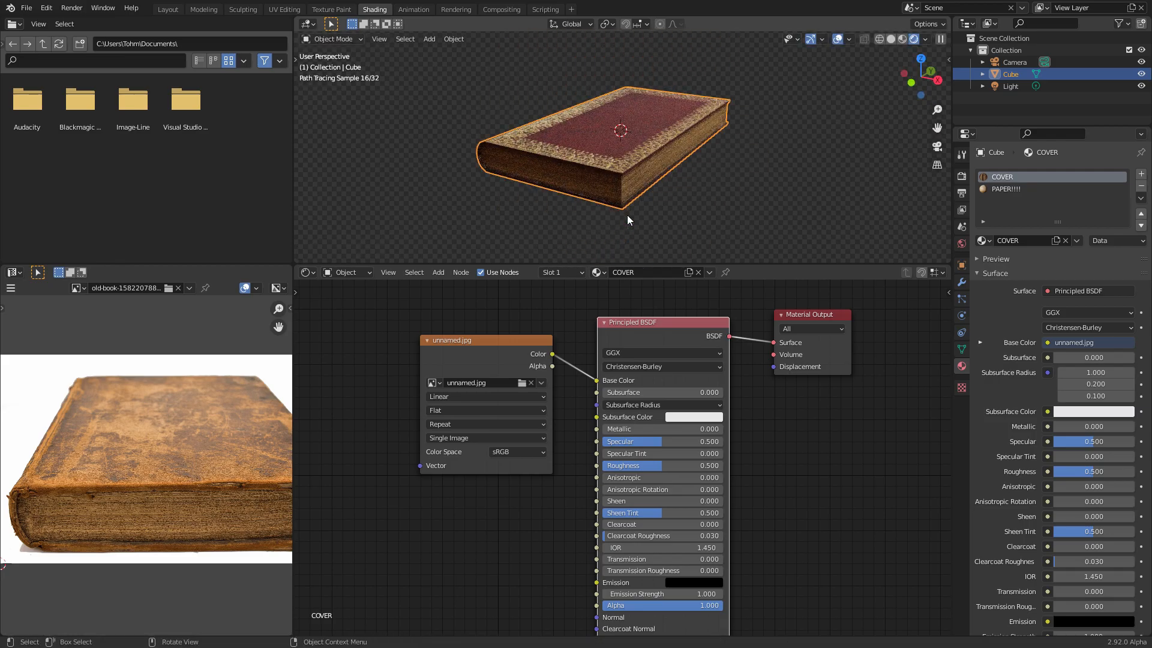
middle_click_drag(626, 171, 664, 142)
Step: Set the Principled BSDF roughness of the PAPER!!!! material to 0.9
left_click(1014, 189)
middle_click_drag(673, 183, 693, 164)
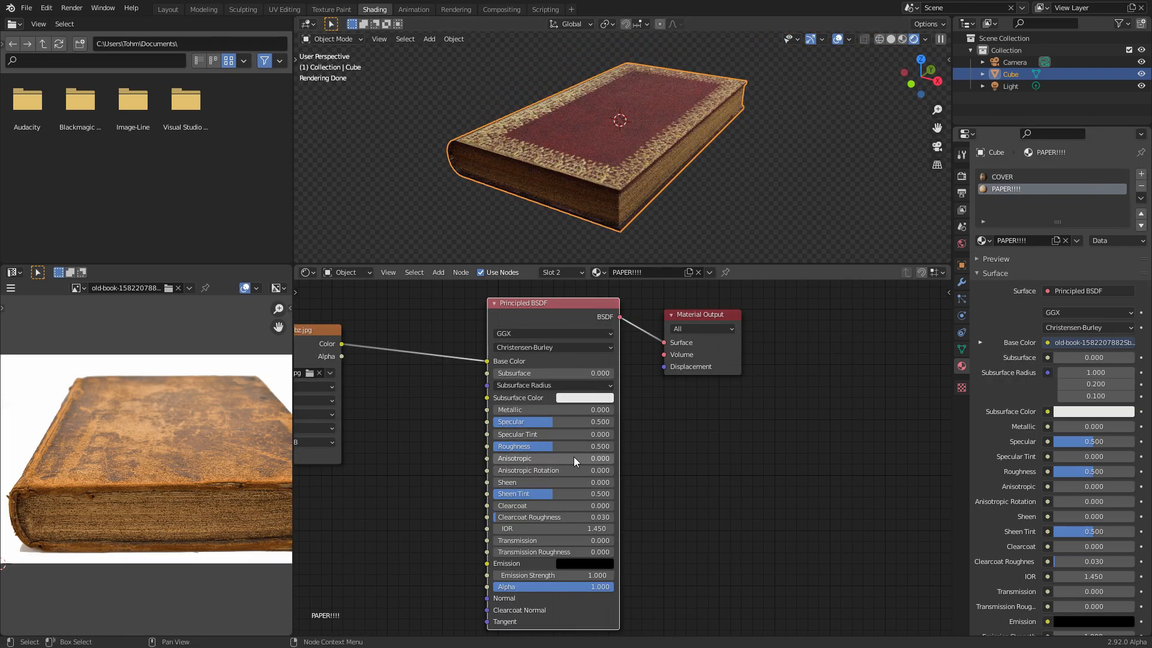
middle_click_drag(645, 255, 651, 171)
scroll(667, 155, "up", 2)
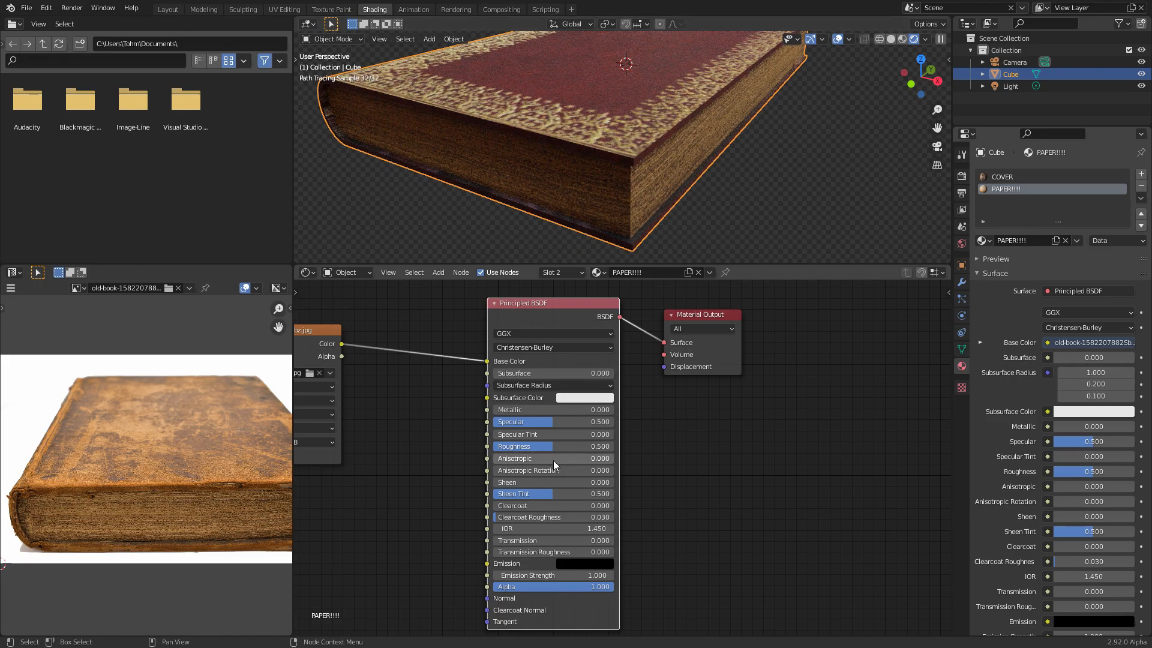
left_click_drag(555, 447, 592, 447)
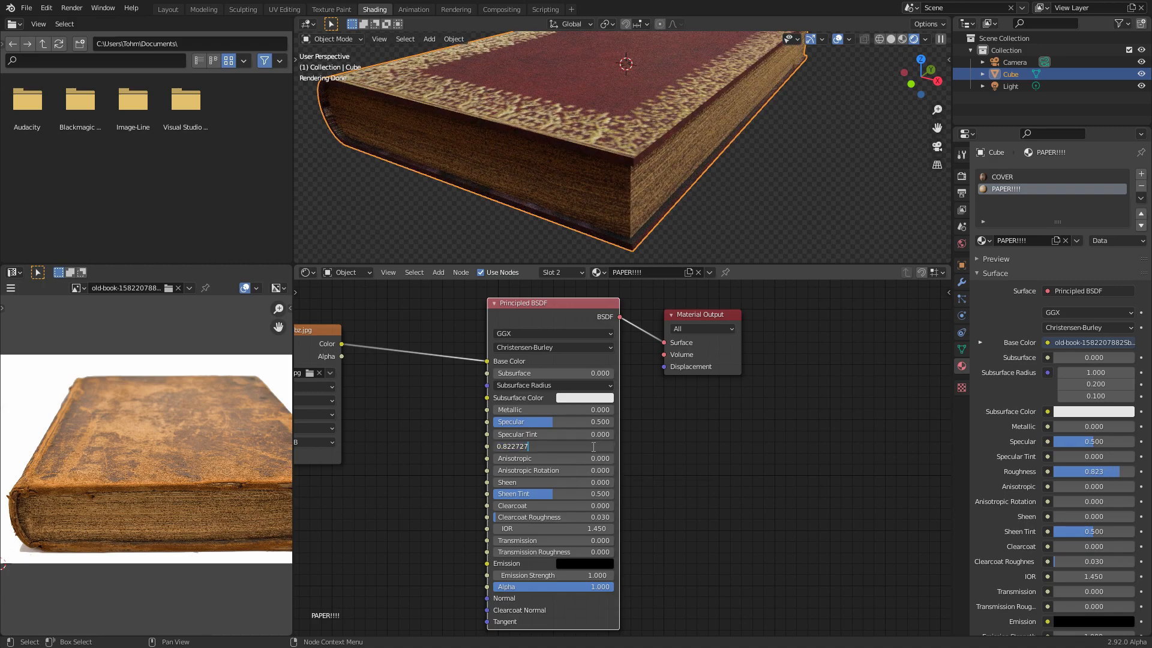
key("Return")
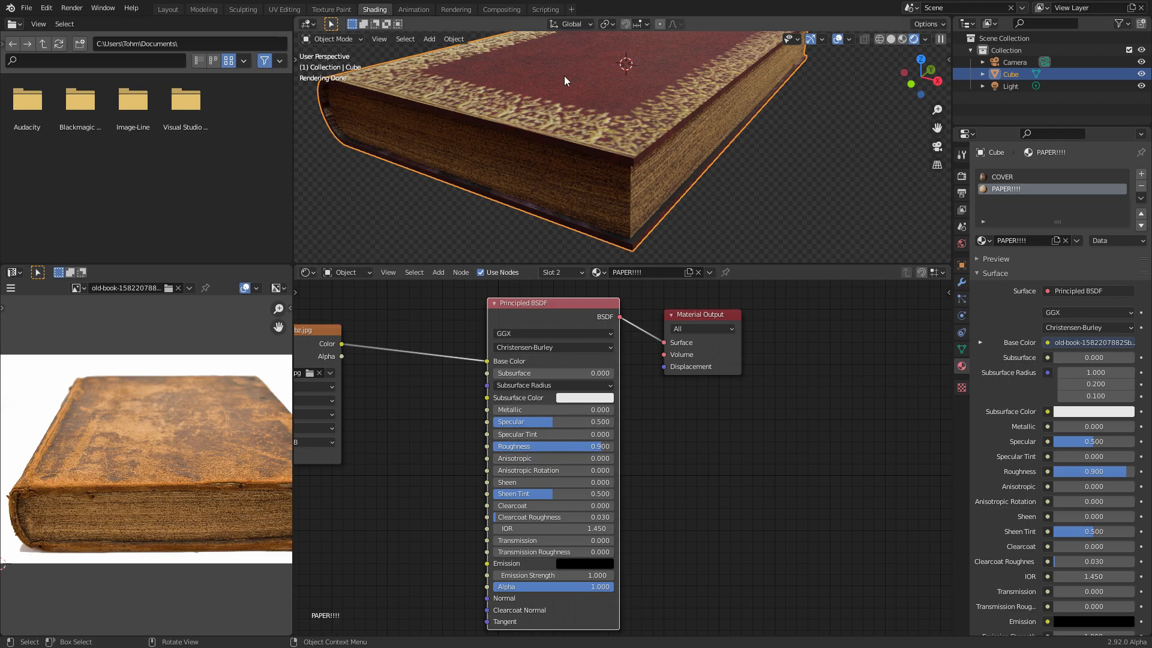
Step: Add a Bump node between the spaced-out PAPER!!!! nodes and connect the image texture's Color to its Height
scroll(616, 123, "down", 3)
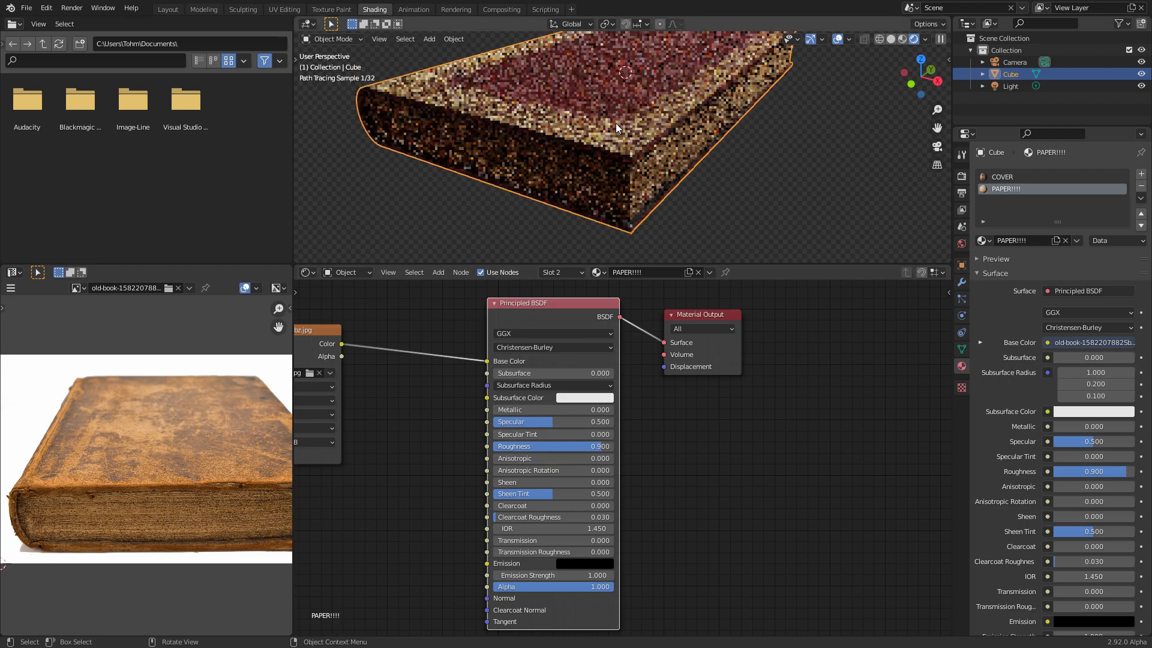
middle_click_drag(603, 138, 606, 130)
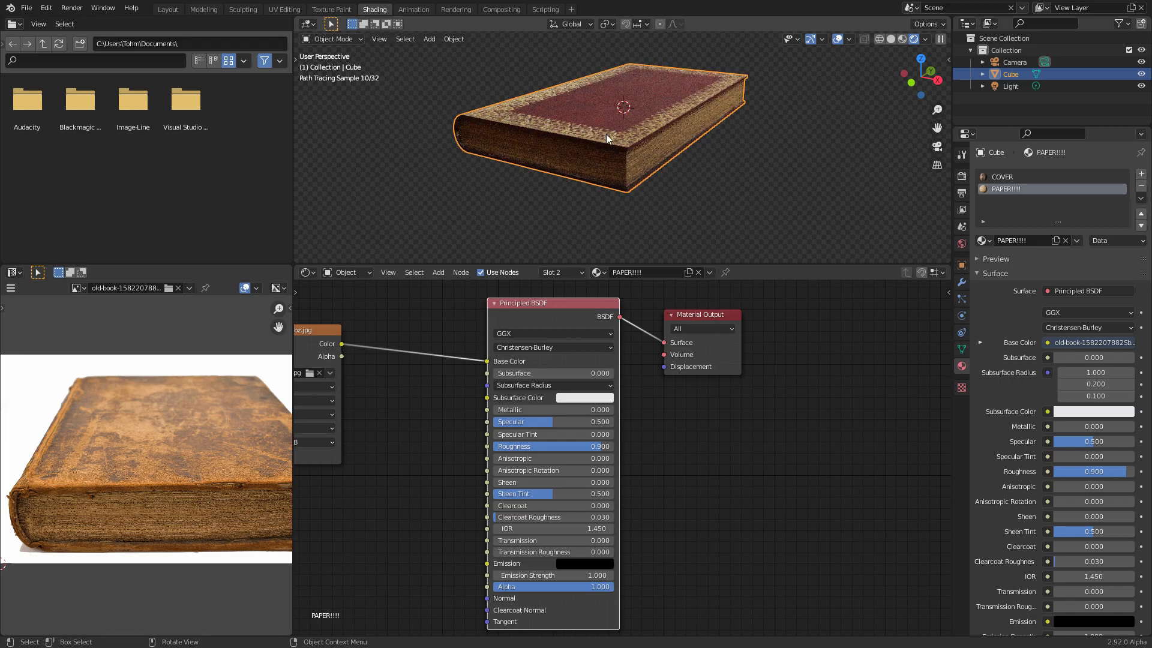
middle_click_drag(491, 389, 738, 373)
left_click_drag(630, 410, 517, 380)
key("g")
left_click(380, 392)
key("shift+s")
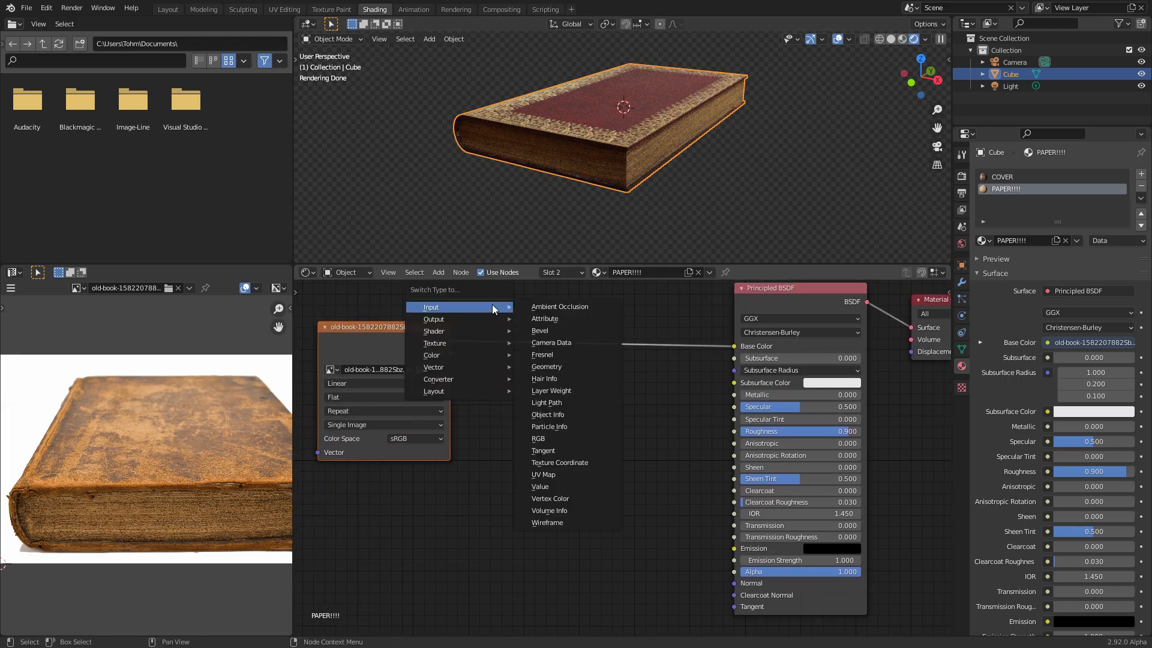
key("shift+a")
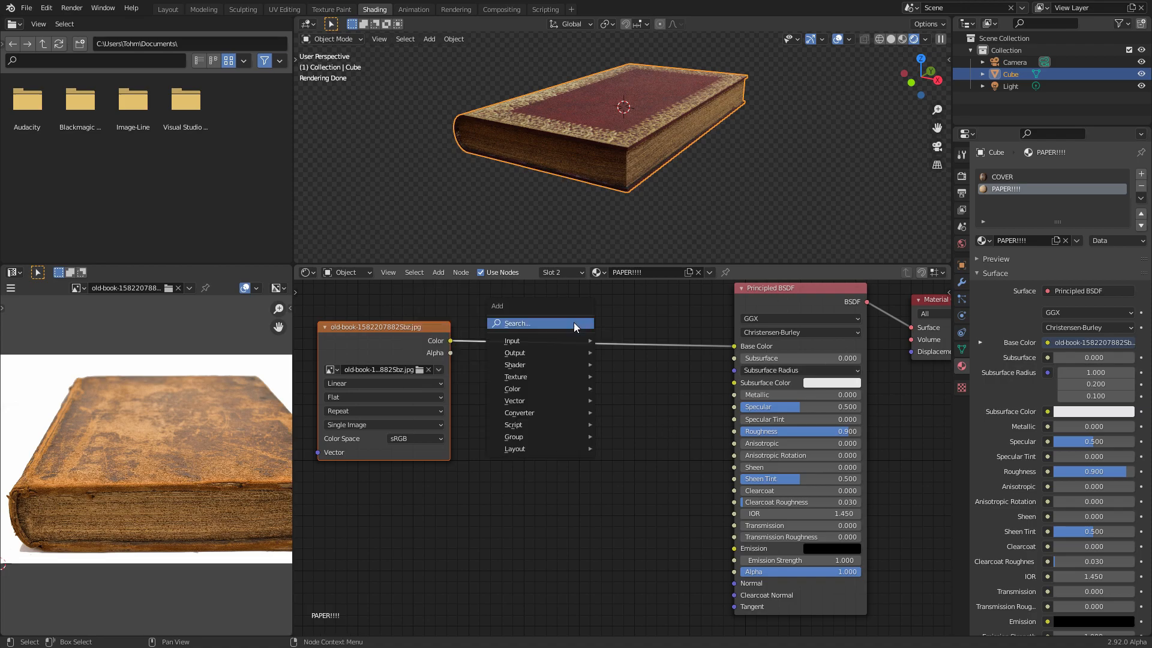
left_click(591, 336)
left_click(588, 419)
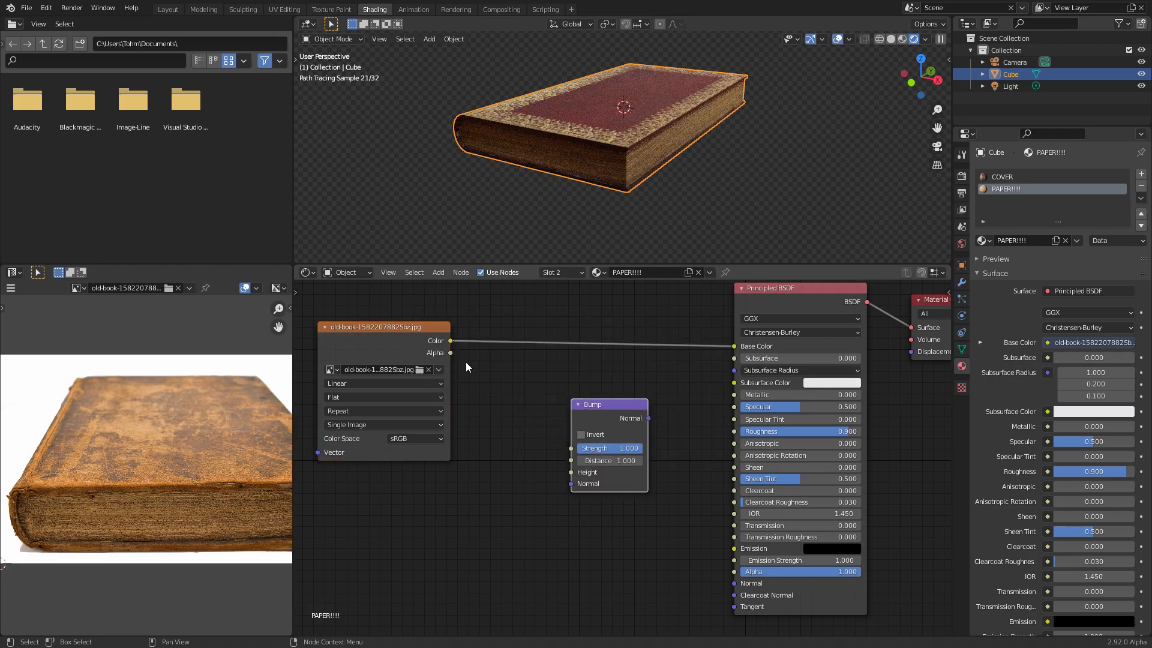
left_click_drag(450, 342, 455, 365)
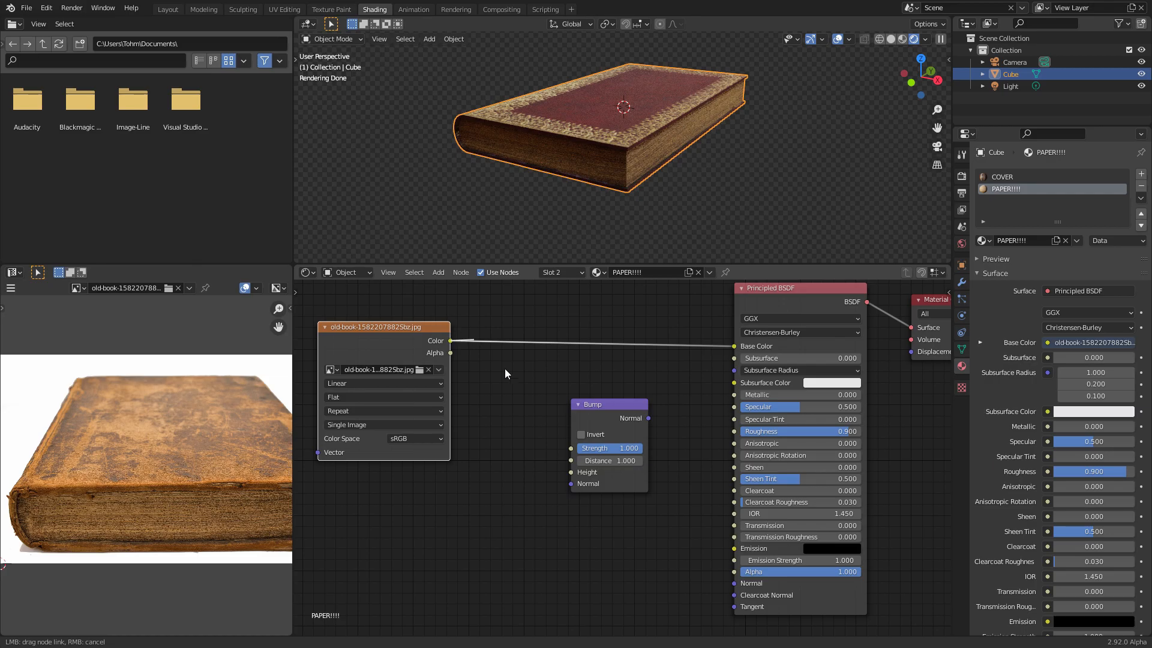
left_click_drag(571, 473, 571, 473)
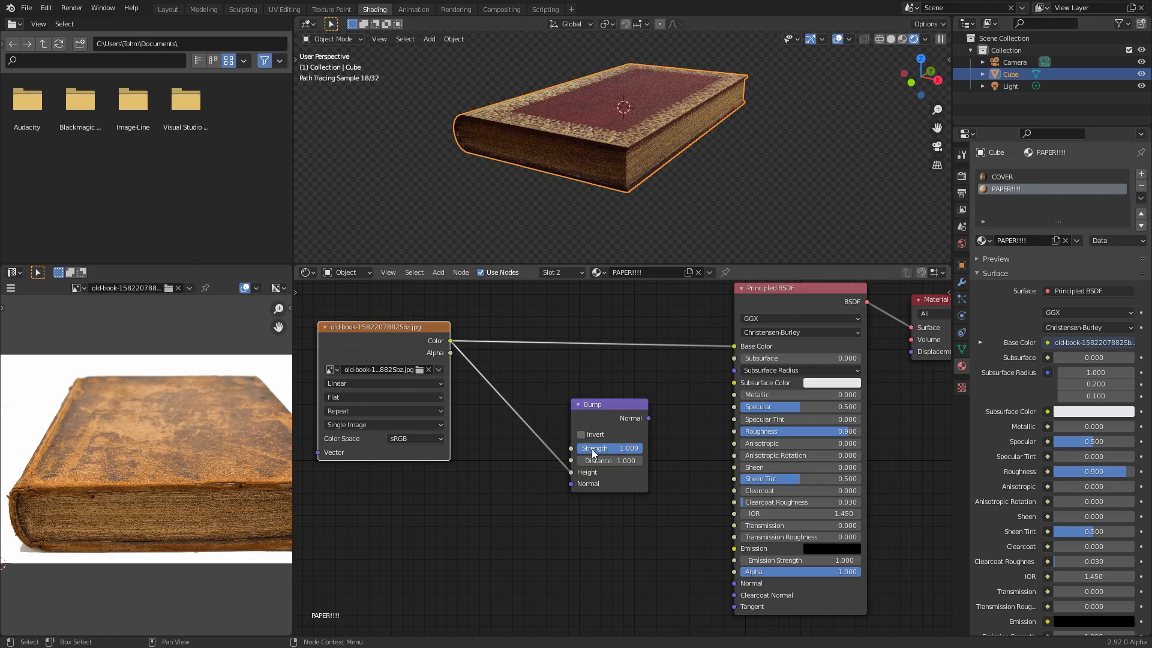
Step: Preview the Bump node's output on the book's paper edges through a Viewer
left_click(602, 404, "ctrl+shift")
scroll(642, 179, "up", 6)
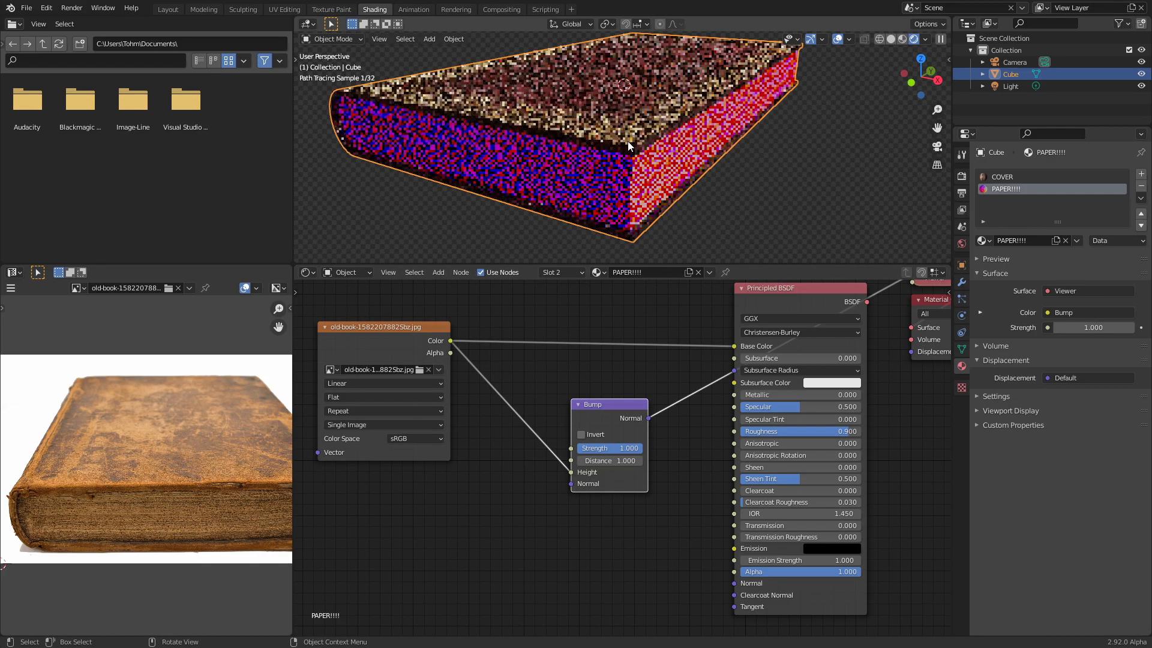
middle_click_drag(642, 104, 645, 96, "shift")
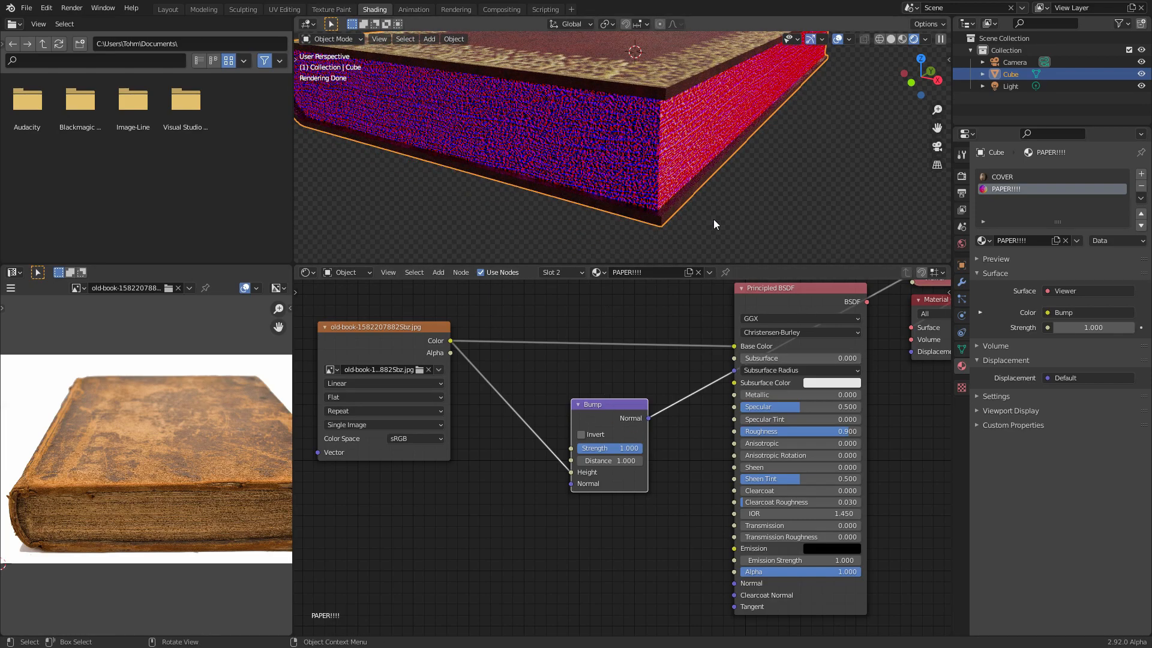
Step: Connect the Bump's Normal output to the Principled BSDF's Normal and route the Principled BSDF back to the Material Output
middle_click_drag(659, 378, 592, 335)
right_click_drag(569, 364, 695, 515, "alt")
middle_click_drag(726, 345, 708, 426)
left_click(698, 334, "ctrl+shift")
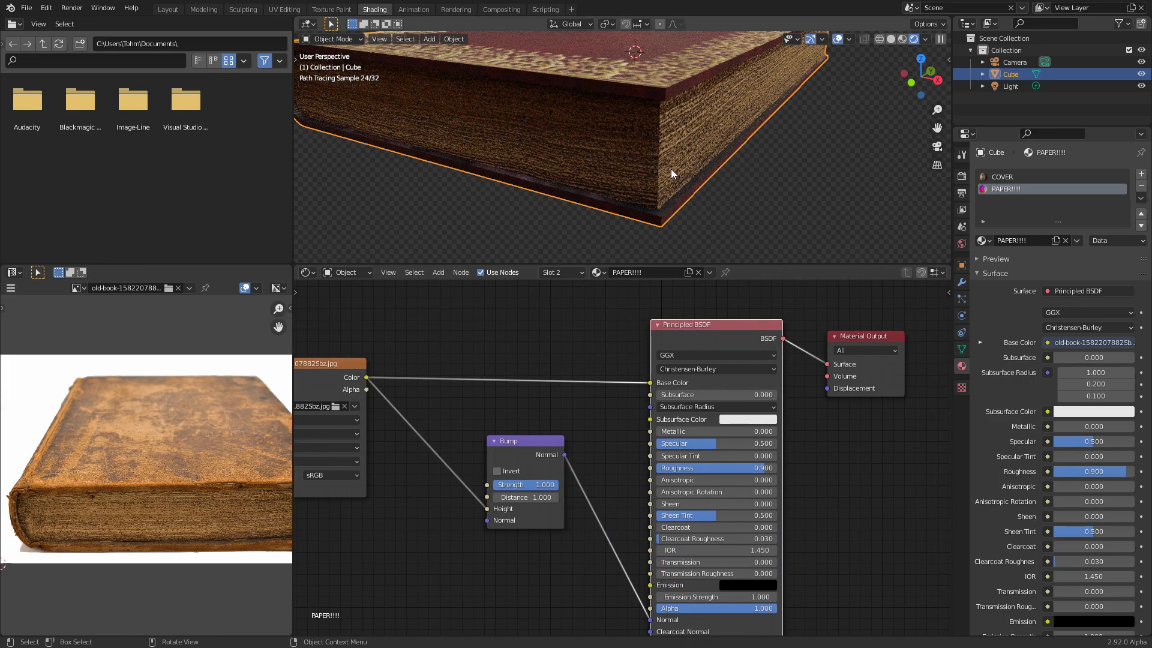
Step: Cut the link from the Bump node to the Principled BSDF to compare the paper without it, and undo the cut
scroll(670, 168, "down", 5)
right_click_drag(601, 543, 621, 440, "ctrl")
key("ctrl+z")
middle_click_drag(686, 144, 698, 117)
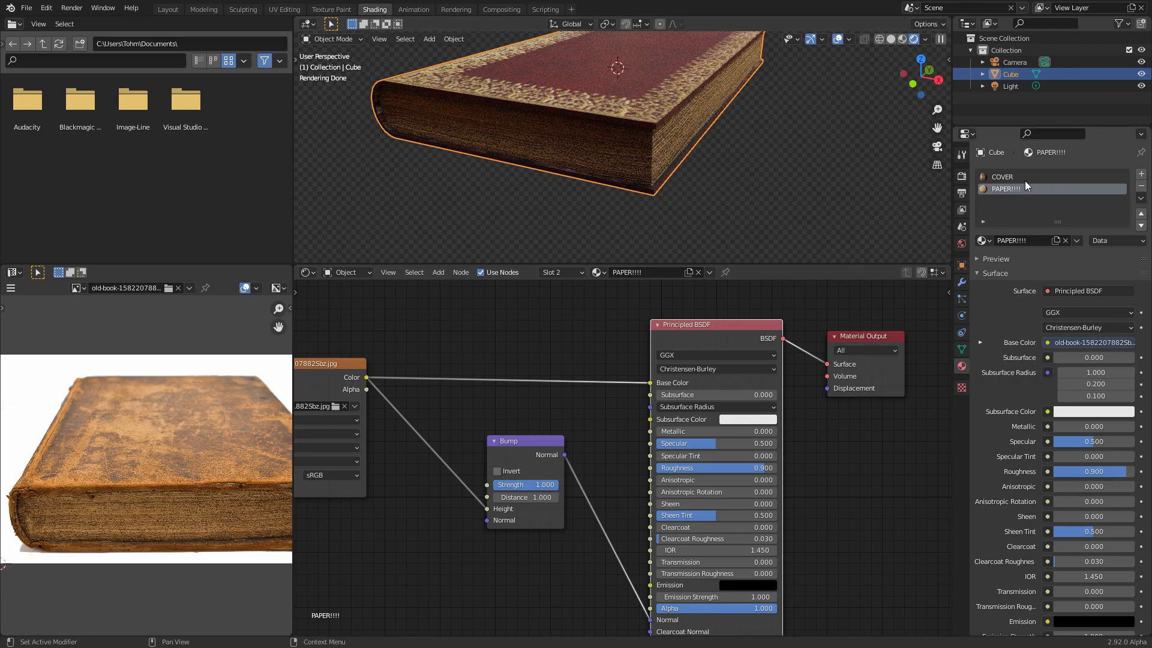
Step: Set the Principled BSDF roughness of the COVER material to 0.7
left_click(984, 177)
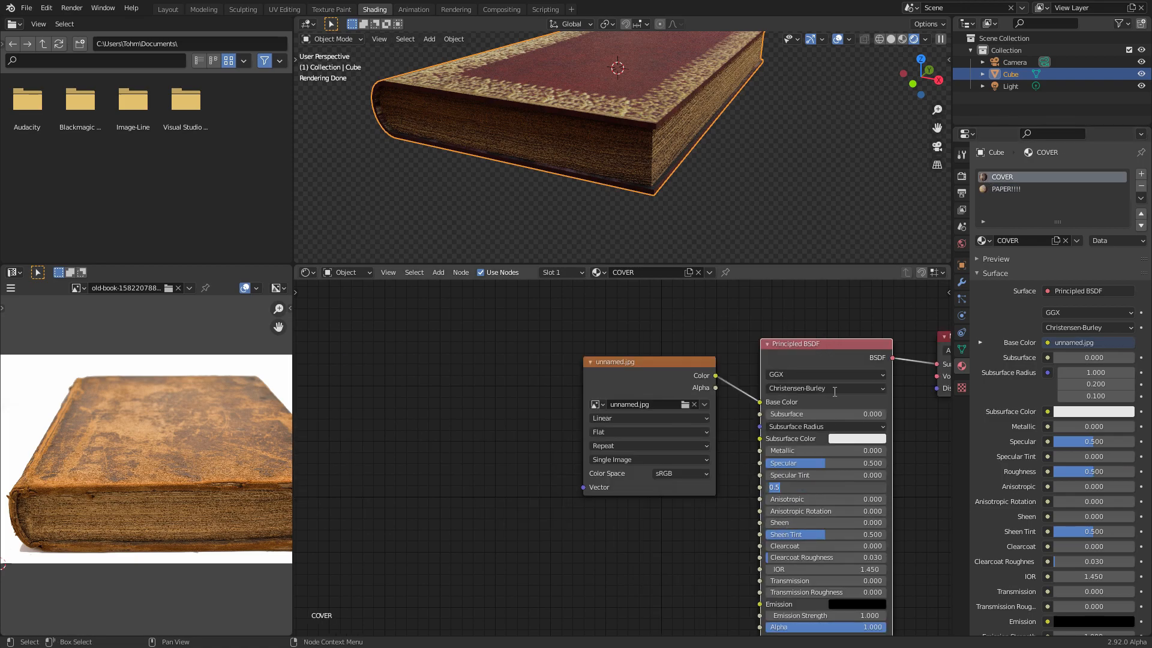
type(".7")
key("Return")
Step: Add a Bump node to the COVER material and connect the Color of unnamed.jpg to its Height
left_click_drag(522, 464, 679, 379)
key("g")
left_click(352, 380)
key("shift+a")
type("bum")
key("Return")
left_click(507, 407)
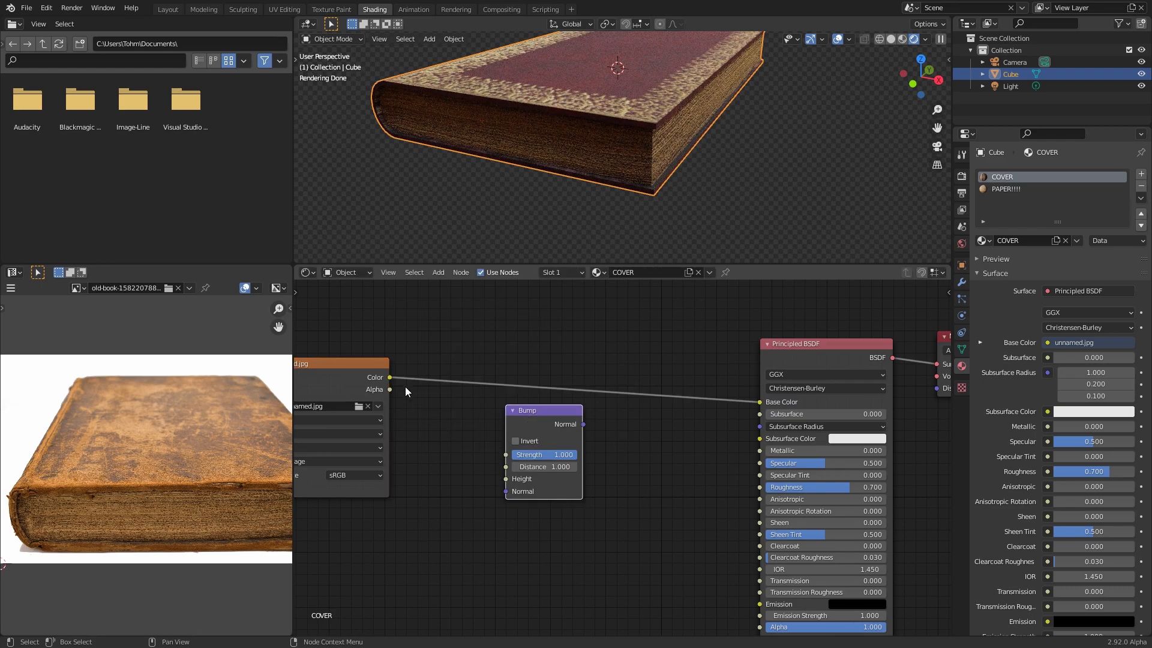
left_click_drag(393, 383, 462, 454)
left_click_drag(517, 484, 390, 377)
Step: Connect the cover Bump's Normal output to the Principled BSDF's Normal input and shift the Bump node lower
middle_click_drag(587, 441, 498, 401)
left_click_drag(494, 384, 671, 599)
left_click_drag(452, 384, 452, 443)
mouse_move(684, 85)
middle_mouse_down()
mouse_move(702, 138)
mouse_move(664, 153)
mouse_move(682, 123)
middle_mouse_up()
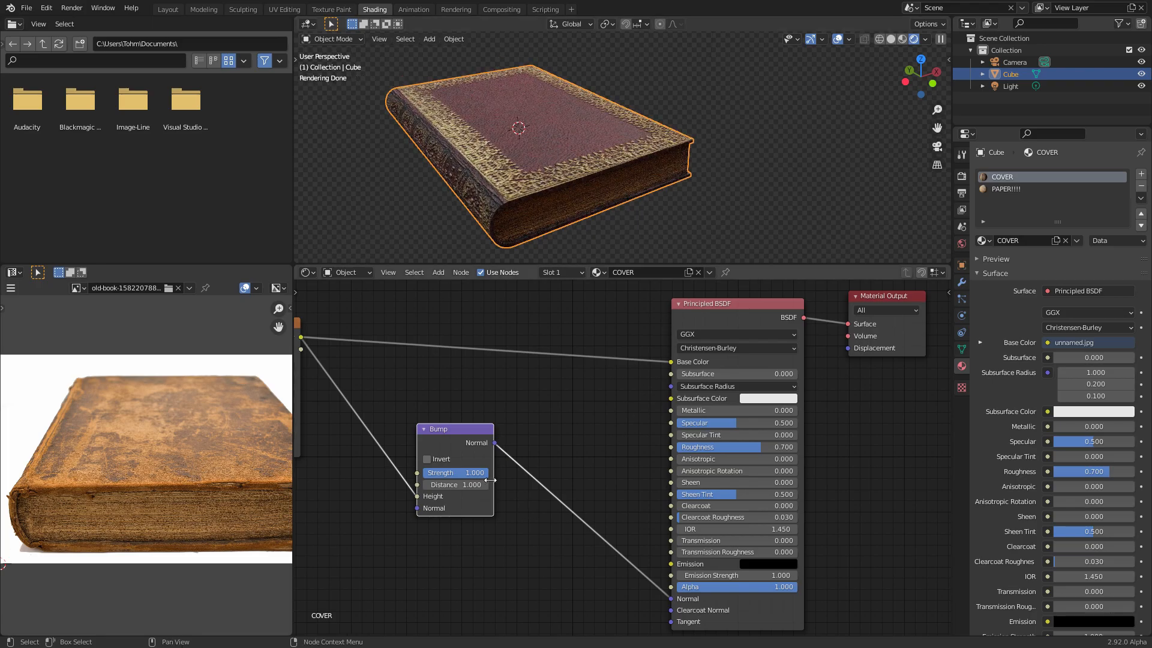
Step: Set the strength of the COVER material's Bump node to 0.2
middle_click_drag(498, 488, 672, 438)
scroll(649, 408, "up", 2)
left_click(650, 408)
type(".")
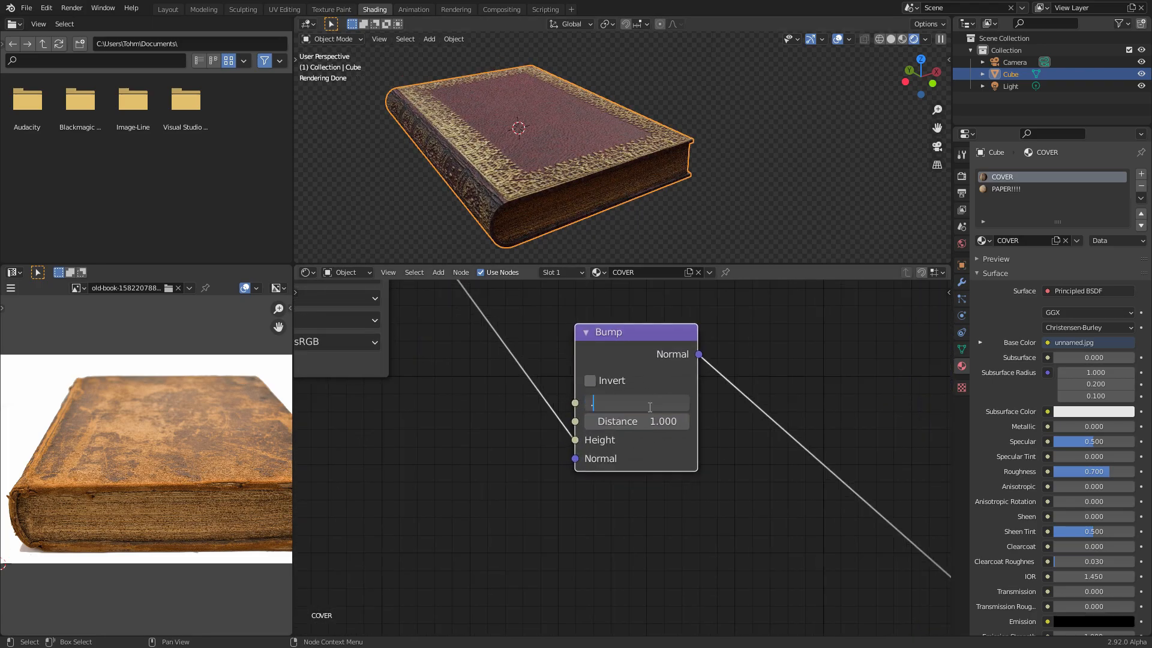
type("2")
key("Return")
scroll(463, 148, "up", 3)
middle_click_drag(463, 148, 617, 123)
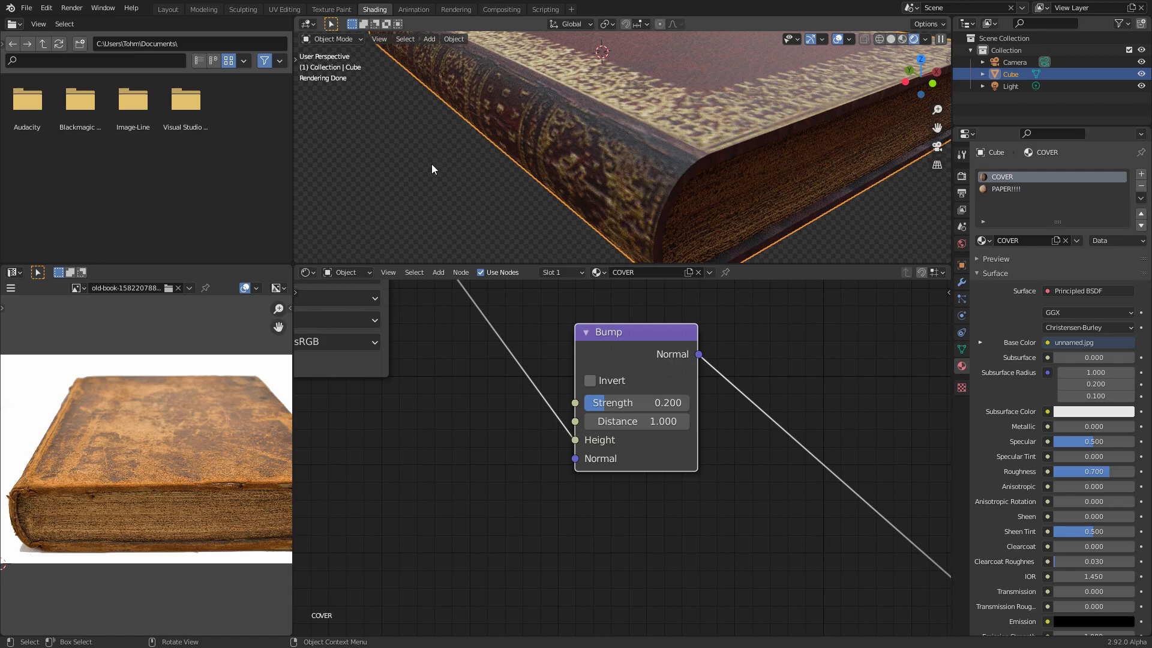
Step: Deselect the book and examine its rendered cover and paper without the selection outline
scroll(497, 138, "down", 6)
left_click(671, 70)
middle_click_drag(659, 106, 567, 121)
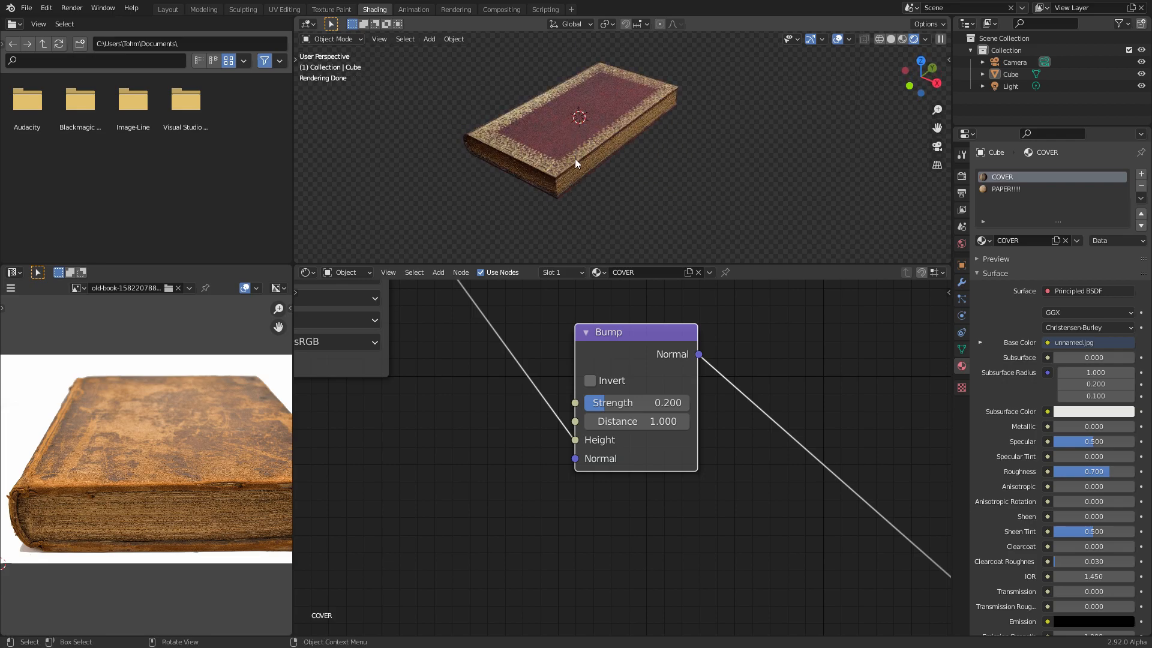
Step: Add a plane inside the book's mesh in edit mode, with the PAPER!!!! material slot active
left_click(573, 146)
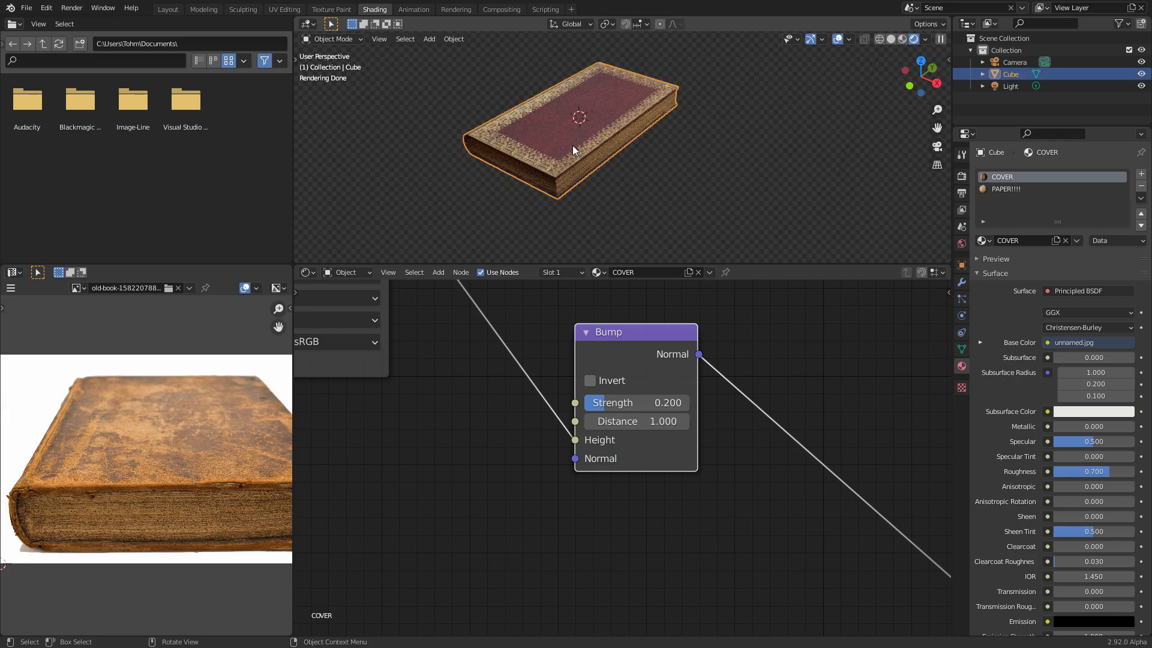
scroll(622, 138, "up", 2)
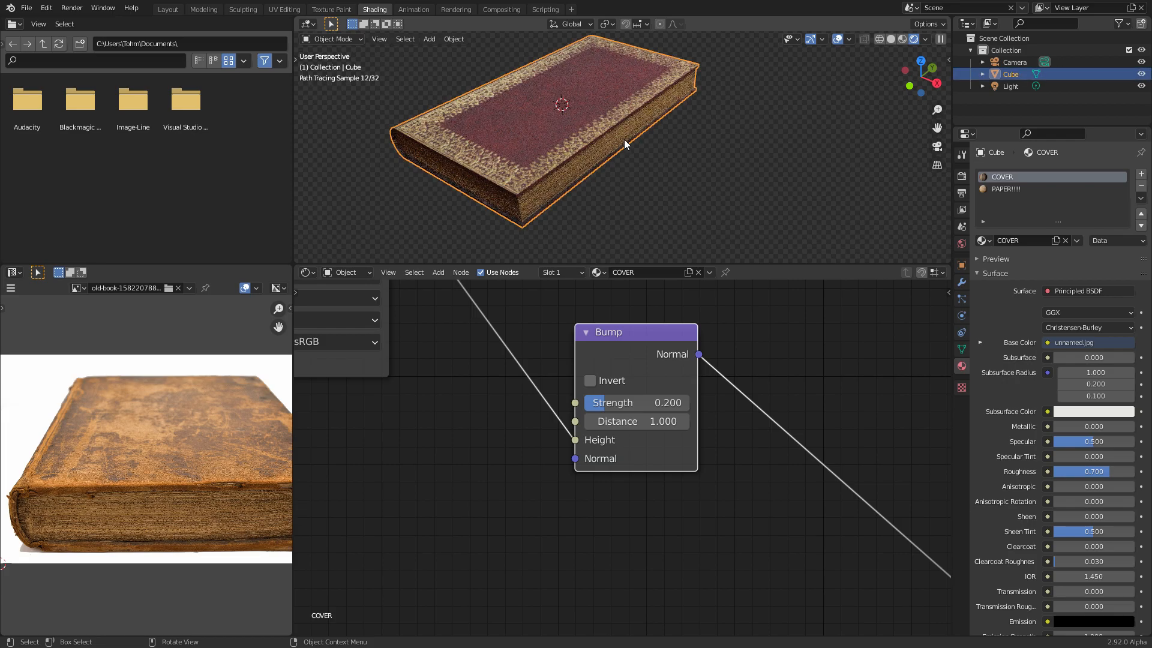
left_click(1006, 188)
key("Tab")
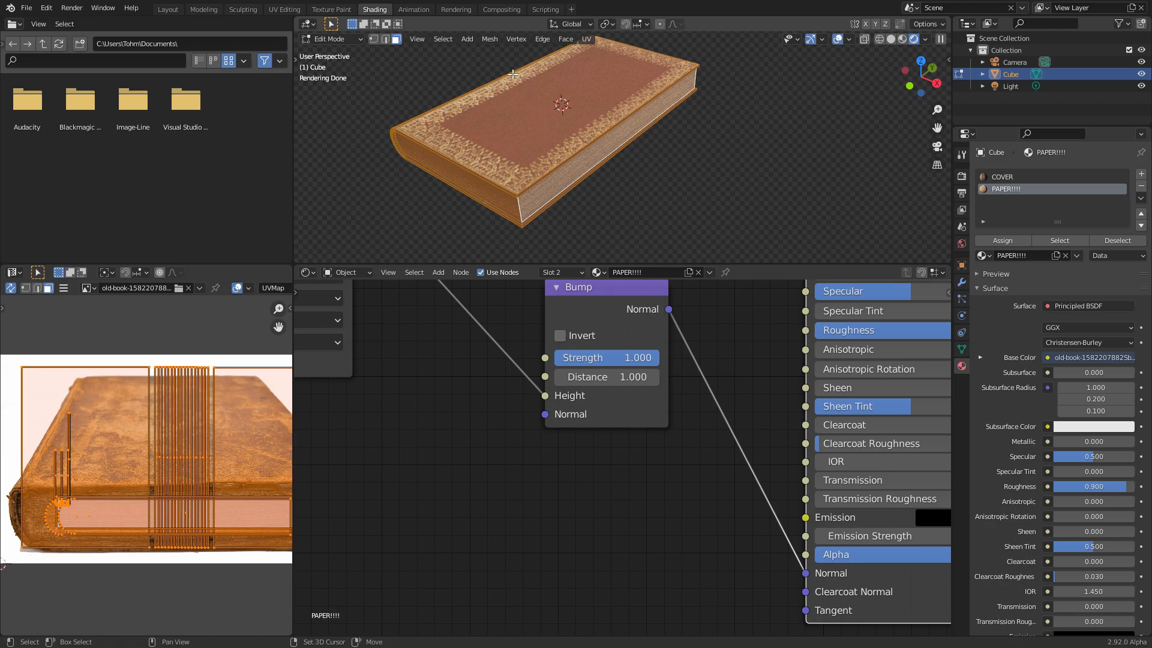
left_click(735, 138)
key("Tab")
key("Tab")
key("shift+a")
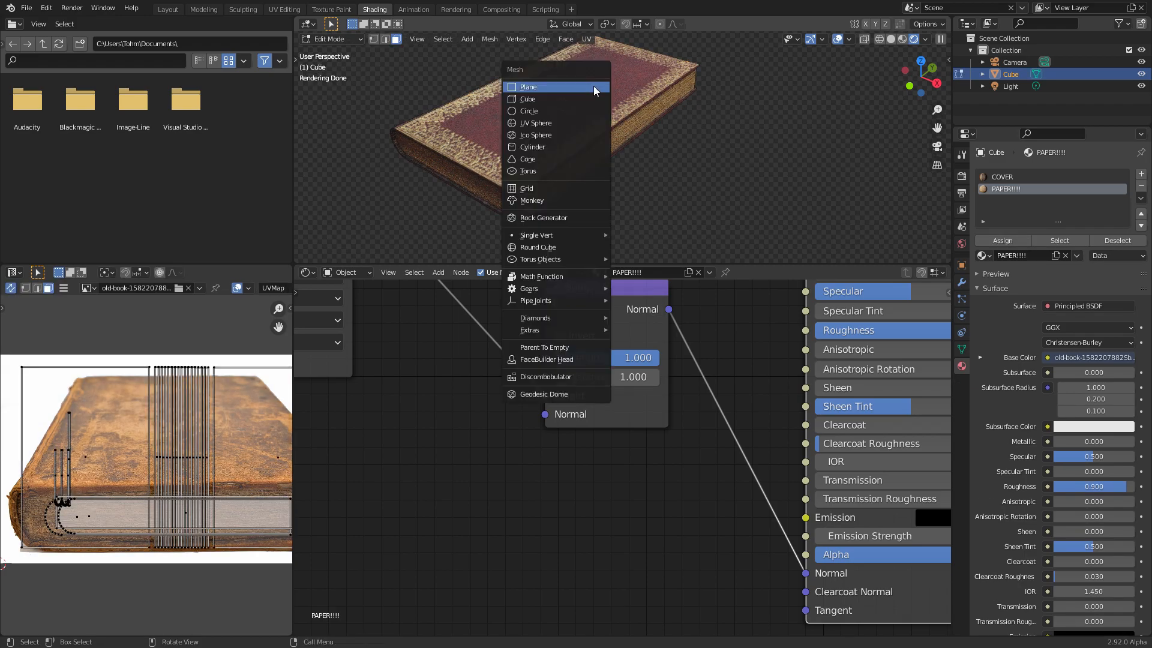
left_click(564, 88)
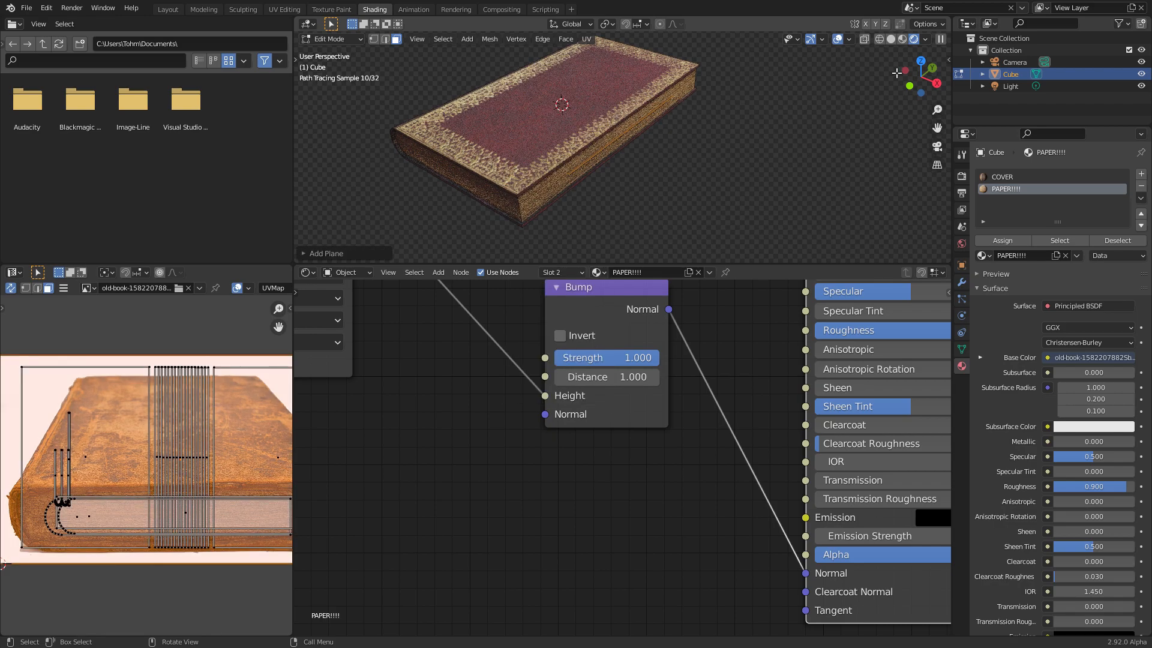
Step: Scale the new plane along Y by about 1.6 in a wireframe top view to match the book's length
left_click(921, 60)
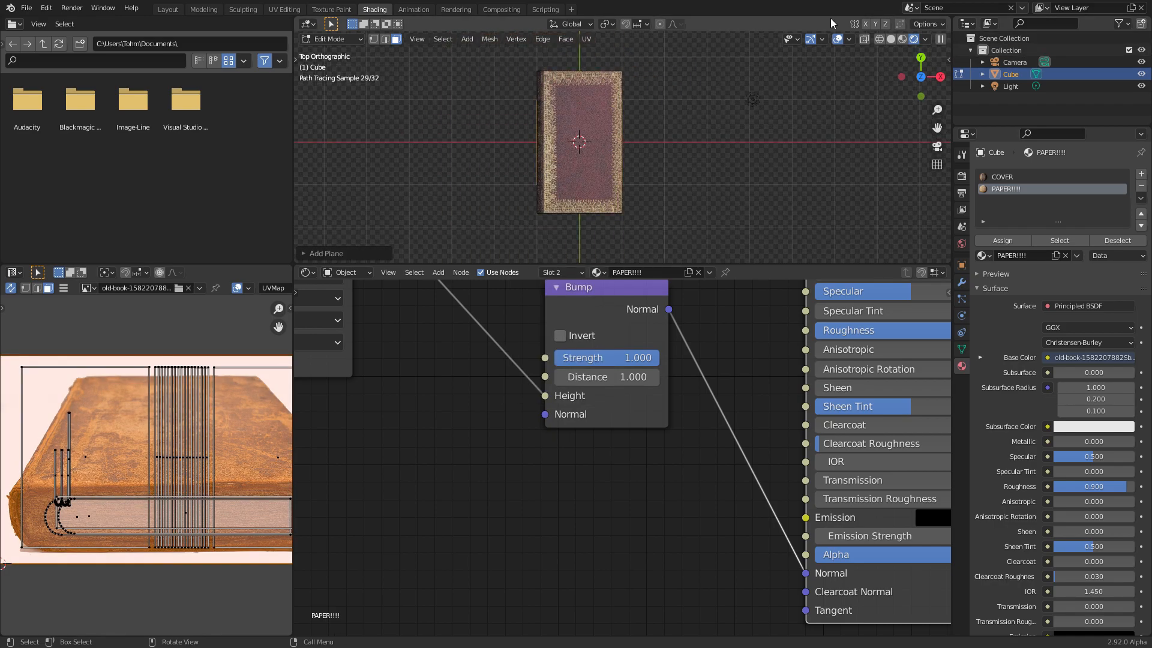
left_click(891, 39)
key("s")
key("y")
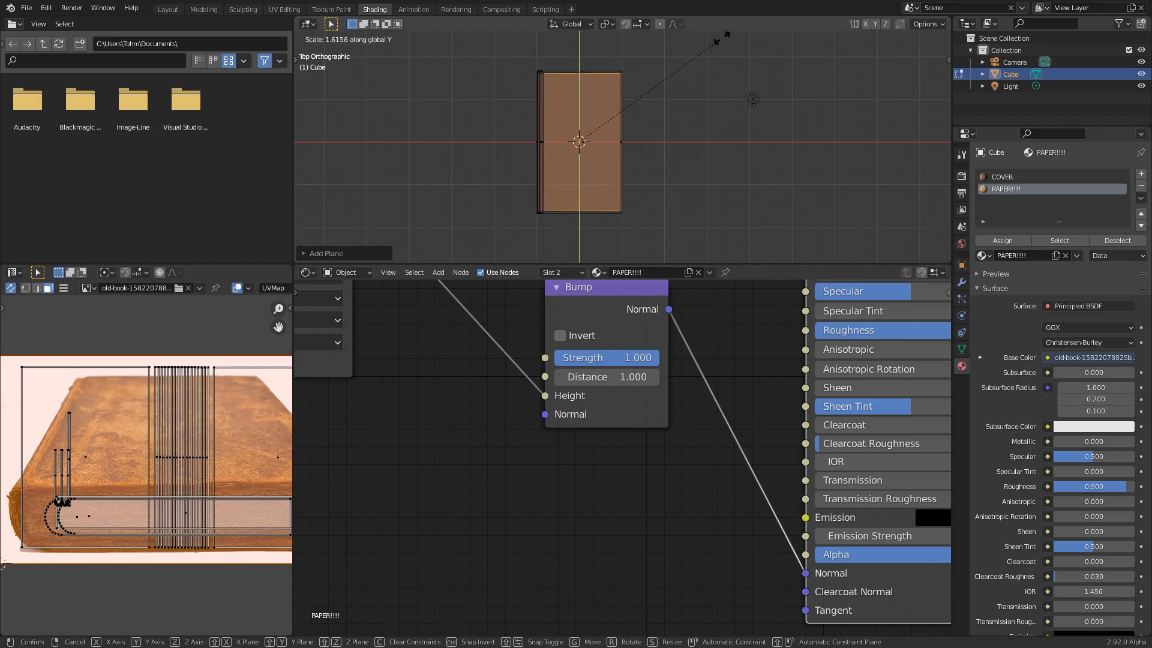
left_click(711, 256)
Step: Move, rotate and slightly resize the plane so it sticks out unevenly past the book's edges like a loose page
scroll(702, 212, "up", 3)
middle_click_drag(630, 103, 622, 201, "shift")
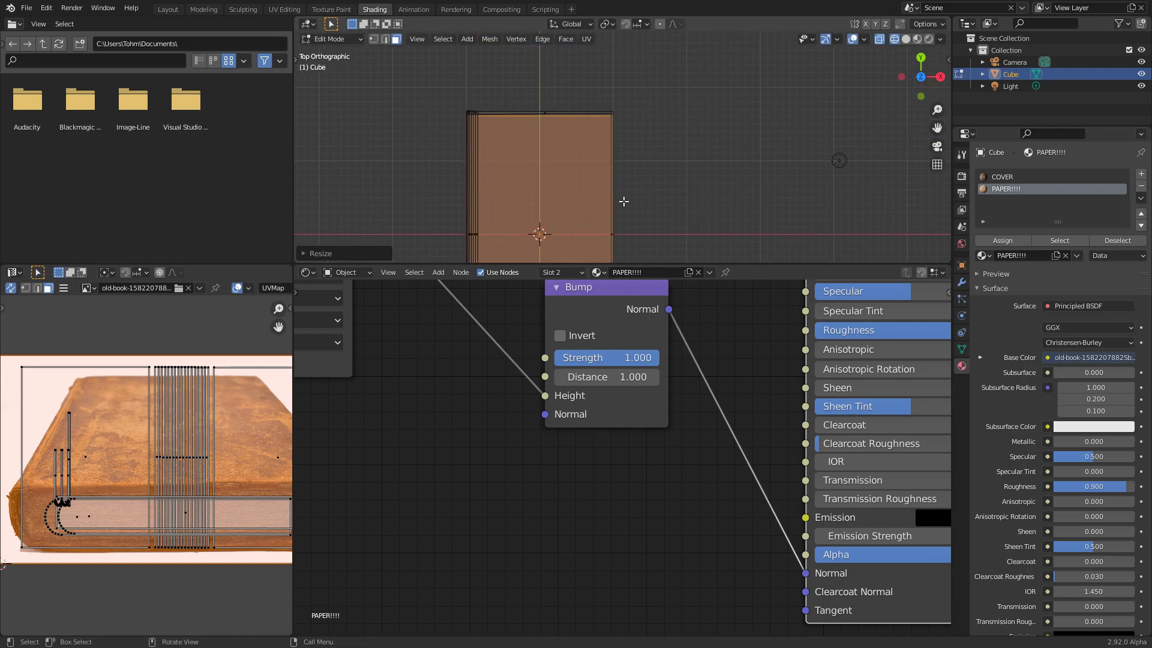
key("g")
left_click(619, 175)
key("r")
left_click(675, 146)
key("g")
key("s")
left_click(696, 135)
key("g")
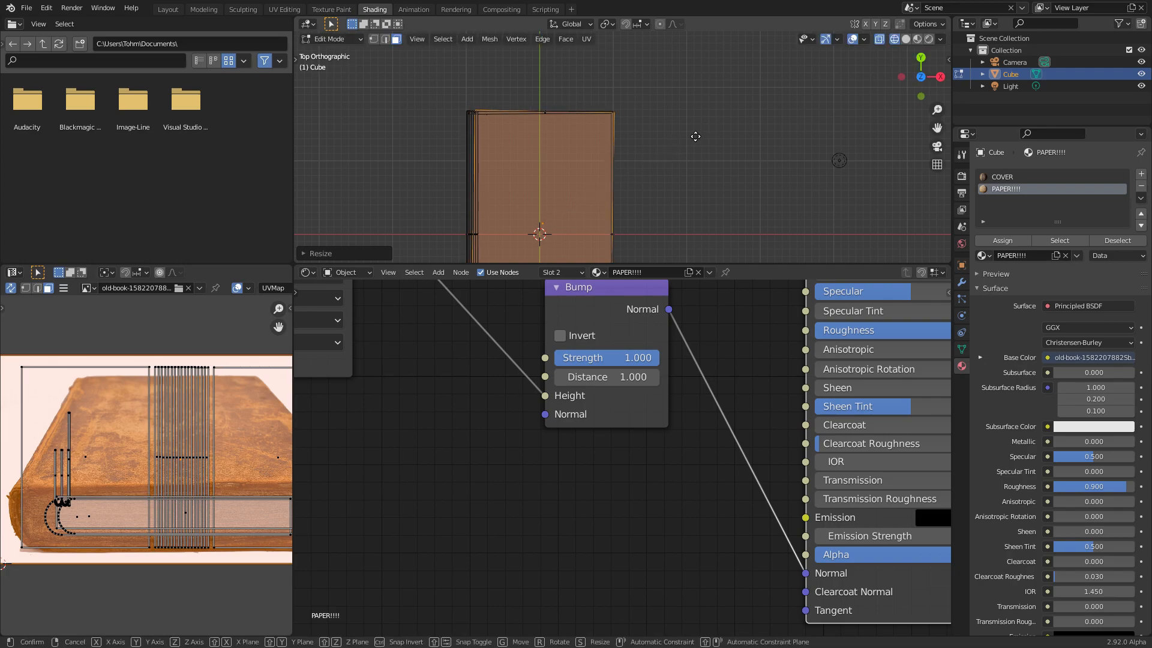
left_click(700, 120)
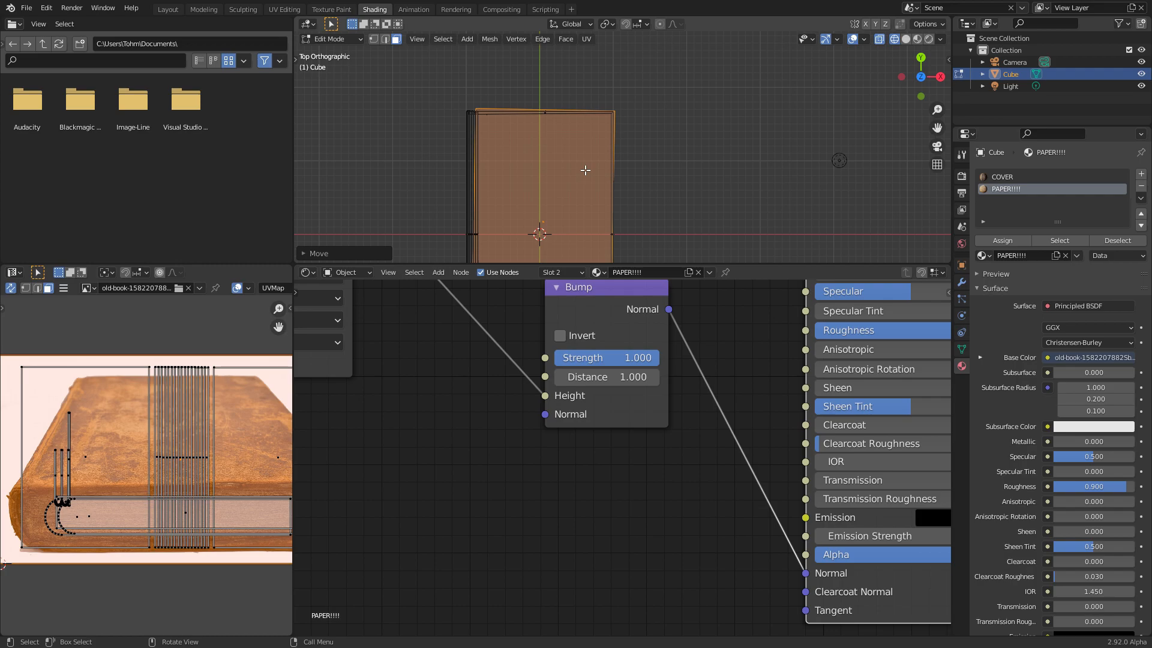
Step: Return to rendered shading and assign the PAPER!!!! material to the loose page plane
middle_click_drag(577, 169, 526, 86)
scroll(683, 187, "up", 3)
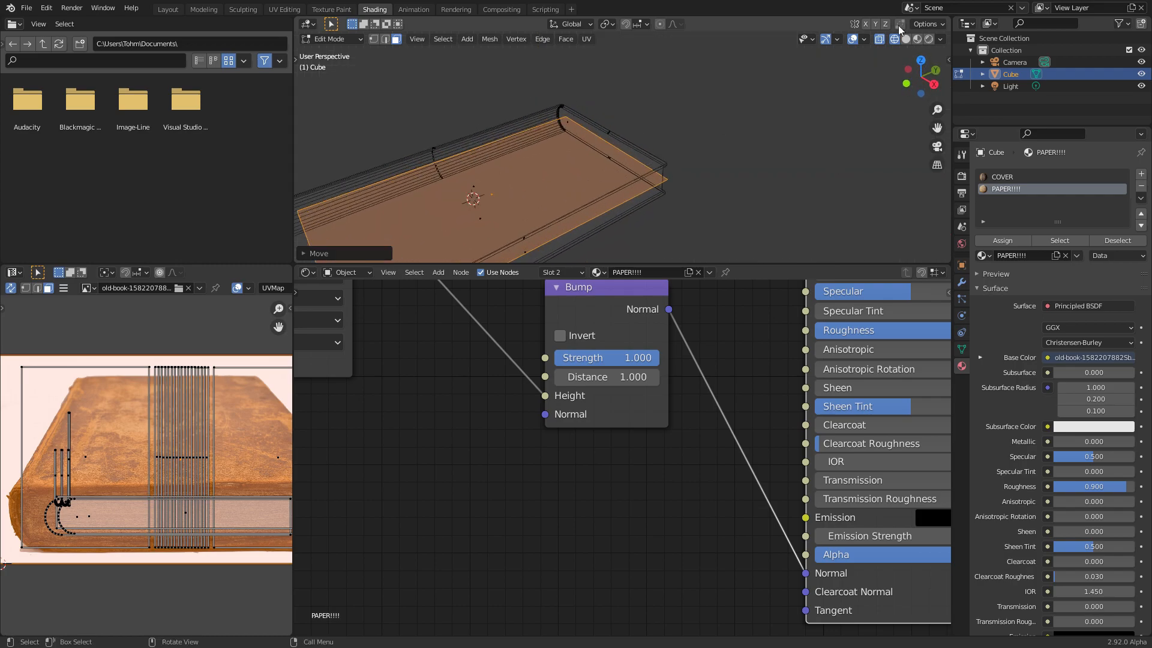
left_click(929, 39)
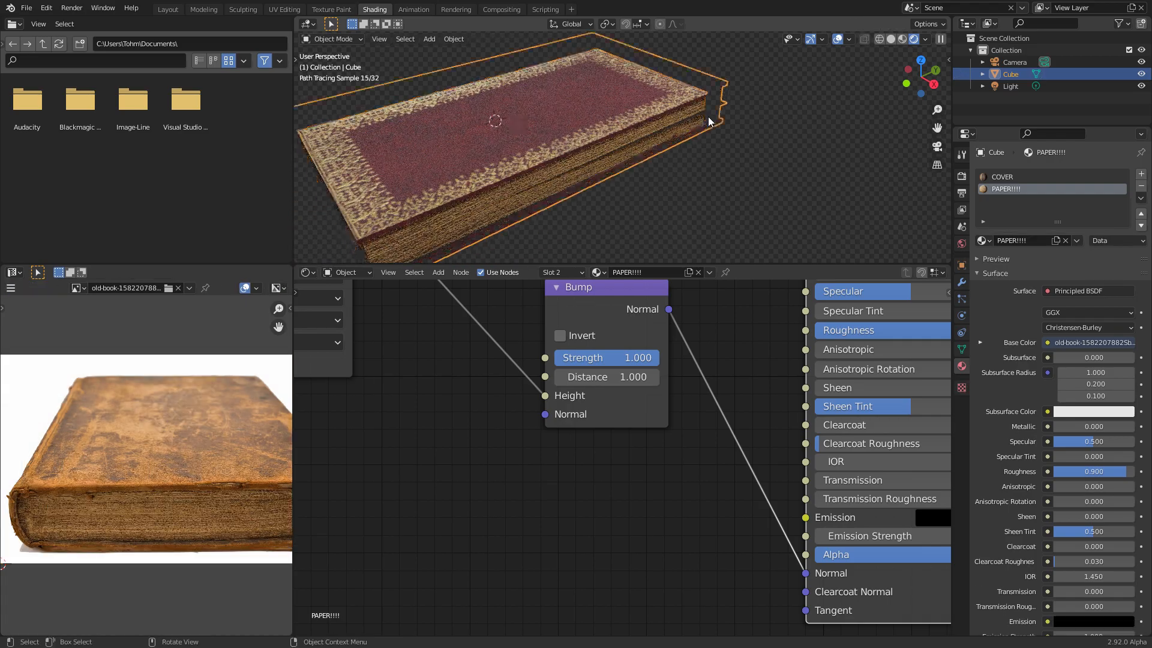
scroll(708, 116, "up", 3)
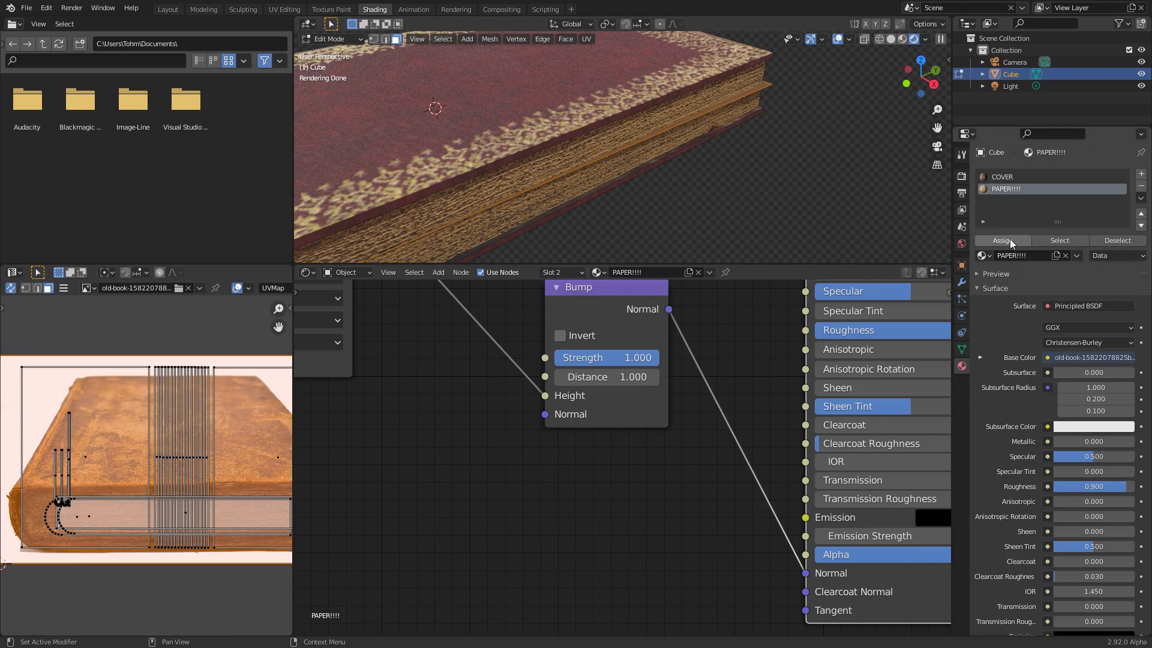
left_click(1010, 239)
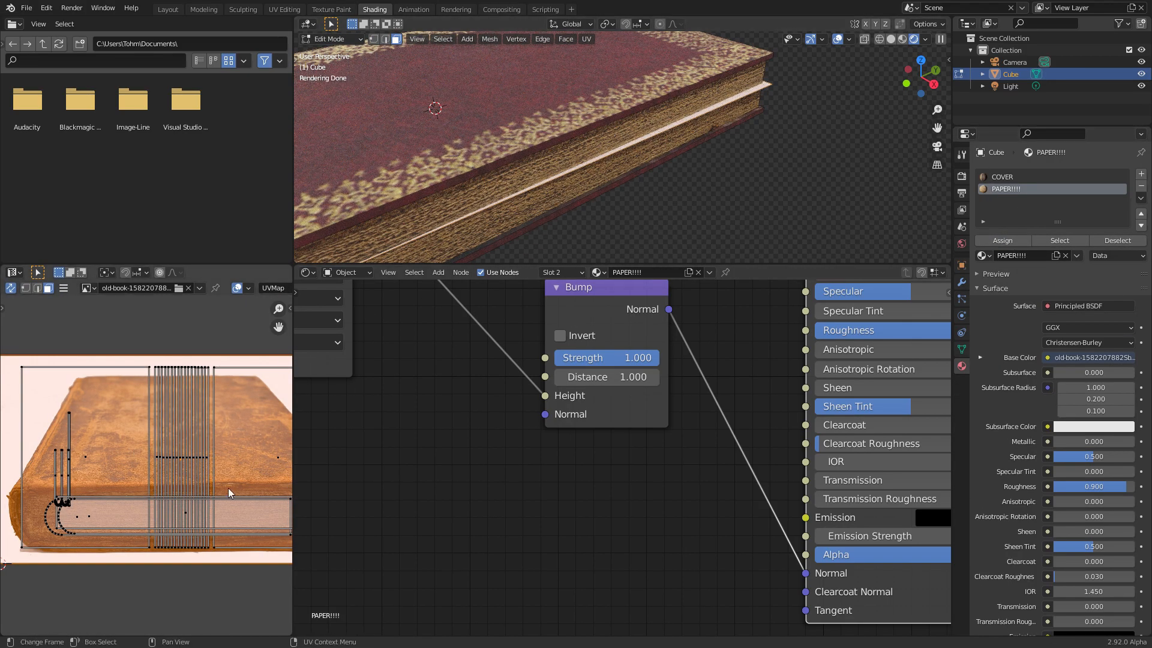
Step: Shrink and reposition the loose page's UV face so it covers only the paper area of the old book image
scroll(154, 480, "down", 4)
scroll(264, 423, "up", 2)
key("s")
left_click(194, 451)
scroll(193, 452, "up", 2)
scroll(191, 414, "up", 2)
key("g")
left_click(169, 433)
key("s")
left_click(149, 425)
middle_click_drag(144, 436, 212, 377)
scroll(244, 354, "up", 4)
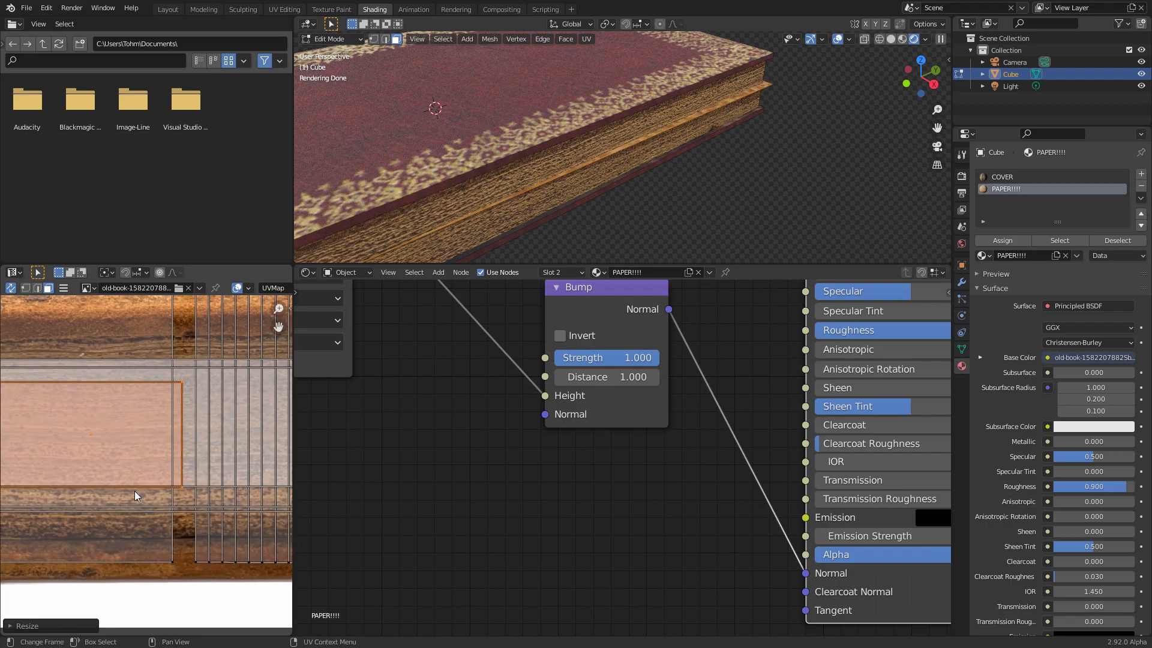
key("Tab")
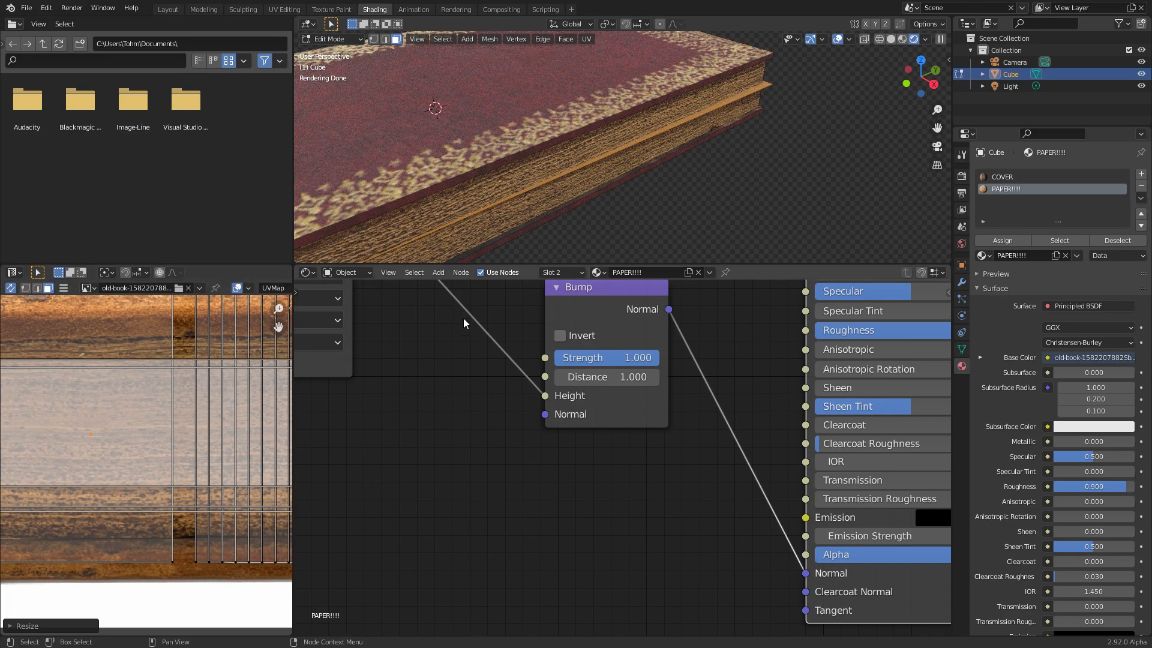
Step: Duplicate the loose page about 0.09 m upward along Z, and duplicate that copy downward along Z
scroll(769, 87, "down", 5)
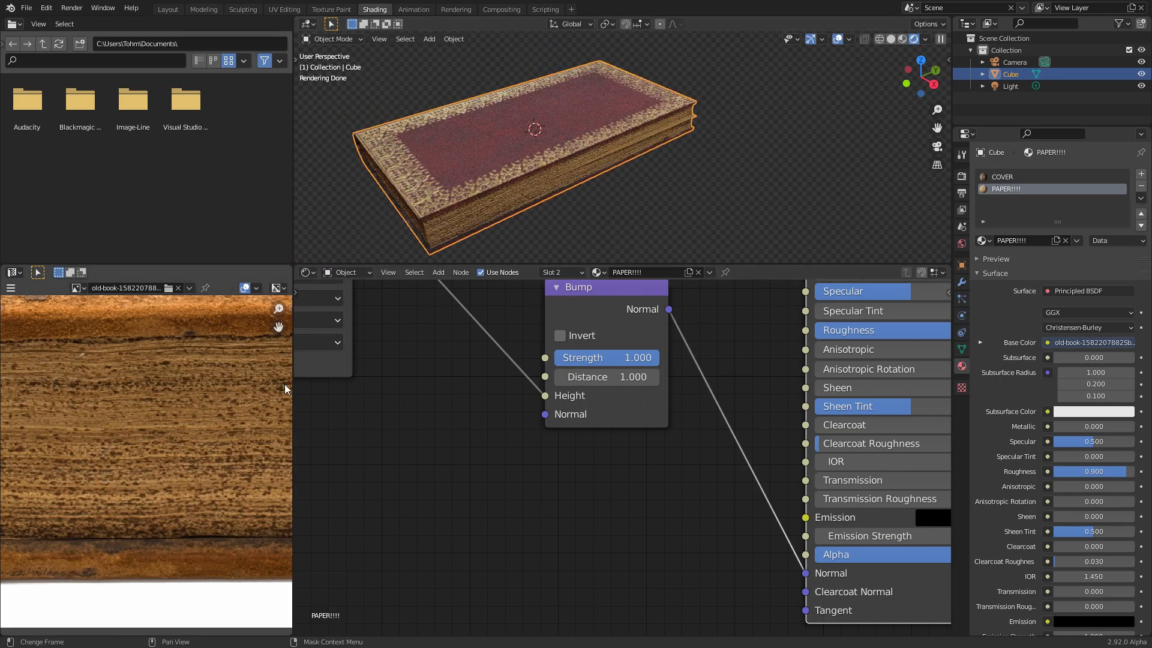
scroll(756, 88, "up", 5)
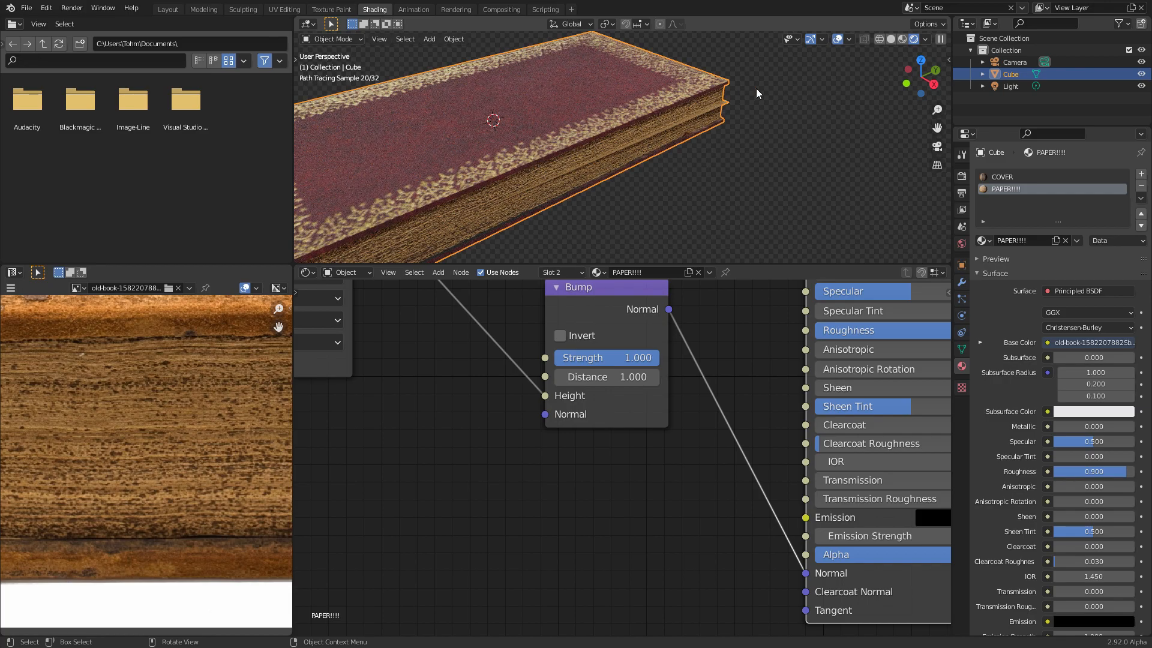
key("Tab")
left_click(935, 80)
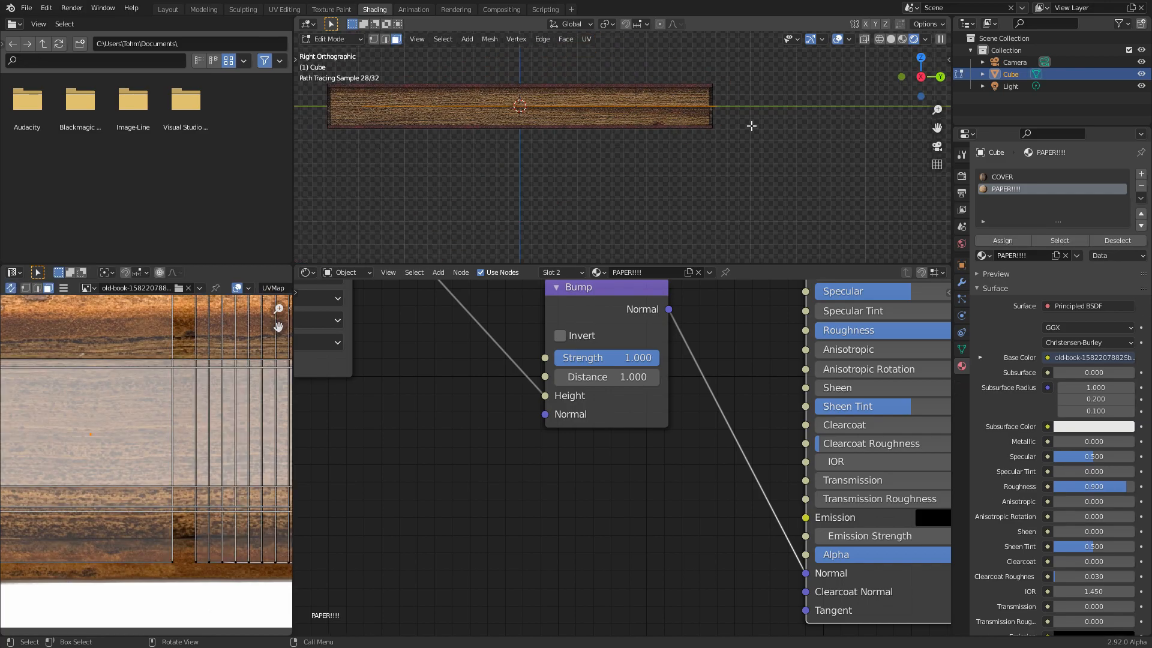
key("shift+d")
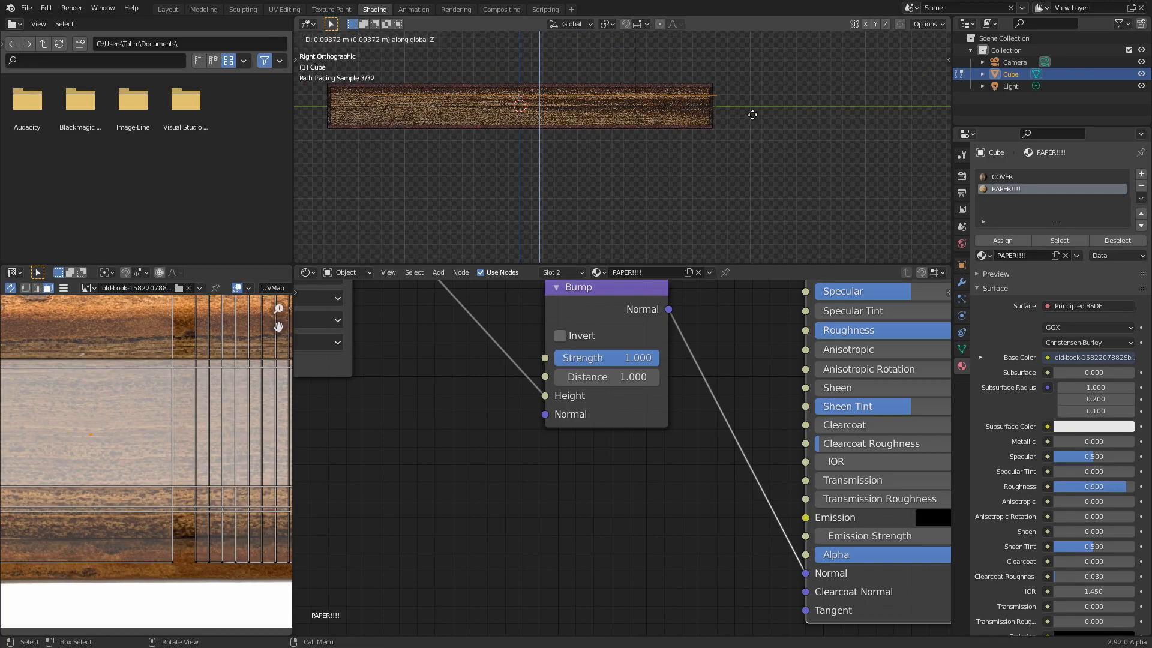
left_click(753, 115)
key("shift+d")
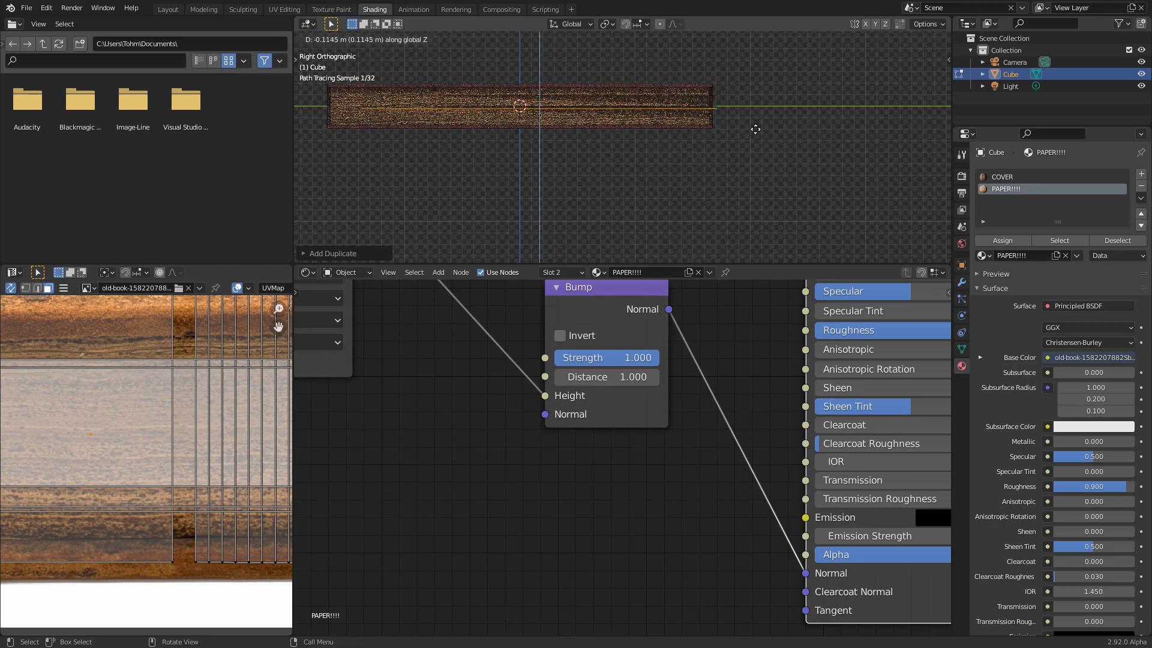
left_click(755, 133)
Step: Duplicate the selected page a short distance farther down along Z, close to the bottom cover
scroll(736, 112, "up", 3)
middle_click_drag(733, 78, 711, 165, "shift")
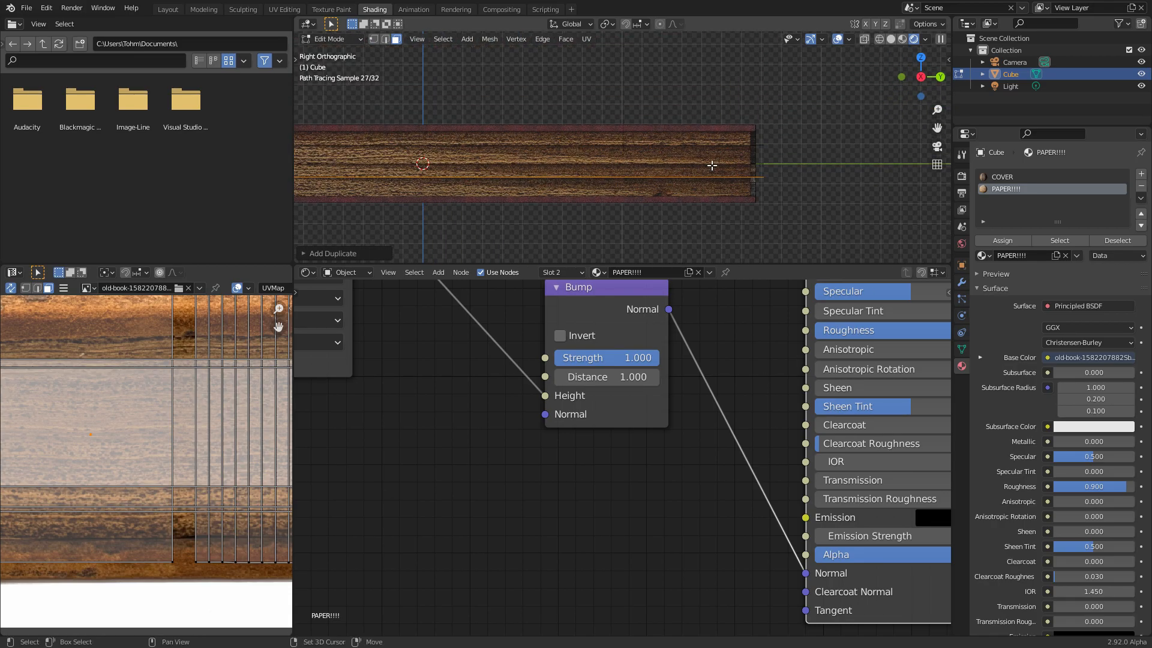
key("shift+d")
key("z")
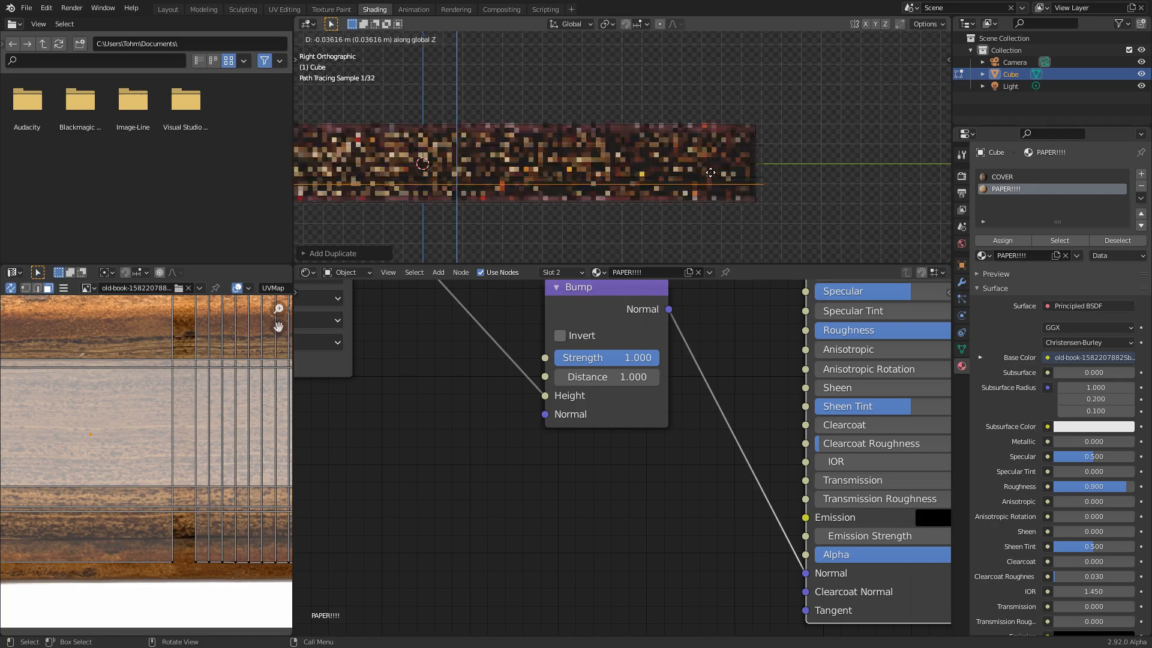
left_click(711, 176)
Step: Rotate and shift the duplicated pages from the top view so their edges look misaligned, and deselect the book
left_click(927, 58)
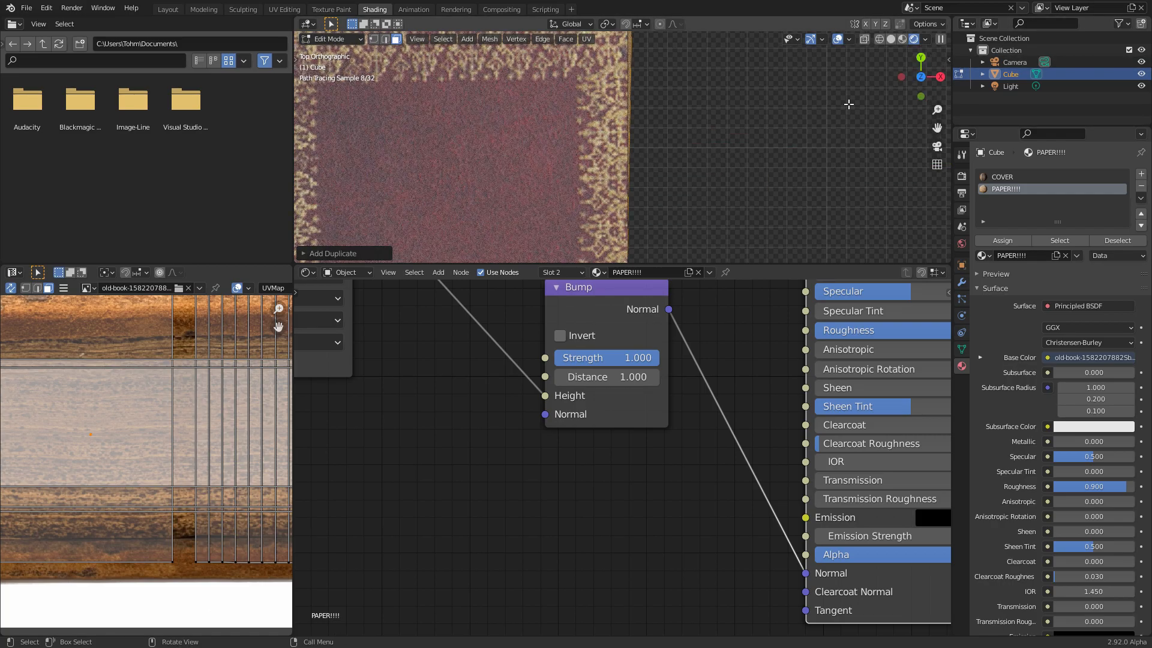
middle_click_drag(660, 72, 669, 218, "shift")
key("r")
left_click(682, 98)
key("g")
key("r")
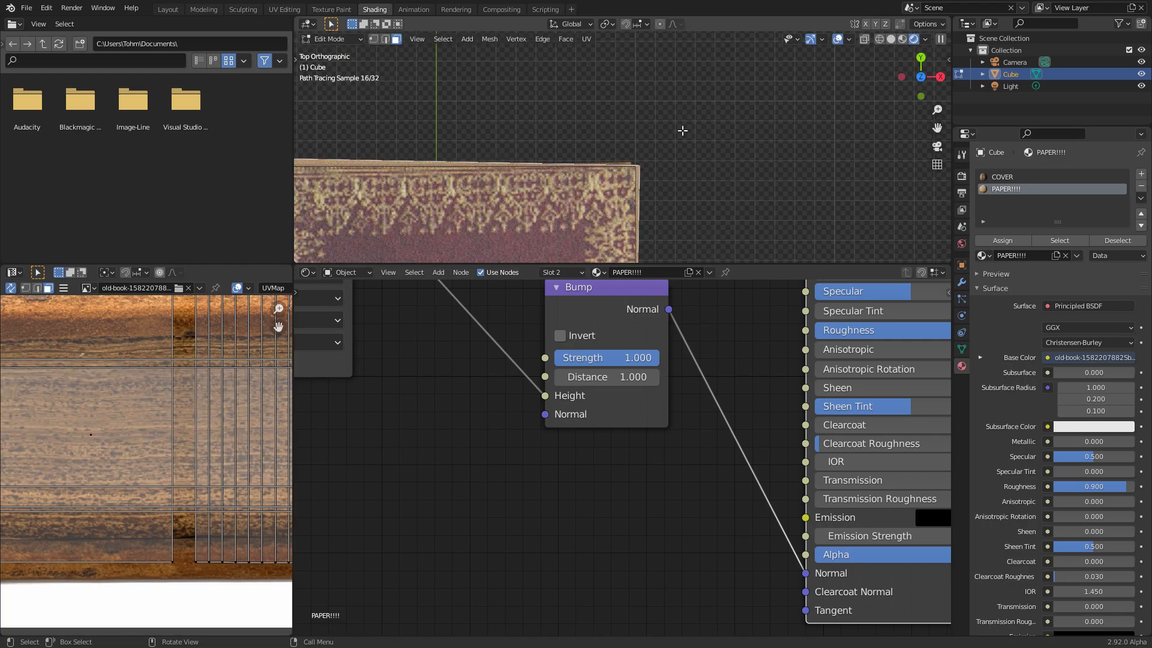
left_click(673, 126)
key("g")
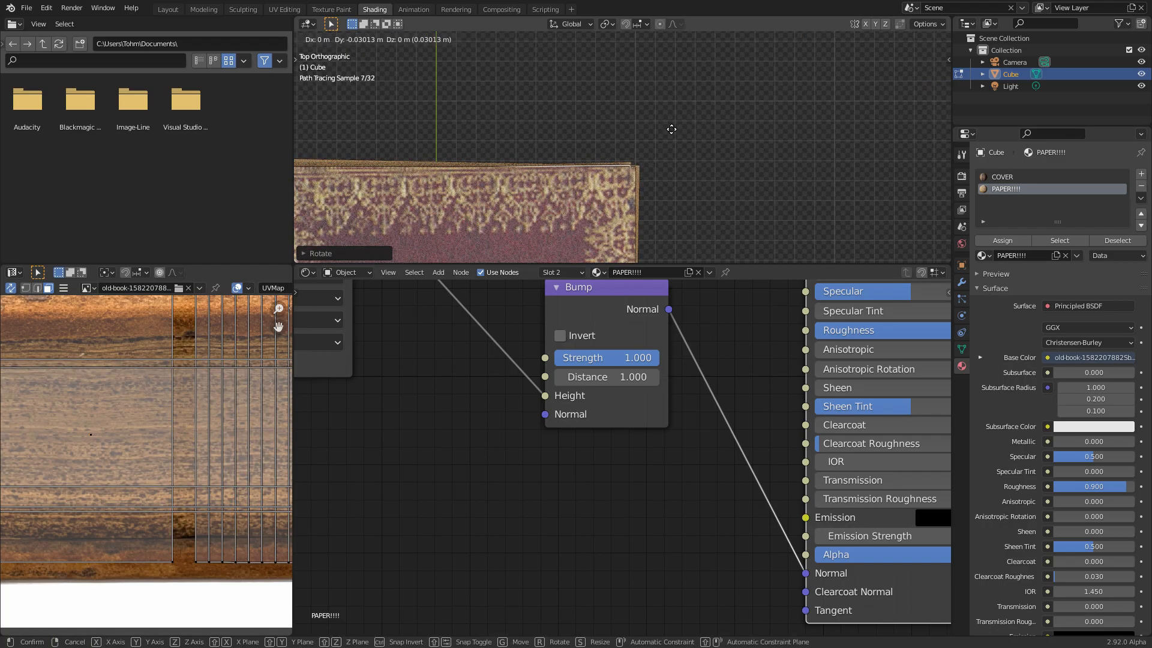
left_click(671, 129)
key("Tab")
left_click(699, 179)
Step: Select the page protruding above the bottom cover and reposition it from the top view
middle_click_drag(585, 200, 642, 71)
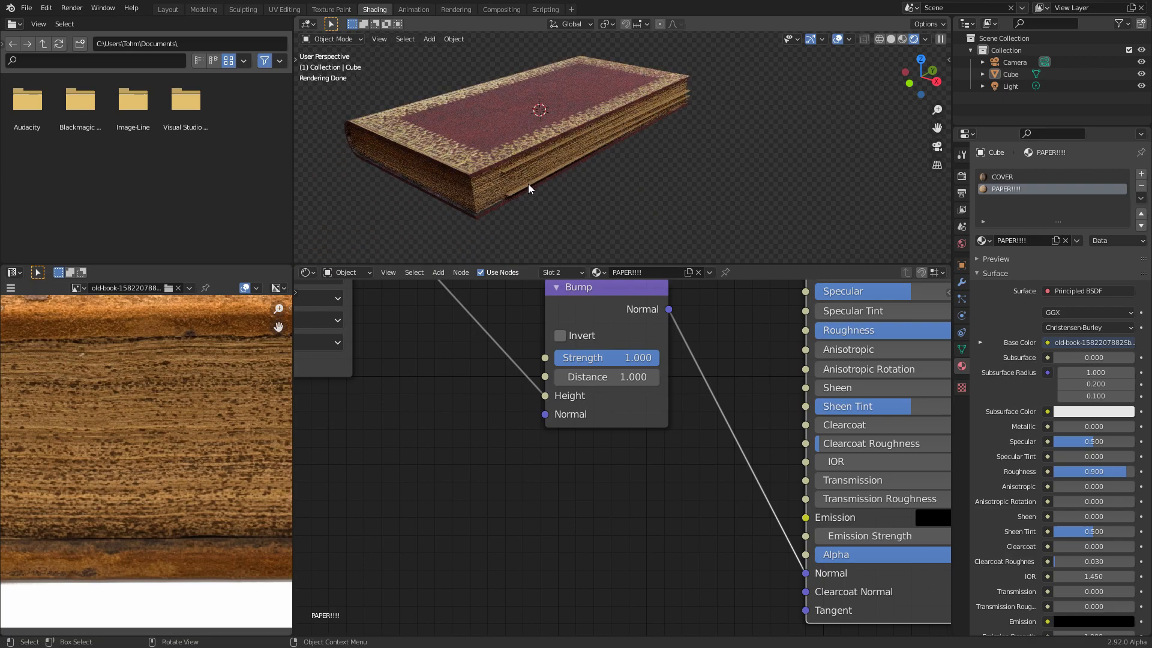
left_click(528, 184)
key("Tab")
left_click(525, 189)
left_click(525, 188)
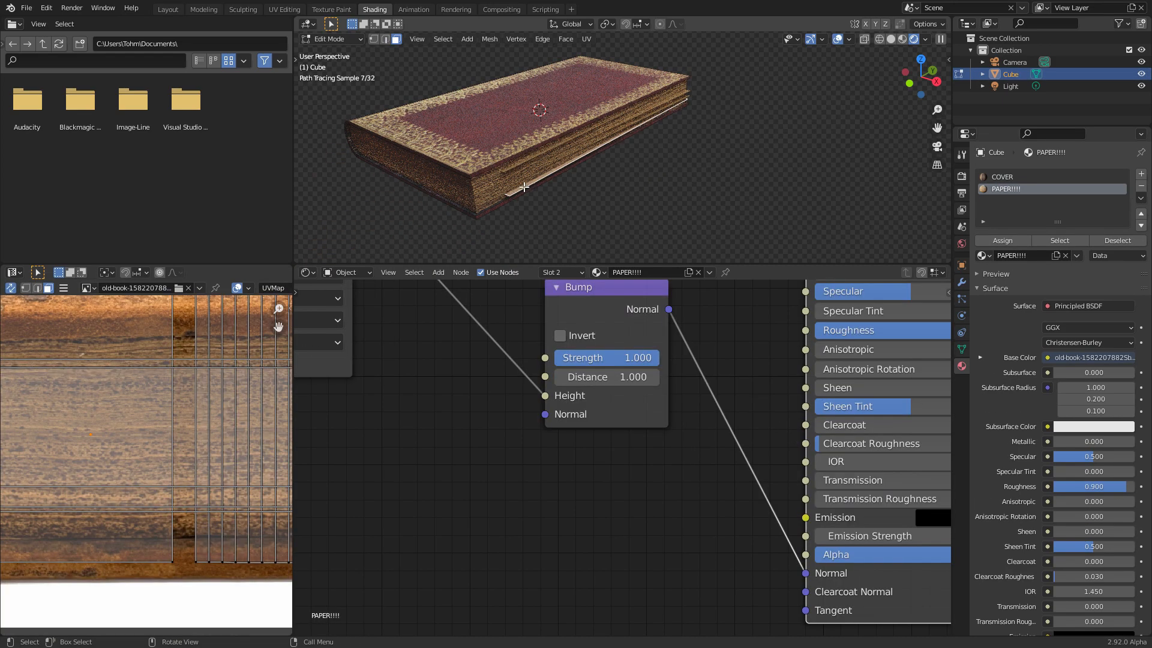
key("KP_7")
key("g")
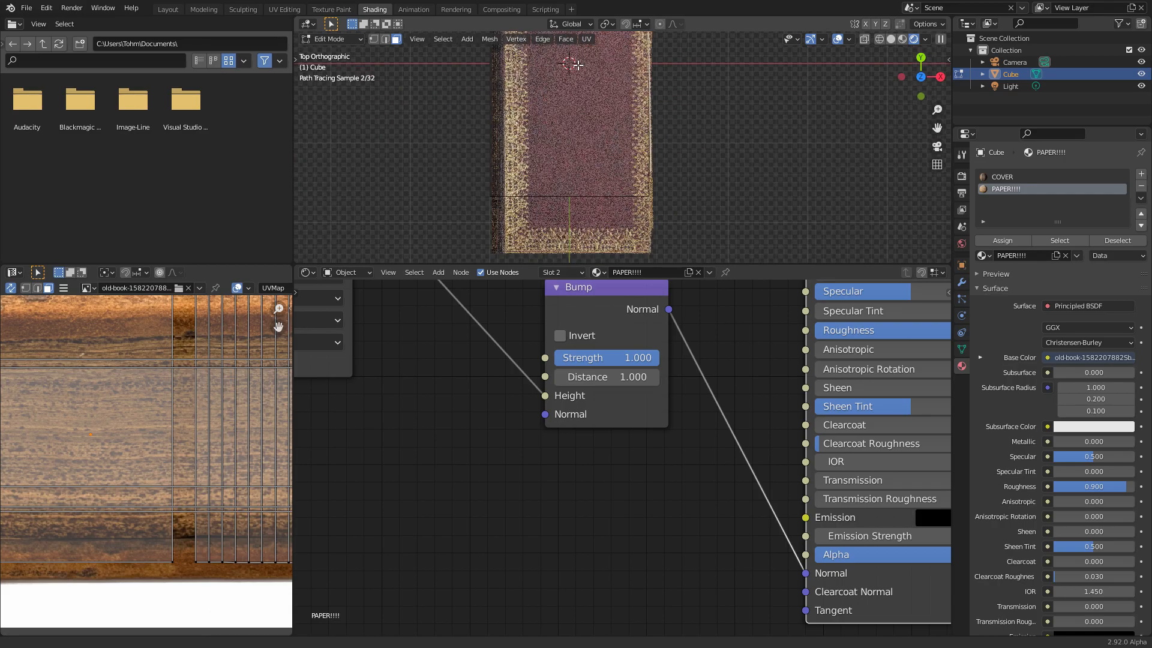
left_click(653, 99)
Step: Duplicate the repositioned page about 0.09 m upward along Z, and duplicate the copy higher again
mouse_move(653, 99)
middle_mouse_down()
mouse_move(634, 214)
mouse_move(581, 156)
middle_mouse_up()
key("shift+d")
key("z")
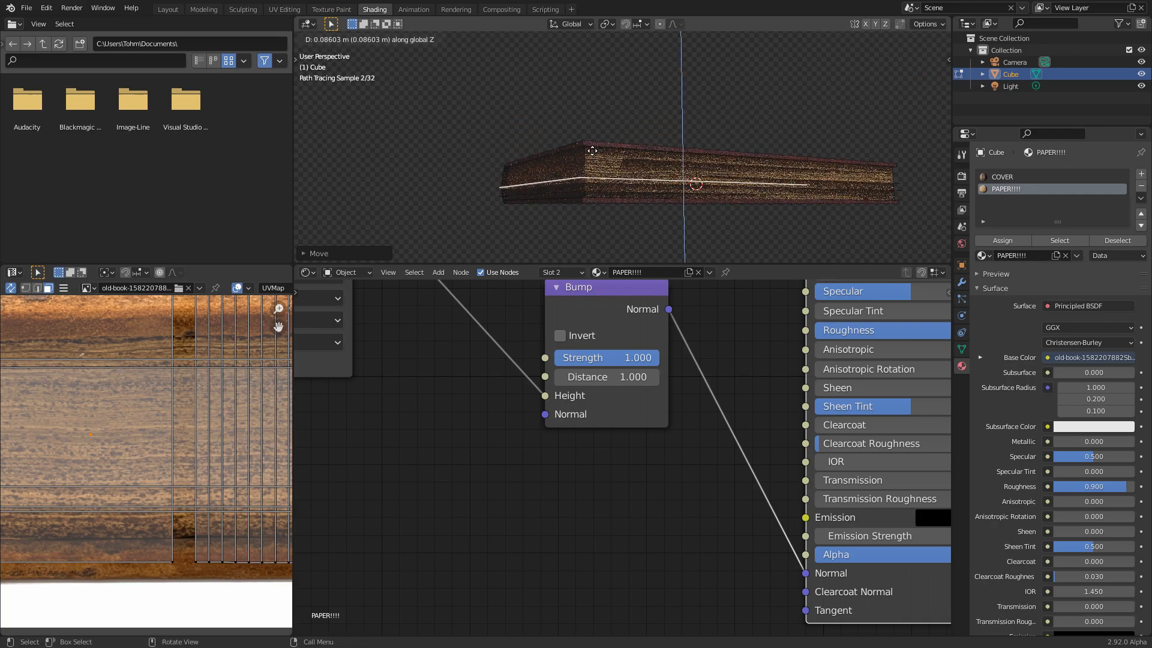
left_click(592, 151)
key("shift+d")
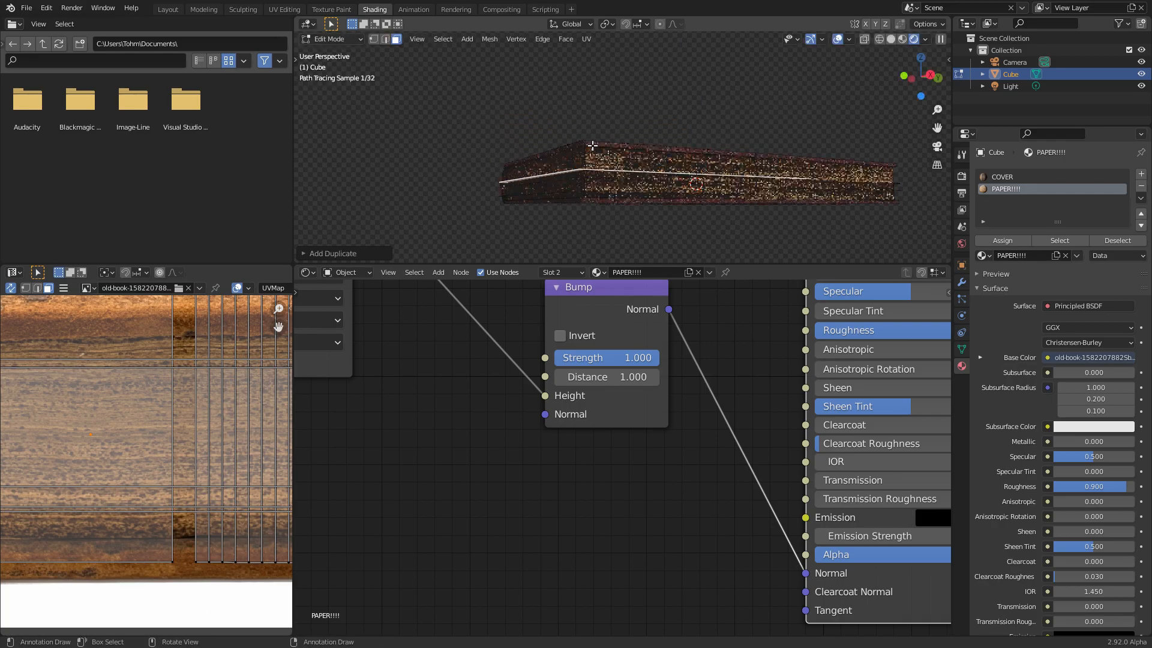
key("z")
left_click(594, 134)
Step: Rotate a protruding page slightly from the top view and nudge it to vary the page edges
middle_click_drag(594, 134, 624, 201)
left_click(922, 60)
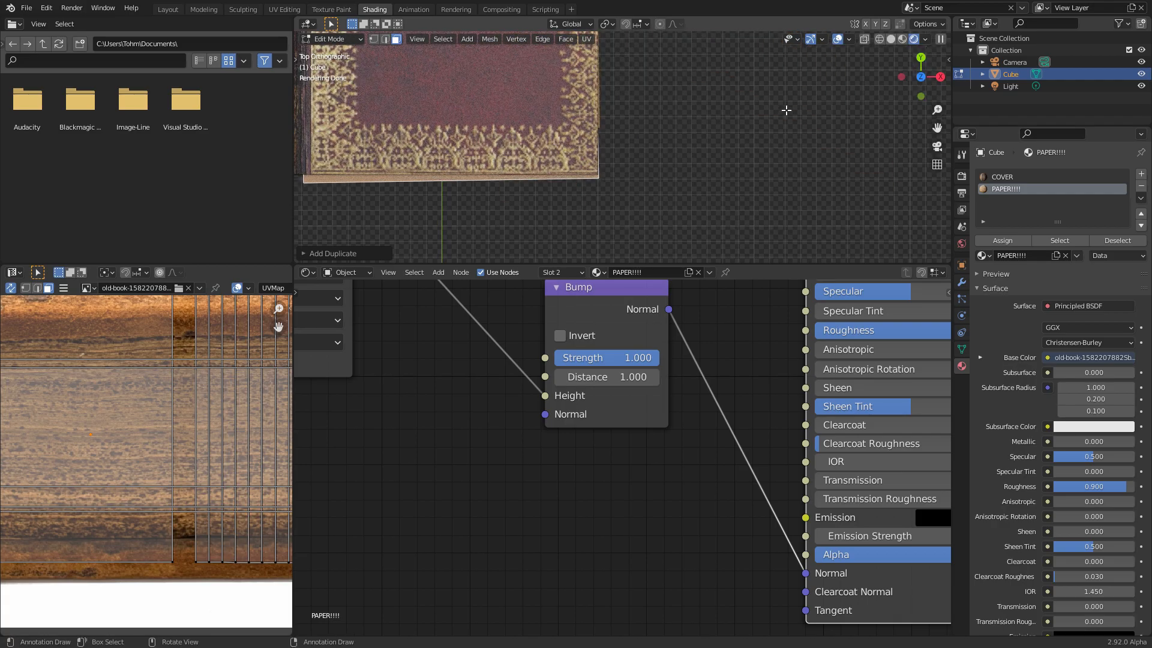
middle_click_drag(788, 110, 570, 168)
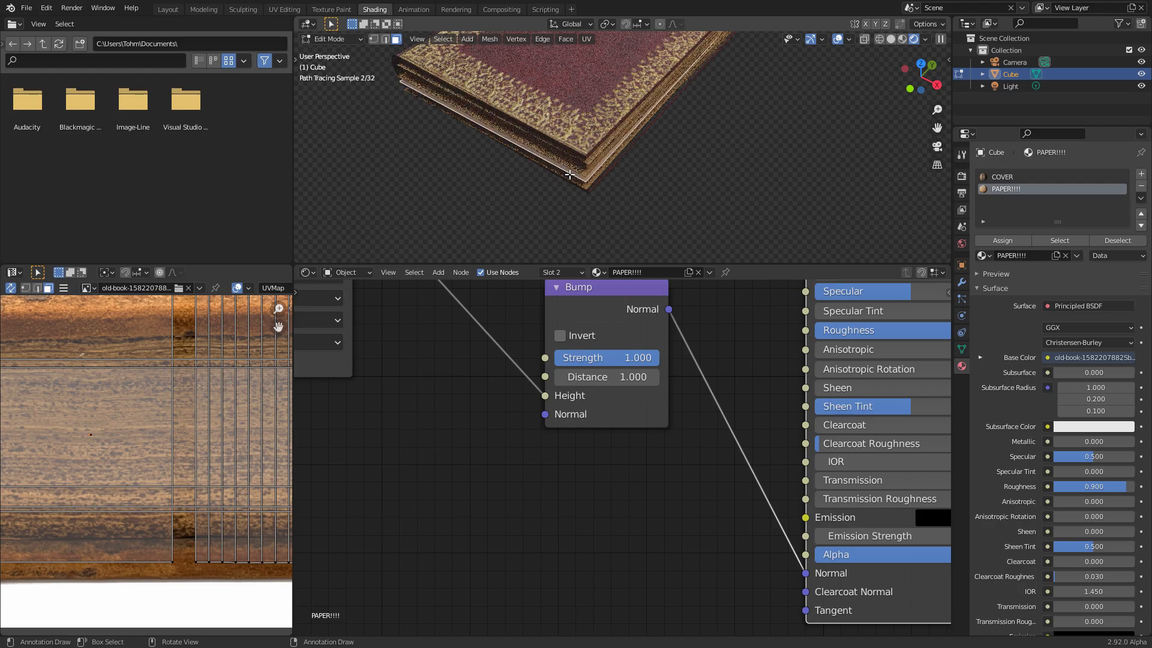
left_click(921, 63)
key("r")
left_click(857, 91)
key("g")
left_click(851, 92)
key("g")
left_click(851, 89)
Step: Deselect the book in object mode and examine how the uneven pages look in the render
middle_click_drag(606, 154, 586, 183)
key("Tab")
scroll(689, 160, "down", 4)
left_click(670, 161)
middle_click_drag(669, 160, 576, 173)
scroll(506, 67, "up", 3)
Step: Try to shift a middle page of the book from the top view
key("Tab")
key("KP_7")
key("g")
left_click(695, 179)
middle_click_drag(695, 180, 576, 125)
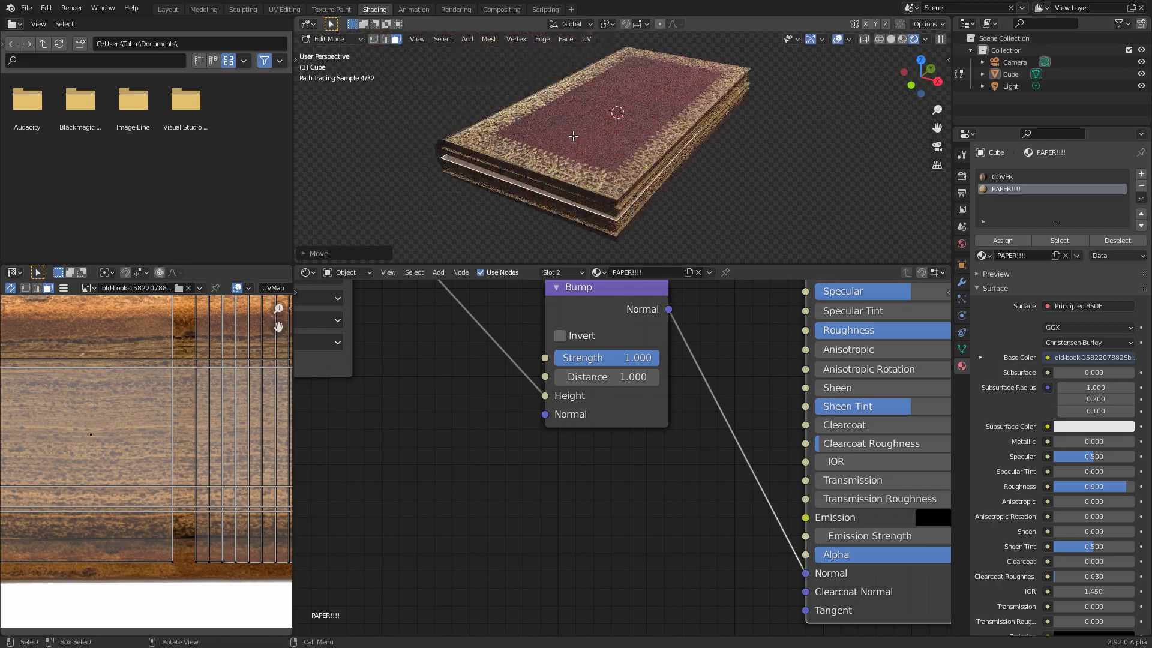
key("ctrl+z")
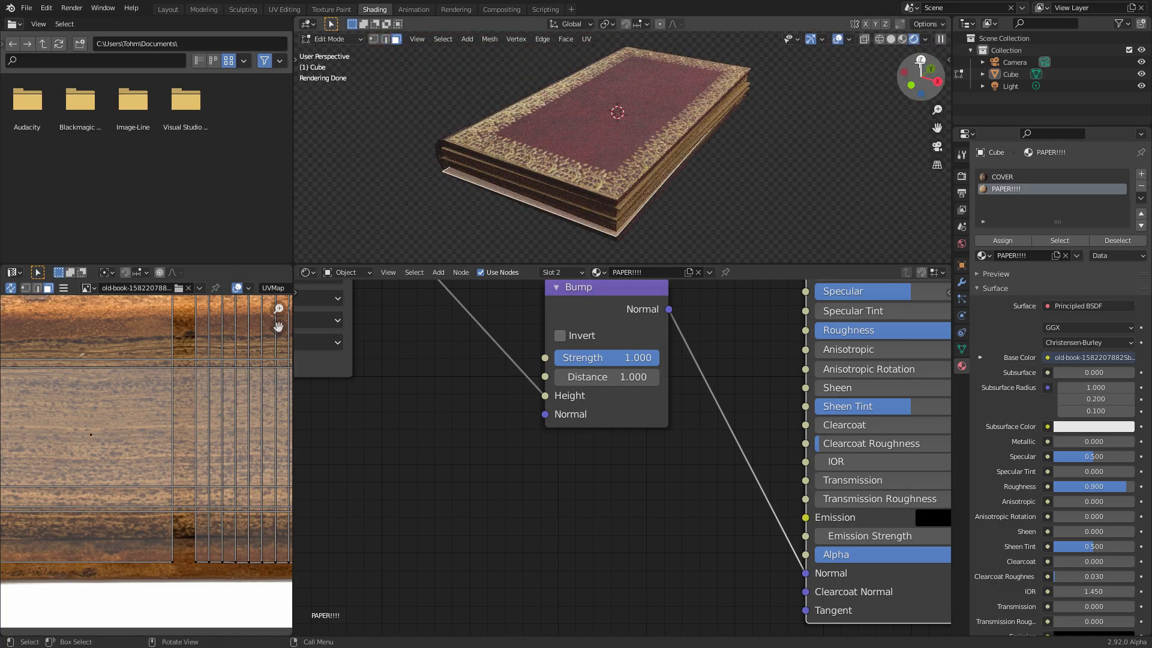
Step: Shift the selected page of the book slightly from the top view and return to object mode
left_click(920, 63)
key("g")
left_click(699, 136)
key("Tab")
middle_click_drag(676, 145, 607, 148)
mouse_move(683, 160)
middle_mouse_down()
mouse_move(641, 147)
mouse_move(520, 146)
mouse_move(584, 127)
middle_mouse_up()
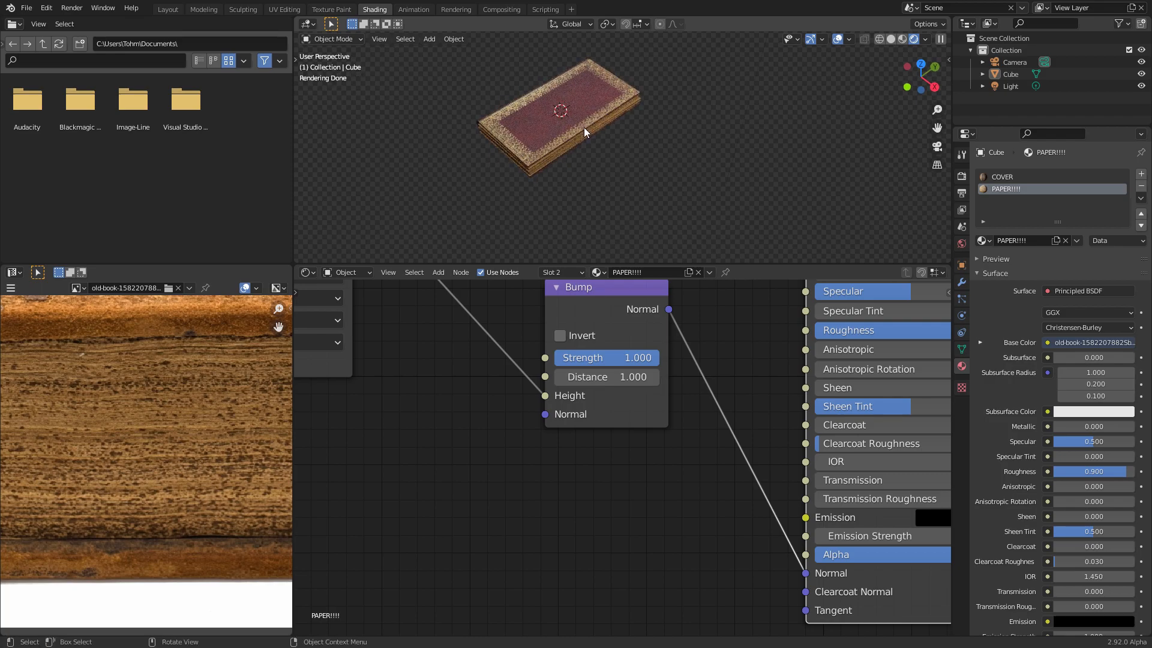
Step: Scale the whole book mesh along the X axis in edit mode to adjust its width
scroll(534, 106, "up", 5)
left_click(533, 106)
middle_click_drag(557, 108, 672, 102)
key("Tab")
key("a")
key("s")
key("x")
left_click(680, 102)
key("Tab")
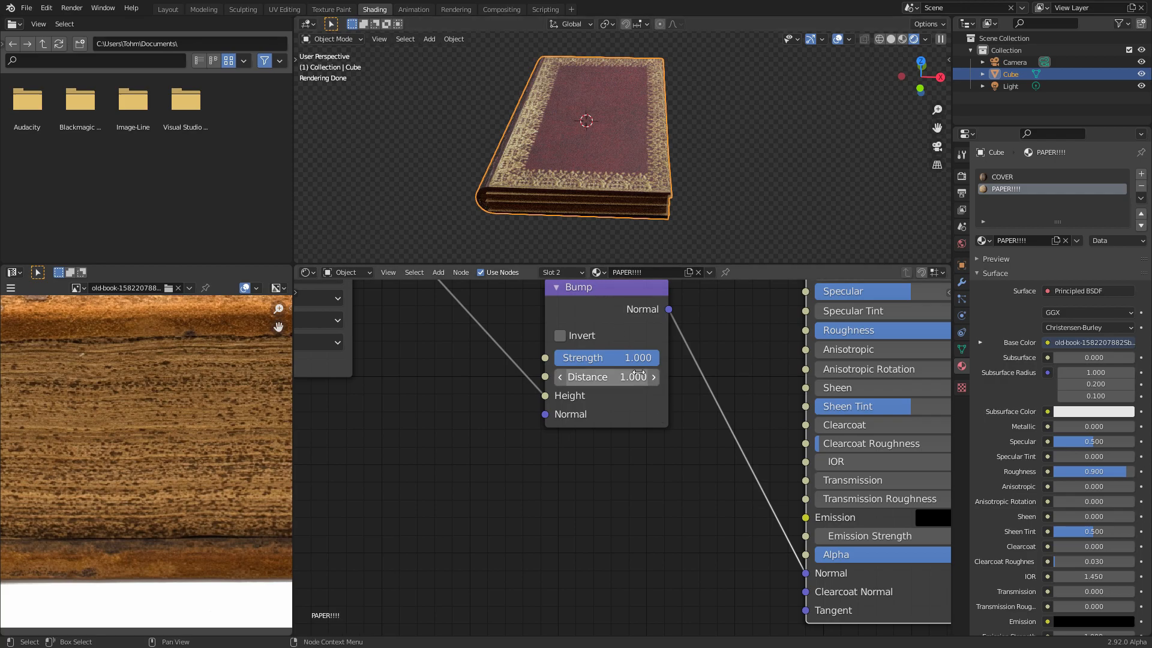
Step: Add a Noise Texture to the COVER material and preview it on the book
left_click(998, 177)
scroll(717, 446, "down", 4)
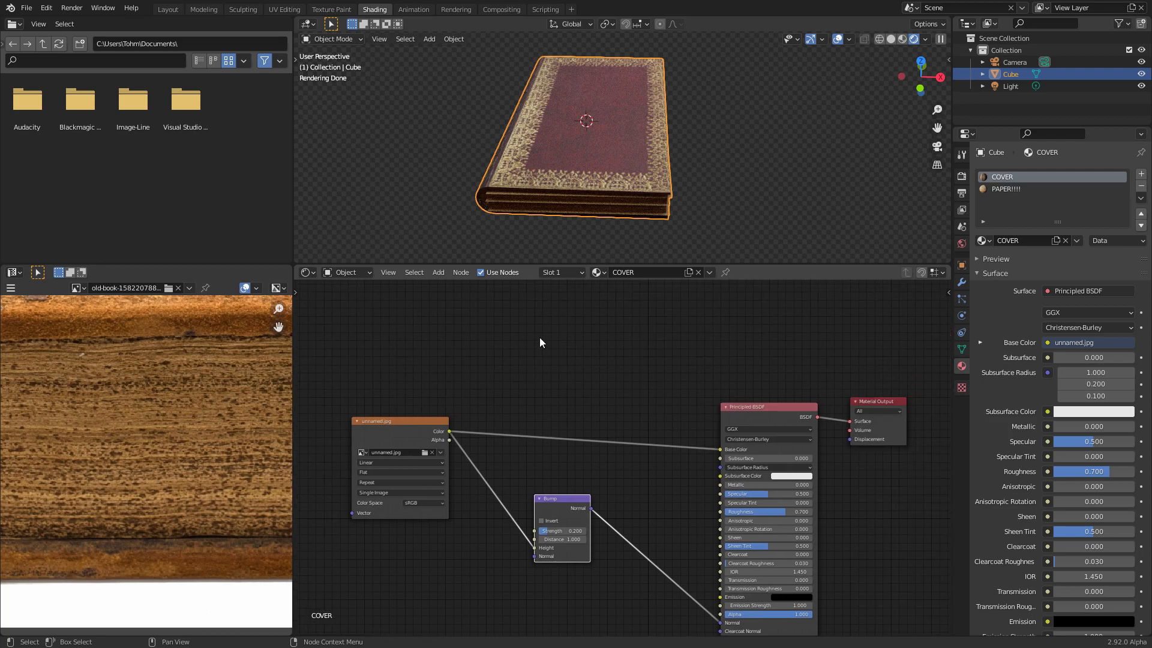
key("shift+a")
left_click(538, 336)
type("noi")
key("Return")
left_click(418, 342)
left_click(456, 338, "ctrl+shift")
Step: Insert a ColorRamp after the Noise Texture, with its black stop at 0.494 and white stop at 0.563
scroll(556, 292, "up", 4)
middle_click_drag(557, 277, 551, 358)
key("shift+a")
left_click(551, 349)
type("colorr")
key("Return")
left_click(527, 413)
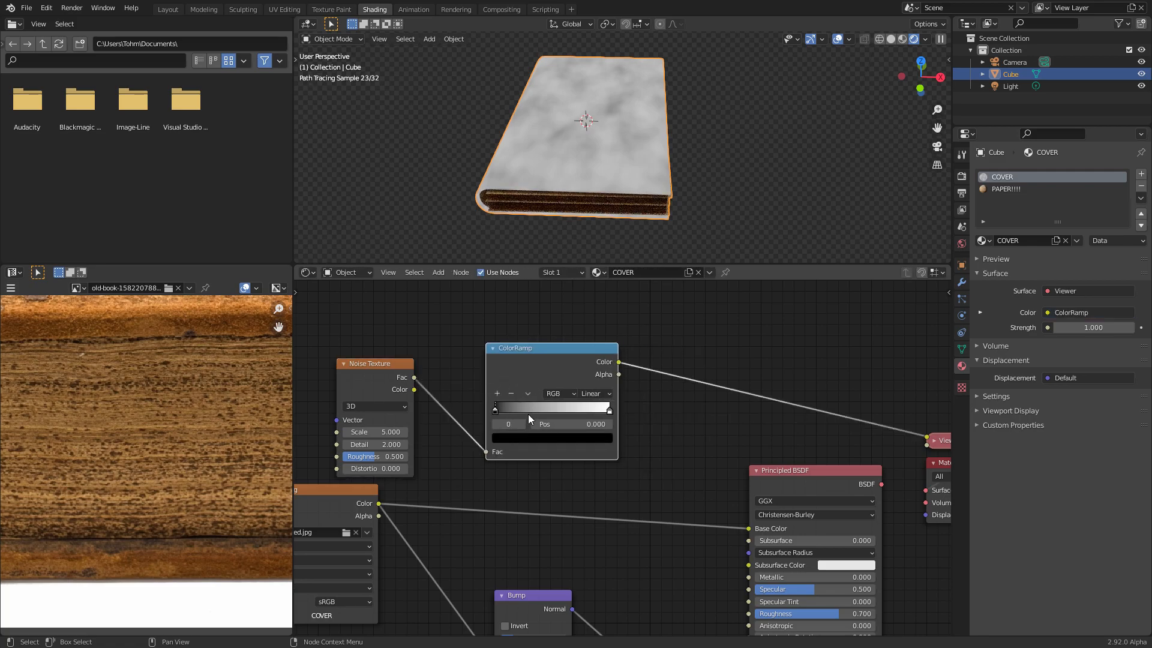
left_click_drag(570, 424, 718, 424)
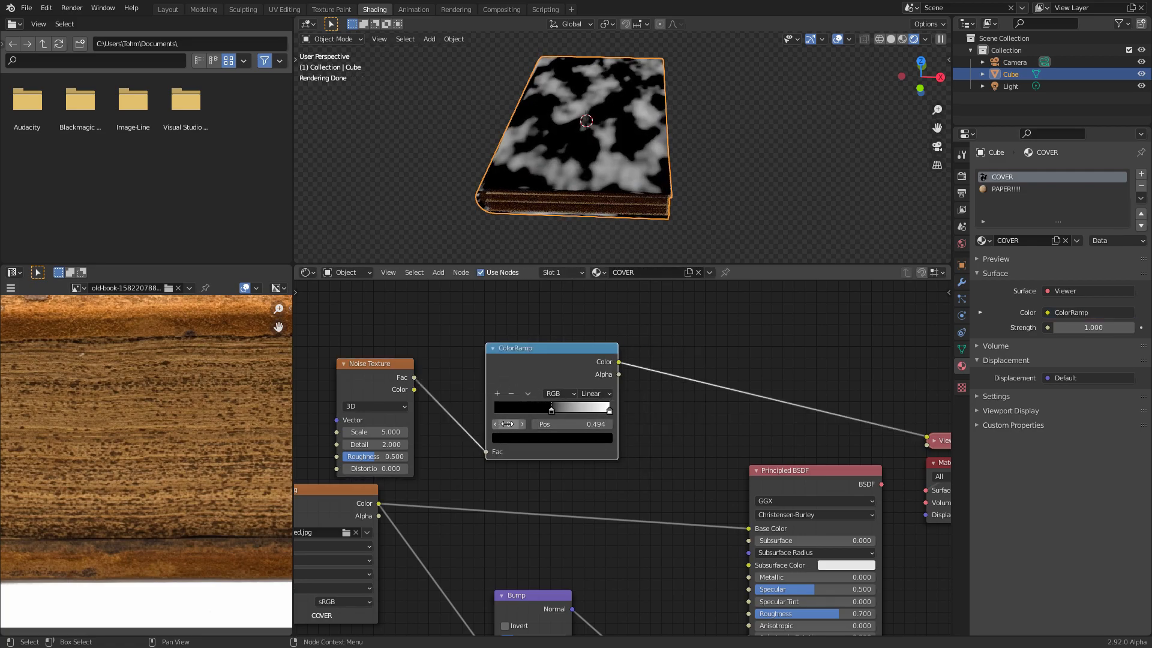
left_click_drag(576, 424, 528, 424)
Step: Set the Noise Texture's detail to 16, roughness to 0.842 and scale to 2
scroll(597, 132, "up", 2)
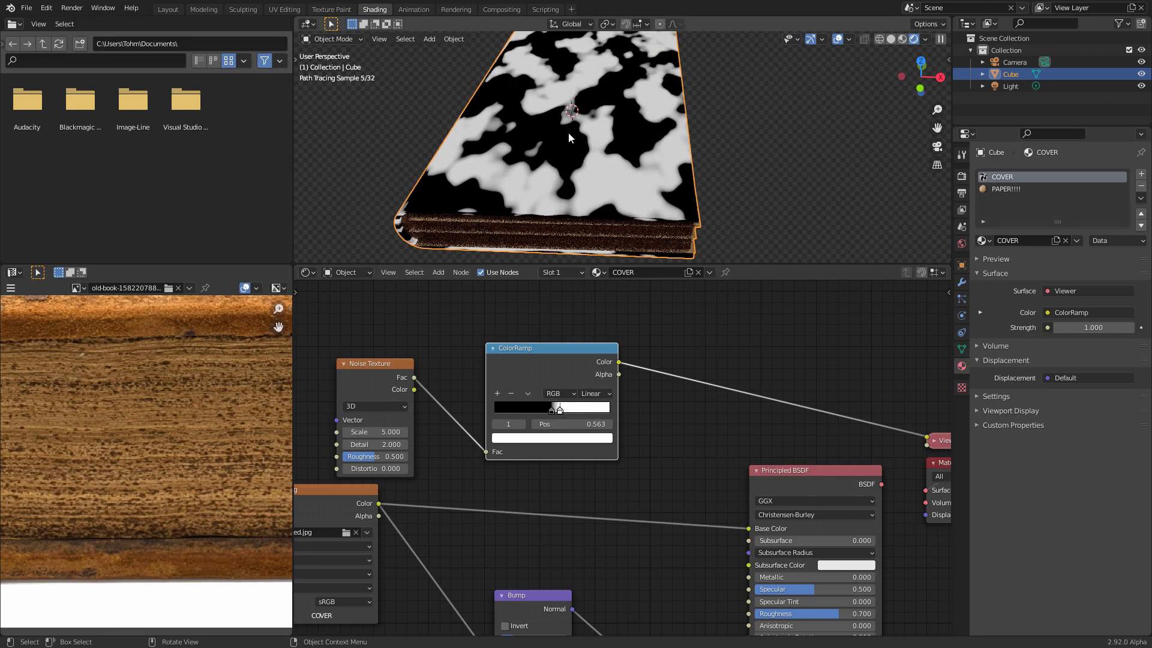
left_click_drag(373, 445, 400, 457)
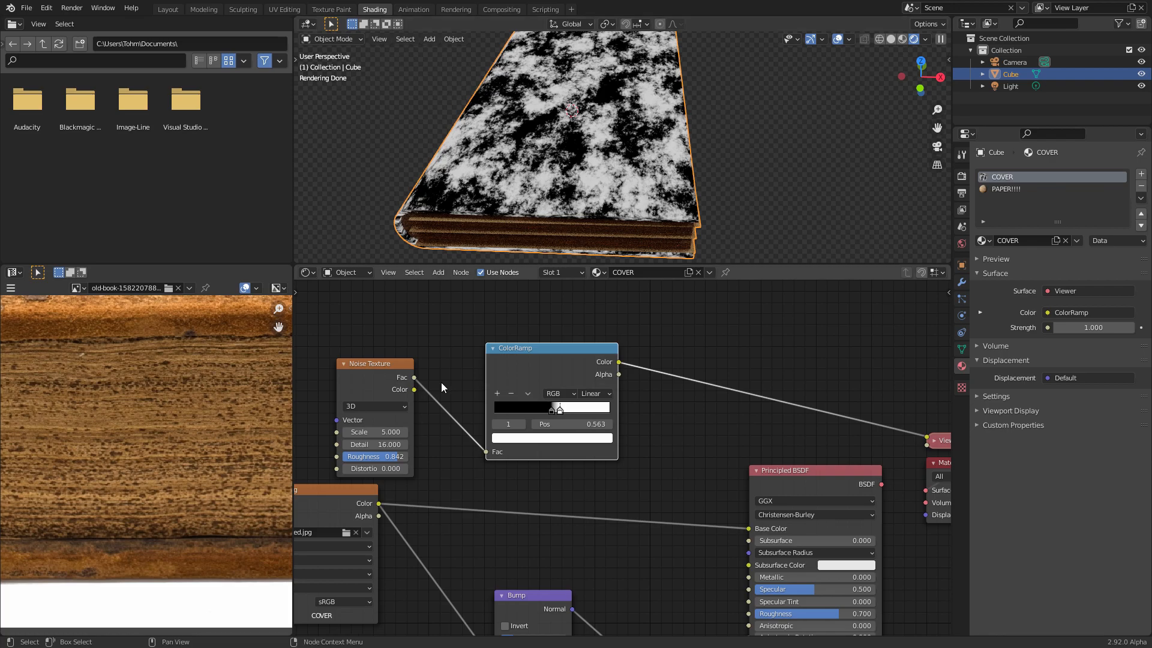
left_click_drag(383, 430, 360, 431)
Step: Move the noise nodes aside and insert a MixRGB node between the cover image's colour and the Principled BSDF's Base Color
left_click_drag(641, 452, 386, 377)
key("g")
left_click(352, 366)
key("shift+a")
left_click(530, 347)
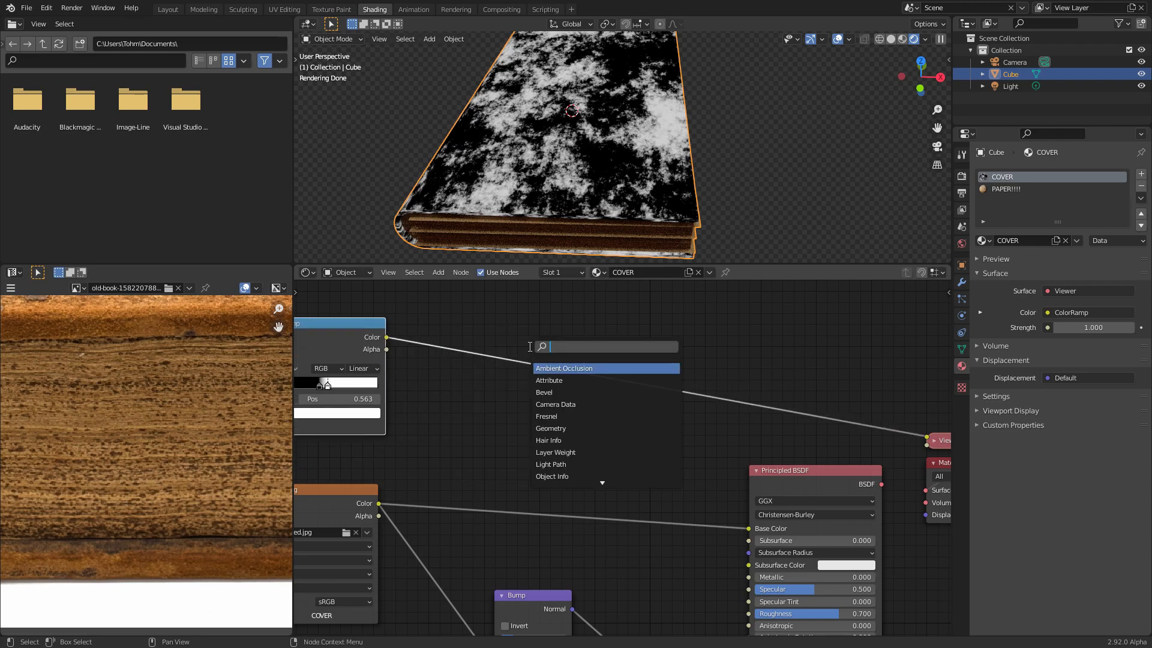
type("mi")
left_click(571, 380)
left_click(581, 478)
Step: Restore the Principled BSDF as the previewed shader and link the noise ColorRamp's colour to the Mix node's Fac
middle_click_drag(635, 461, 520, 397)
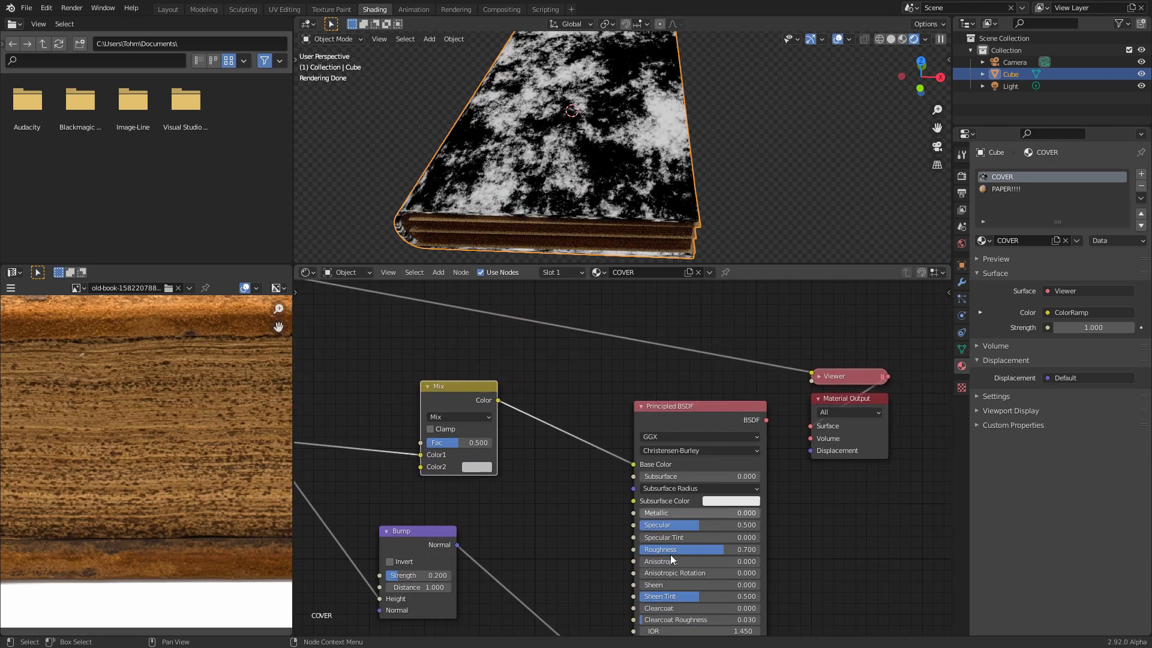
left_click(672, 419, "ctrl+shift")
middle_click_drag(443, 409, 621, 407)
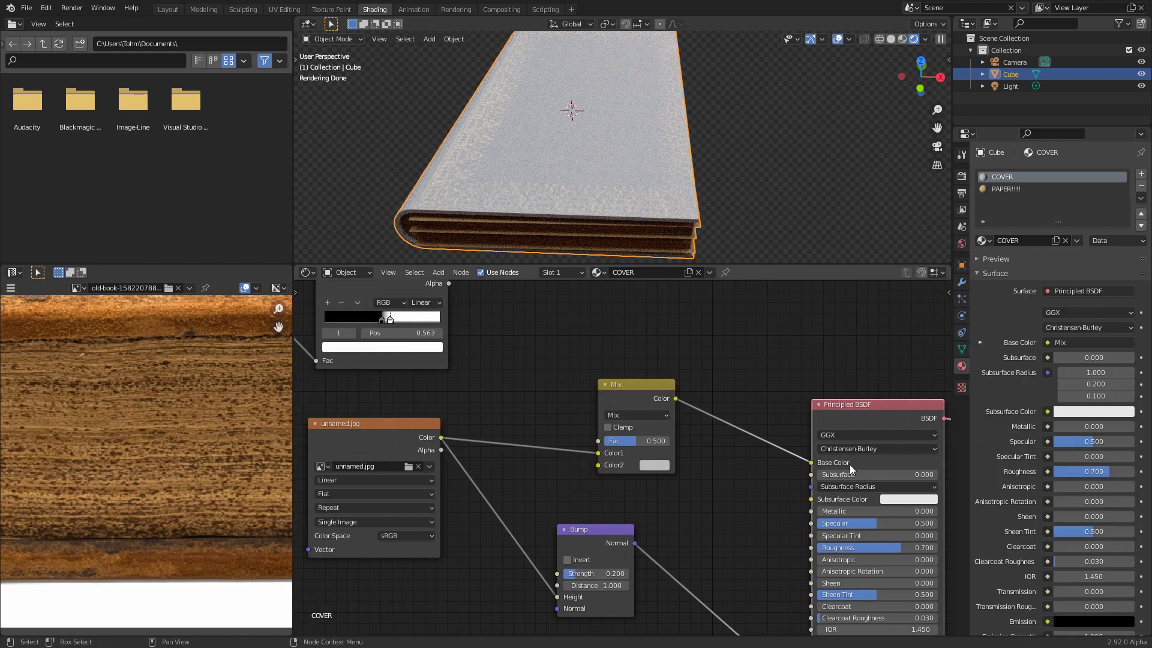
middle_click_drag(441, 308, 450, 353)
left_click_drag(457, 316, 608, 486)
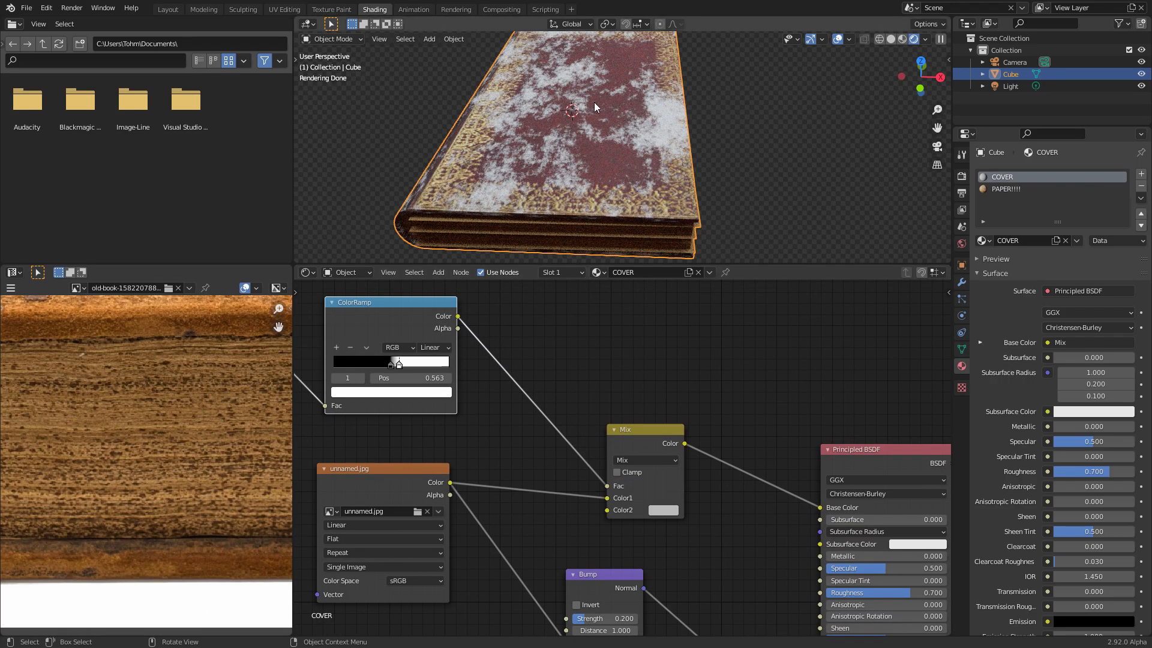
Step: Set the Mix node's second colour to a dark brown with hue 0.034, saturation 0.817 and value 0.060
middle_click_drag(593, 107, 503, 59)
left_click(676, 511)
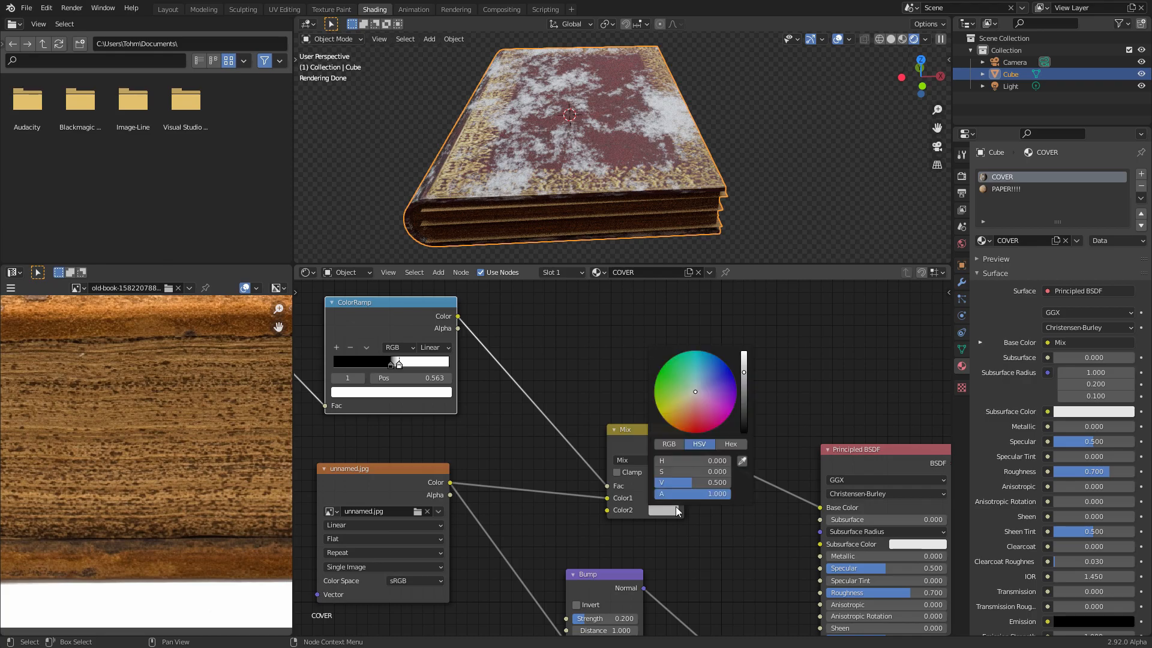
left_click(746, 419)
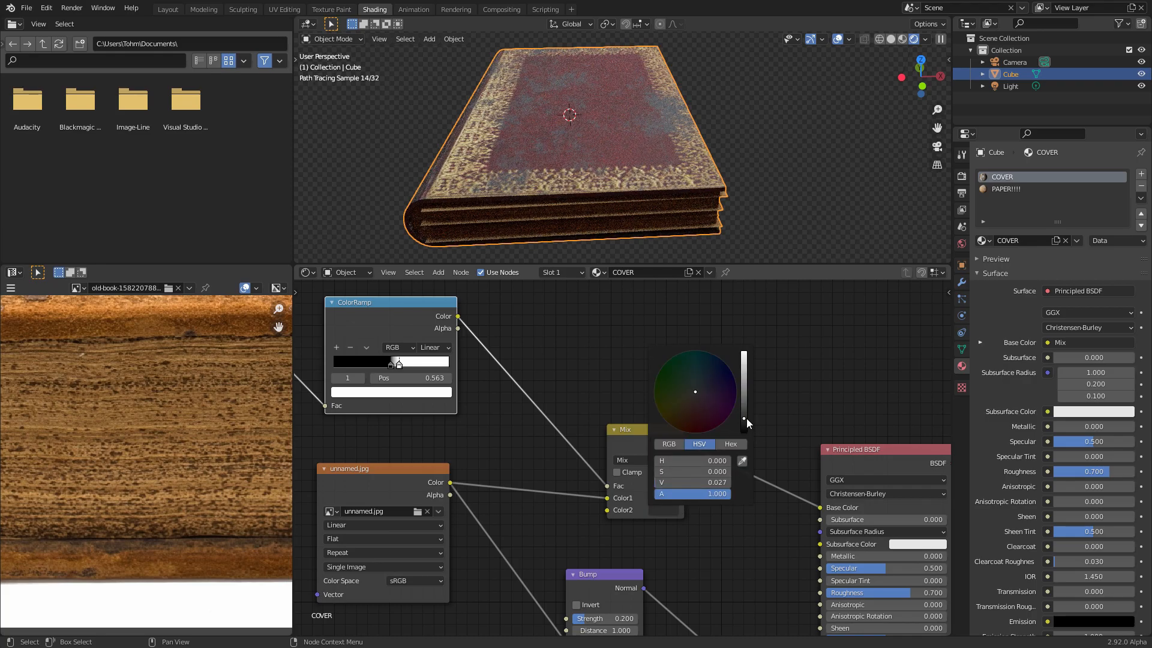
left_click(688, 416)
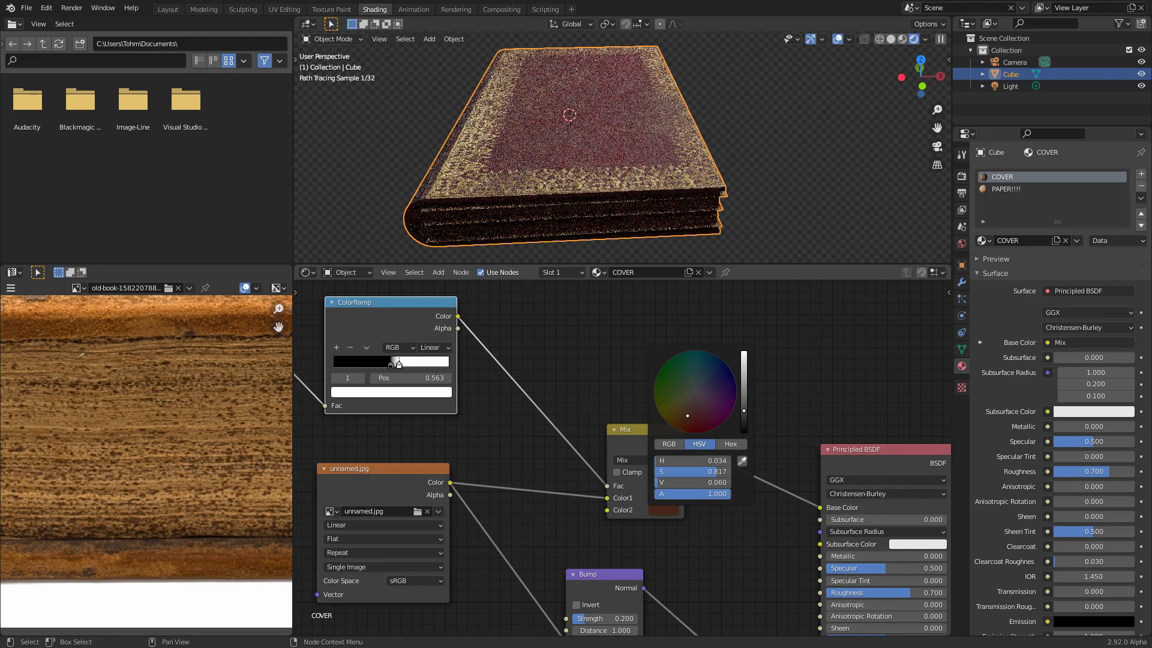
middle_click_drag(558, 120, 543, 88)
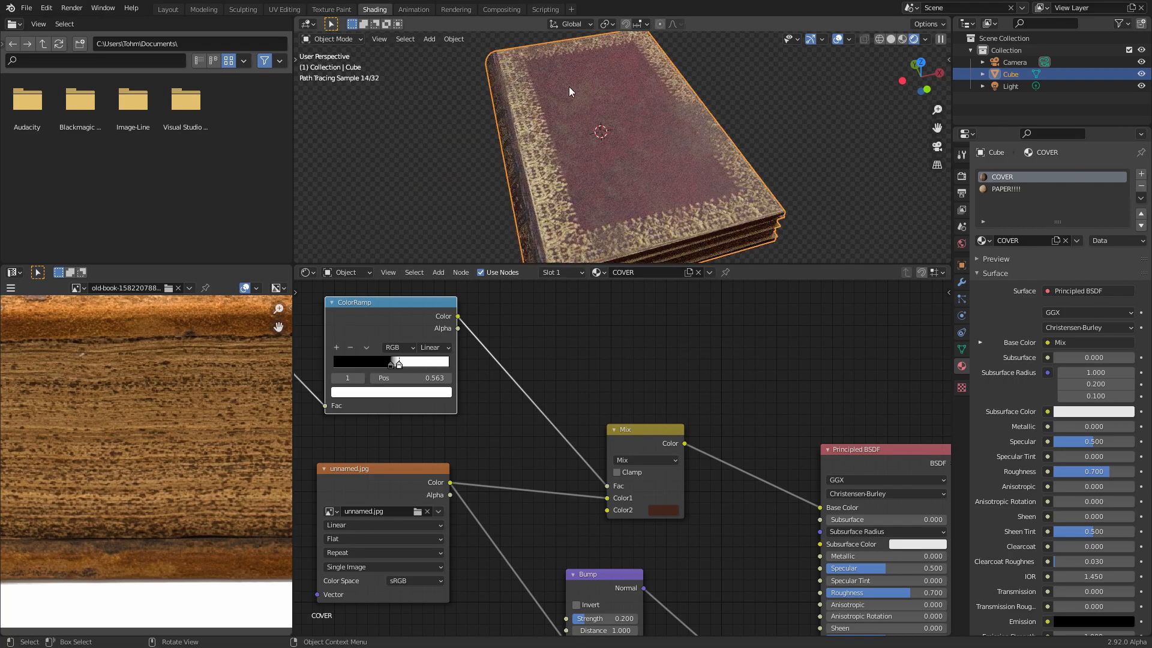
Step: Move the Bump node down to make room and add a second ColorRamp between the Mix and Bump nodes
middle_click_drag(418, 405, 678, 403)
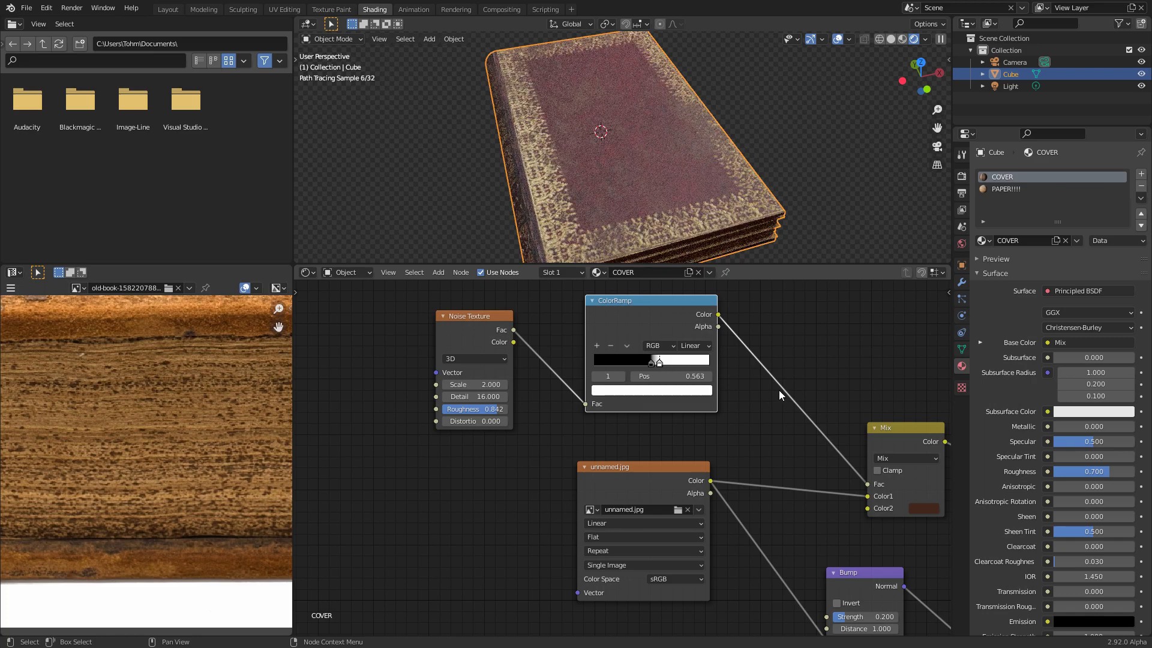
middle_click_drag(779, 390, 541, 361)
scroll(558, 369, "down", 3)
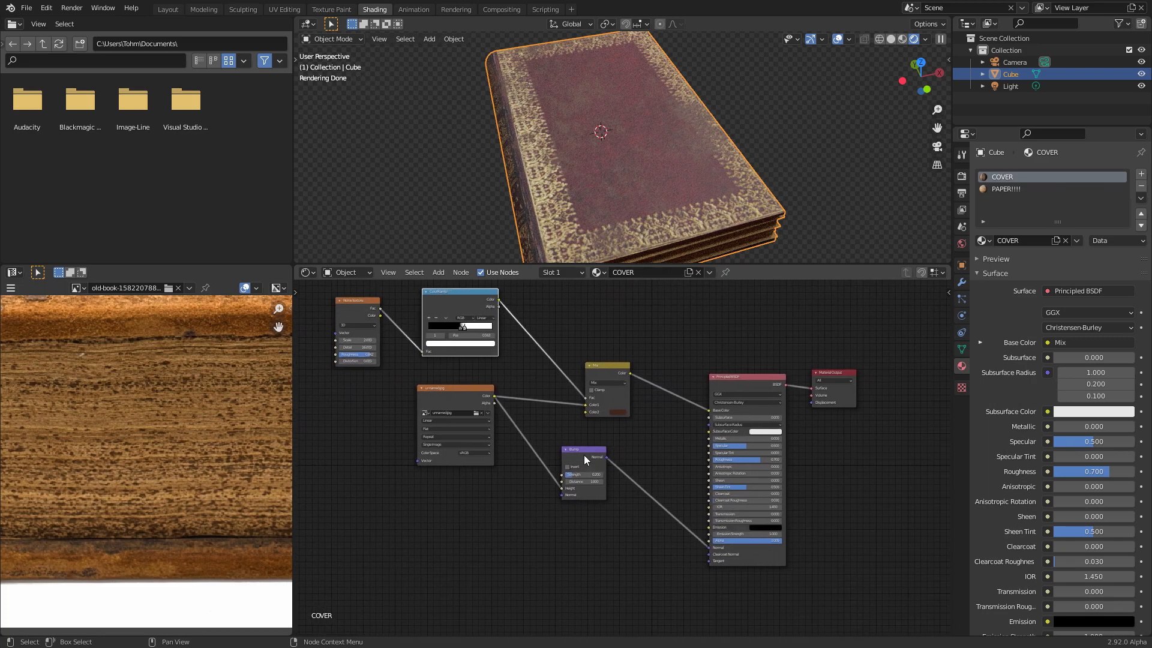
left_click_drag(584, 455, 584, 553)
scroll(563, 425, "up", 1)
key("shift+a")
type("colorramp")
key("Return")
left_click(640, 460)
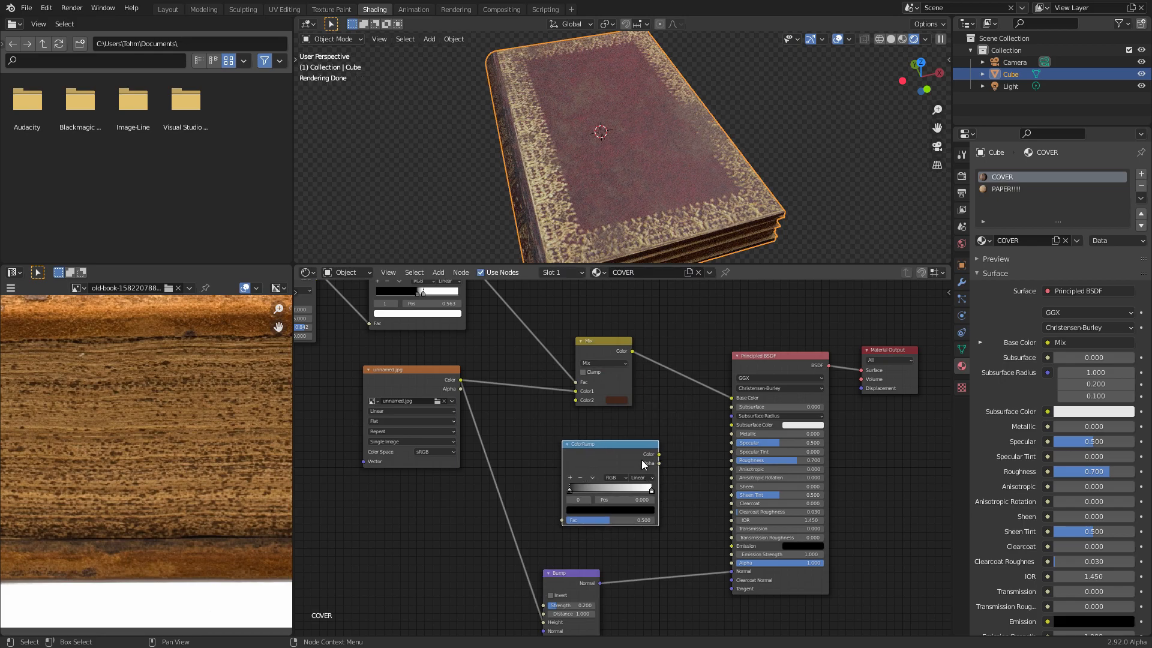
Step: Link the second ColorRamp's colour to the Principled BSDF's Roughness
scroll(739, 447, "up", 4)
middle_click_drag(843, 450, 697, 458)
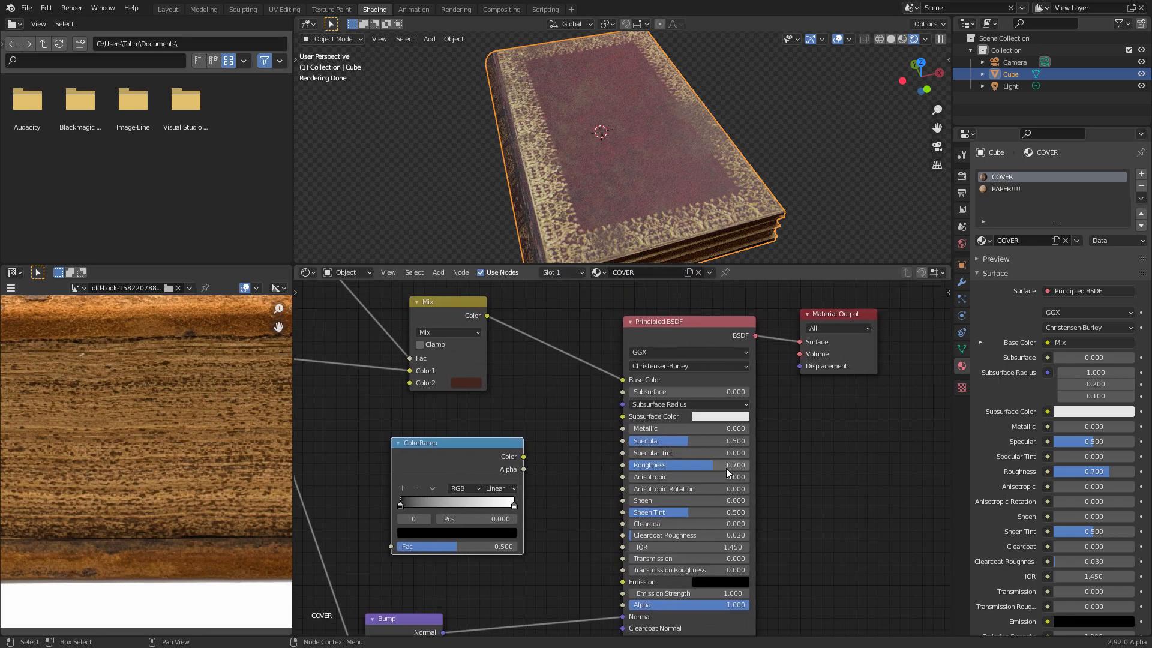
right_click_drag(514, 463, 630, 465, "alt")
key("ctrl+z")
left_click_drag(613, 460, 623, 465)
key("Home")
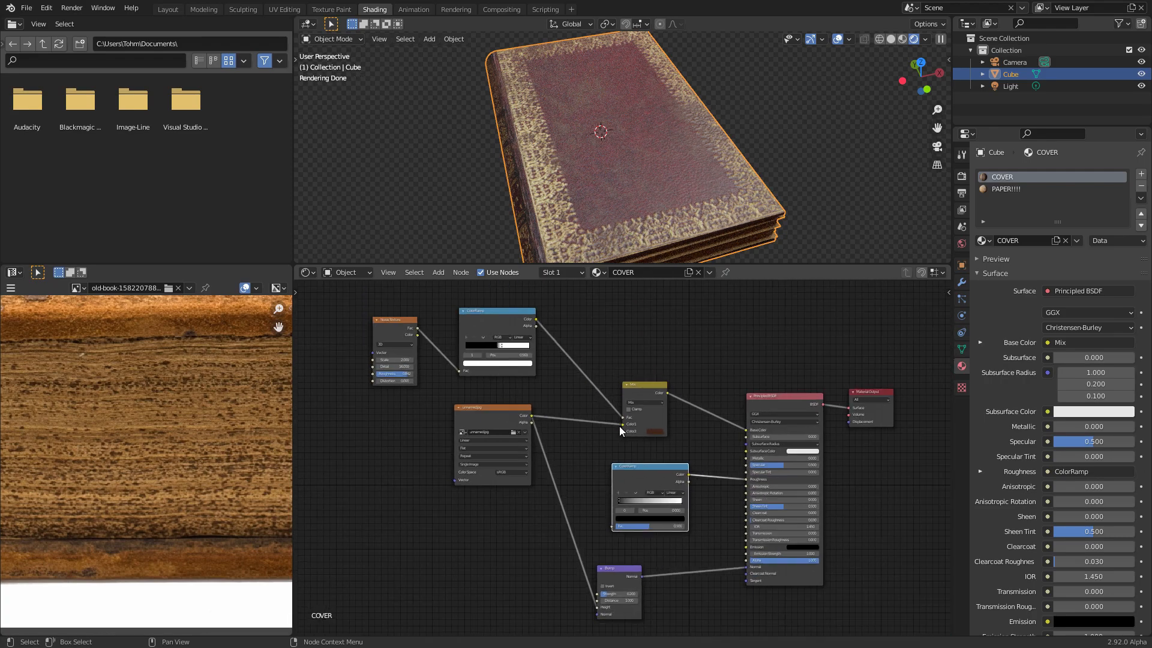
Step: Feed the noise ColorRamp's colour into the Fac of the roughness ColorRamp and inspect the cover's shine
left_click_drag(542, 329, 605, 303)
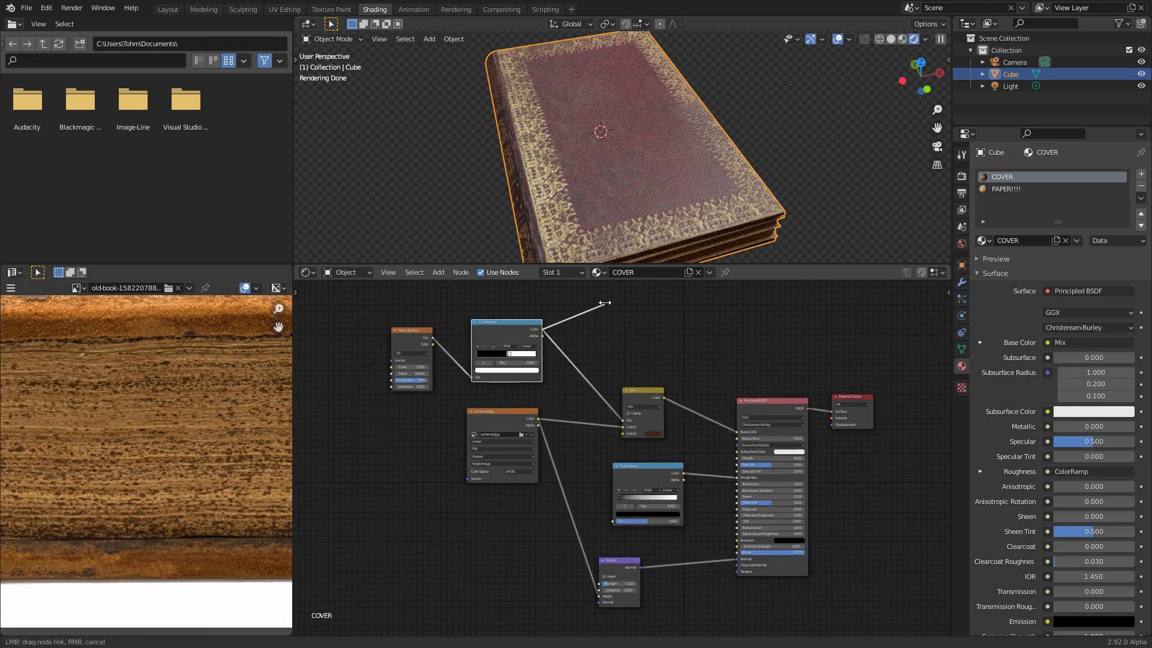
left_click_drag(615, 518, 613, 521)
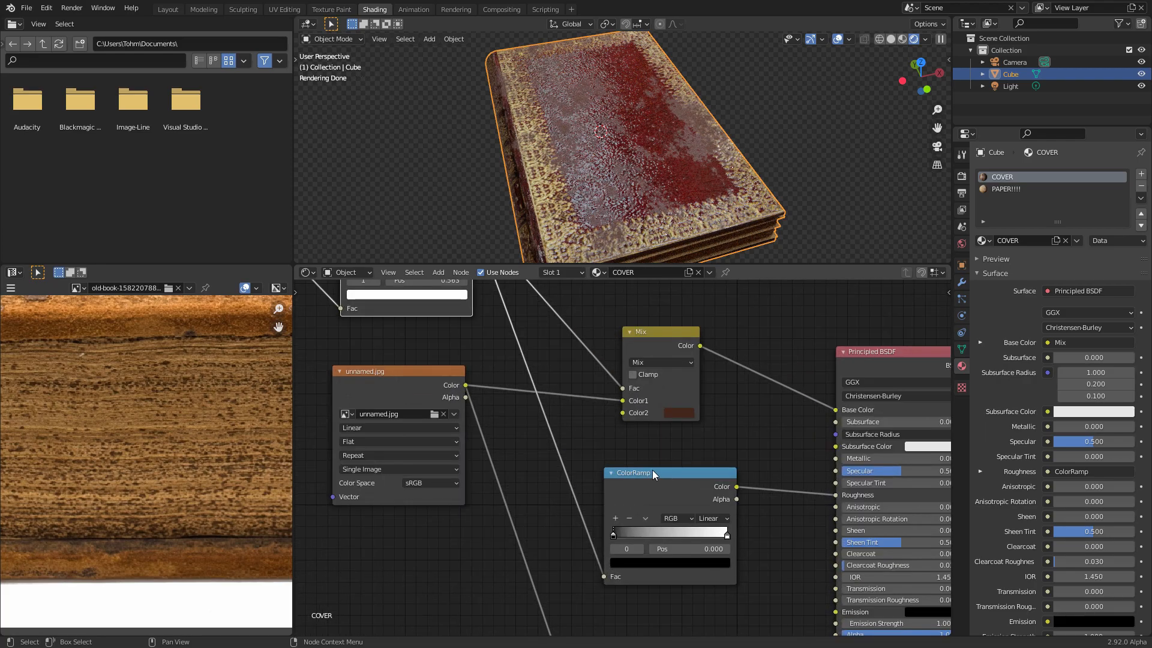
scroll(652, 469, "up", 4)
scroll(622, 168, "up", 3)
mouse_move(622, 170)
middle_mouse_down()
mouse_move(633, 104)
mouse_move(625, 157)
middle_mouse_up()
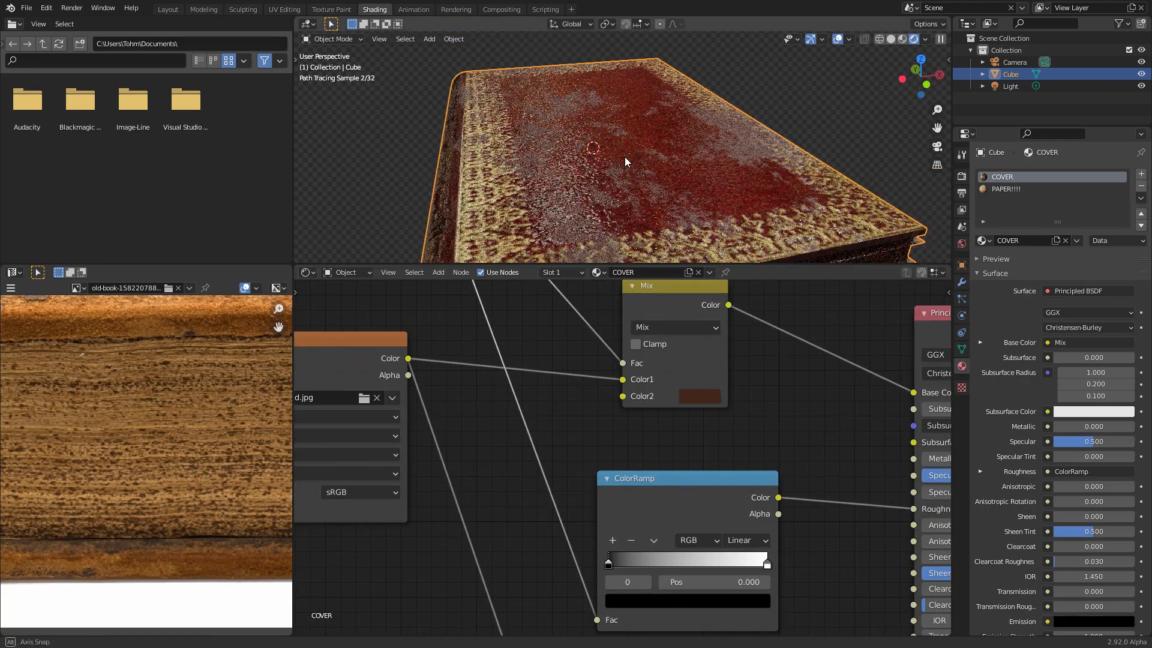
Step: Change the roughness ColorRamp's black stop to light grey, entering a value of 0.7 and readjusting its brightness
middle_click_drag(669, 490, 571, 374)
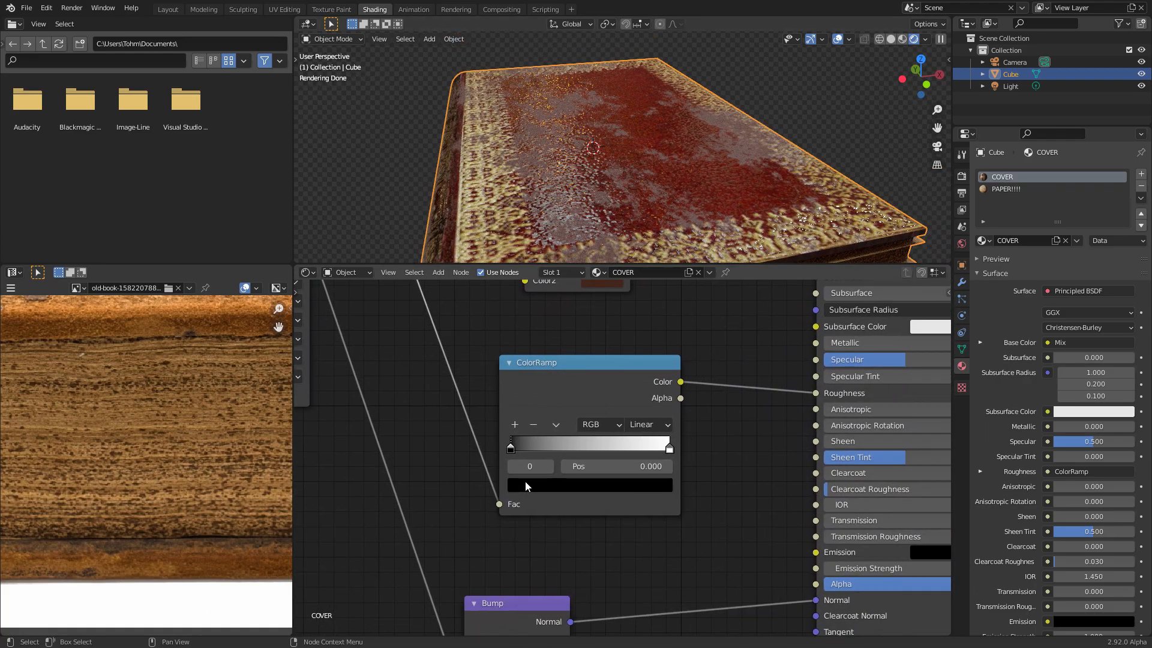
left_click(528, 486)
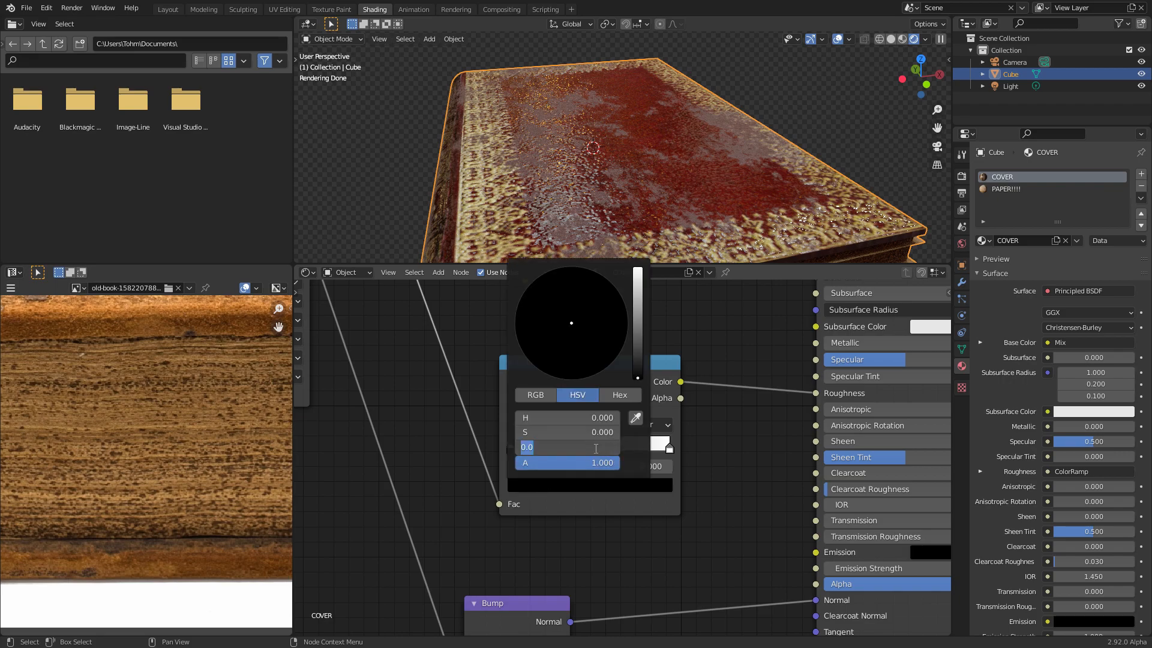
key("Return")
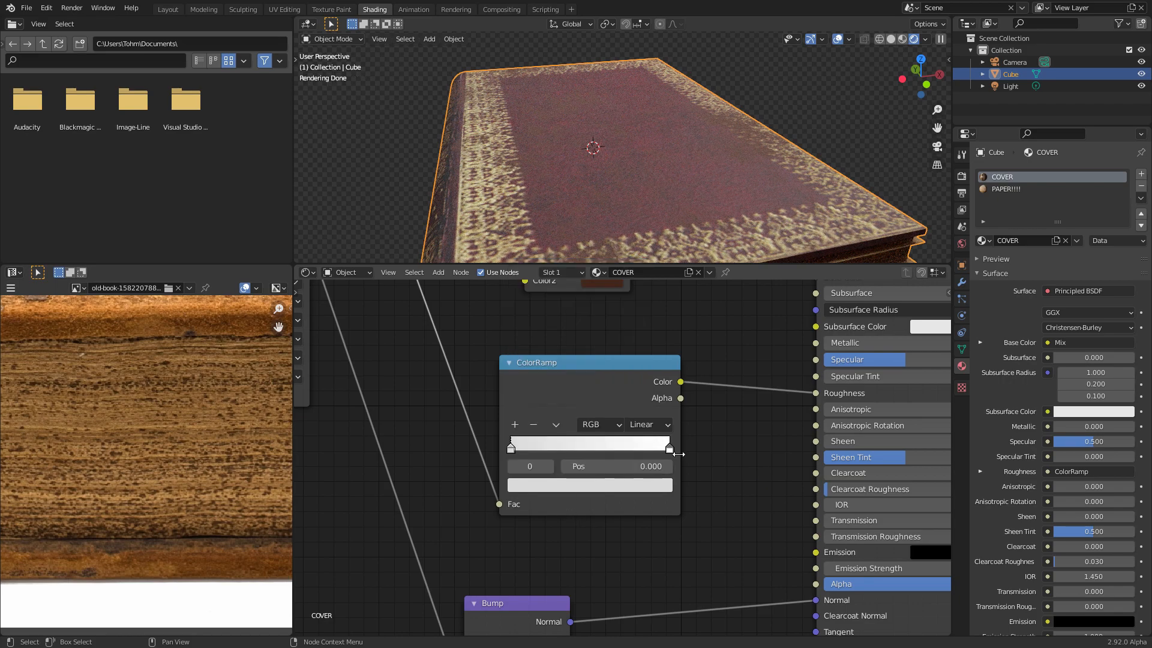
left_click(556, 486)
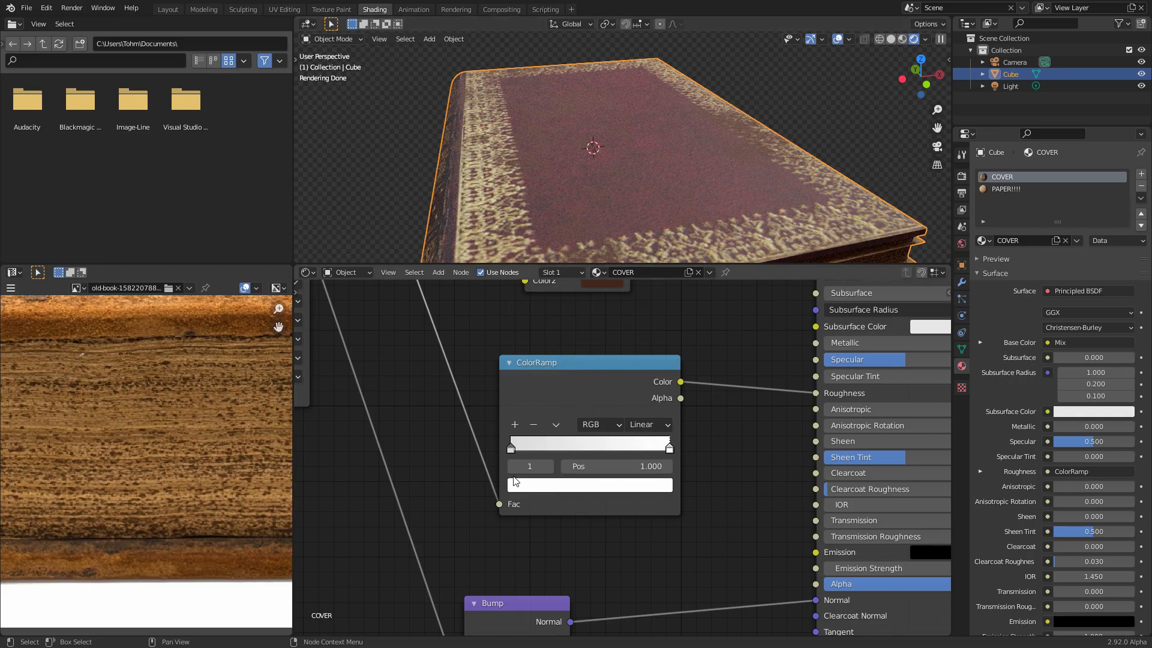
left_click(524, 484)
left_click(573, 448)
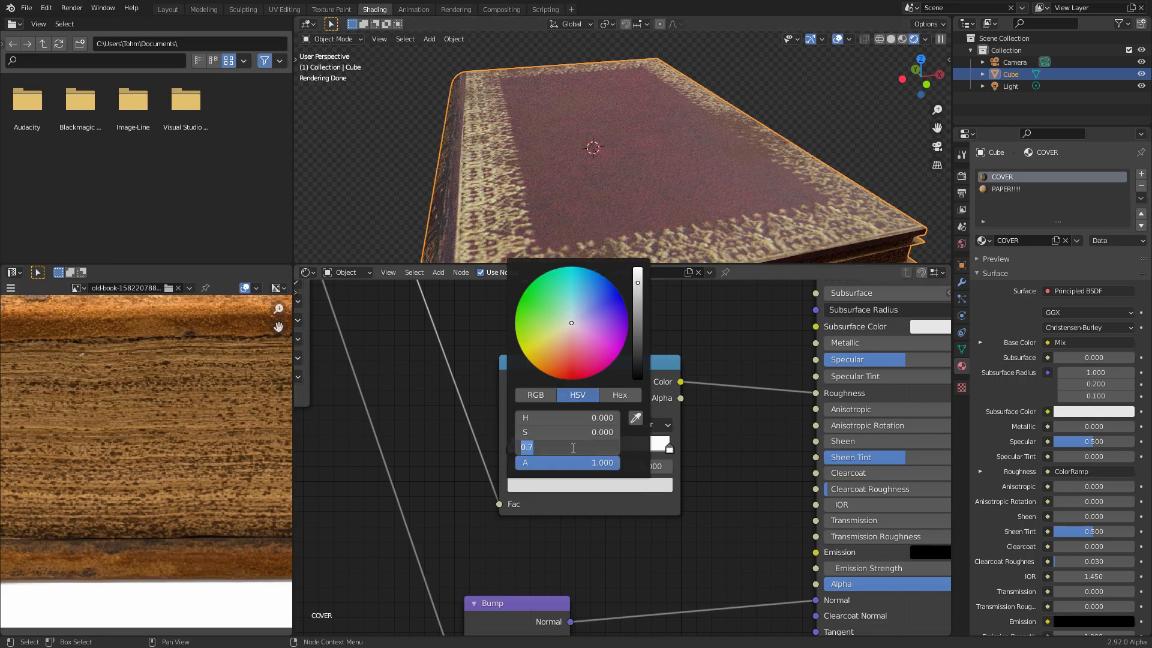
key("Return")
middle_click_drag(576, 72, 590, 103)
scroll(556, 488, "down", 4)
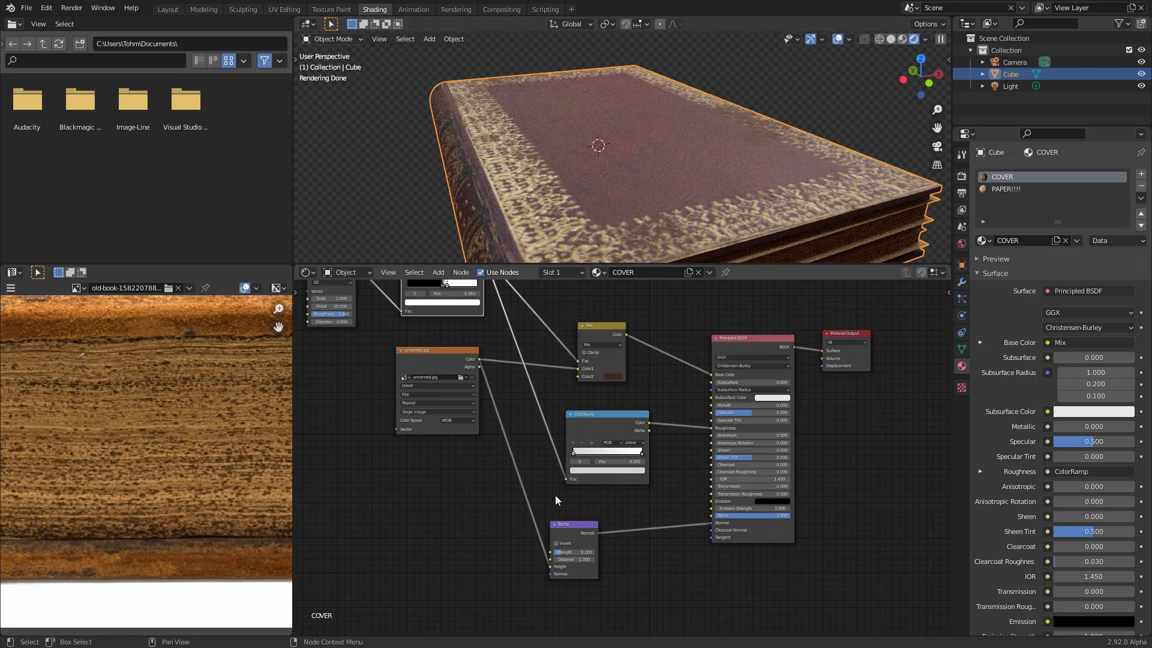
Step: Move the cover image node away from the others and insert a Math node between its colour and the Bump node's Height
key("Home")
left_click_drag(578, 415, 438, 431)
key("shift+a")
left_click(628, 325)
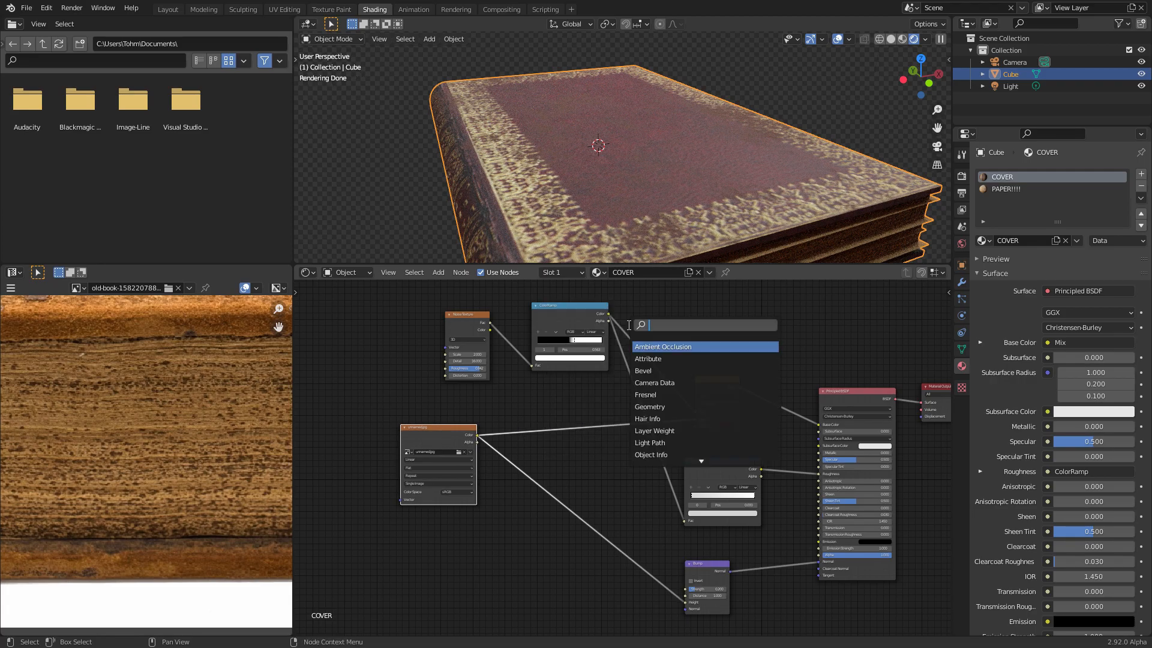
key("shift+a")
left_click(639, 296)
type("math")
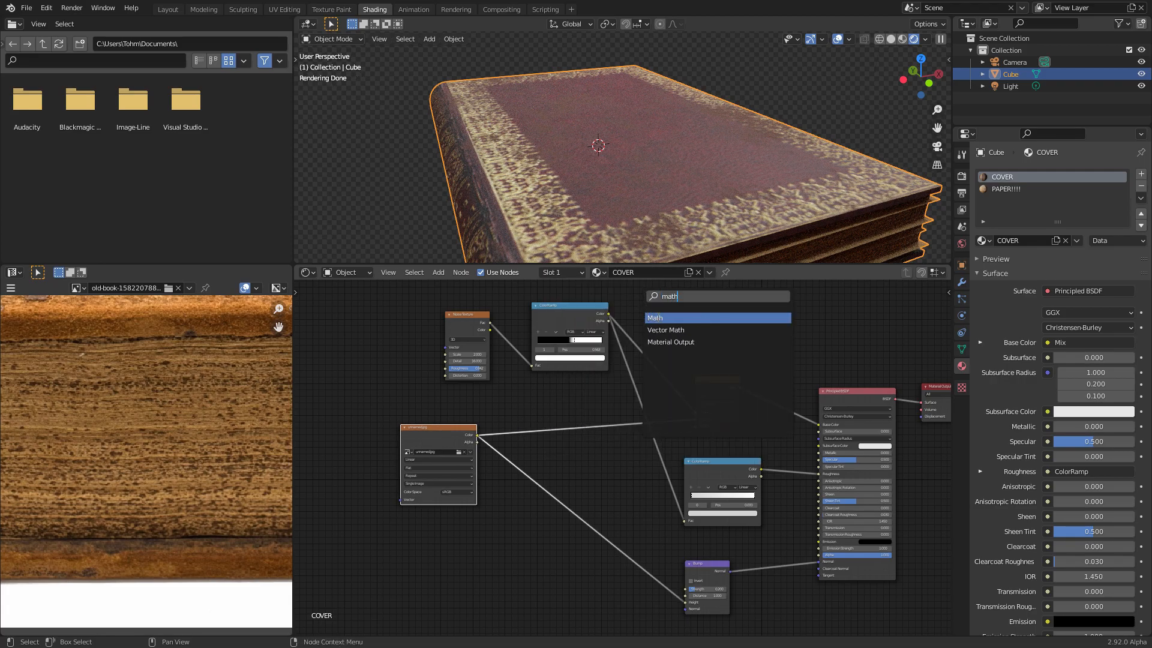
key("Return")
left_click(641, 545)
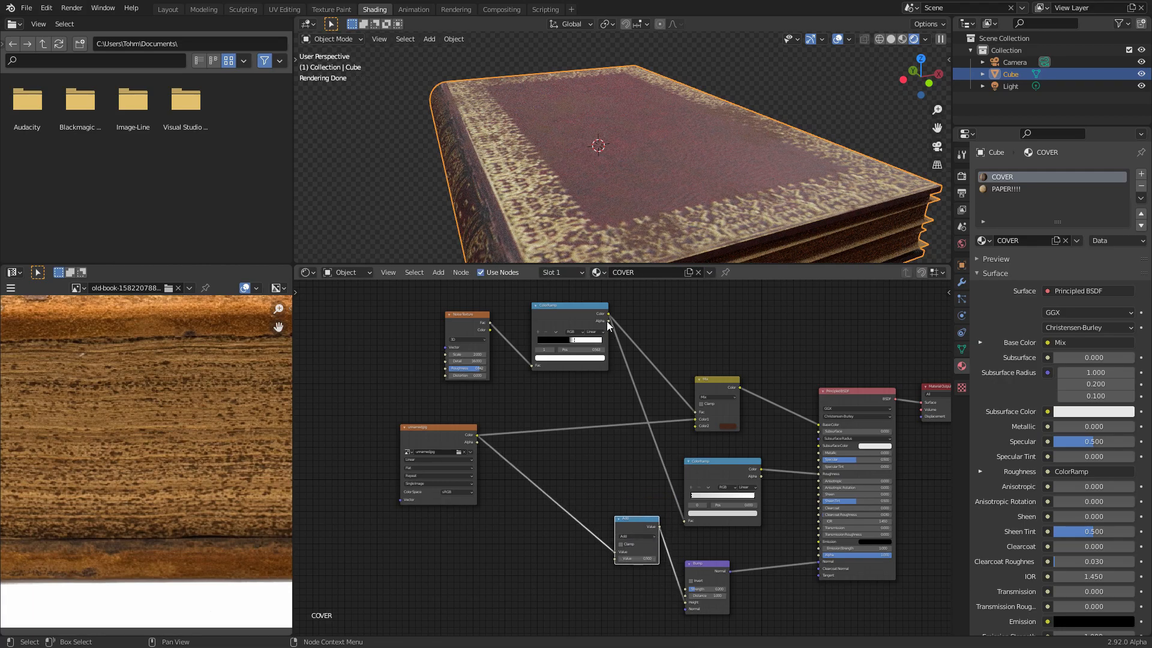
Step: Link the noise ColorRamp's colour to the Add node's second value and insert a duplicate Add node into that link, spreading the nodes apart
left_click_drag(607, 313, 627, 567)
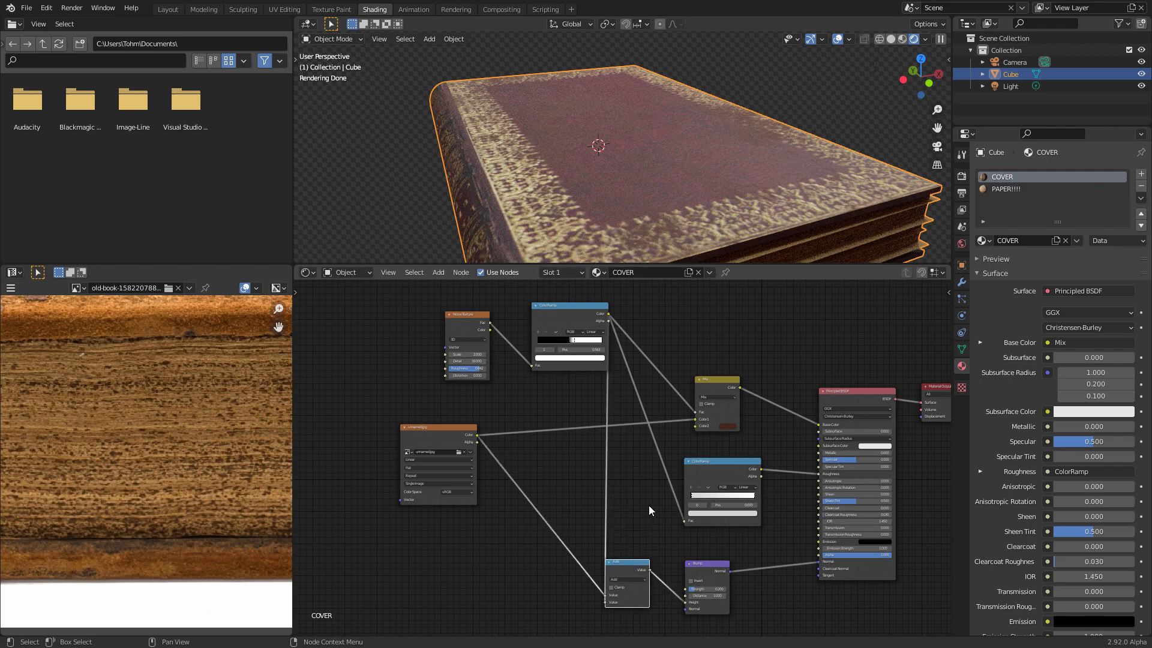
left_click_drag(580, 309, 405, 355)
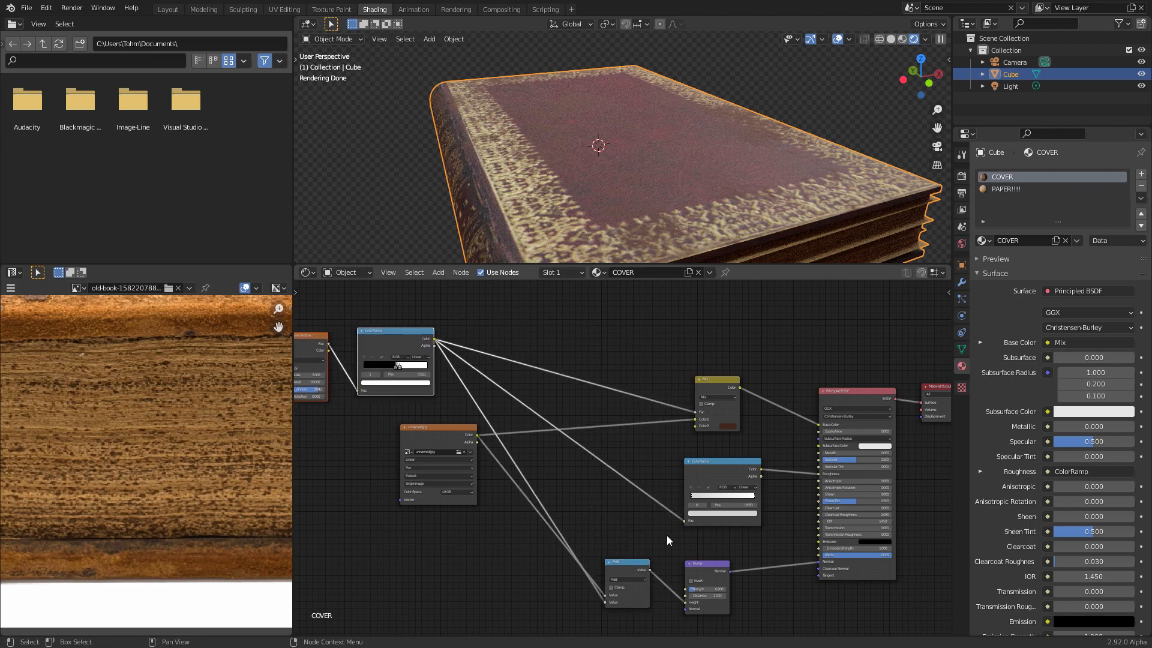
left_click(618, 563)
key("shift+d")
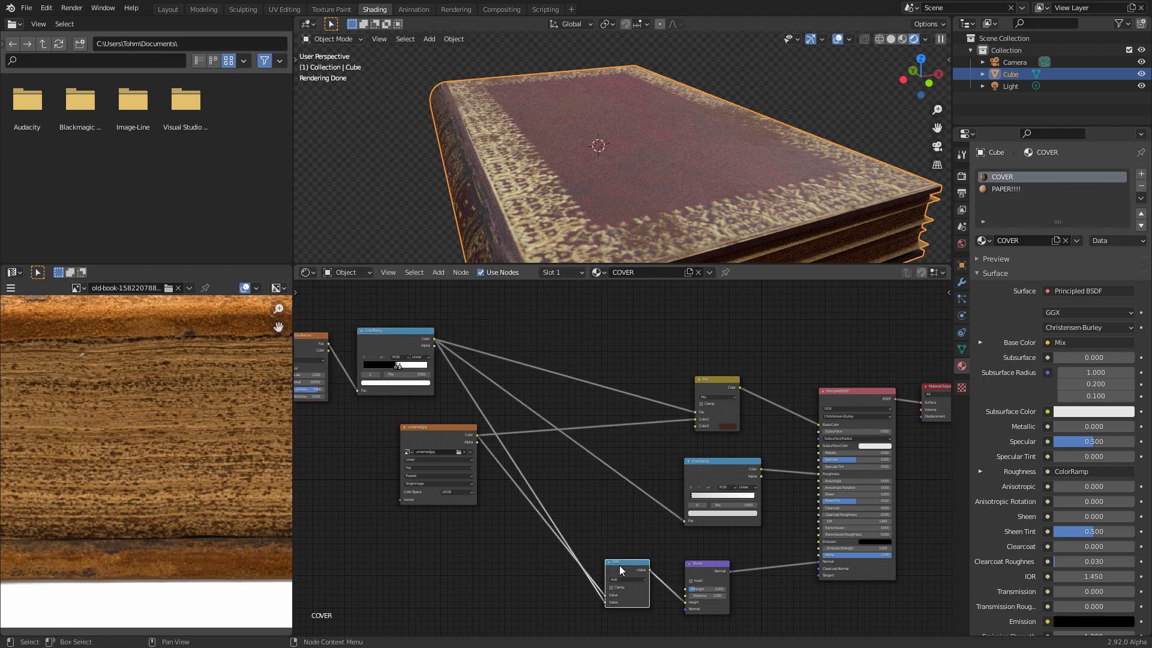
left_click(544, 496)
scroll(554, 495, "up", 3)
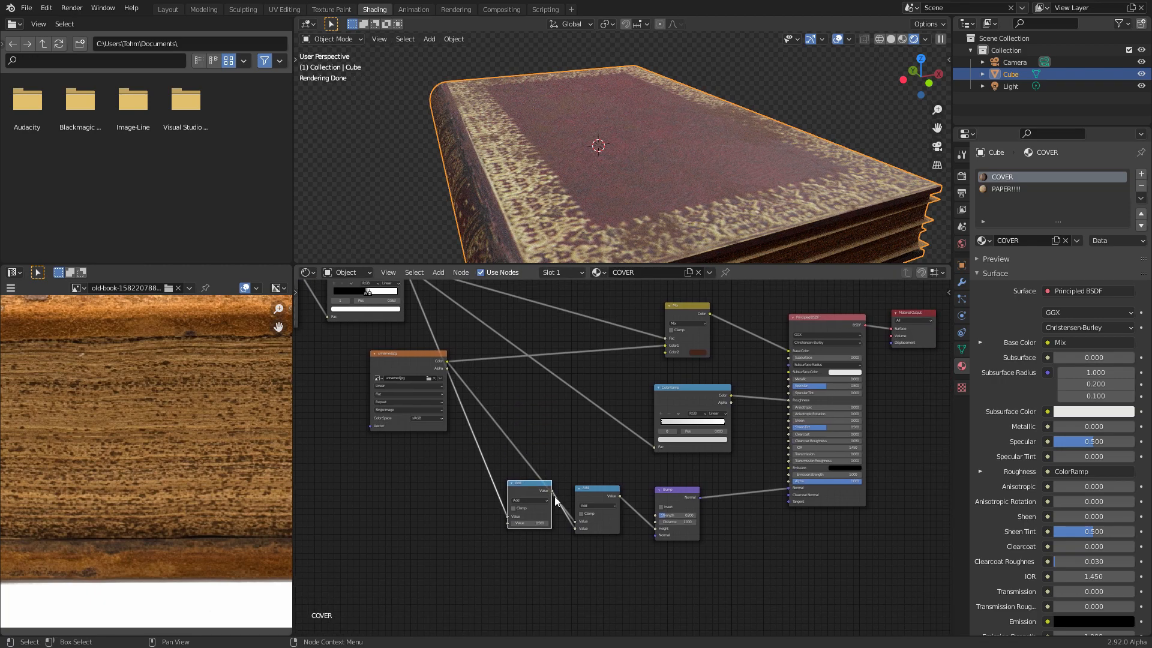
left_click_drag(493, 499, 485, 591)
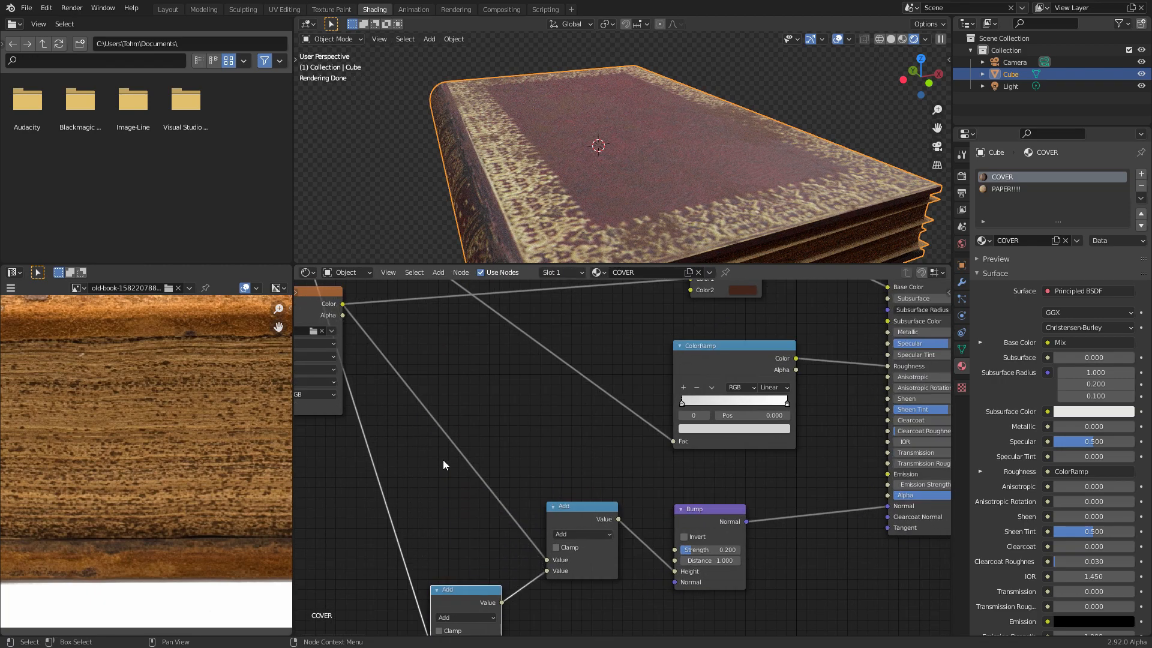
Step: Switch the duplicated Math node to Multiply with a value of 10 and inspect the cover's bumps
middle_click_drag(445, 464, 487, 394)
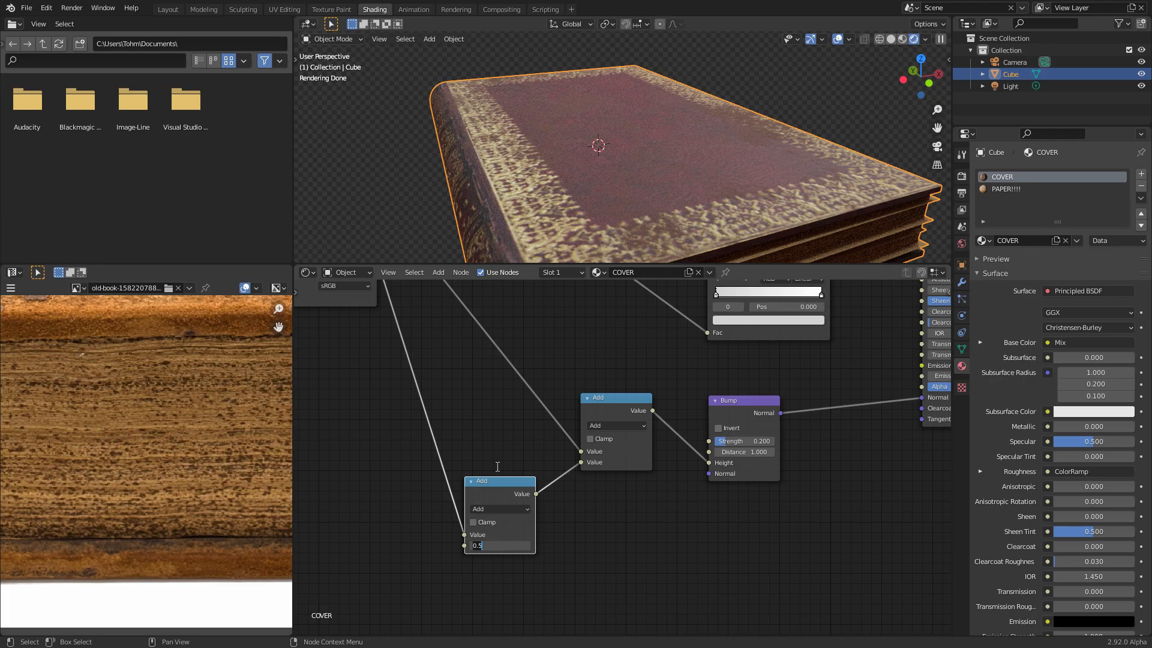
left_click(452, 436)
left_click(509, 513)
key("m")
left_click(514, 542)
type("10")
key("Return")
scroll(713, 132, "up", 3)
middle_click_drag(708, 131, 653, 128)
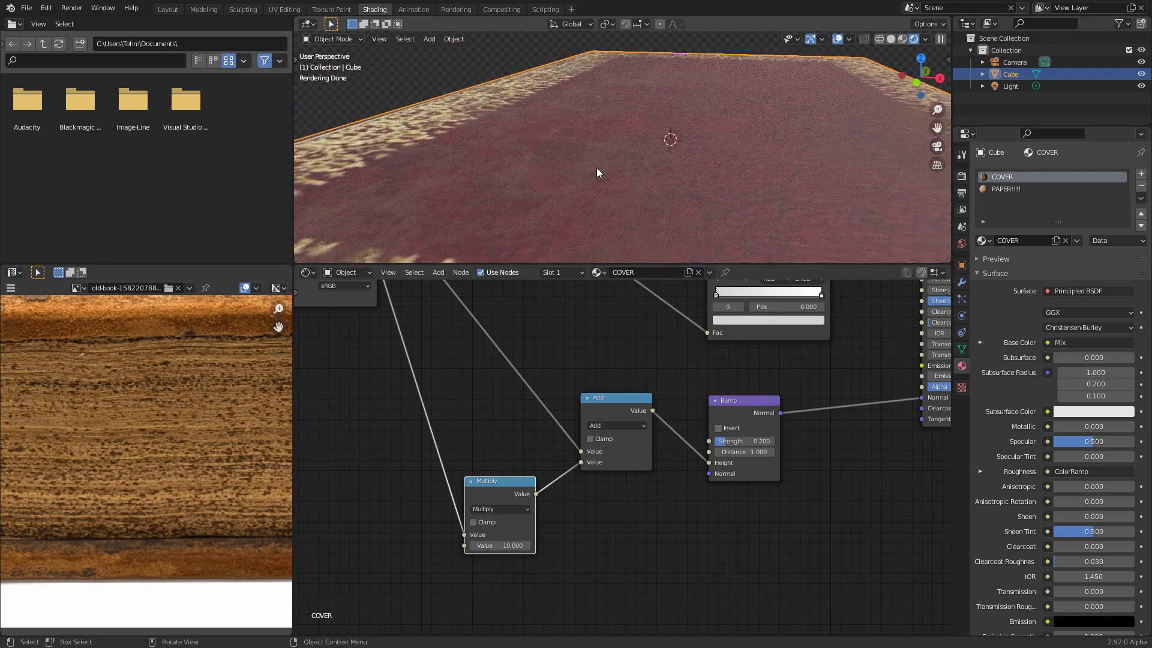
scroll(671, 204, "down", 5)
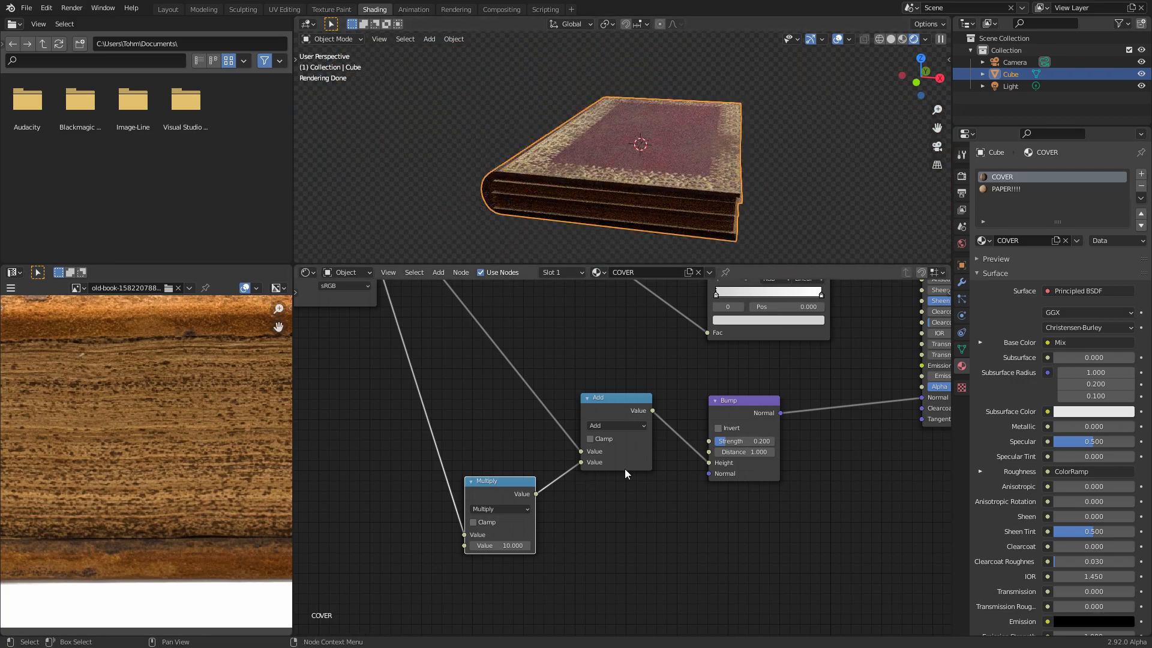
Step: Toggle muting on the Add node twice and set the Multiply node's value to 2
left_click(602, 401)
key("m")
key("m")
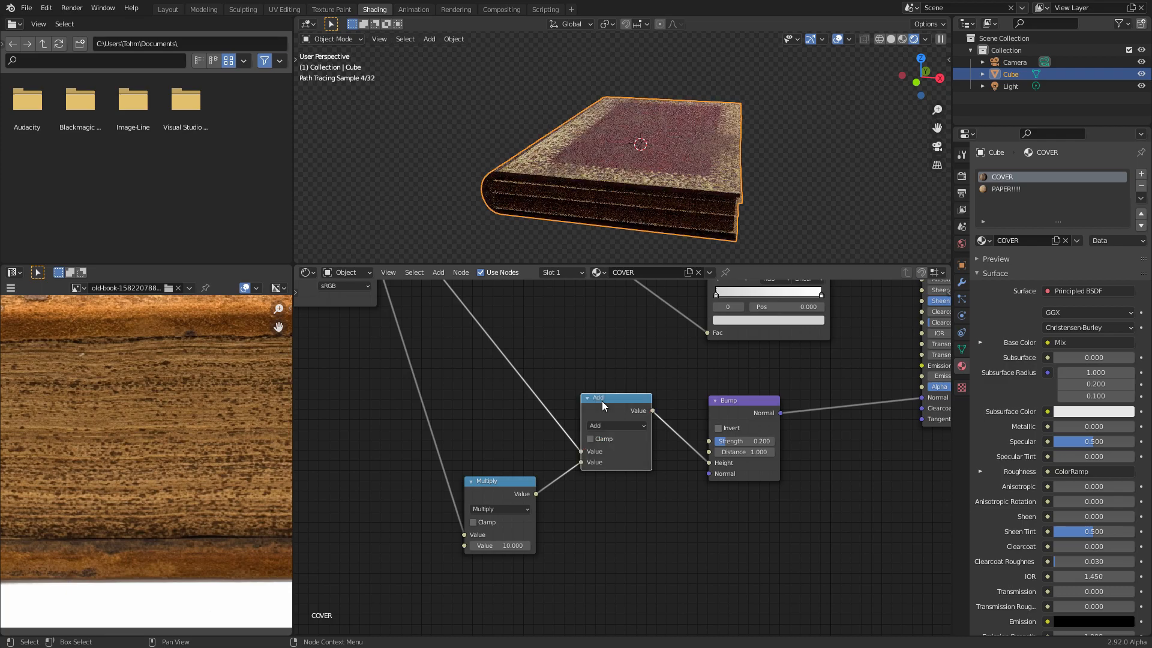
double_click(525, 545)
type("2")
key("Return")
Step: Try a Bump strength of 1 on the cover and undo it
left_click_drag(728, 443, 774, 443)
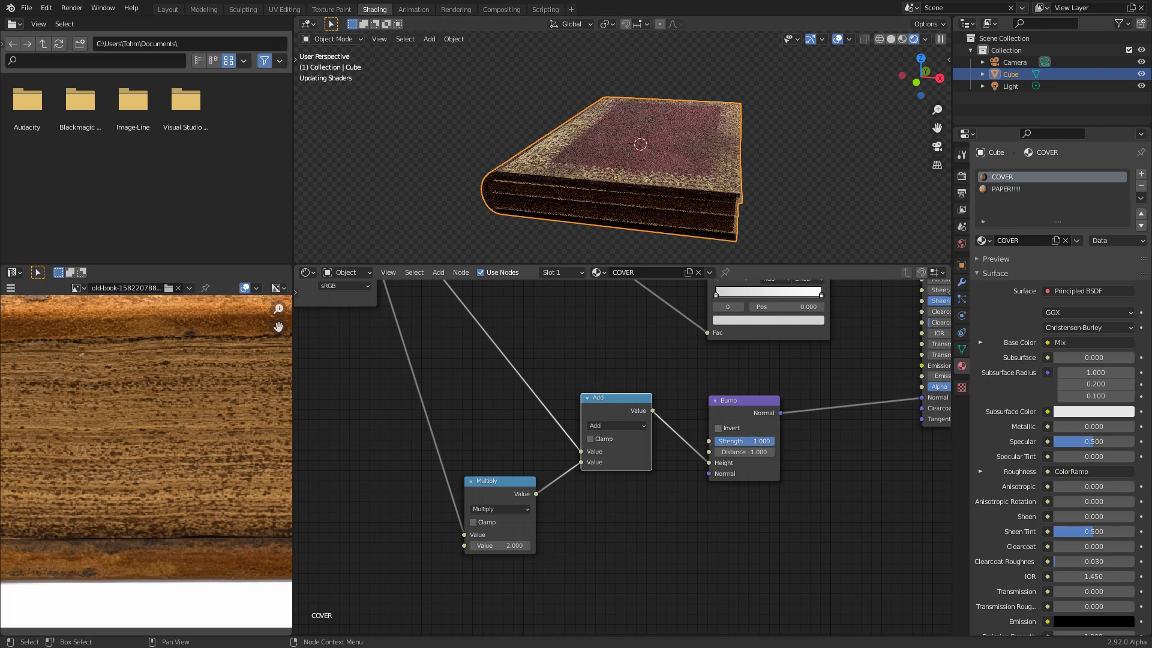
scroll(712, 176, "up", 5)
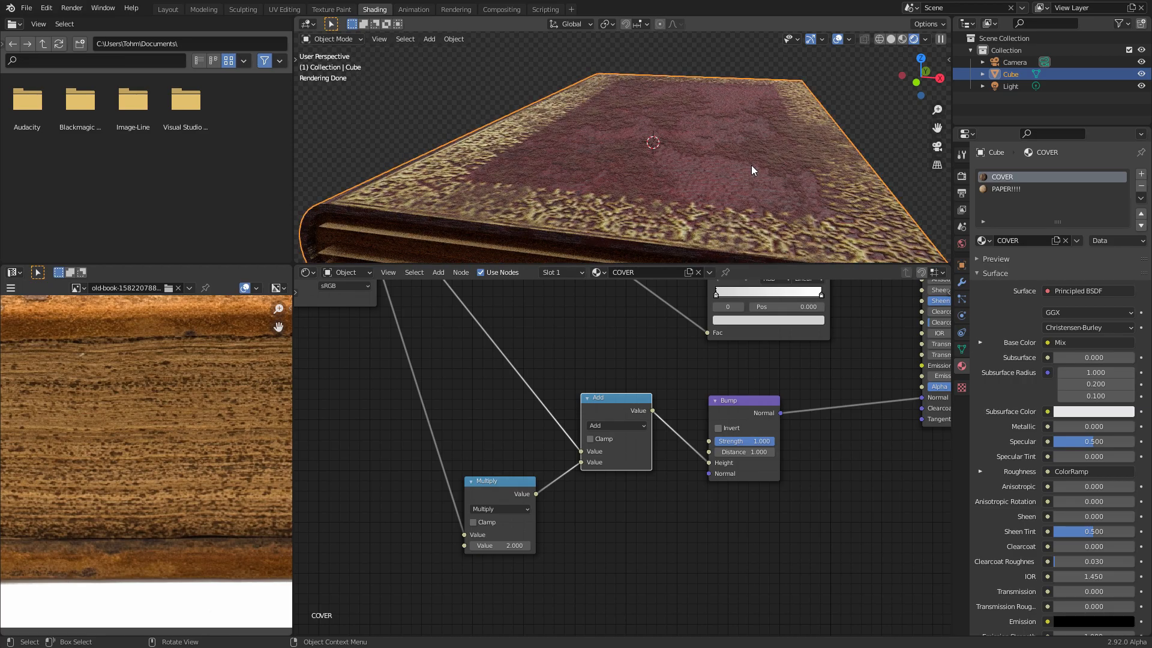
key("ctrl+z")
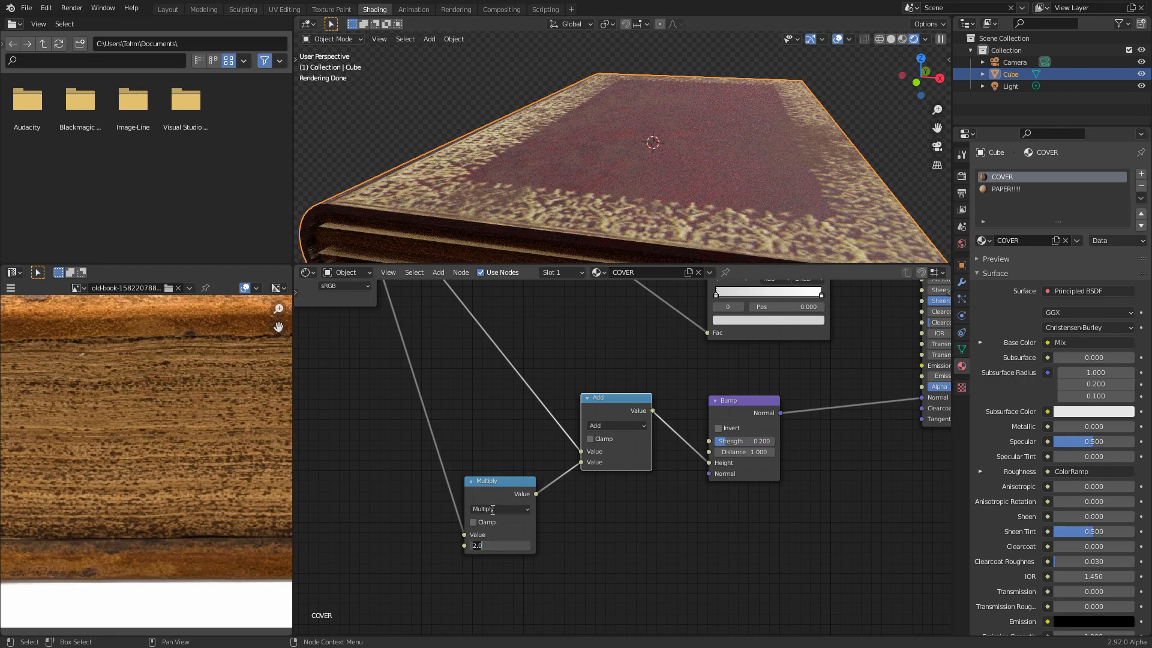
Step: Set the Multiply node's value to 200 and inspect the whole book from above
type("00")
key("Return")
scroll(681, 117, "down", 5)
mouse_move(680, 117)
middle_mouse_down()
mouse_move(776, 110)
mouse_move(707, 138)
mouse_move(692, 162)
mouse_move(653, 163)
mouse_move(732, 44)
mouse_move(676, 193)
middle_mouse_up()
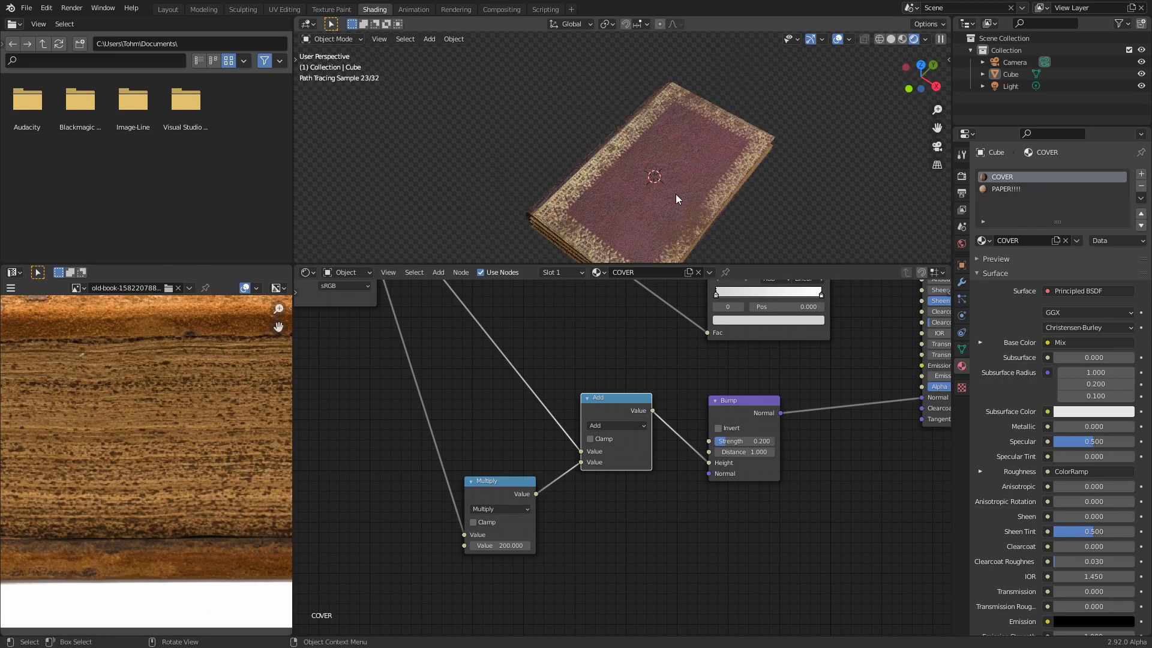
Step: Switch the Noise Texture's dimensions to 4D
middle_click_drag(360, 288, 664, 420)
middle_click_drag(640, 294, 511, 431)
middle_click_drag(303, 364, 555, 425)
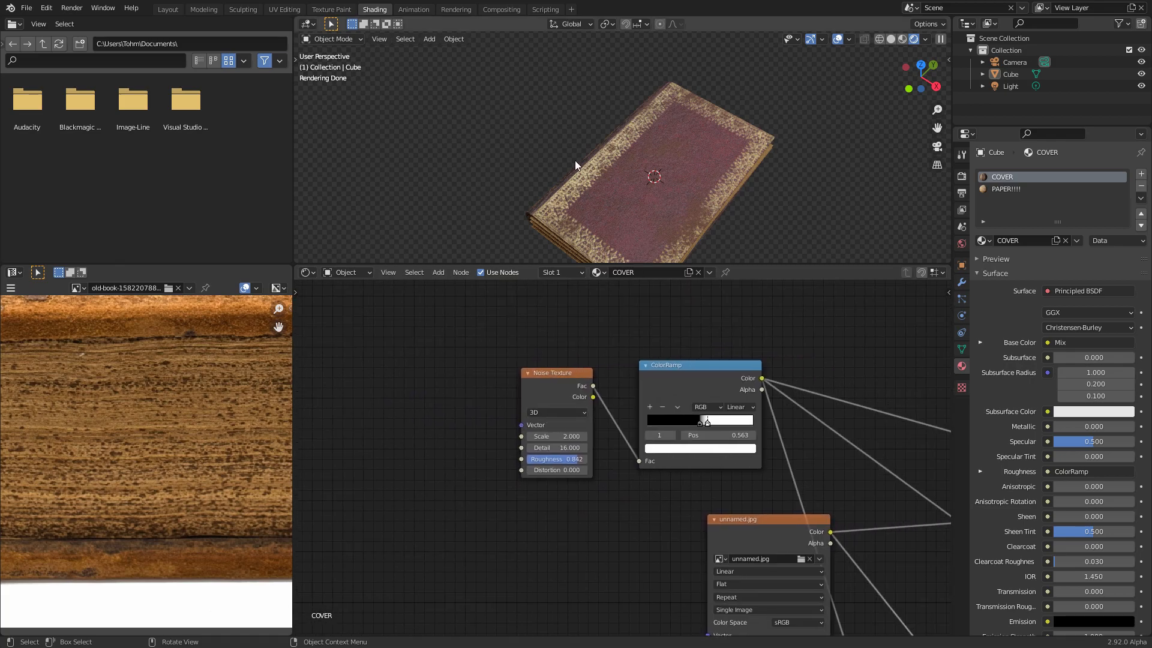
scroll(545, 394, "up", 2)
left_click(537, 385)
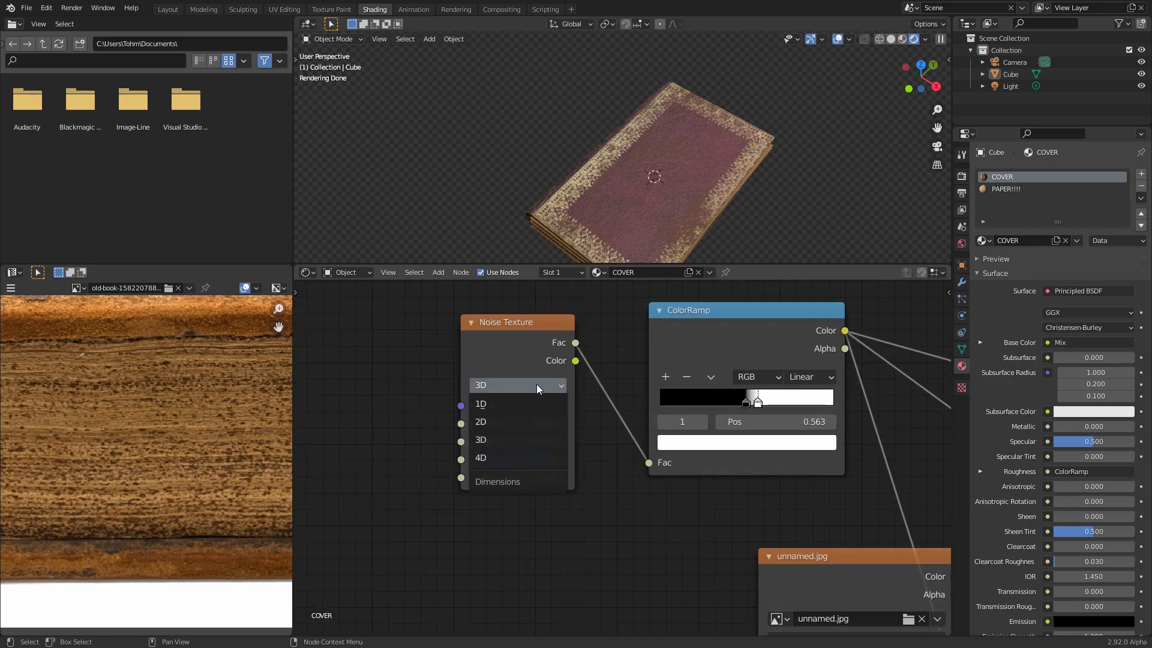
left_click(513, 457)
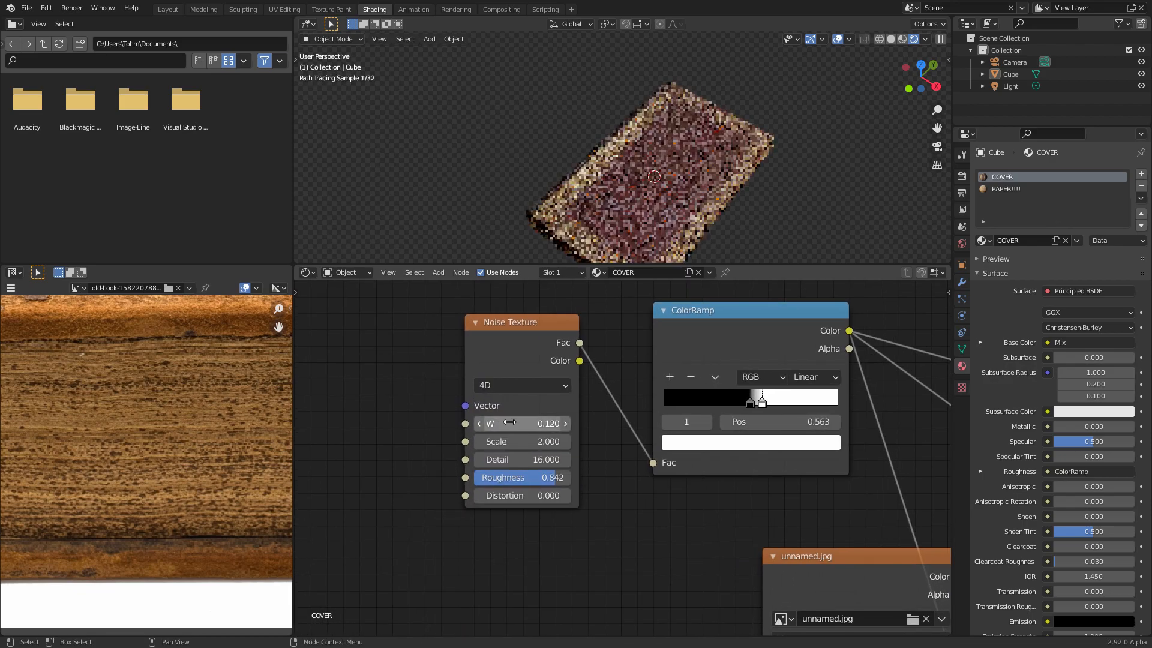
Step: Preview the noise ColorRamp on the book, set the Noise Texture's W to 0.2, and restore the Principled BSDF output
left_click(704, 307, "ctrl+shift")
mouse_move(504, 423)
left_mouse_down()
mouse_move(489, 424)
mouse_move(515, 424)
left_mouse_up()
scroll(700, 408, "down", 6)
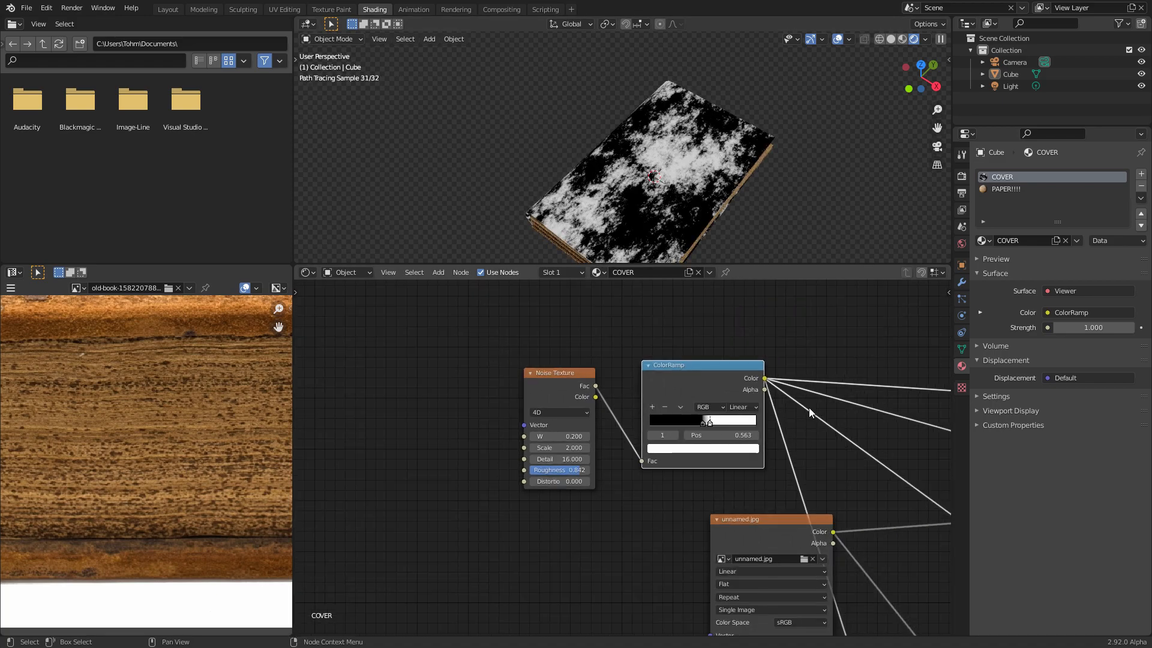
middle_click_drag(801, 407, 593, 391)
scroll(792, 484, "down", 9)
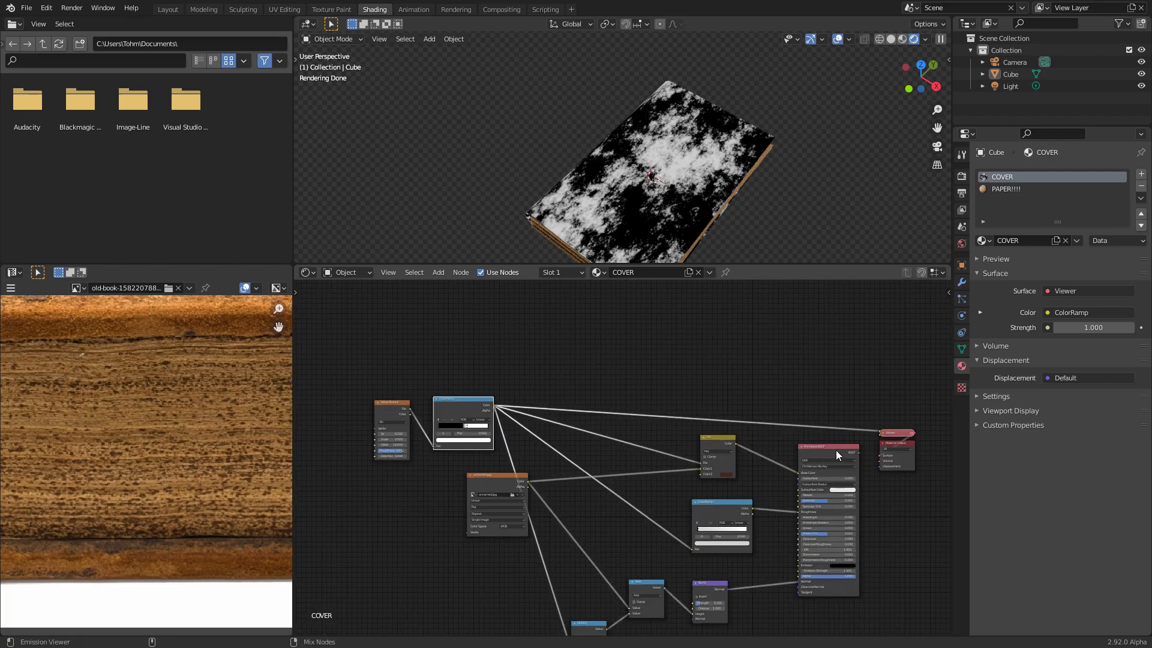
left_click(837, 451, "ctrl+shift")
Step: Add an Object Info node before the Noise Texture and link its Random output to W
middle_click_drag(460, 432, 750, 463)
scroll(728, 452, "up", 3)
scroll(728, 451, "up", 4)
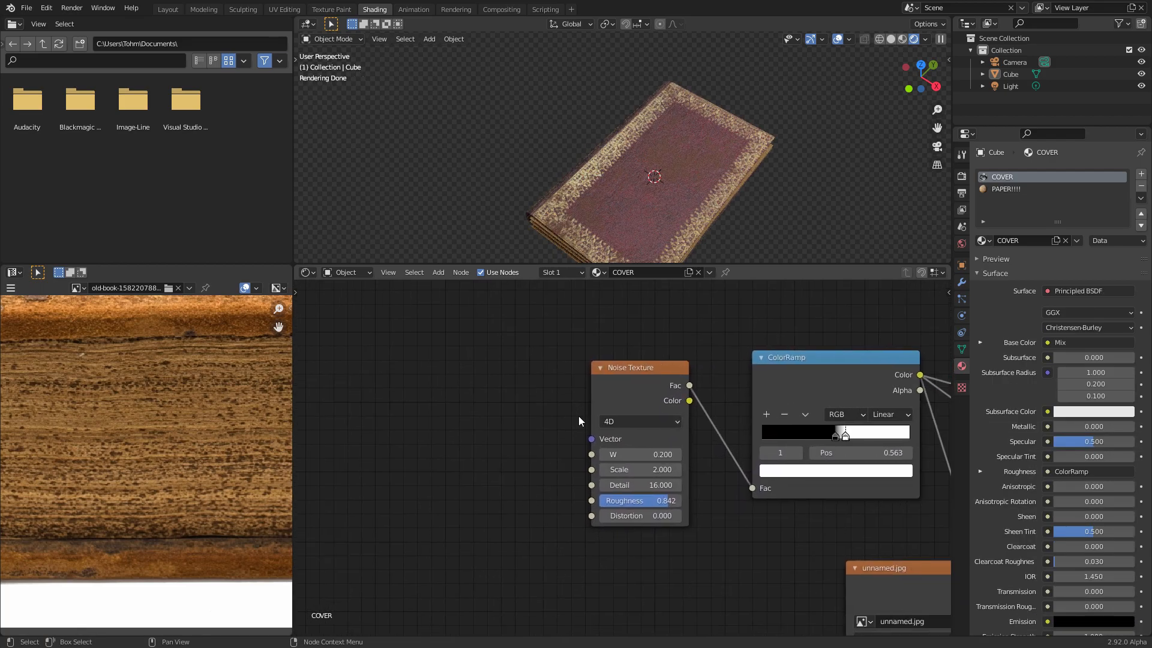
key("shift+a")
left_click(473, 366)
type("obj")
key("Return")
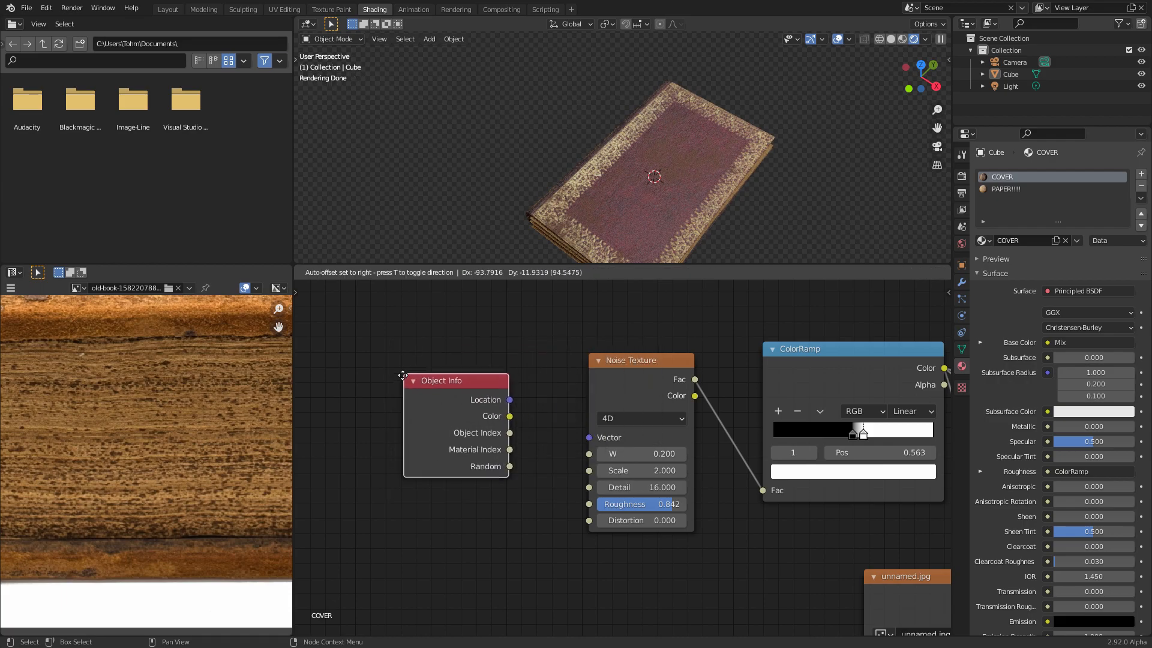
left_click(403, 374)
left_click_drag(513, 468, 503, 313)
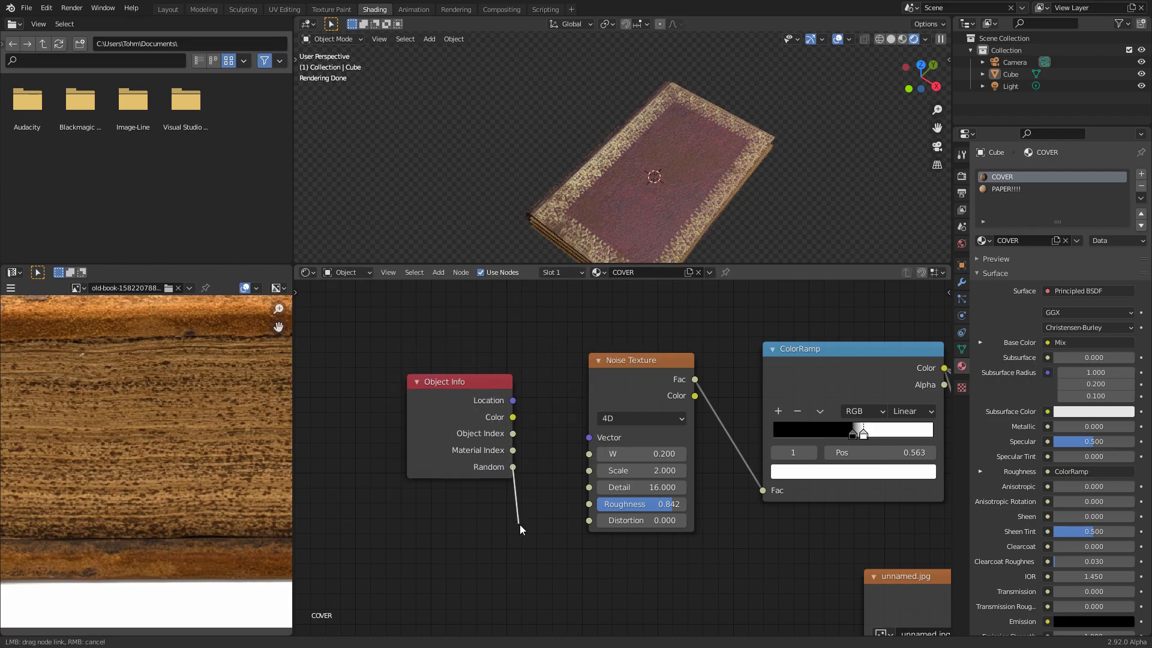
left_click_drag(572, 455, 589, 453)
Step: Duplicate the book twice and place the copies around the original to compare their dirt patterns
left_click(642, 174)
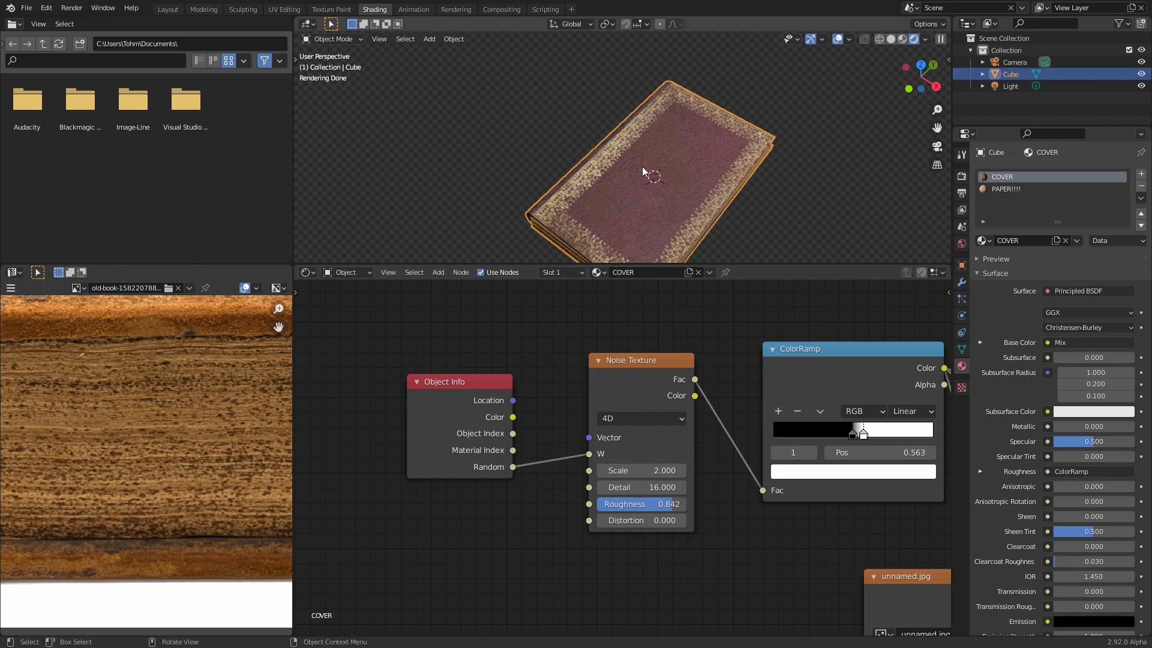
key("shift+d")
left_click(450, 170)
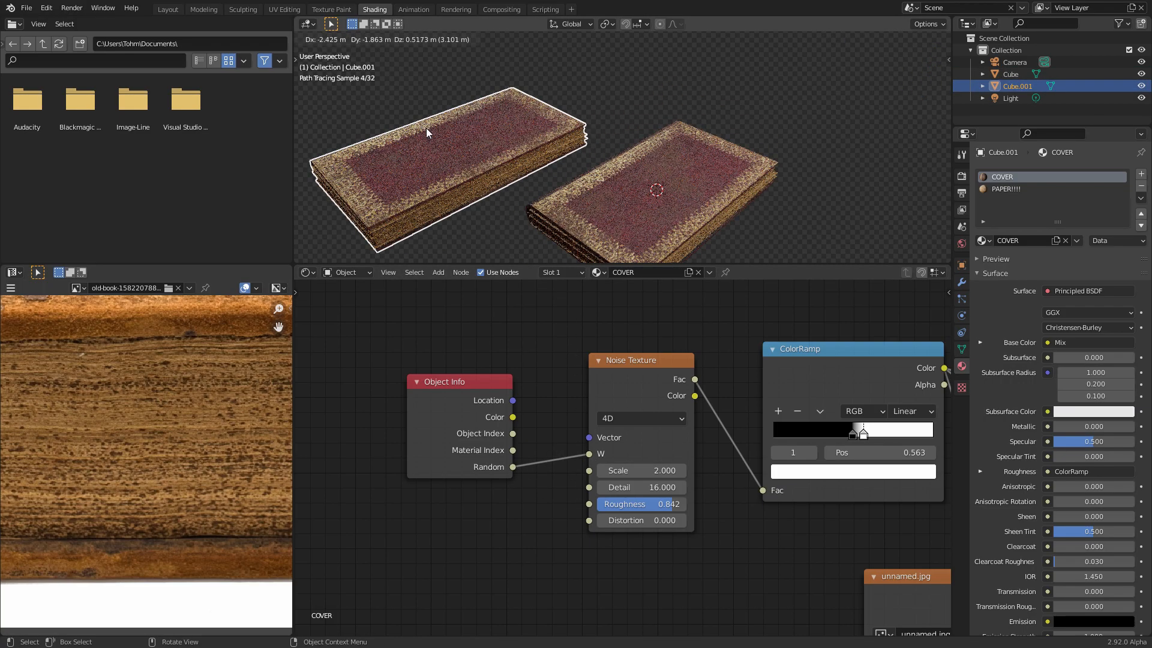
key("shift+d")
left_click(756, 120)
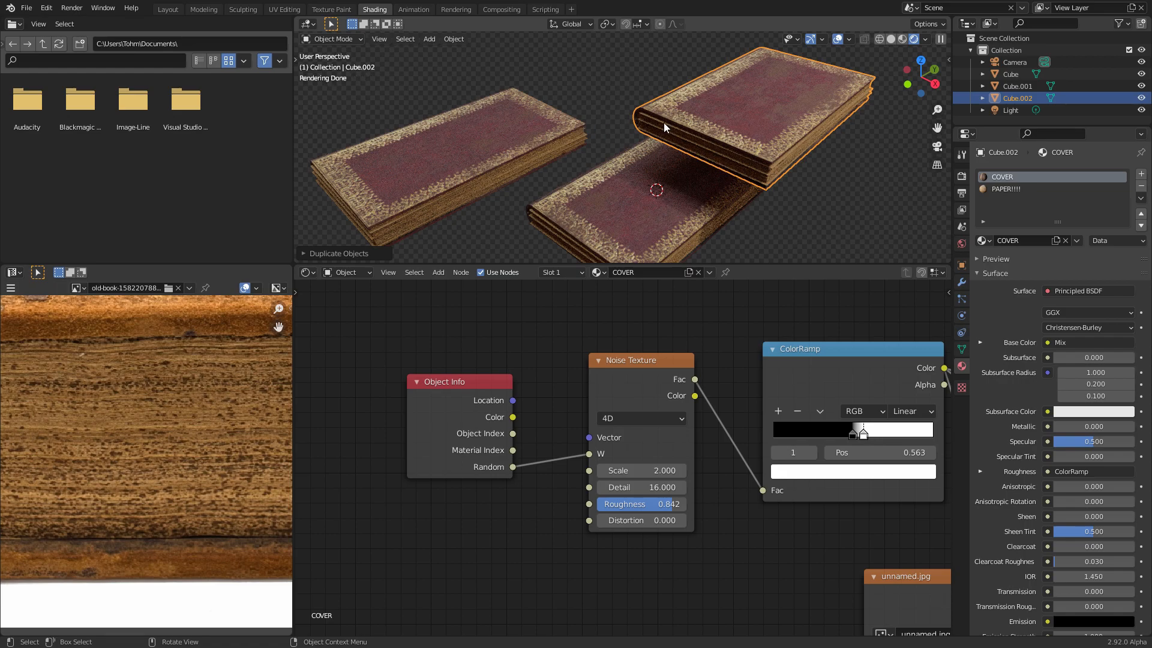
Step: Delete both book copies and reselect the original book
key("x")
left_click(780, 88)
left_click(477, 147)
key("Delete")
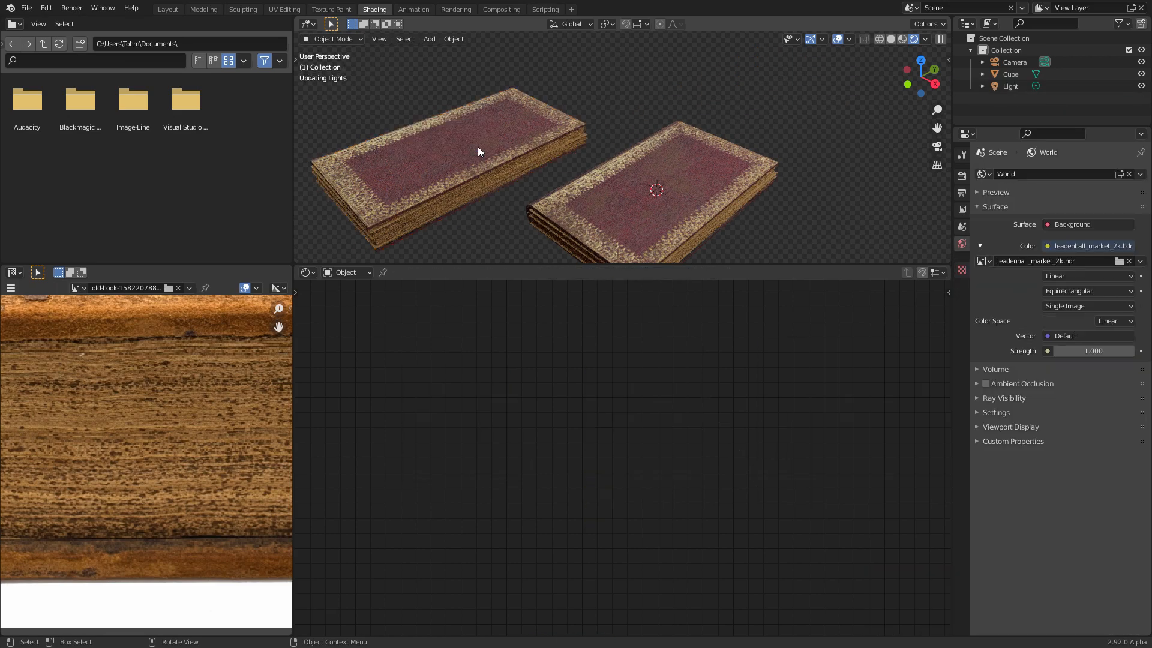
left_click(596, 167)
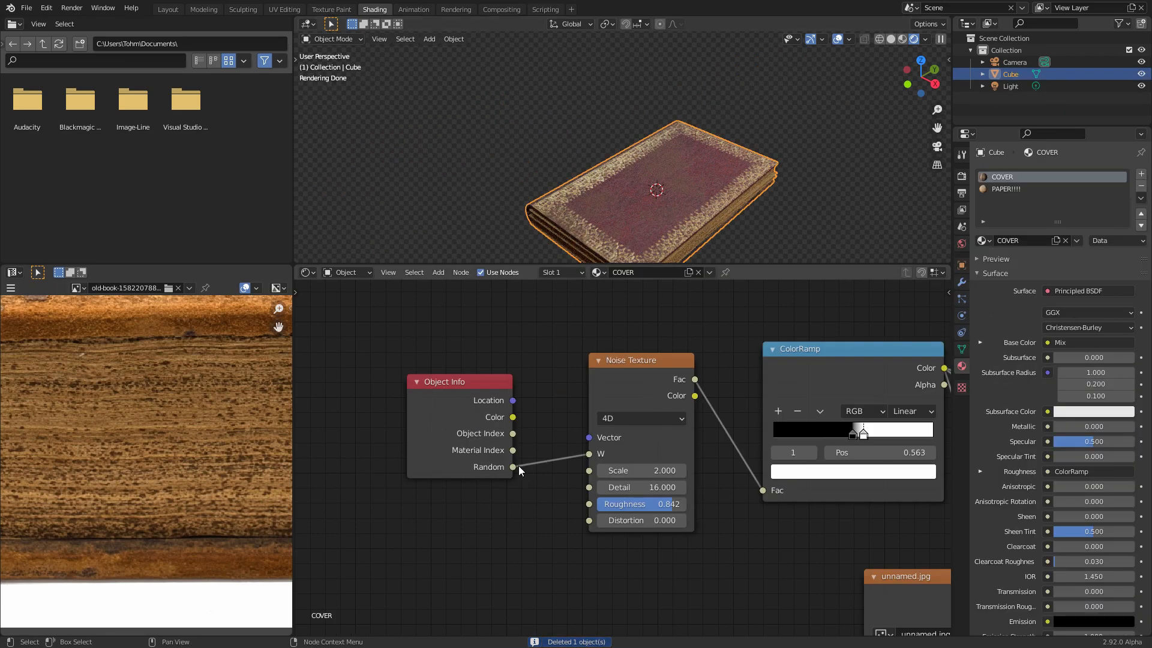
Step: Move the cover image node aside and insert a Hue Saturation Value node between its colour and the Mix node
mouse_move(662, 190)
middle_mouse_down()
mouse_move(665, 150)
mouse_move(700, 158)
middle_mouse_up()
scroll(557, 456, "down", 10)
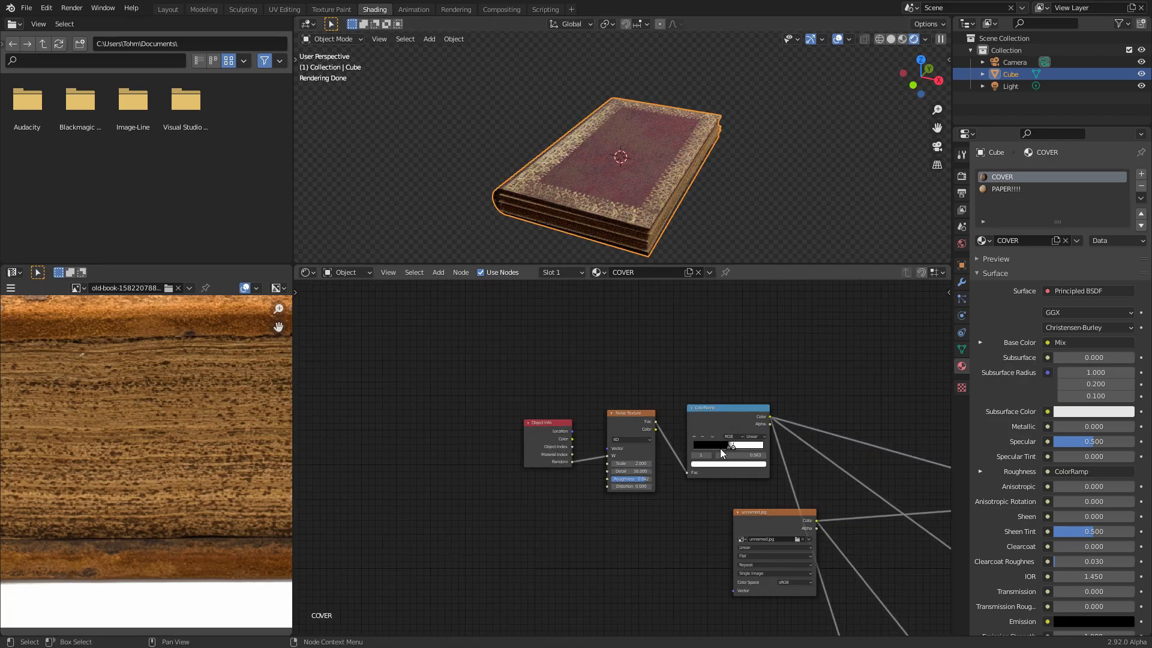
middle_click_drag(771, 539, 552, 442)
left_click_drag(548, 422, 364, 477)
scroll(450, 444, "up", 2)
key("shift+a")
left_click(415, 398)
type("hue")
key("Return")
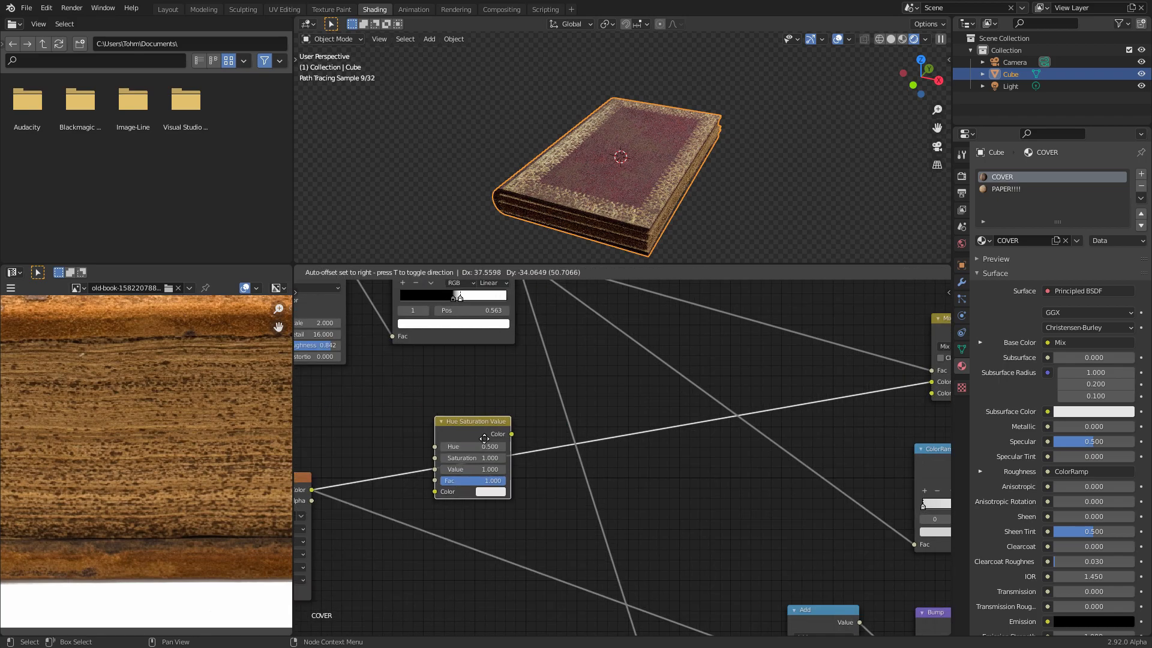
left_click(445, 412)
Step: Rearrange the cover image and Hue Saturation Value nodes to leave room around them
middle_click_drag(566, 330, 810, 284)
left_click_drag(614, 502, 498, 458)
left_click_drag(494, 454, 480, 527)
left_click_drag(730, 385, 729, 408)
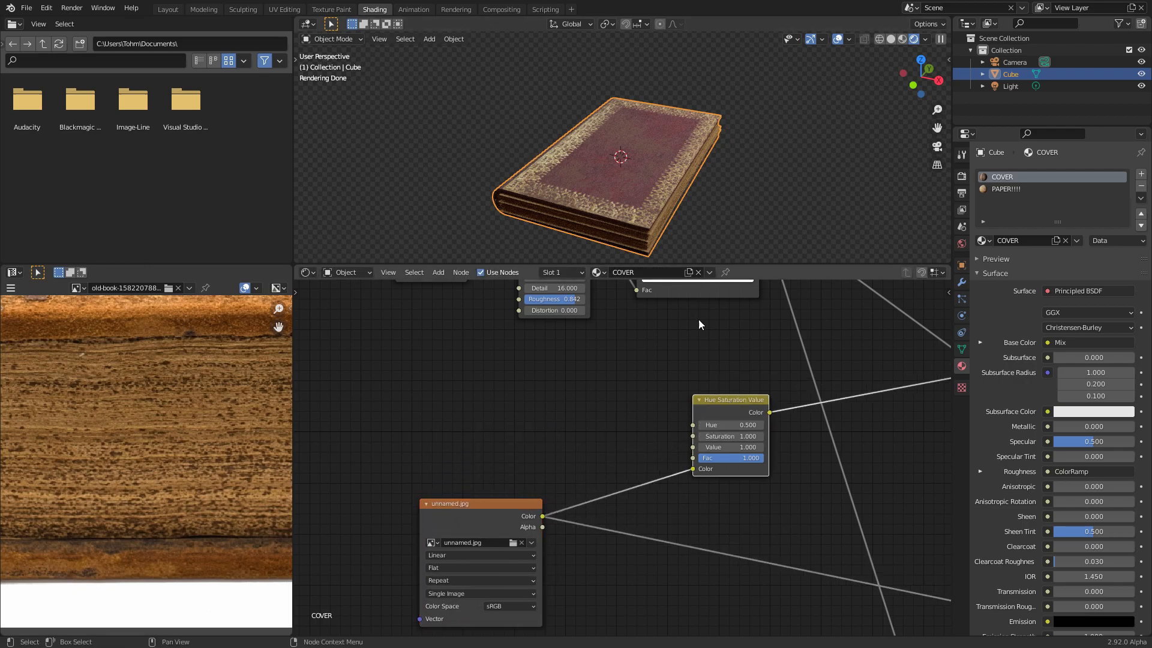
Step: Try different Hue values on the Hue Saturation Value node to recolour the cover, and undo the change
left_click_drag(730, 425, 854, 425)
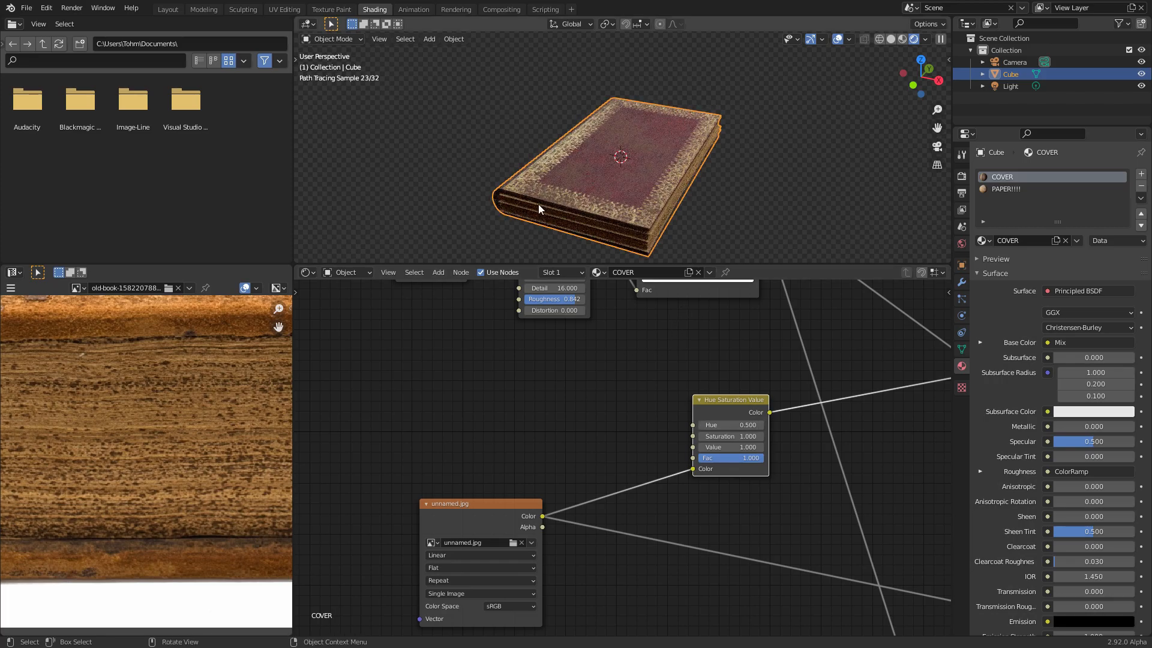
left_click_drag(730, 425, 853, 424)
key("ctrl+z")
Step: Move the Object Info node away from the Noise Texture and add a Math node below the Noise Texture
middle_click_drag(590, 312, 607, 426)
left_click_drag(445, 330, 318, 362)
middle_click_drag(534, 387, 528, 354)
key("shift+a")
left_click(480, 343)
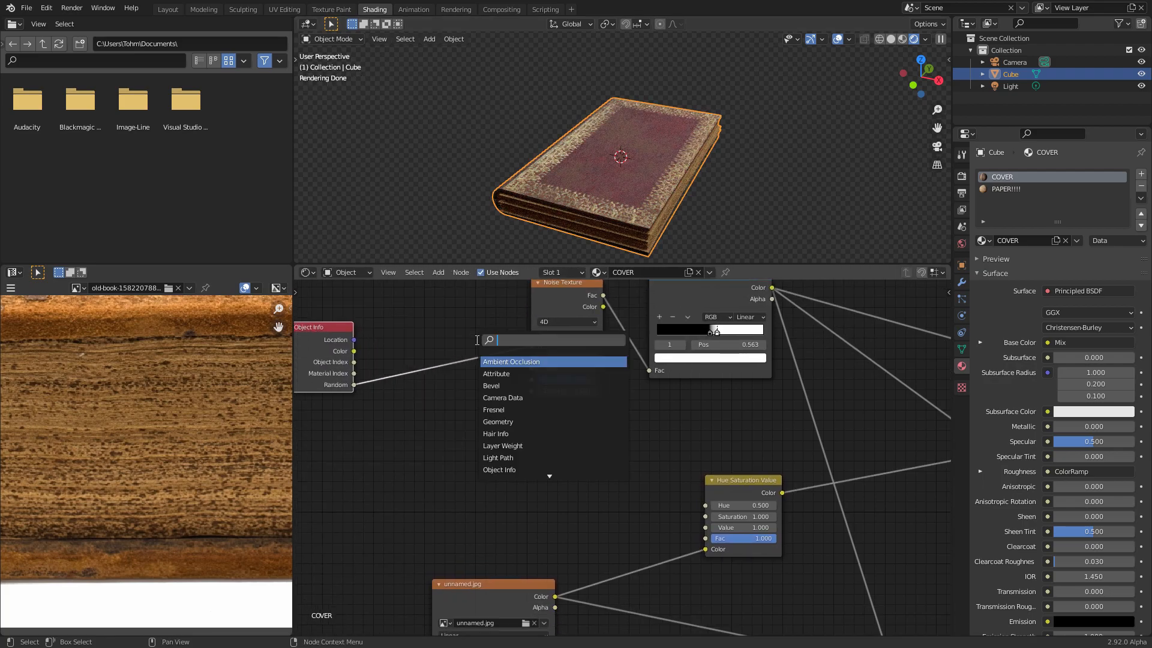
type("math")
key("Return")
left_click(504, 430)
Step: Set the new Math node to Multiply Add and link the Object Info's Random output to its Value
left_click(504, 434)
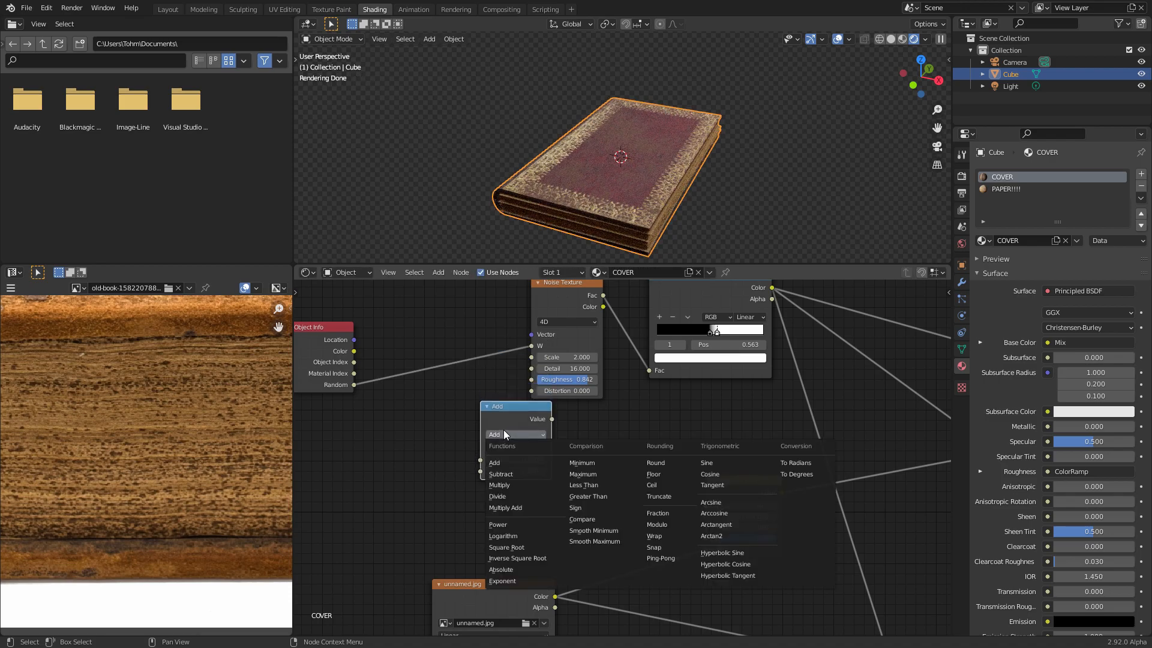
left_click(516, 509)
scroll(336, 426, "up", 2)
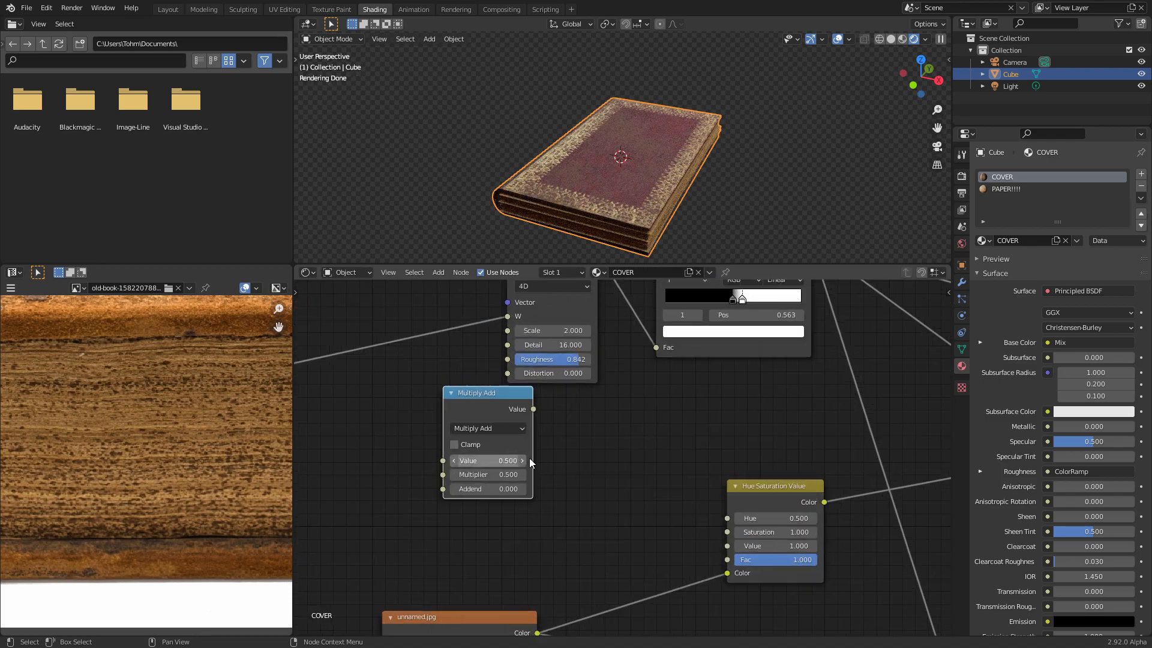
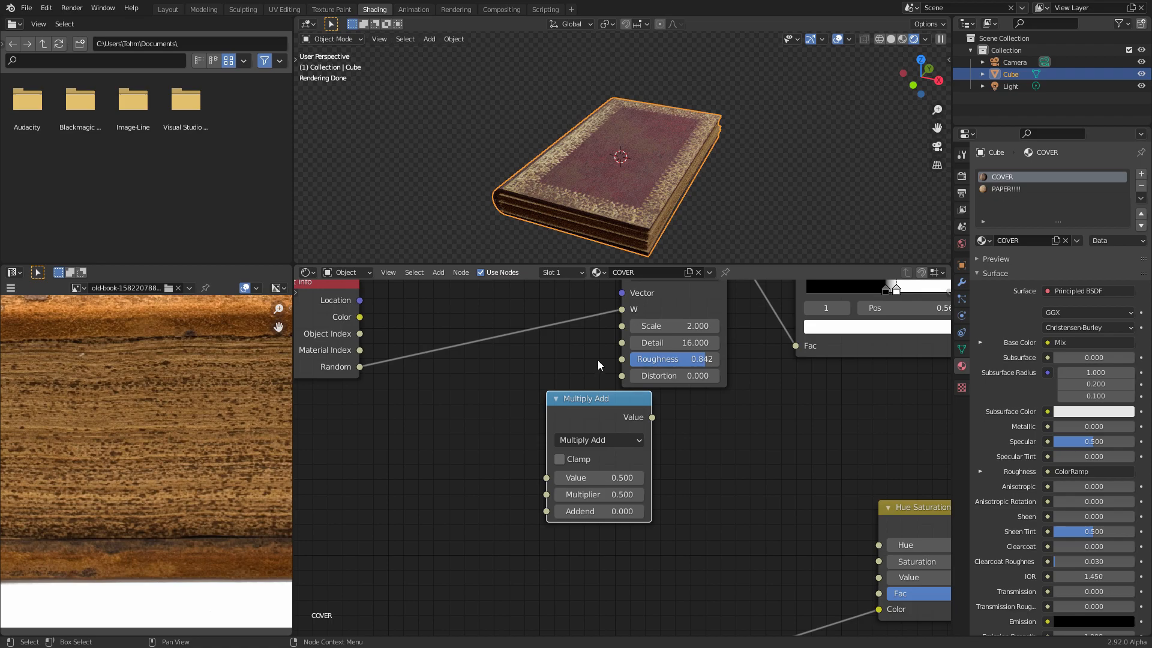
left_click_drag(359, 367, 558, 479)
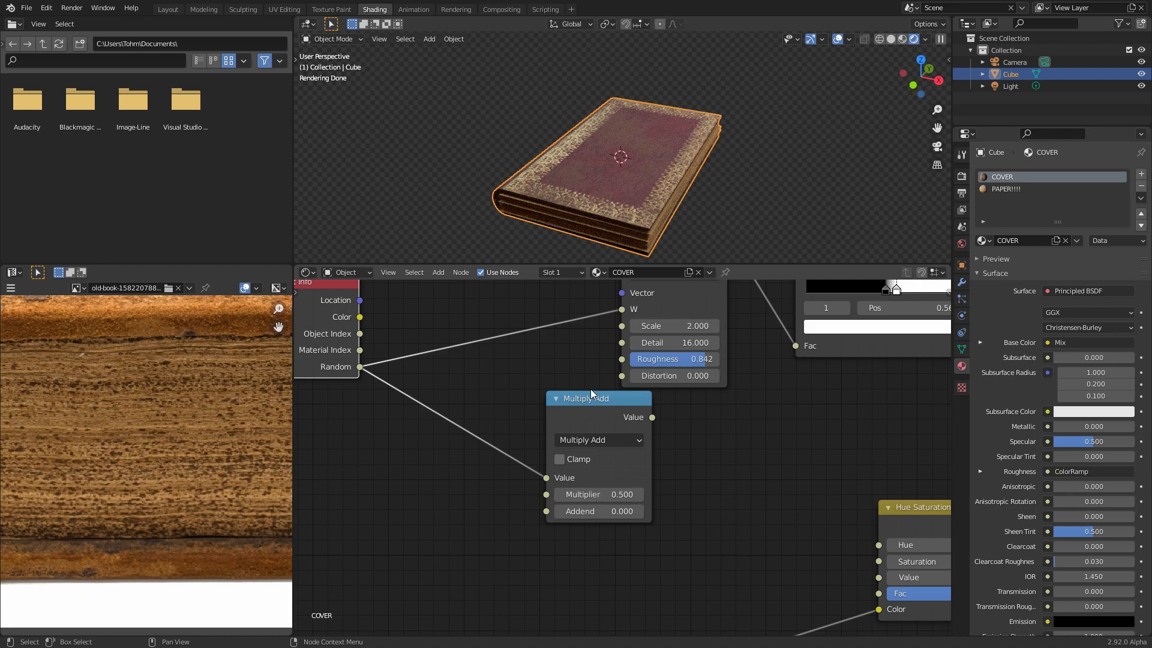
Step: Set the Multiply Add node's Multiplier to 0.1 and its Addend to 0.5
type("0.1")
key("Return")
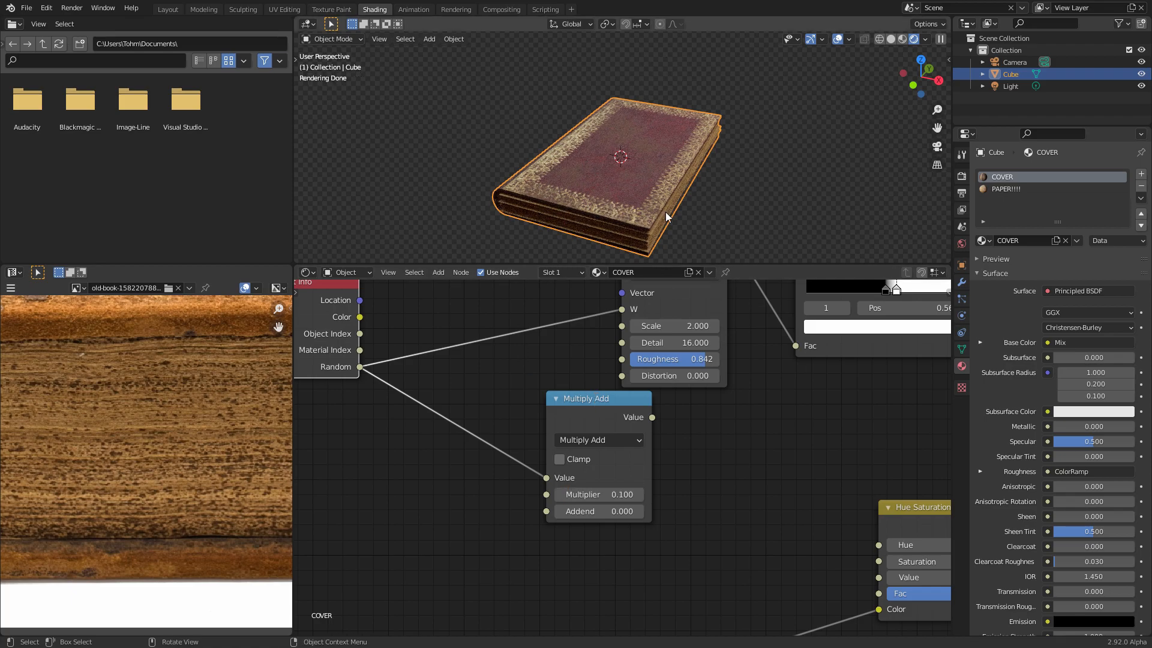
type("0.5")
key("Return")
Step: Link the Multiply Add node's Value output to the Hue input of the Hue Saturation Value node
middle_click_drag(826, 438, 575, 397)
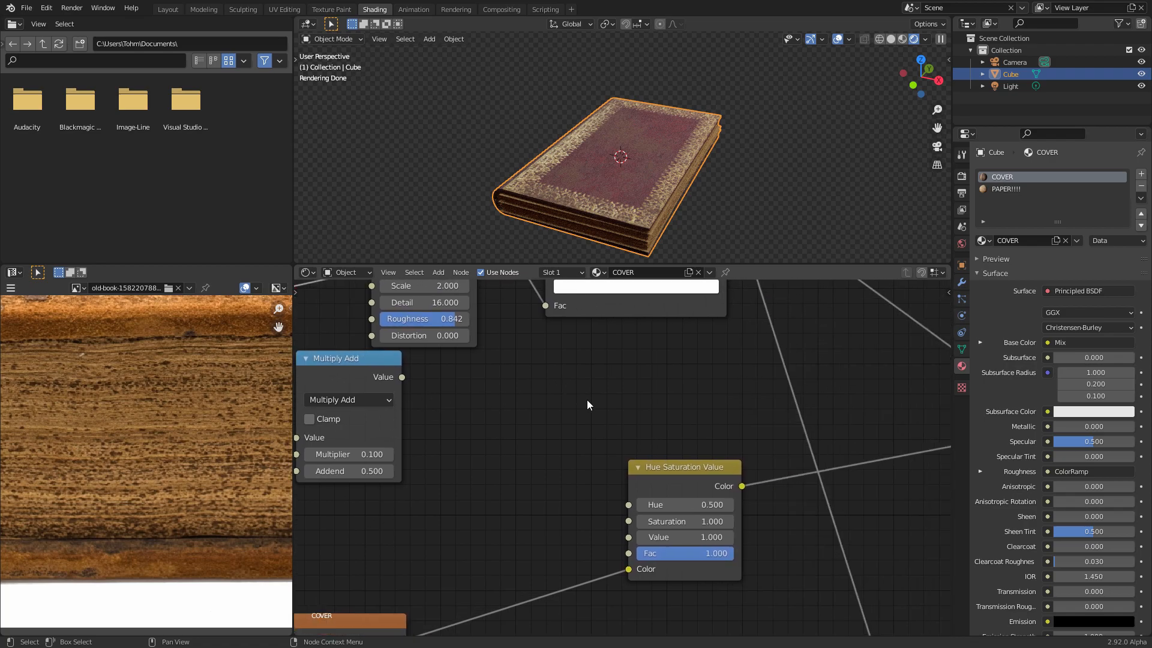
middle_click_drag(470, 472, 665, 459)
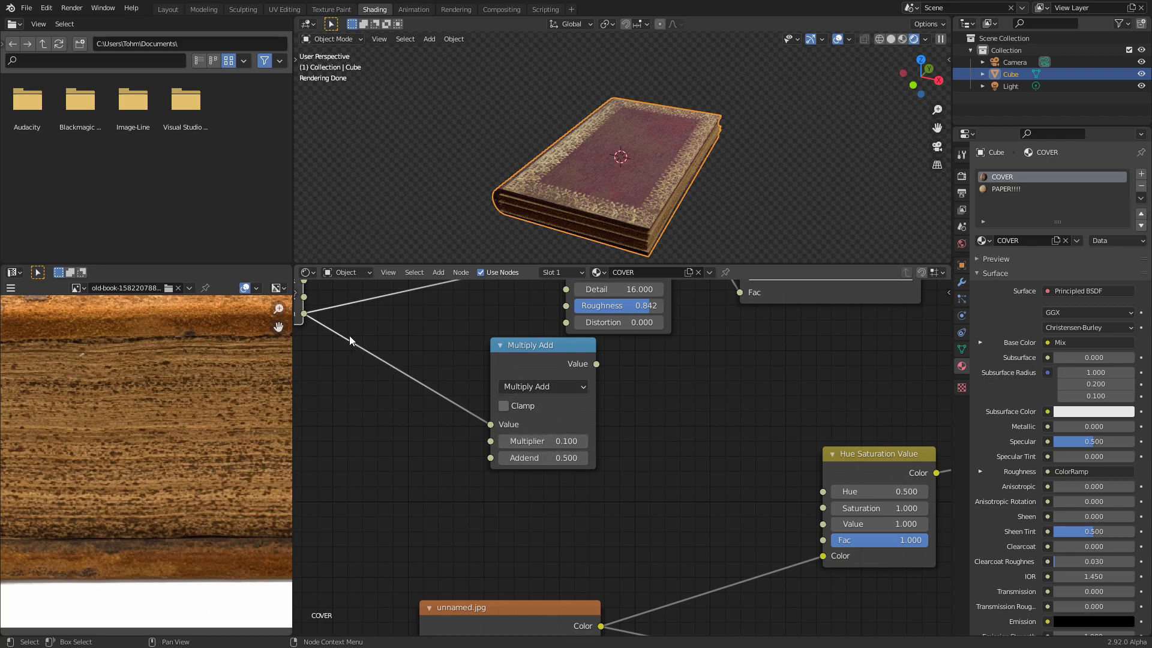
middle_click_drag(346, 341, 377, 364)
middle_click_drag(662, 468, 498, 448)
left_click_drag(530, 389, 758, 518)
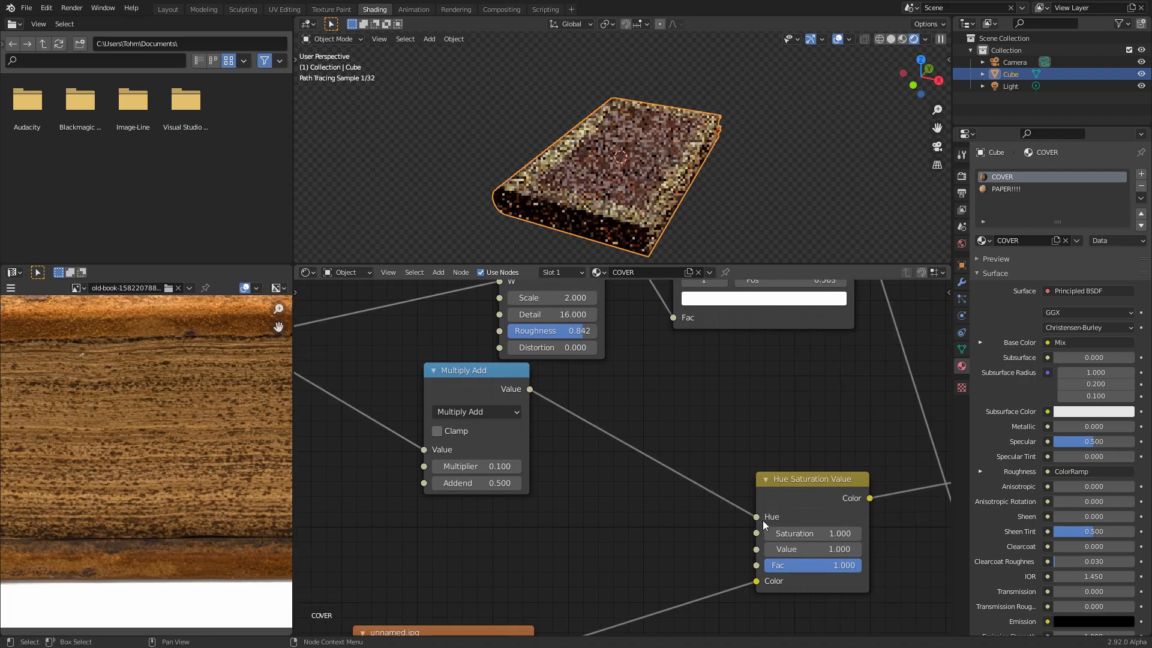
Step: Duplicate the book three times, placing each copy on top of the previous one to form a stack of four
key("shift+d")
left_click(591, 123)
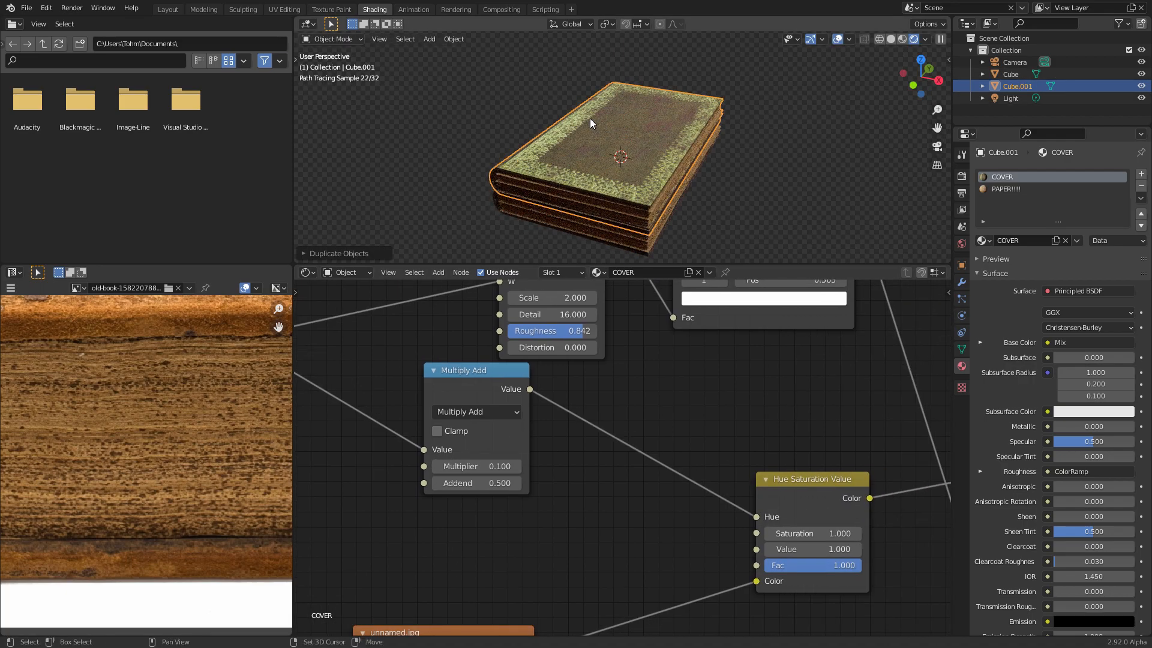
key("shift+d")
left_click(602, 104)
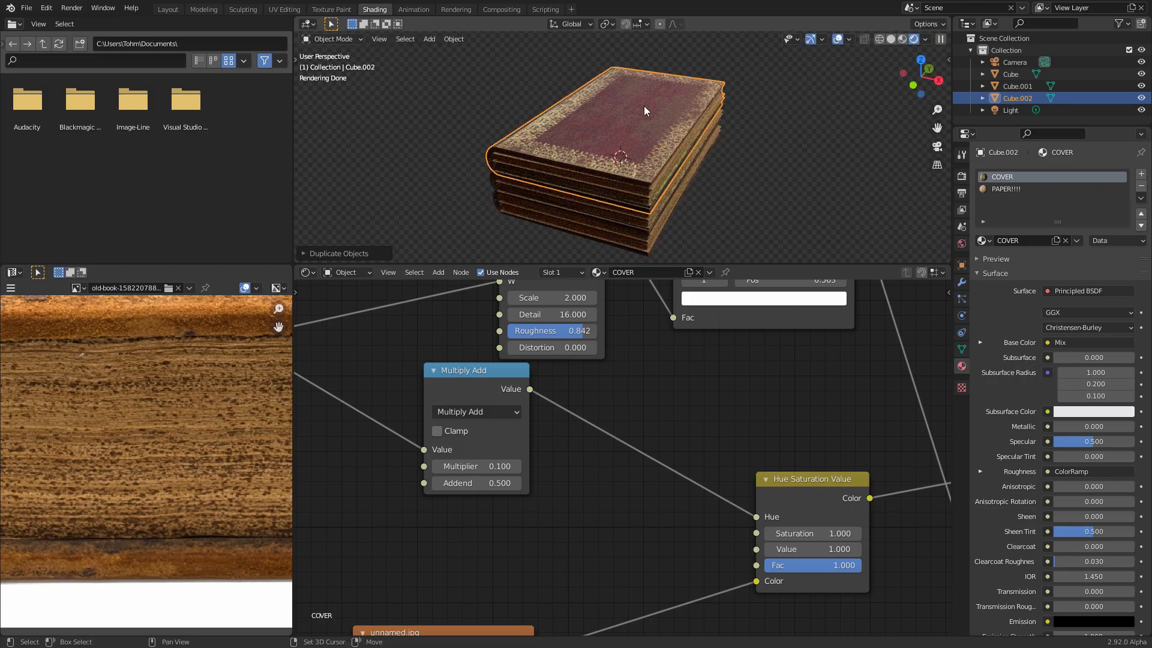
key("shift+d")
key("z")
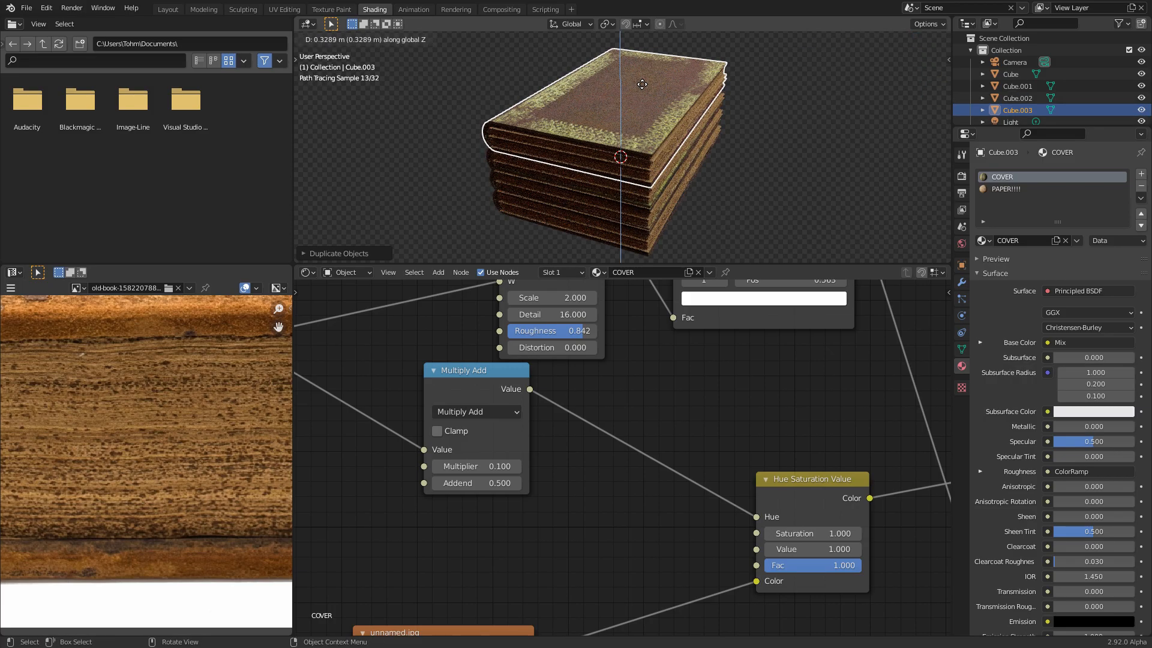
left_click(642, 84)
Step: Move the three duplicated books away from the stack to compare the cover colours
key("g")
left_click(430, 140)
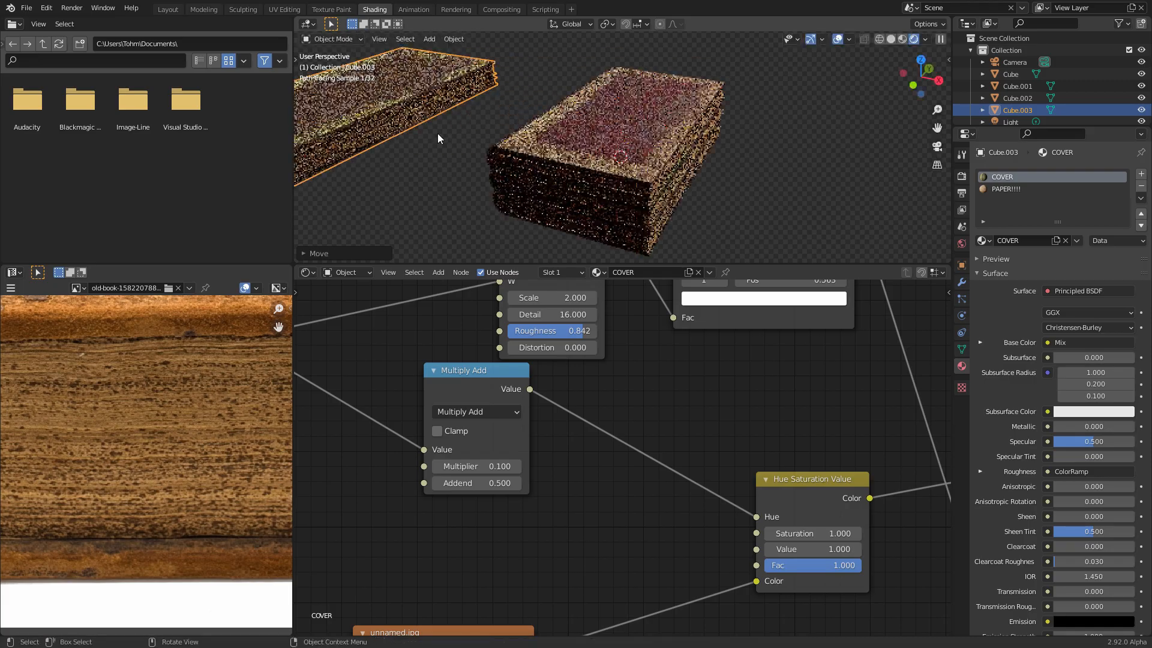
left_click(564, 126)
key("g")
left_click(822, 150)
key("g")
left_click(636, 104)
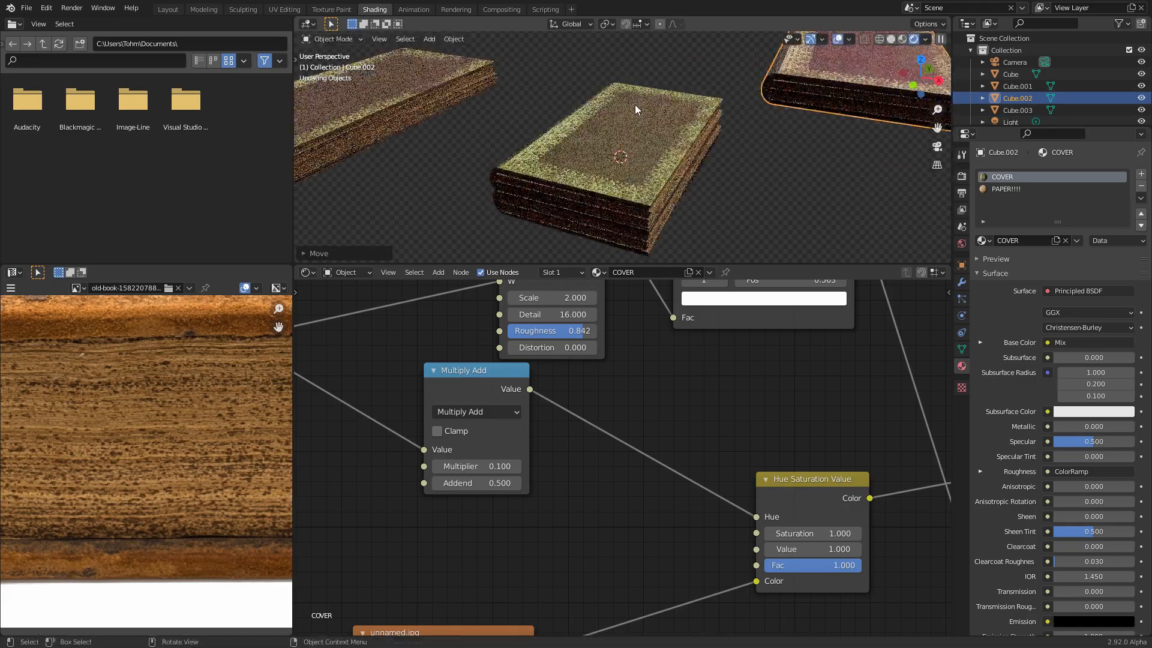
left_click(636, 105)
key("g")
left_click(615, 39)
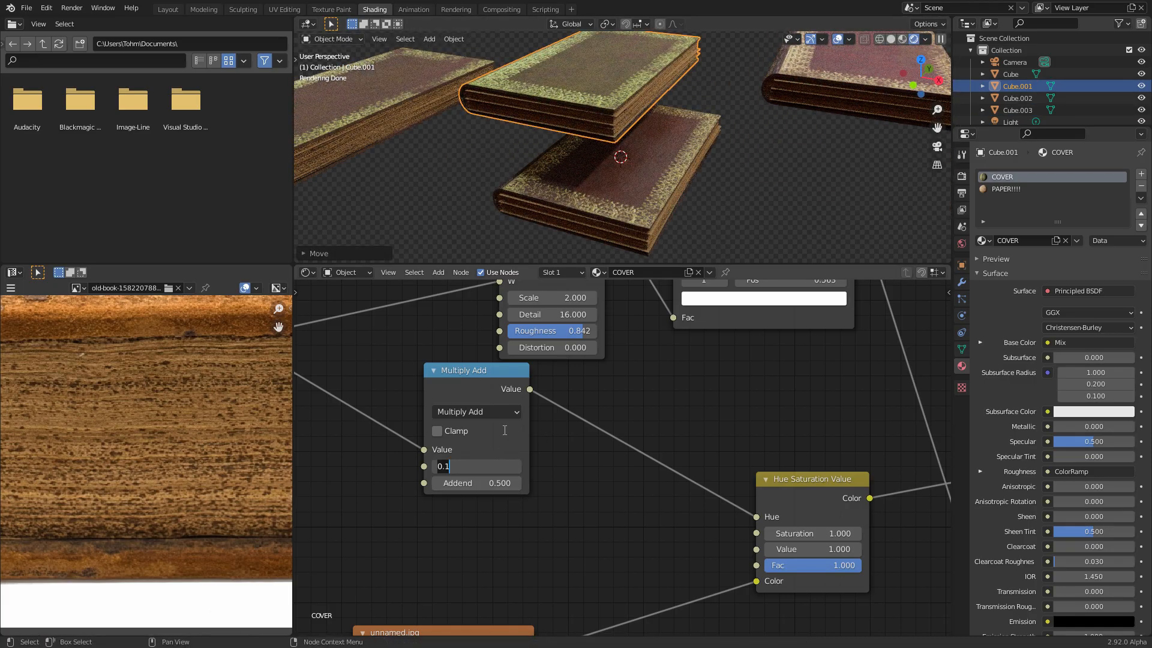
Step: Try a Multiplier of 0.3 on the Multiply Add node for stronger hue variation between the books
type(".3")
key("Return")
scroll(650, 120, "down", 2)
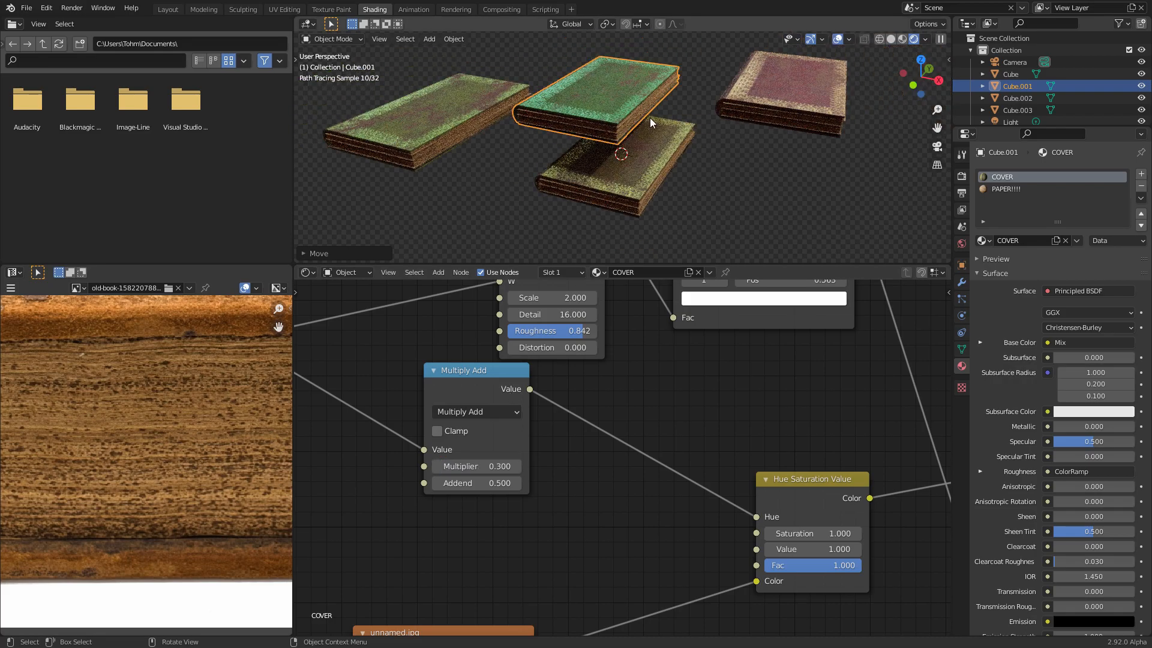
Step: Undo the Multiplier change and the book moves back to the stack of four books
key("ctrl+z")
key("ctrl+z")
key("ctrl+z")
key("ctrl+z")
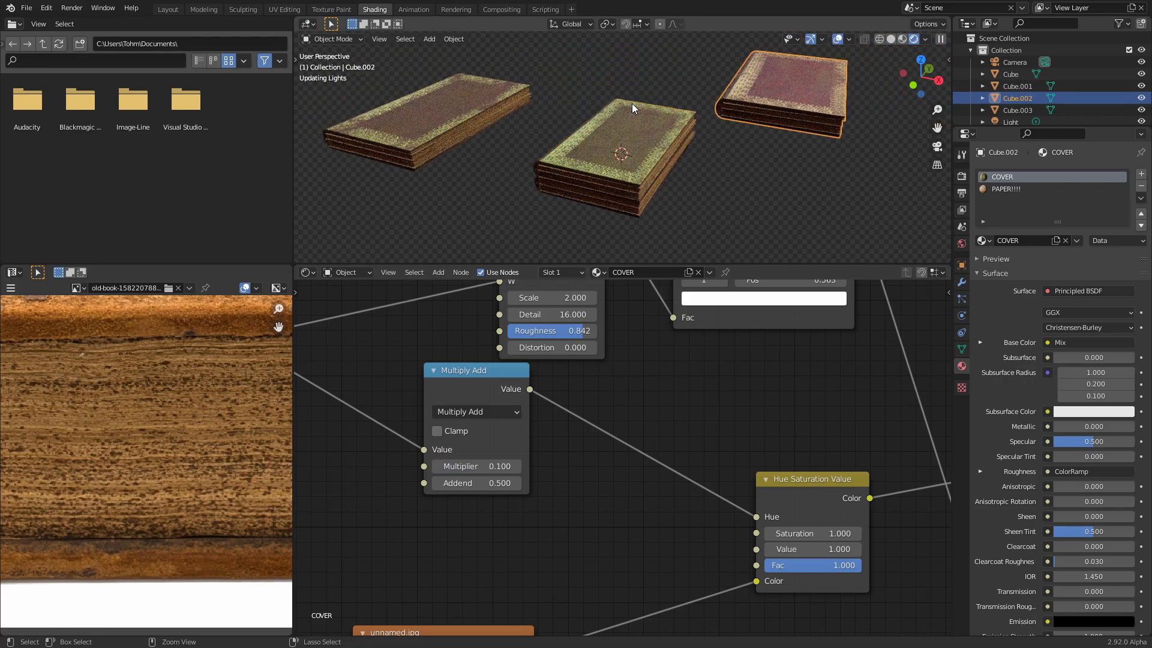
key("ctrl+z")
key("ctrl+z")
key("ctrl+z")
key("ctrl+z")
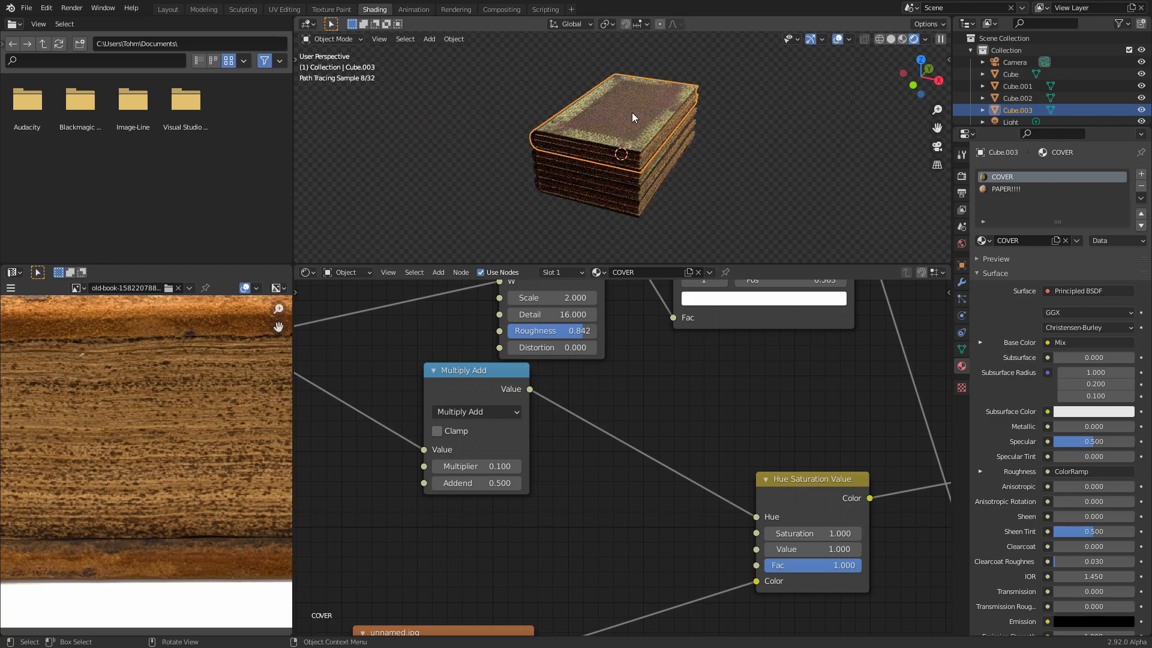
Step: Rotate the top book slightly about the vertical axis in the top view
left_click(920, 60)
key("r")
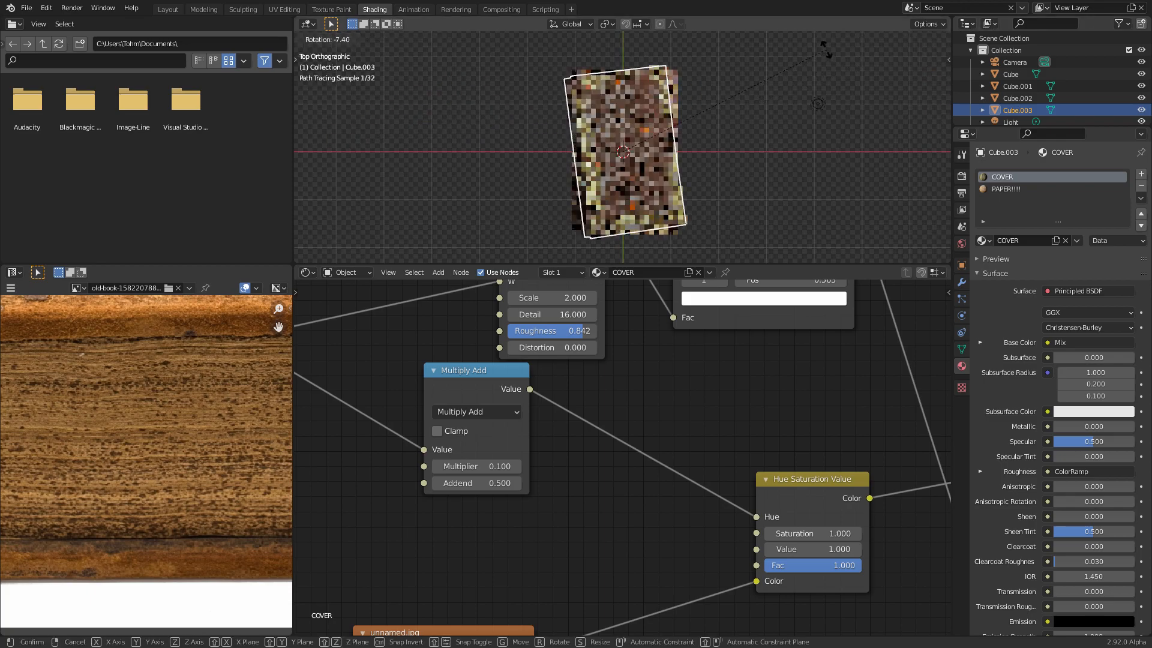
left_click(739, 182)
Step: Rotate the second book from the top 180° about Z, and turn it further out of line with the stack
middle_click_drag(739, 177, 671, 63)
left_click(661, 168)
type("rz180")
key("Return")
key("r")
left_click(780, 144)
key("r")
left_click(751, 145)
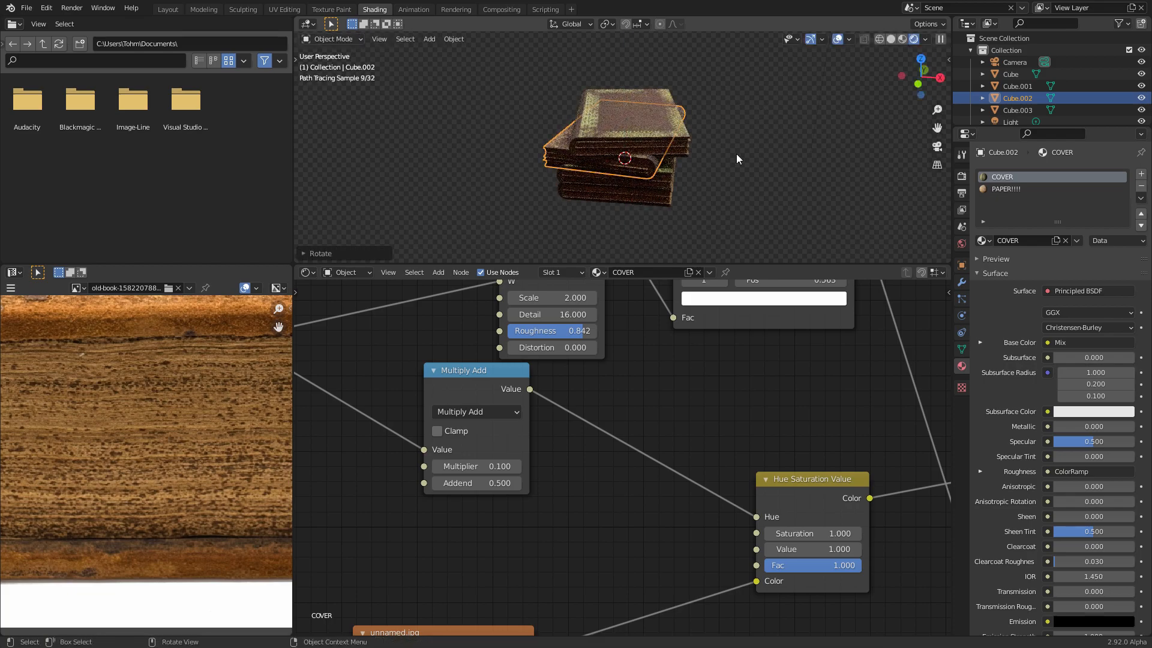
Step: Rotate the two lowest books about Z by slightly different angles to make the stack irregular
left_click(669, 176)
key("r")
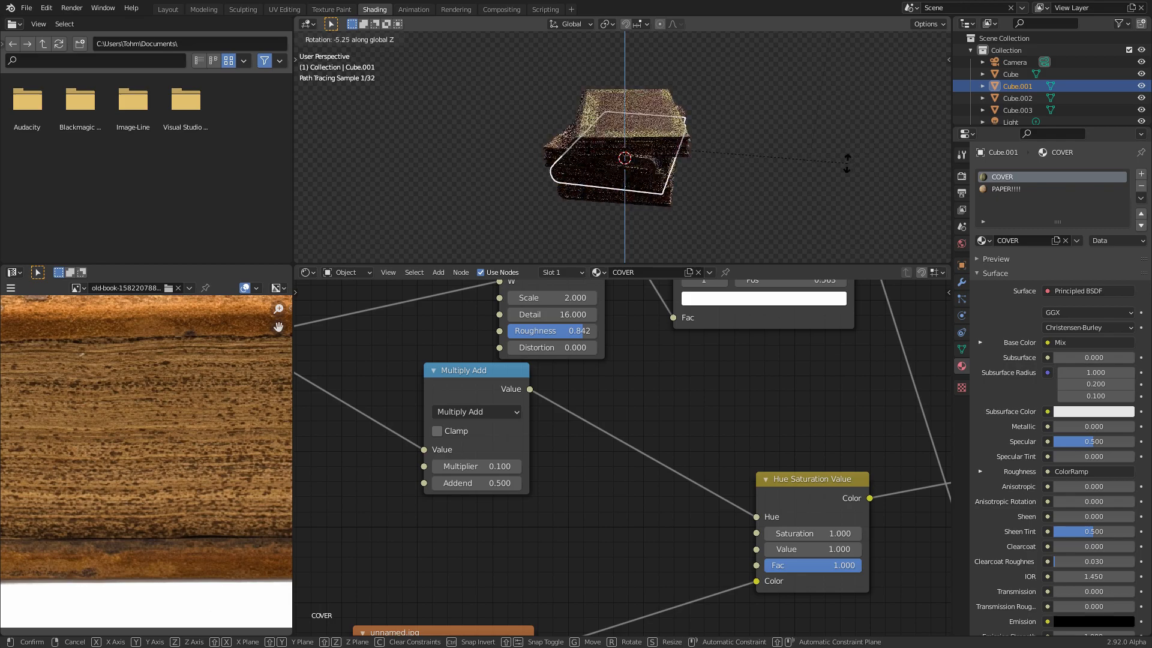
left_click(689, 208)
left_click(671, 196)
key("r")
key("z")
left_click(769, 172)
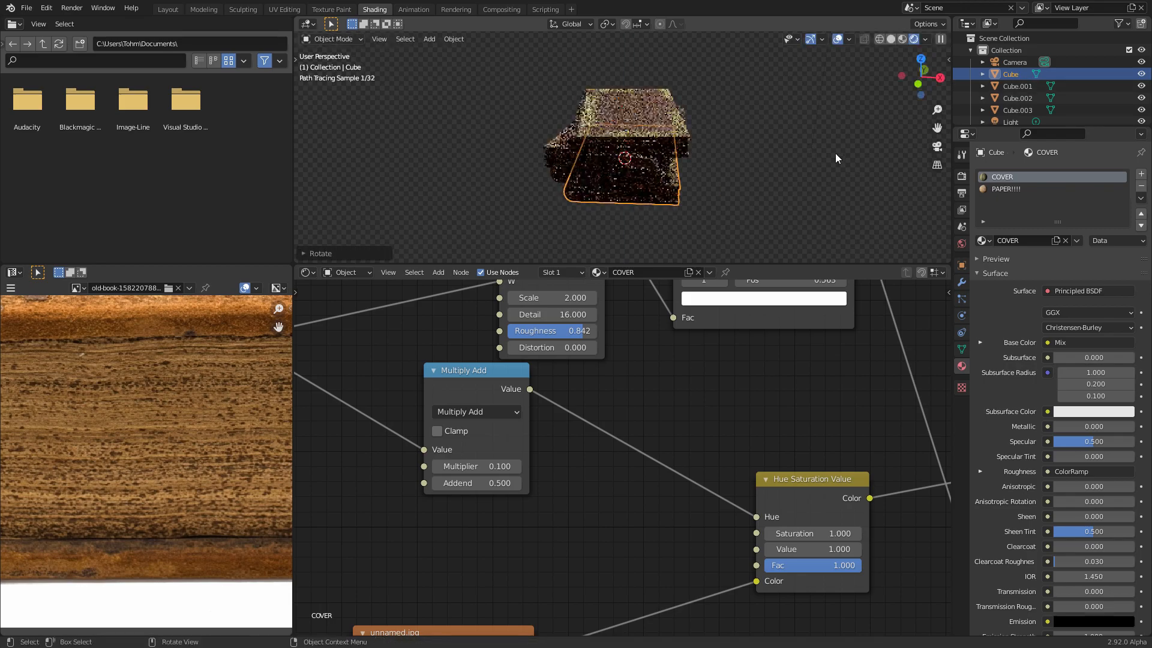
left_click(729, 145)
Step: Raise the top book slightly along Z so it rests on the book below
scroll(729, 145, "down", 1)
mouse_move(729, 145)
middle_mouse_down()
mouse_move(551, 141)
mouse_move(656, 127)
mouse_move(703, 105)
middle_mouse_up()
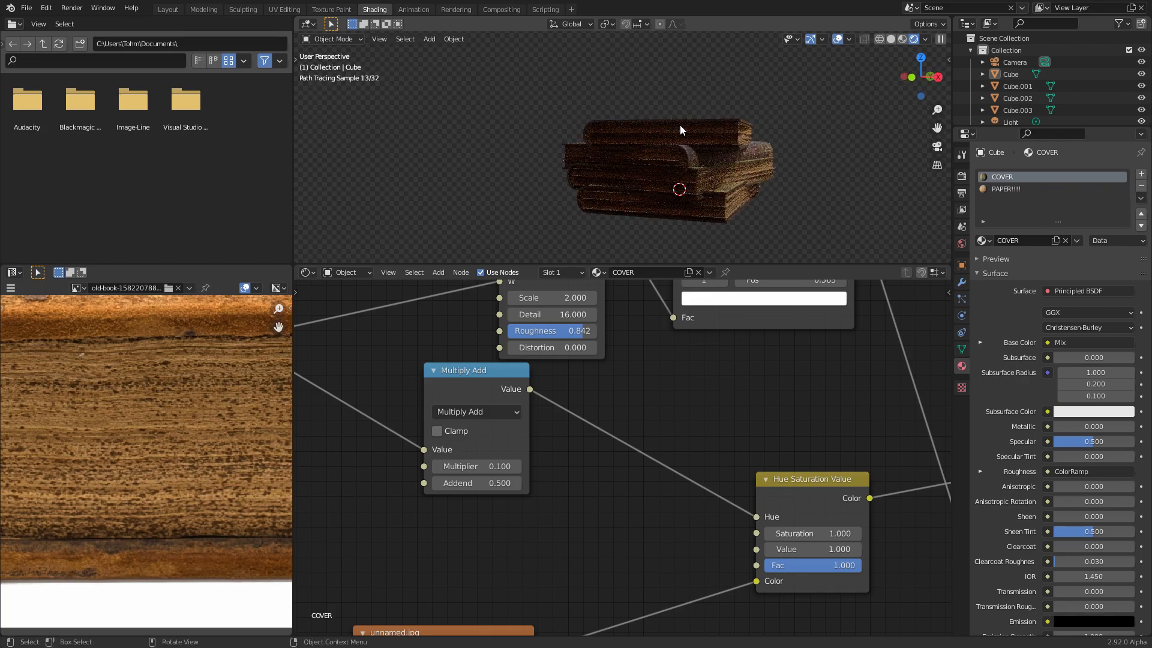
left_click(680, 125)
key("g")
key("z")
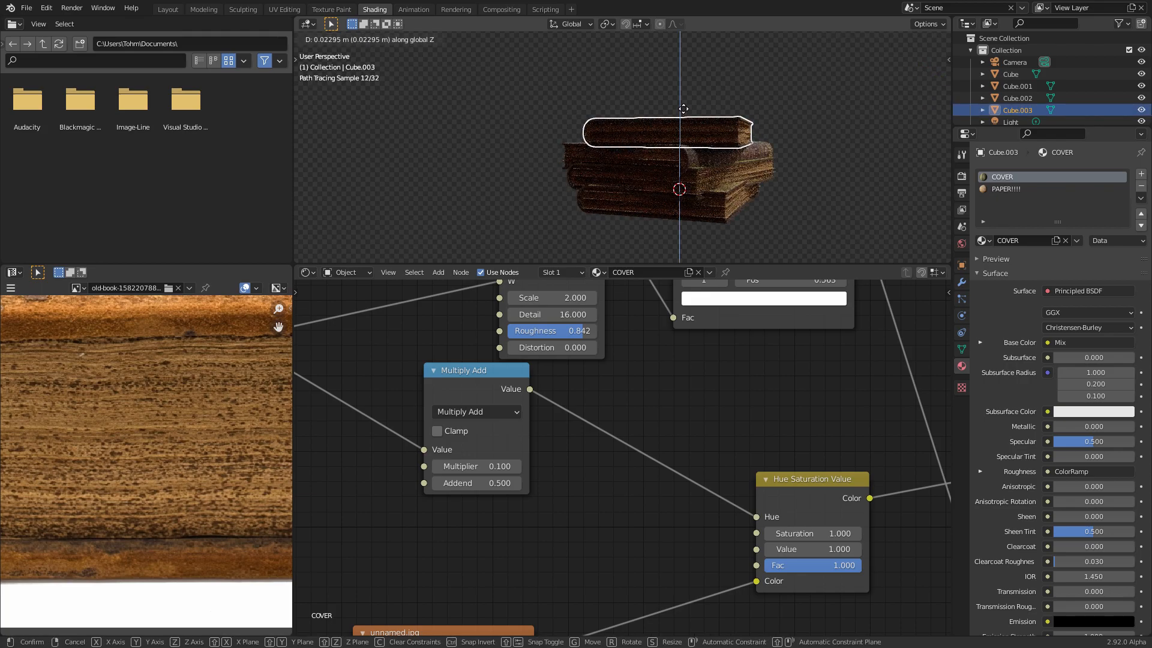
left_click(686, 109)
left_click(824, 94)
Step: Edit the top book's mesh, moving a thin strip of its page edge upward along Z to vary the pages
middle_click_drag(656, 98, 696, 147)
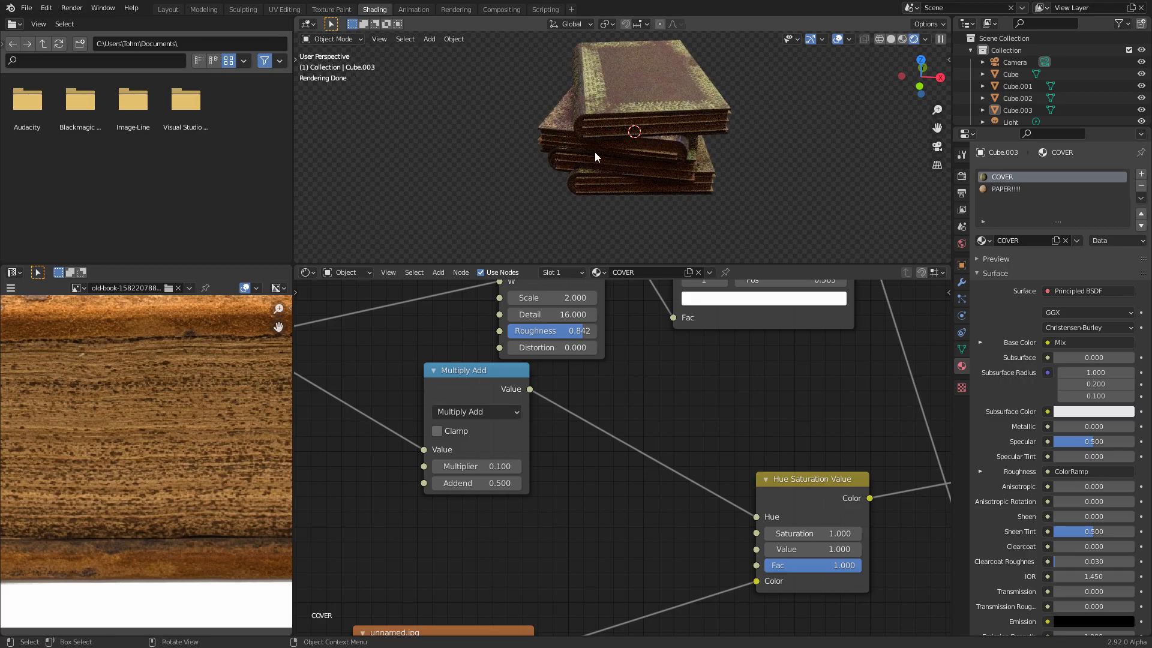
scroll(697, 120, "up", 4)
left_click(697, 120)
key("Tab")
mouse_move(699, 119)
middle_mouse_down("shift")
mouse_move(556, 173)
mouse_move(644, 188)
middle_mouse_up("shift")
scroll(557, 173, "up", 3)
left_click(531, 190)
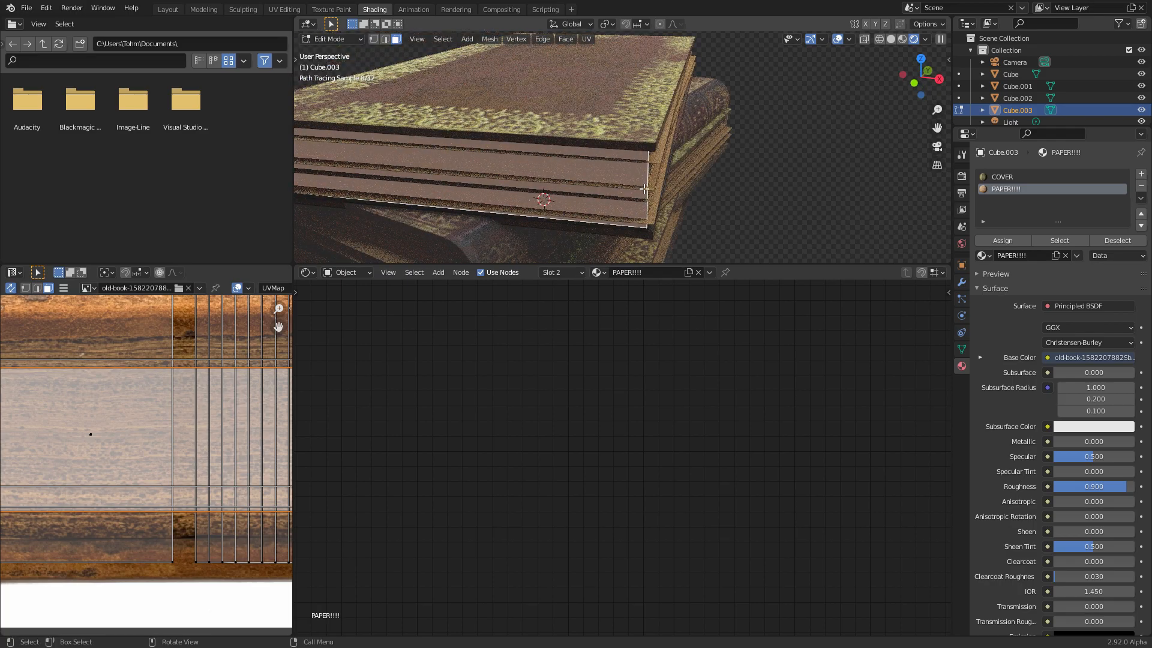
left_click(648, 189)
key("g")
key("z")
left_click(649, 165)
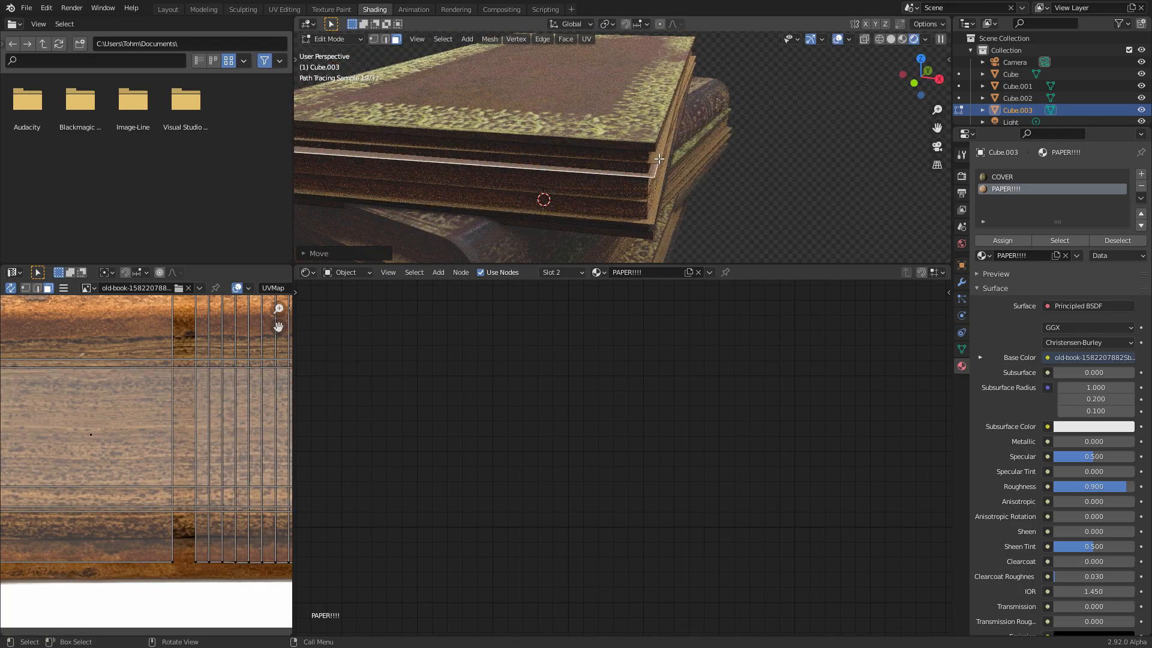
key("g")
left_click(651, 163)
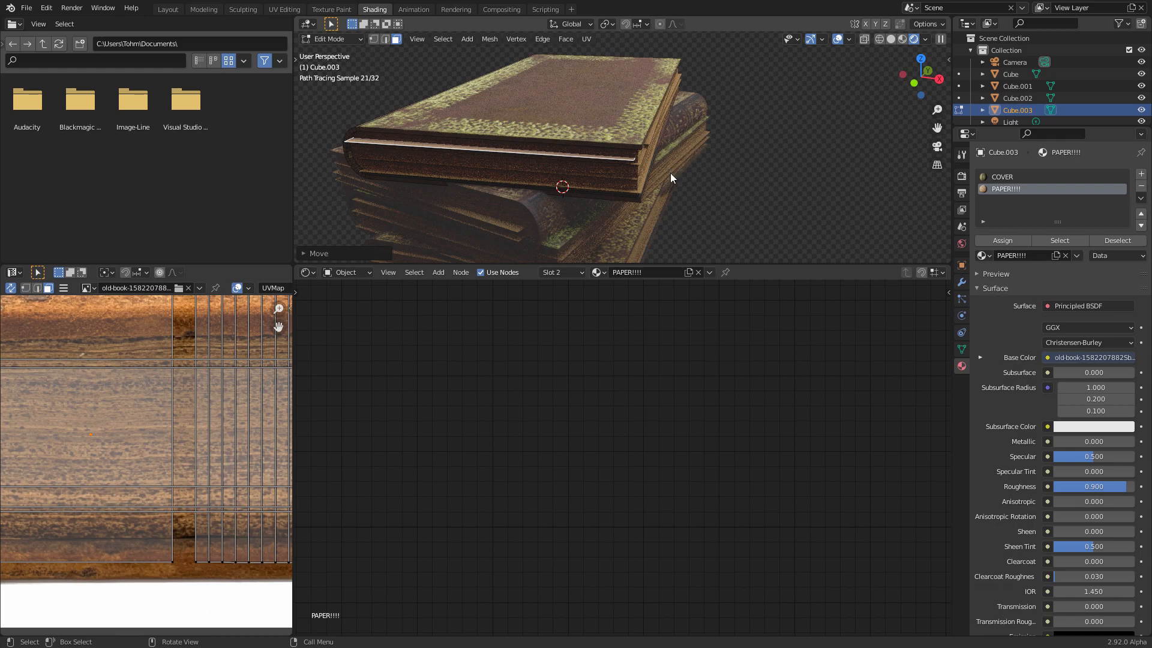
key("Tab")
Step: Delete the light from the scene
scroll(701, 159, "down", 5)
left_click(687, 157)
mouse_move(688, 157)
middle_mouse_down()
mouse_move(713, 155)
mouse_move(708, 128)
mouse_move(609, 154)
mouse_move(613, 144)
middle_mouse_up()
scroll(714, 155, "up", 1)
scroll(613, 144, "down", 8)
left_click_drag(650, 86, 698, 33)
key("x")
left_click(690, 55)
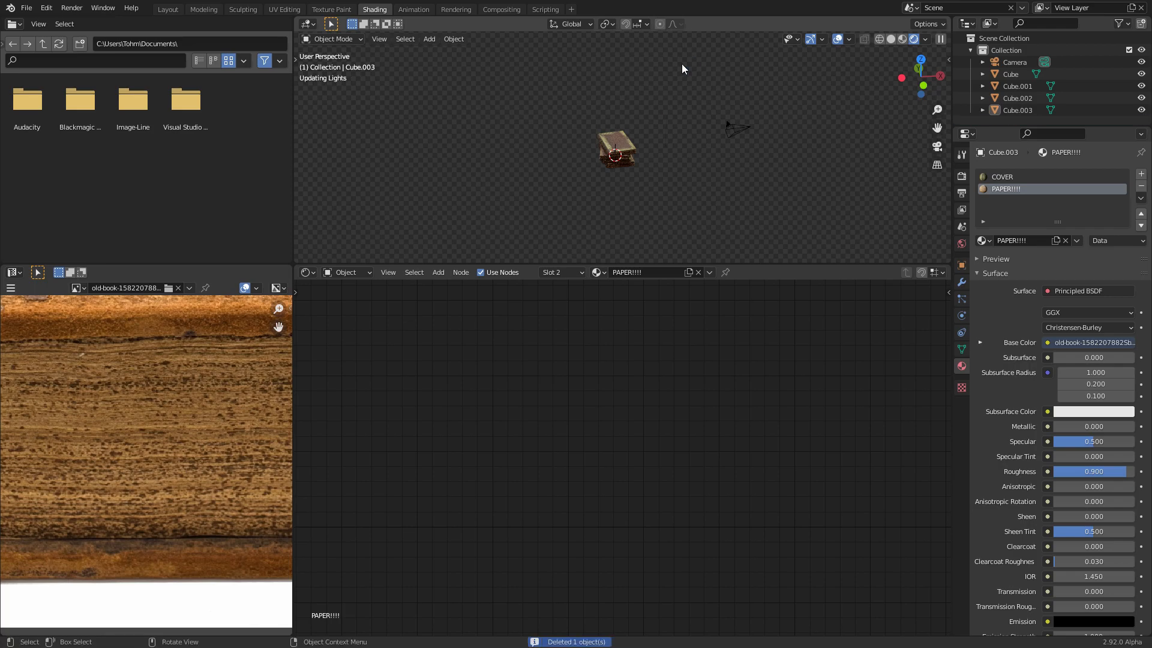
Step: Add a plane, scale it up as a ground surface and lower it along Z beneath the books
scroll(689, 56, "up", 8)
key("shift+a")
mouse_move(631, 90)
left_click(682, 90)
key("s")
left_click(847, 78)
key("g")
key("z")
left_click(848, 78)
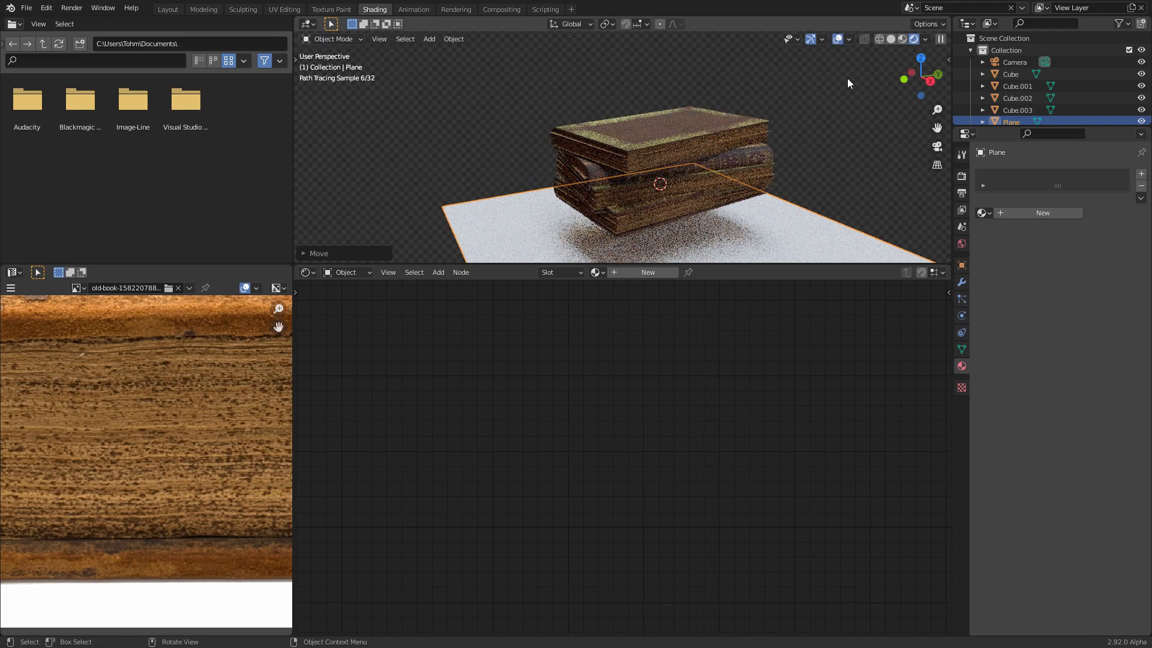
Step: Align the plane along Z with the underside of the bottom book in the front view
left_click(903, 83)
scroll(680, 201, "down", 4)
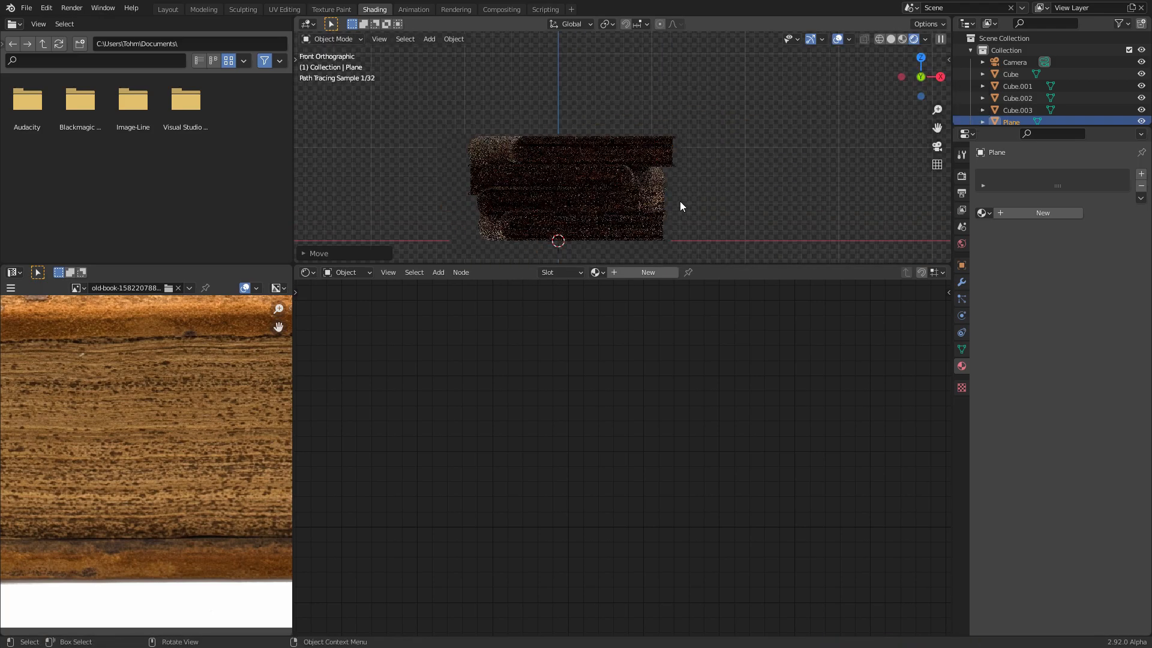
key("g")
key("z")
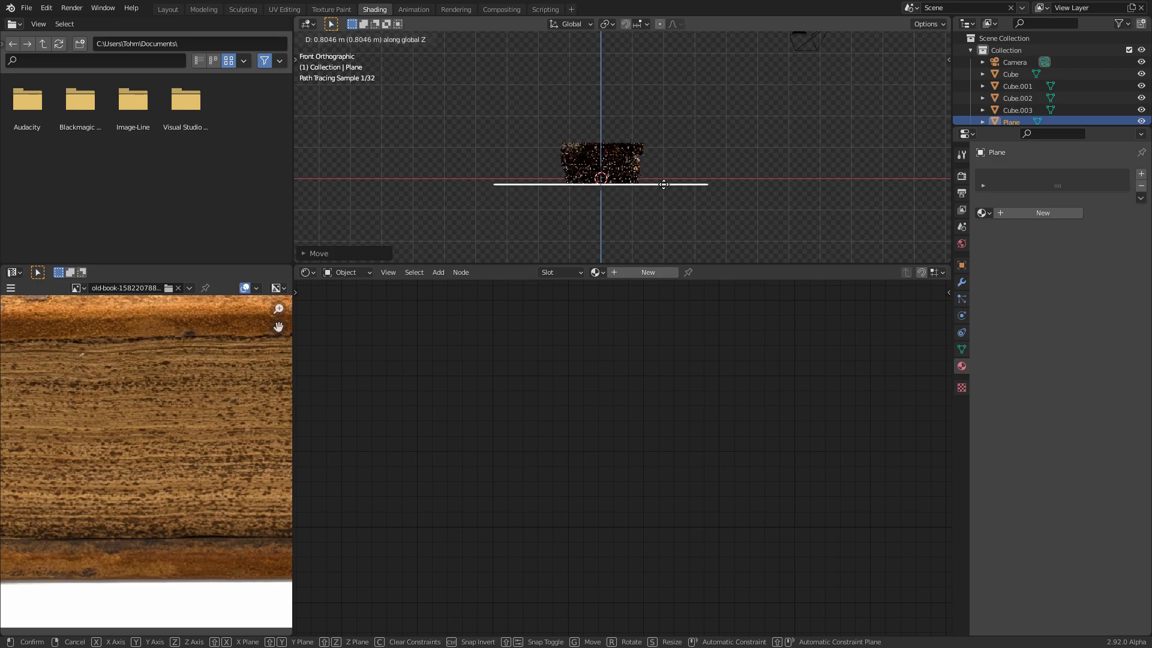
left_click(705, 120)
key("Tab")
key("Tab")
middle_click_drag(704, 118, 686, 74)
left_click(652, 104)
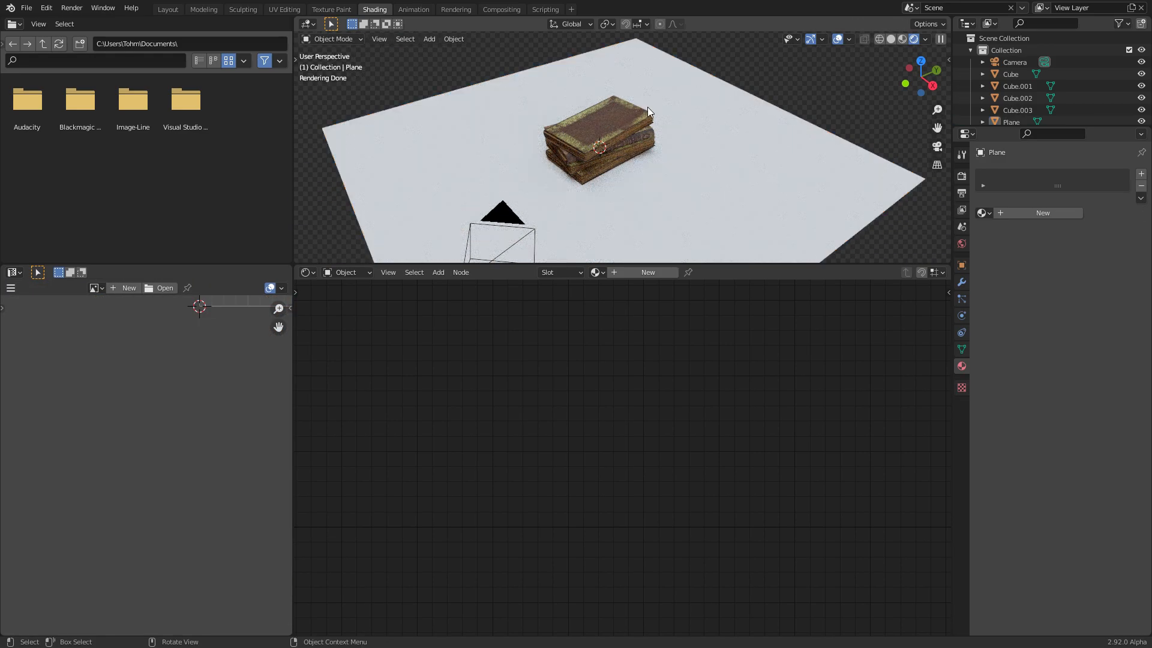
Step: Insert a Hue/Saturation node between the page image's Color output and the Base Color in the top book's PAPER!!!! material
scroll(630, 111, "up", 4)
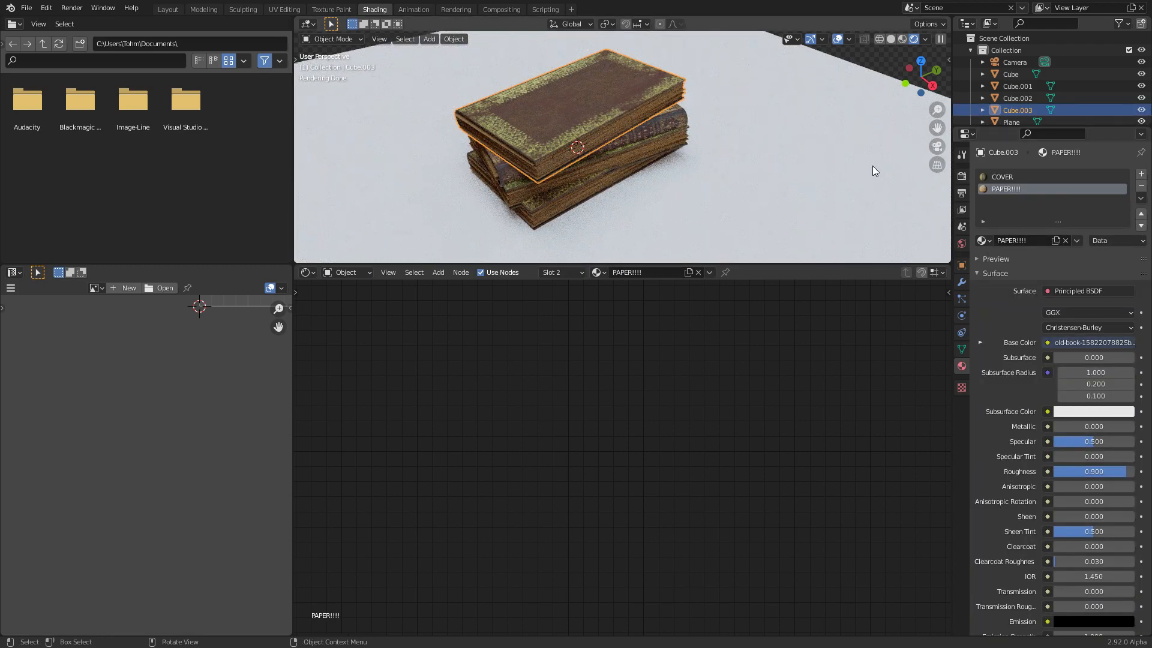
key("Home")
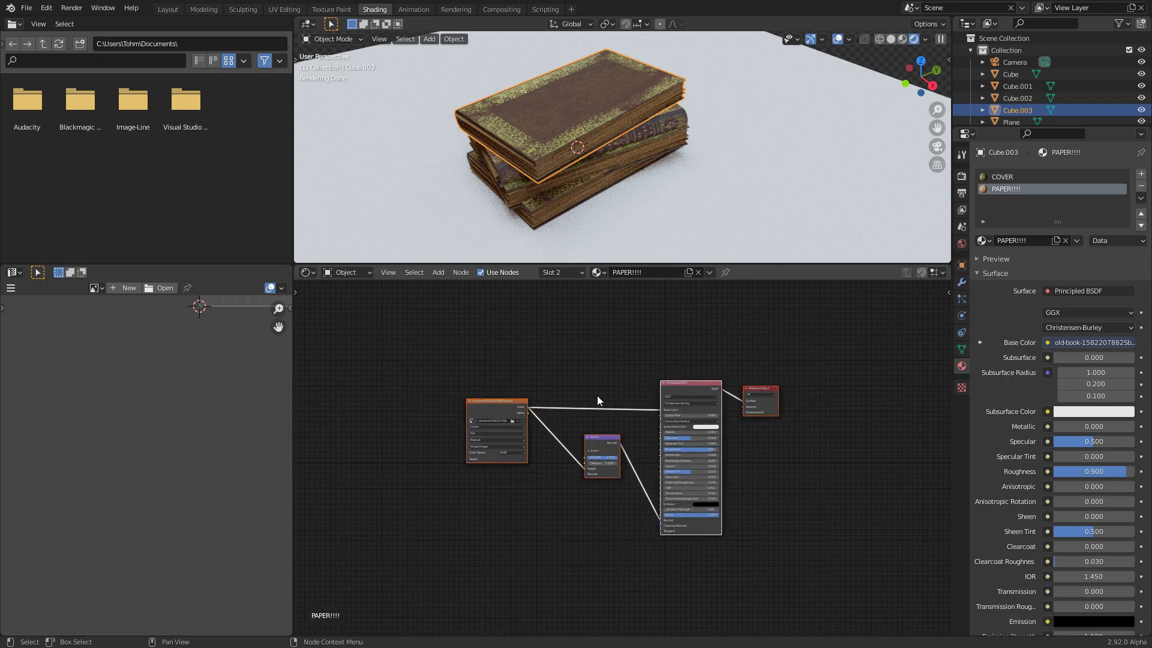
scroll(613, 394, "up", 4)
key("shift+a")
left_click(636, 364)
type("hu")
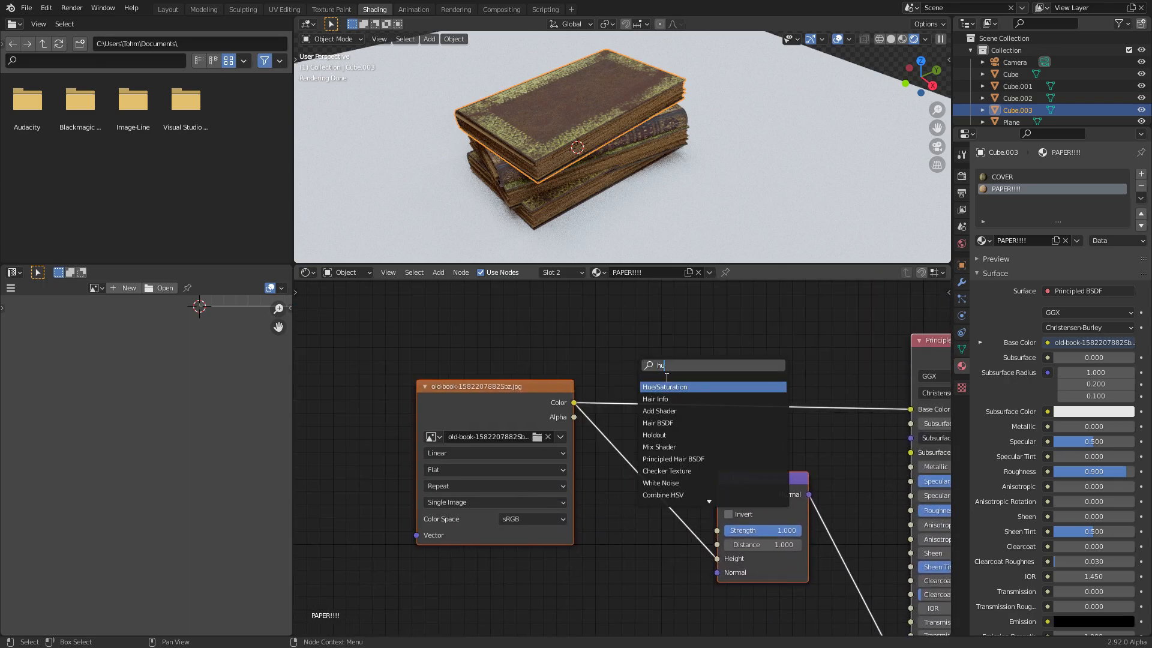
key("Return")
left_click(669, 367)
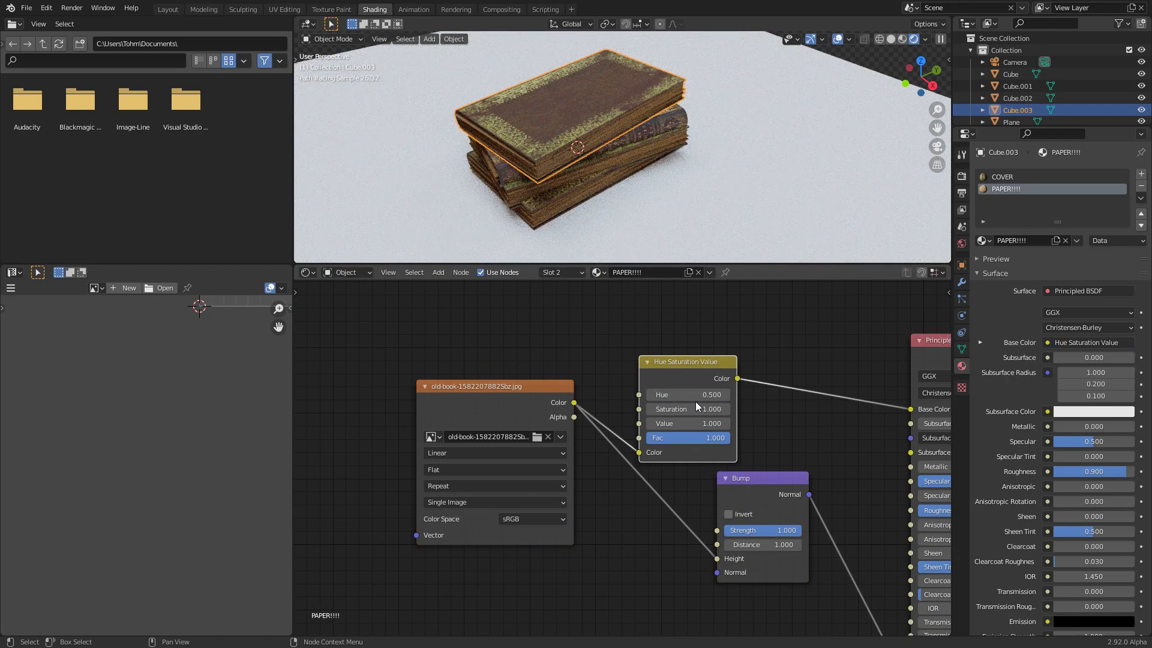
Step: Set the Saturation of the page material's Hue Saturation Value node to 0.9 and mute the node for comparison
left_click_drag(696, 408, 678, 408)
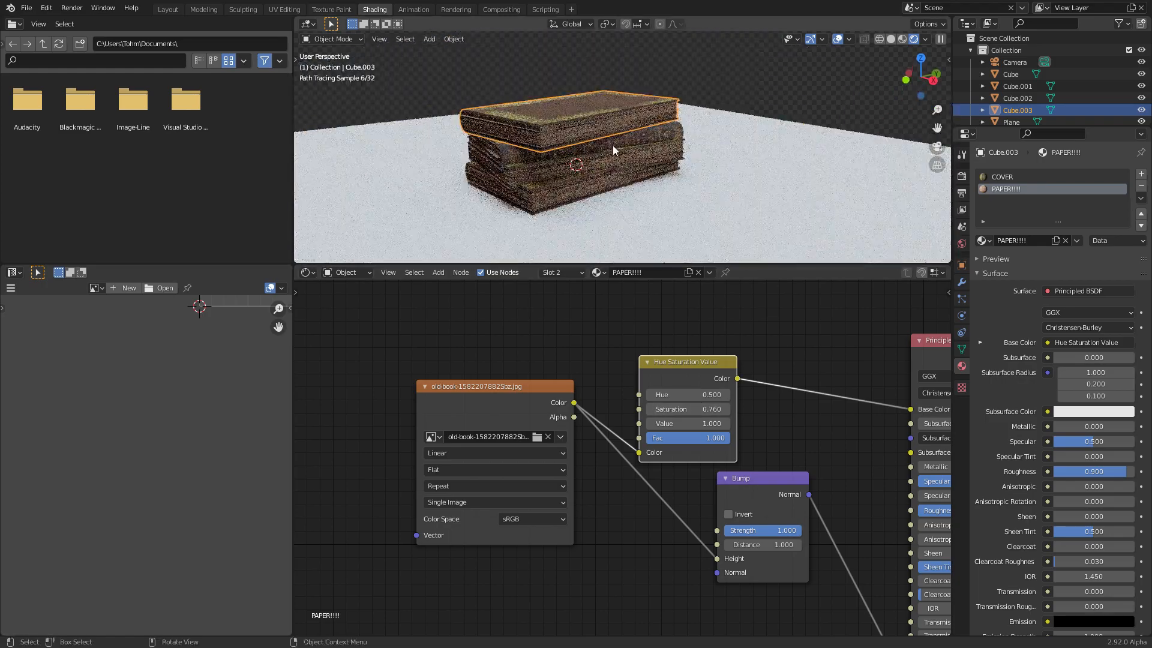
left_click(699, 84)
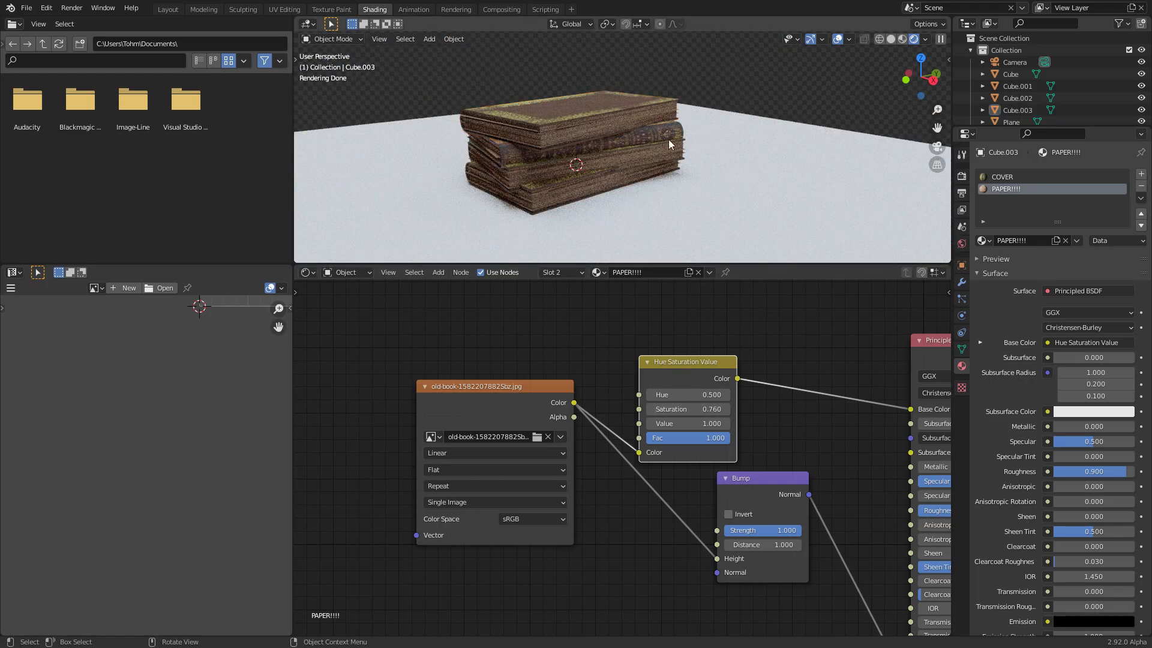
type("0.9")
key("Return")
key("m")
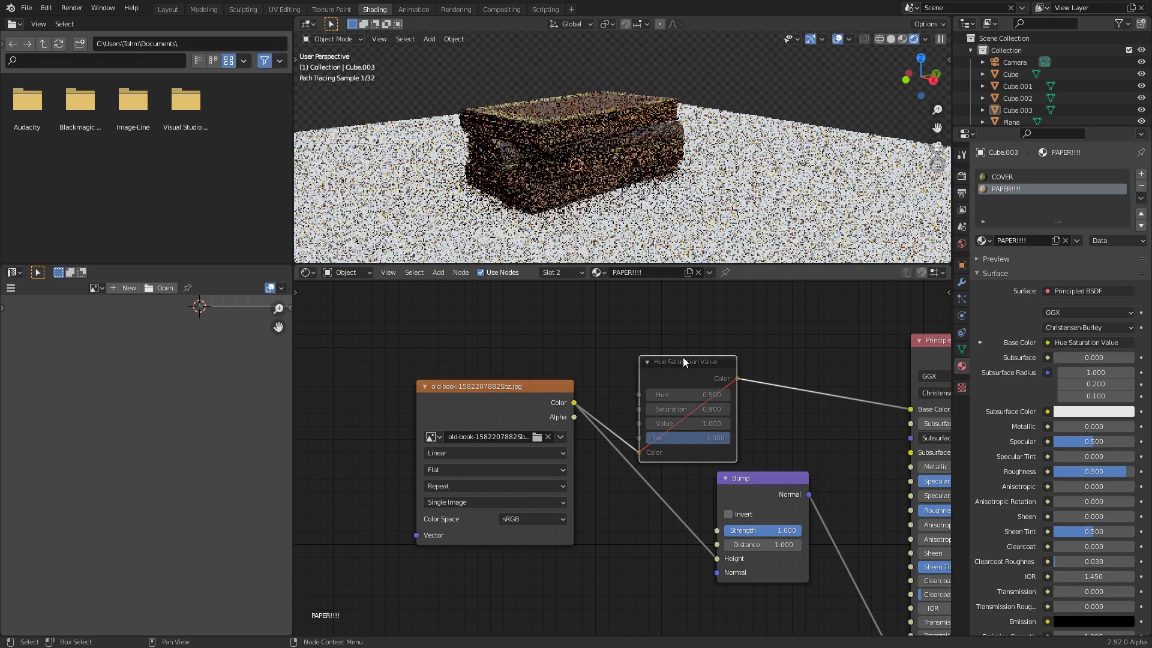
Step: Unmute the Hue Saturation Value node in the page material and check the book stack on the ground plane
key("m")
key("m")
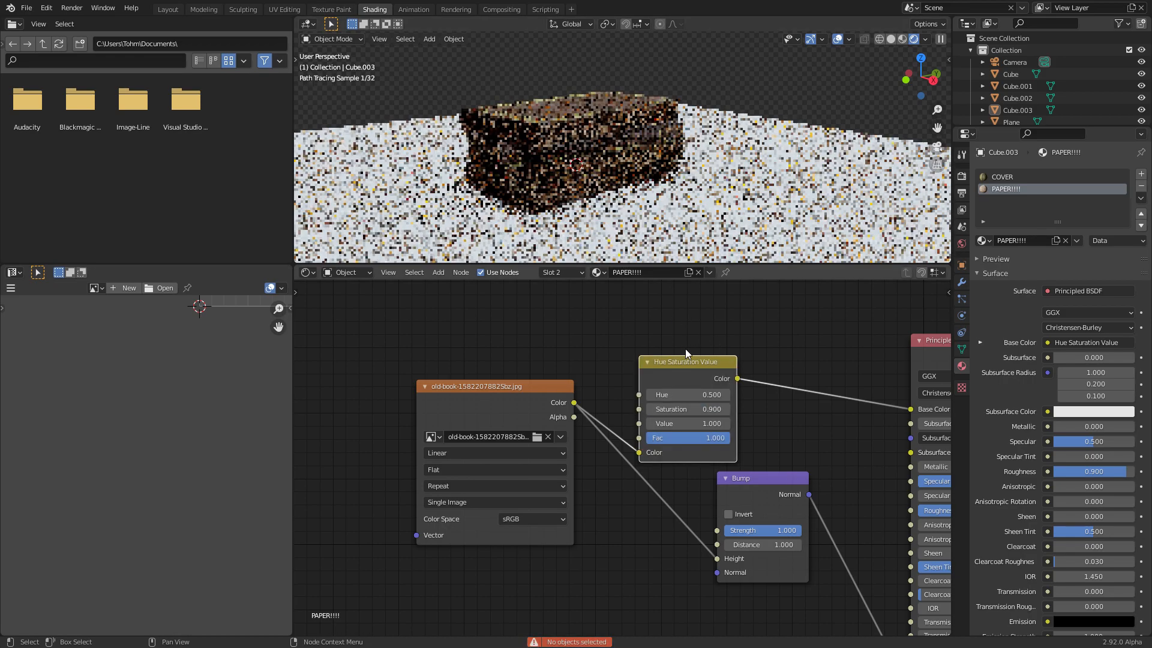
middle_click_drag(643, 84, 637, 123)
scroll(670, 111, "down", 4)
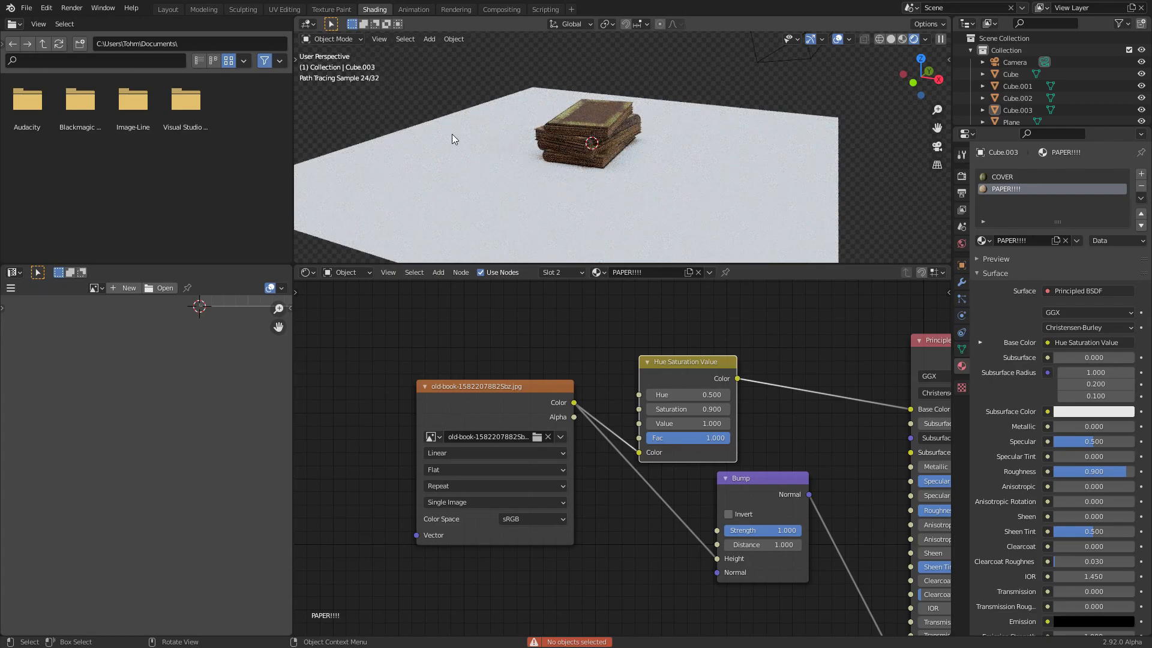
Step: Open the recent file oldbooks.blend, discarding the unsaved changes in the current file
left_click(26, 8)
mouse_move(31, 42)
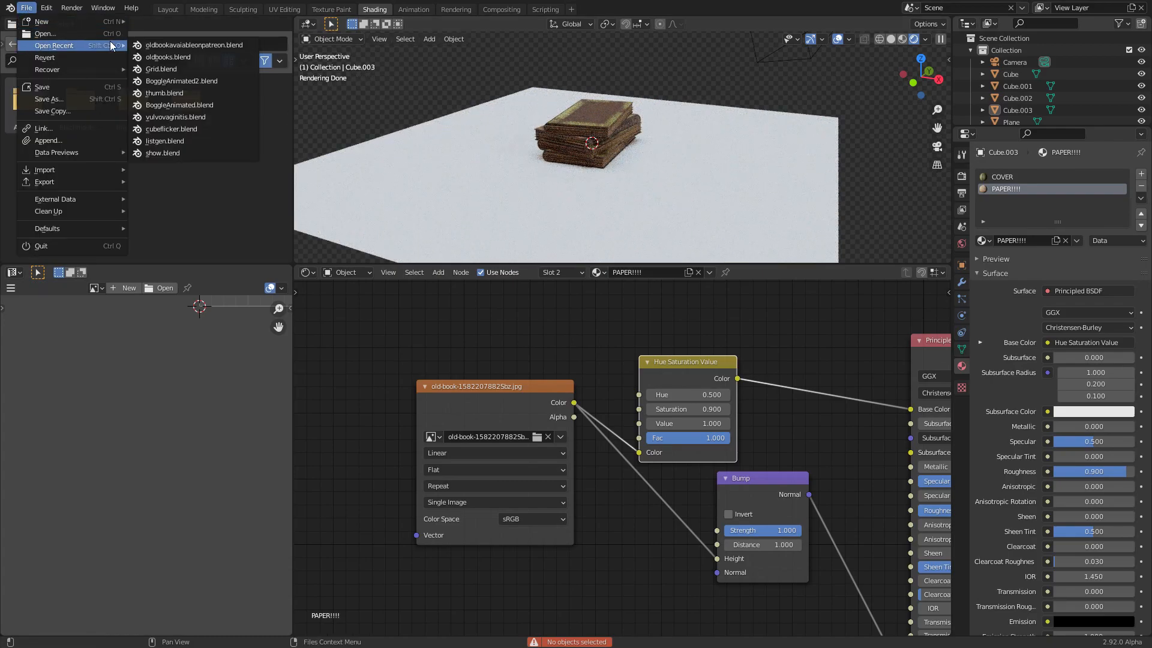
left_click(203, 57)
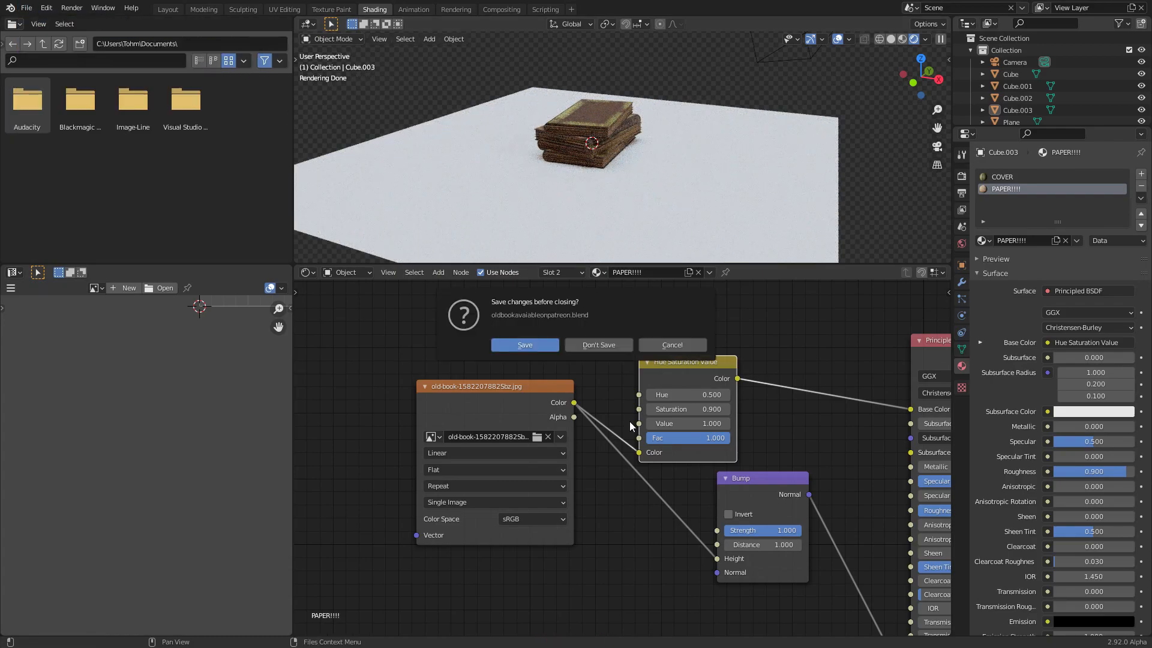
left_click(587, 345)
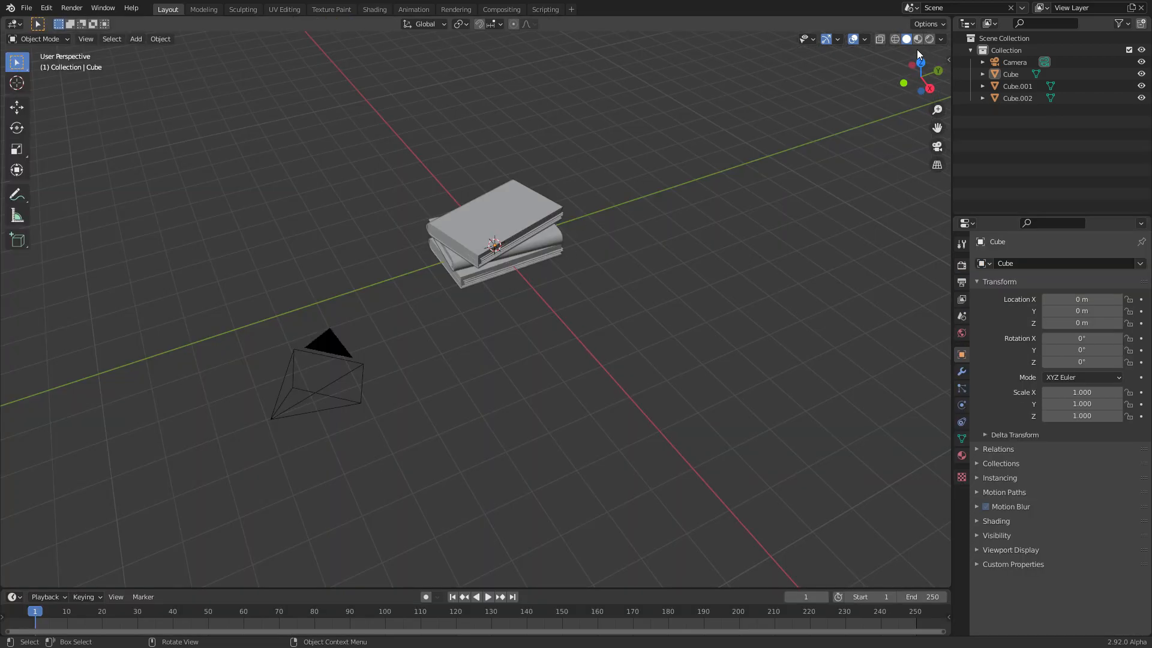
Step: Show the scene in rendered viewport shading and examine the covers and page edges of the stacked books from several angles
left_click(930, 38)
scroll(433, 172, "up", 2)
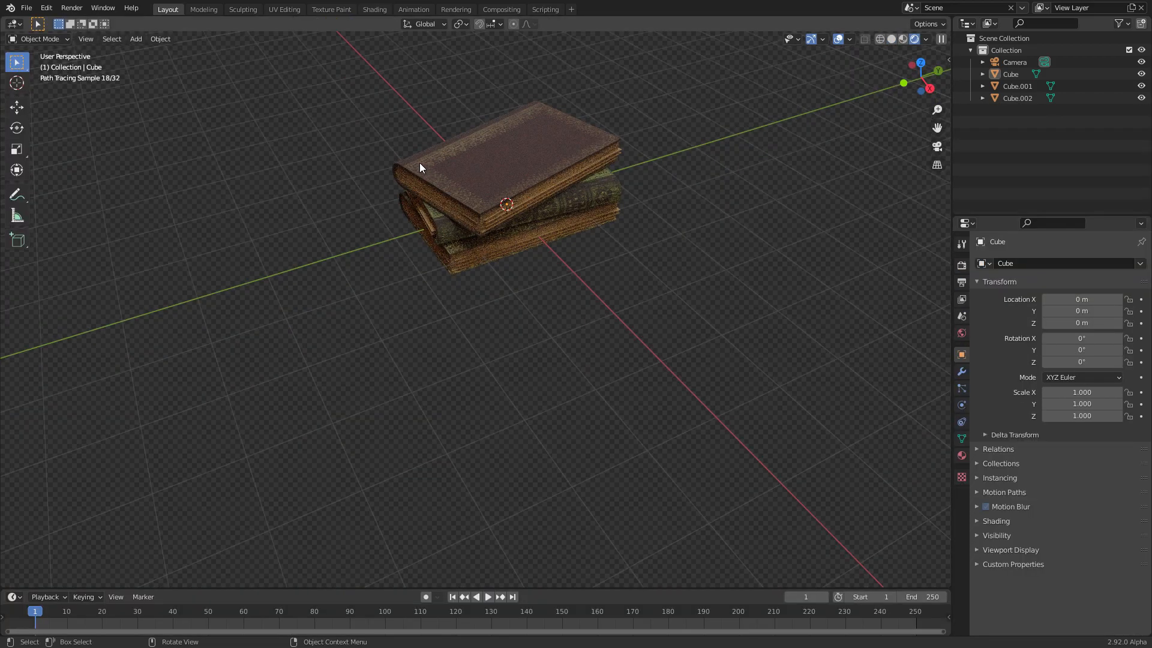
scroll(418, 144, "up", 2)
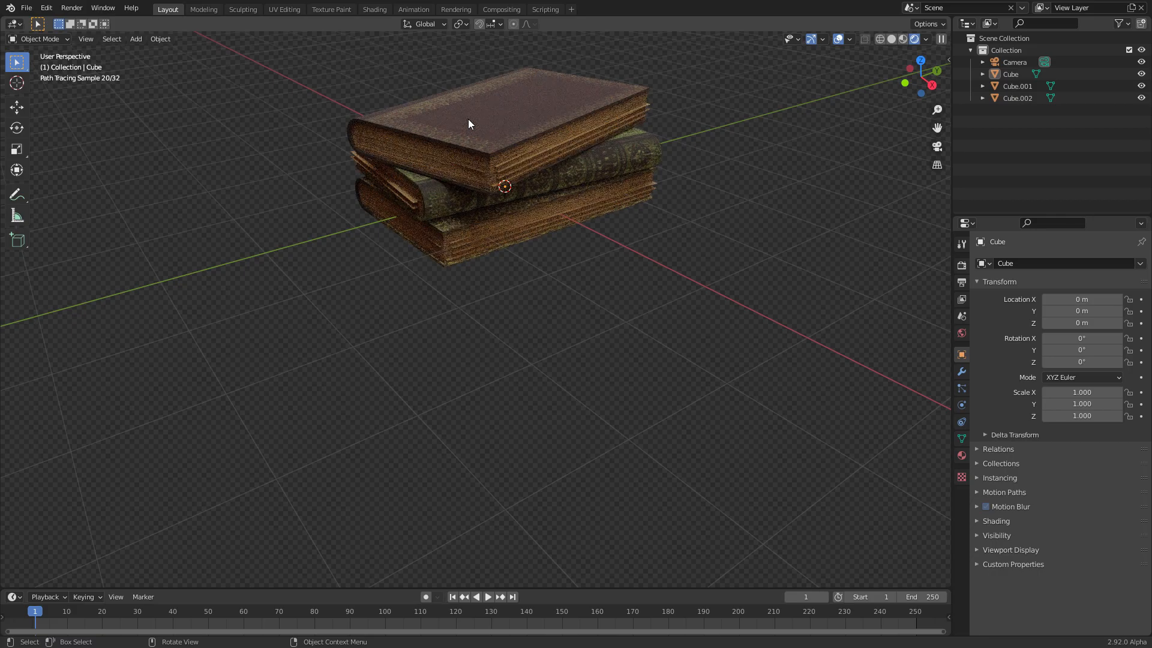
middle_click_drag(479, 117, 510, 106)
mouse_move(554, 100)
middle_mouse_down()
mouse_move(663, 106)
mouse_move(542, 157)
mouse_move(553, 162)
middle_mouse_up()
scroll(561, 166, "down", 3)
scroll(245, 149, "up", 4)
middle_click_drag(134, 205, 121, 176)
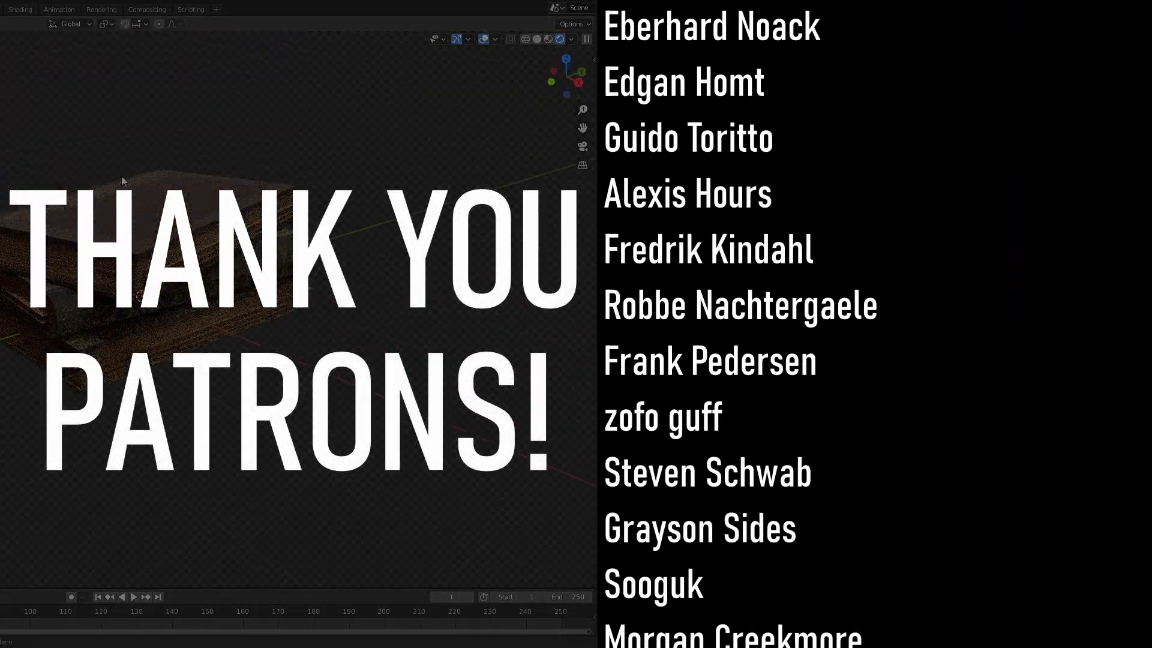